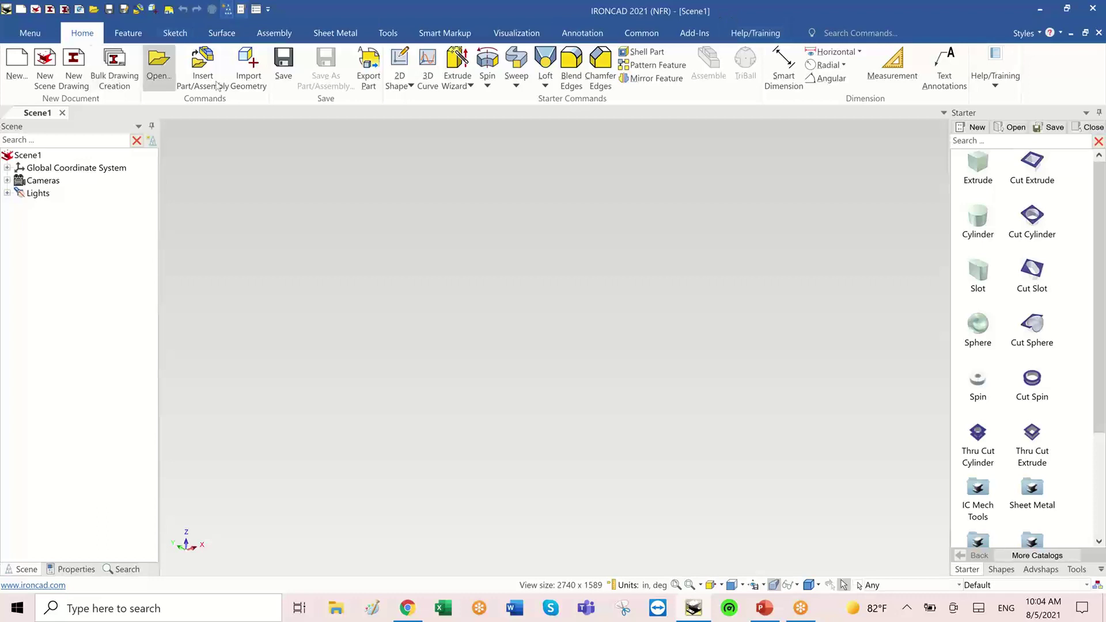
# Step: Add an Extrude block from the Starter catalog to the empty scene and fit it in the view
pyautogui.click(61, 572)
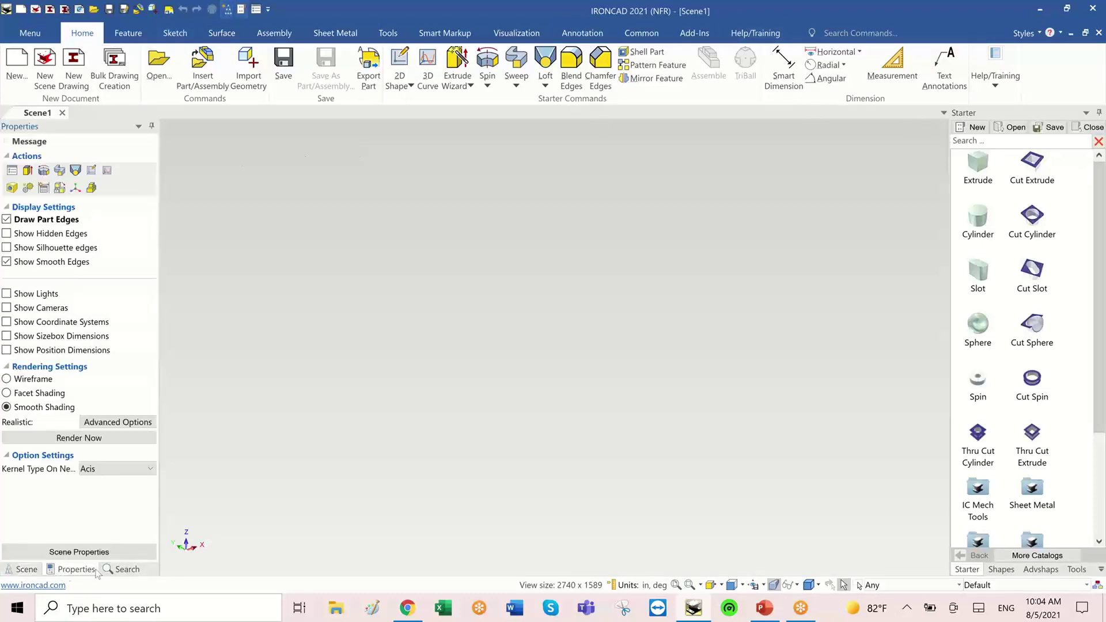
pyautogui.click(30, 570)
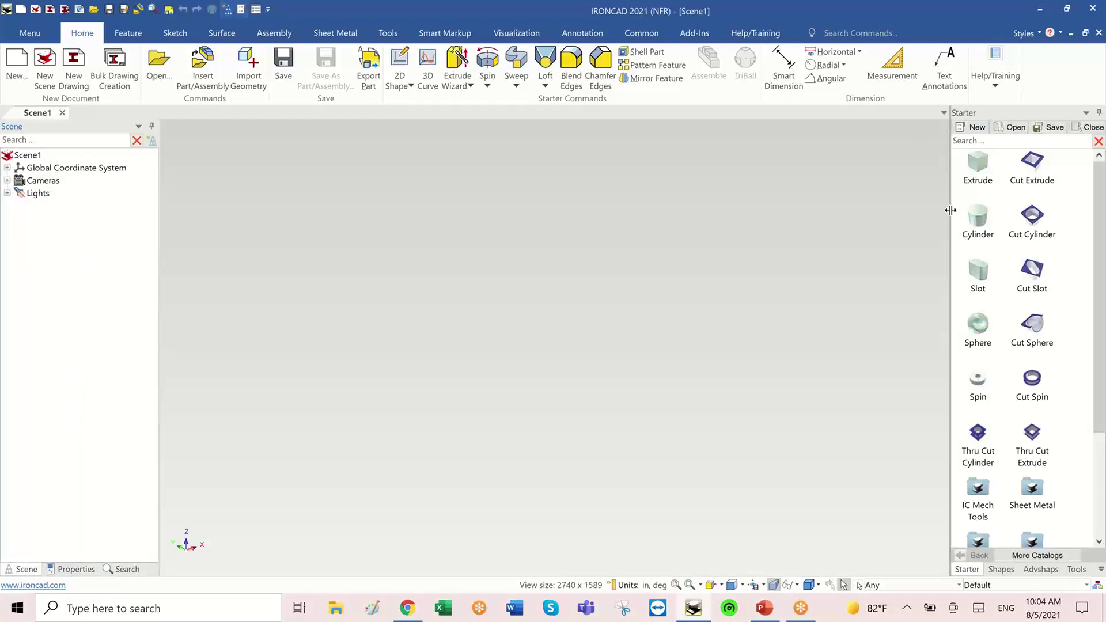
pyautogui.moveTo(949, 208); pyautogui.dragTo(963, 211)
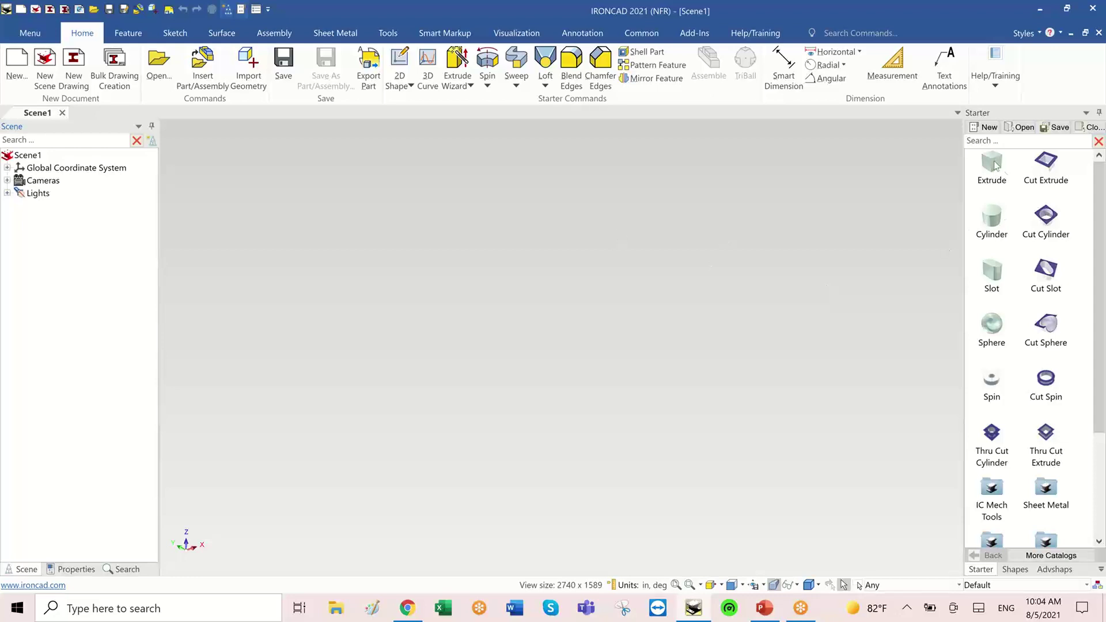
pyautogui.moveTo(999, 174); pyautogui.dragTo(634, 352)
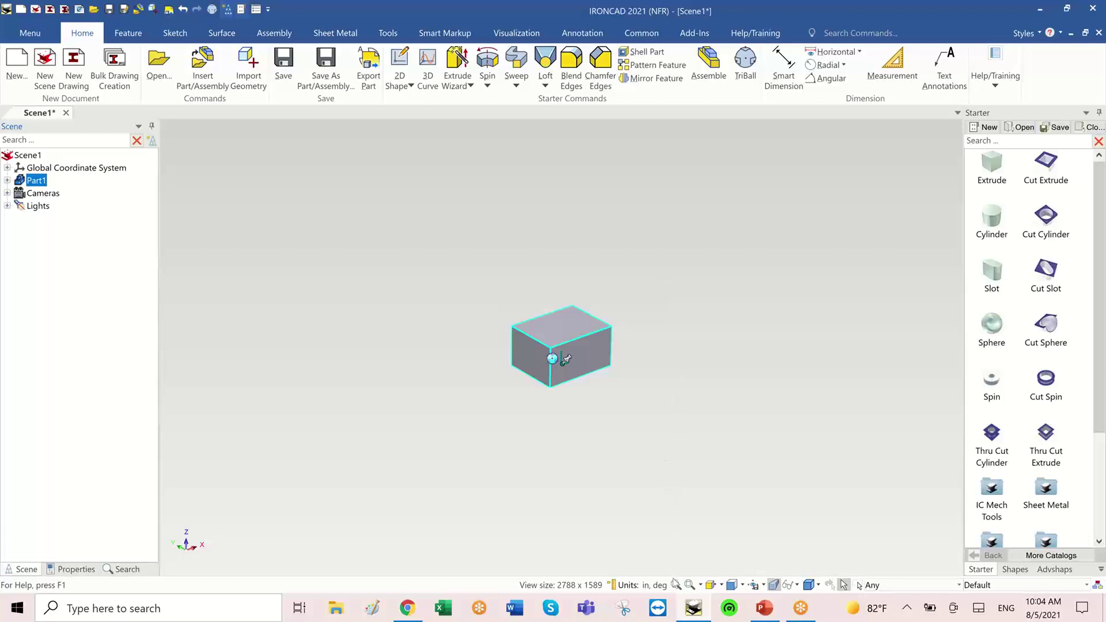
pyautogui.click(677, 585)
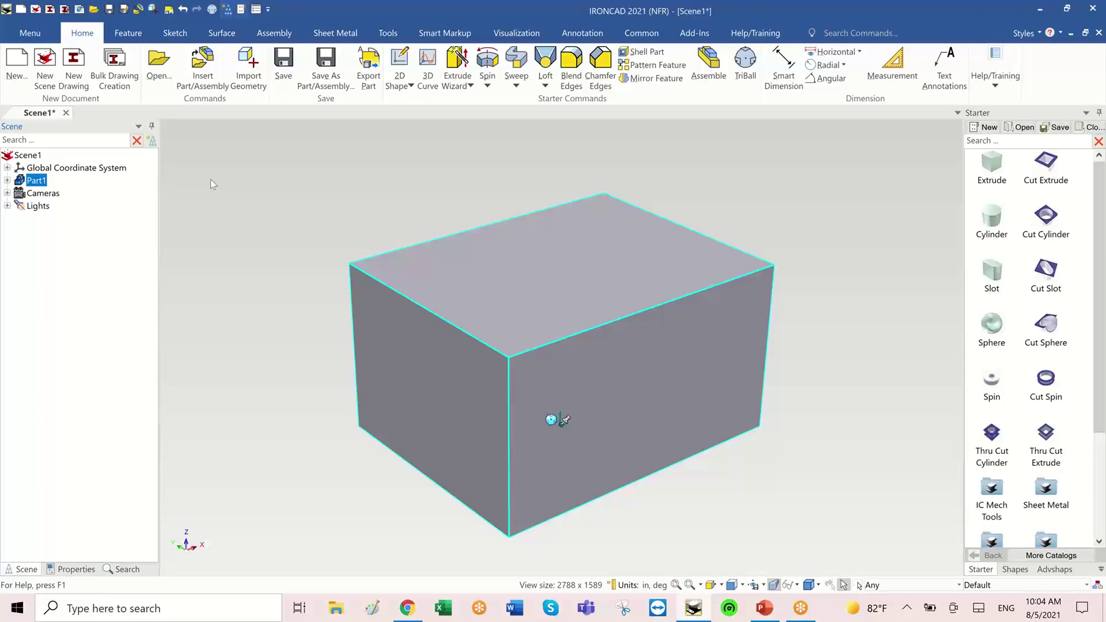
# Step: Unhide the X-Y plane of the global coordinate system and turn on the display of coordinate systems
pyautogui.click(7, 167)
pyautogui.rightClick(46, 182)
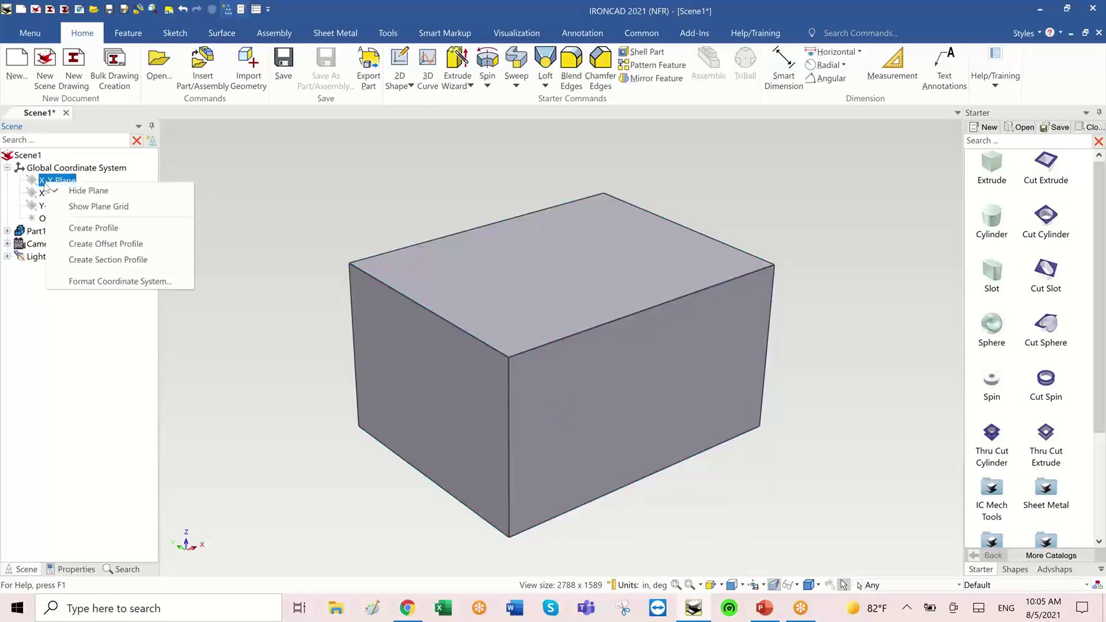
pyautogui.click(69, 192)
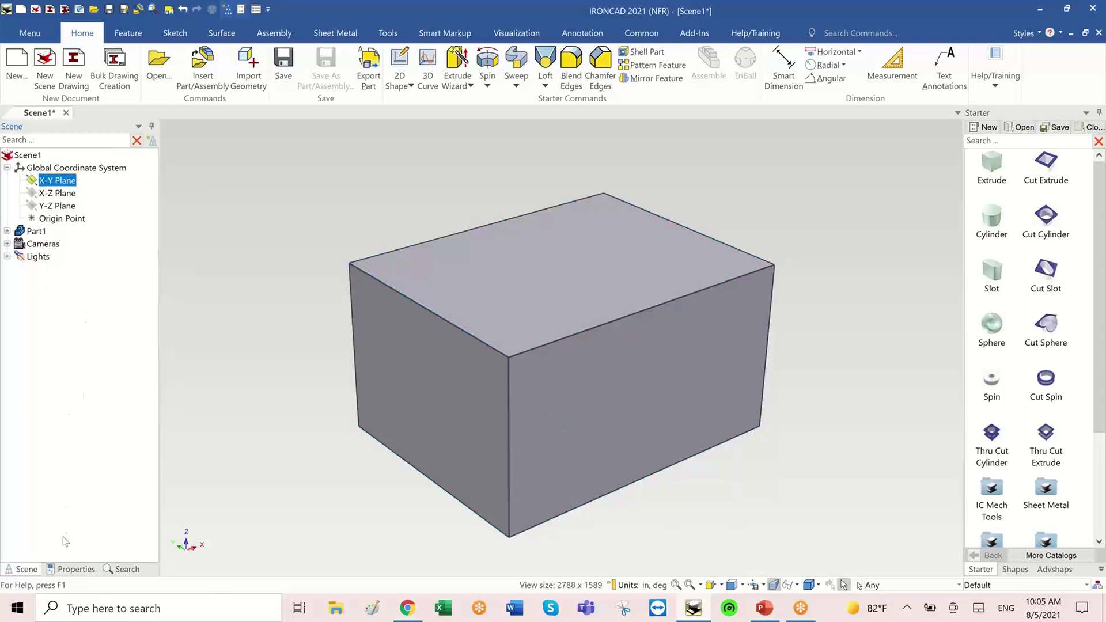
pyautogui.click(71, 568)
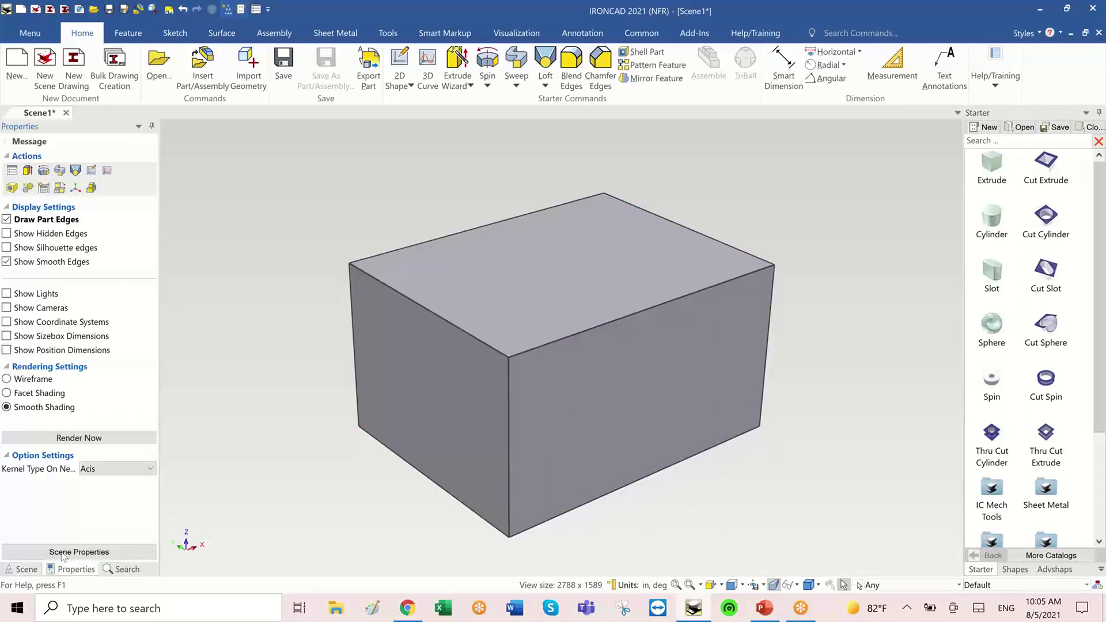
pyautogui.click(7, 321)
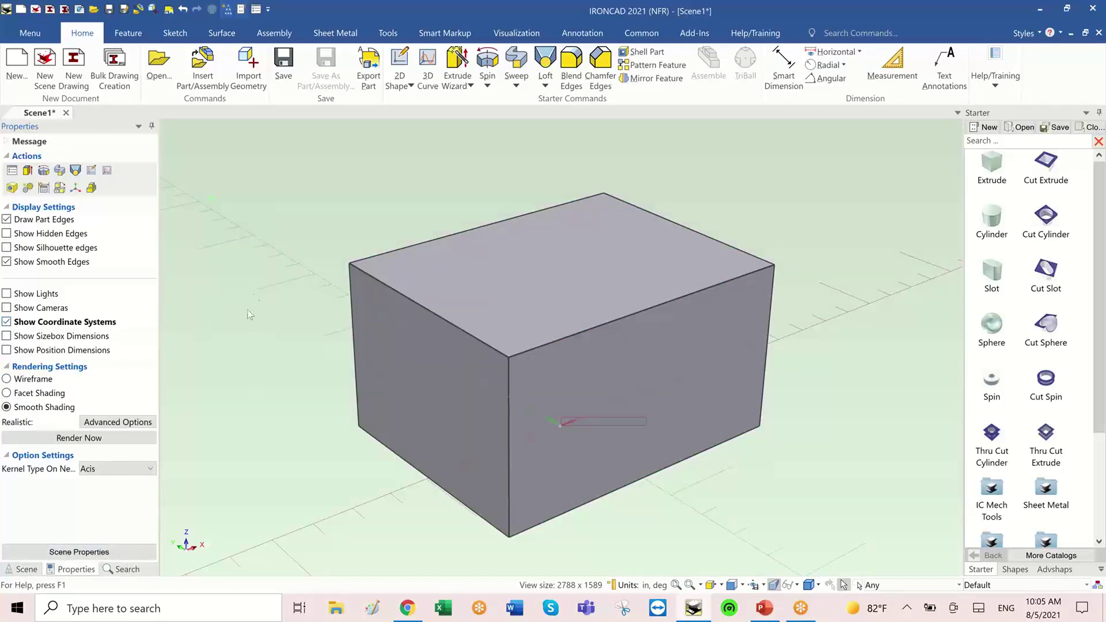
pyautogui.scroll(-5, 249, 278)
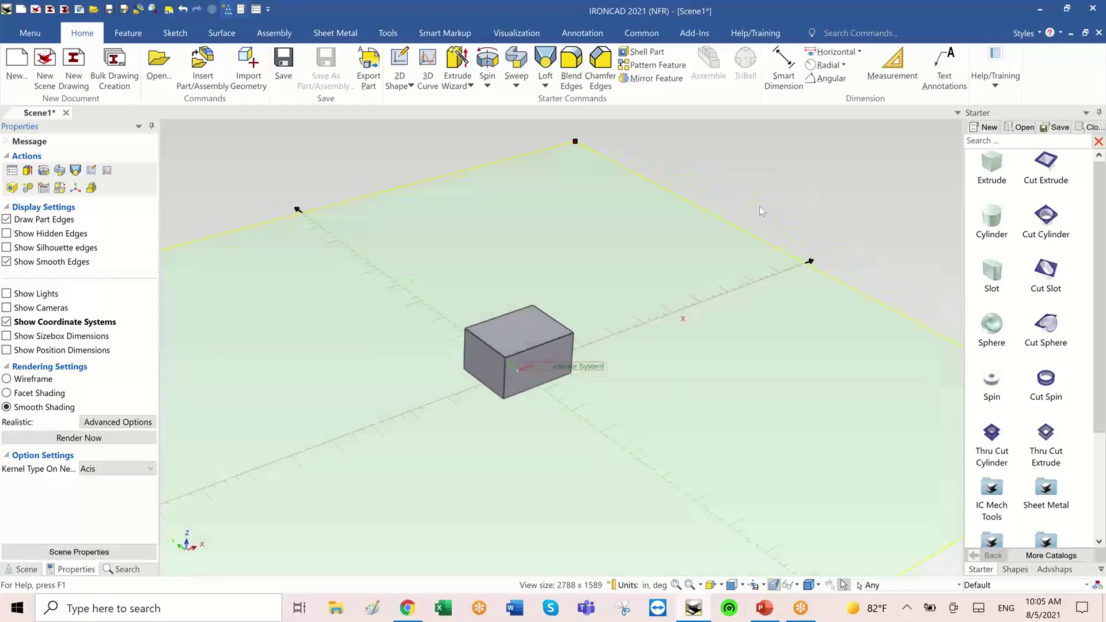
# Step: Check the block's center position using the TriBall, leaving the length, width and height coordinates as they are
pyautogui.click(554, 351)
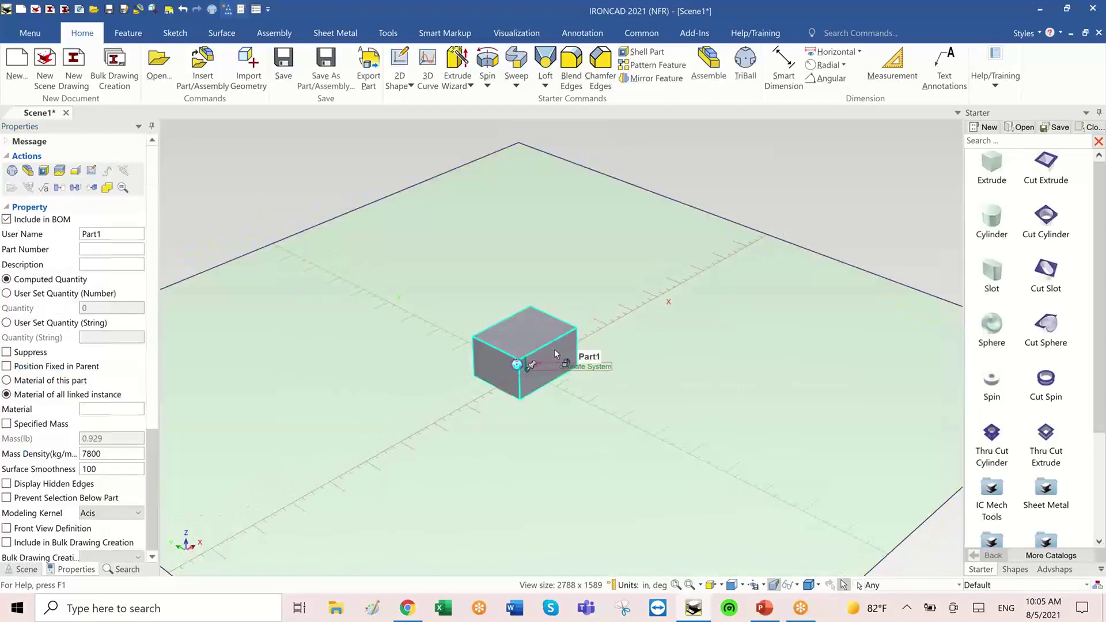
pyautogui.press('F10')
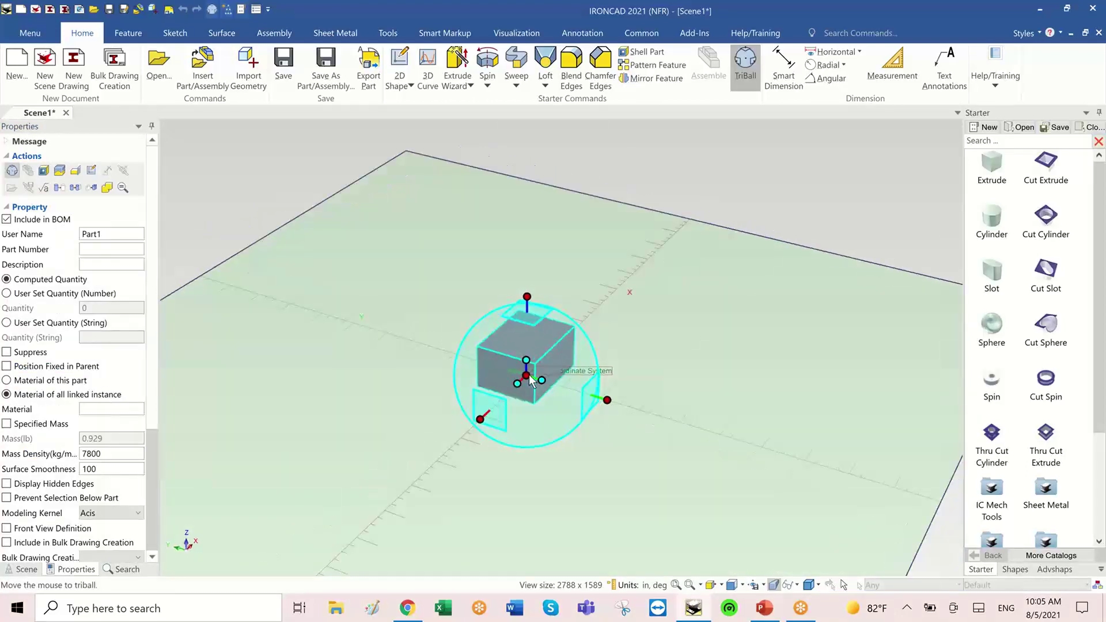
pyautogui.rightClick(525, 376)
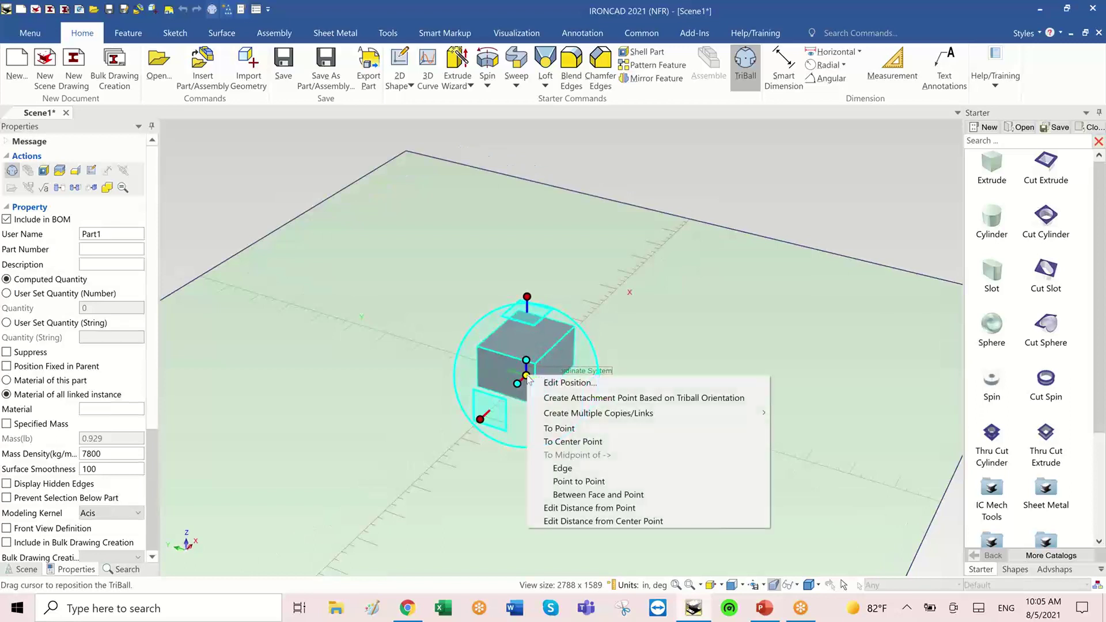
pyautogui.click(576, 384)
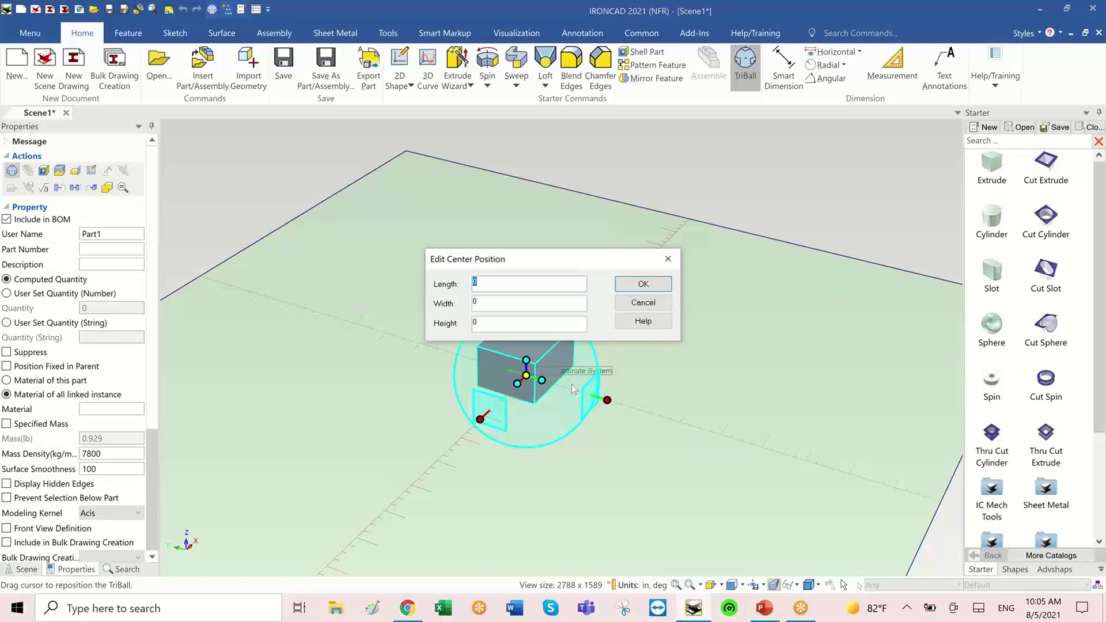
pyautogui.click(645, 303)
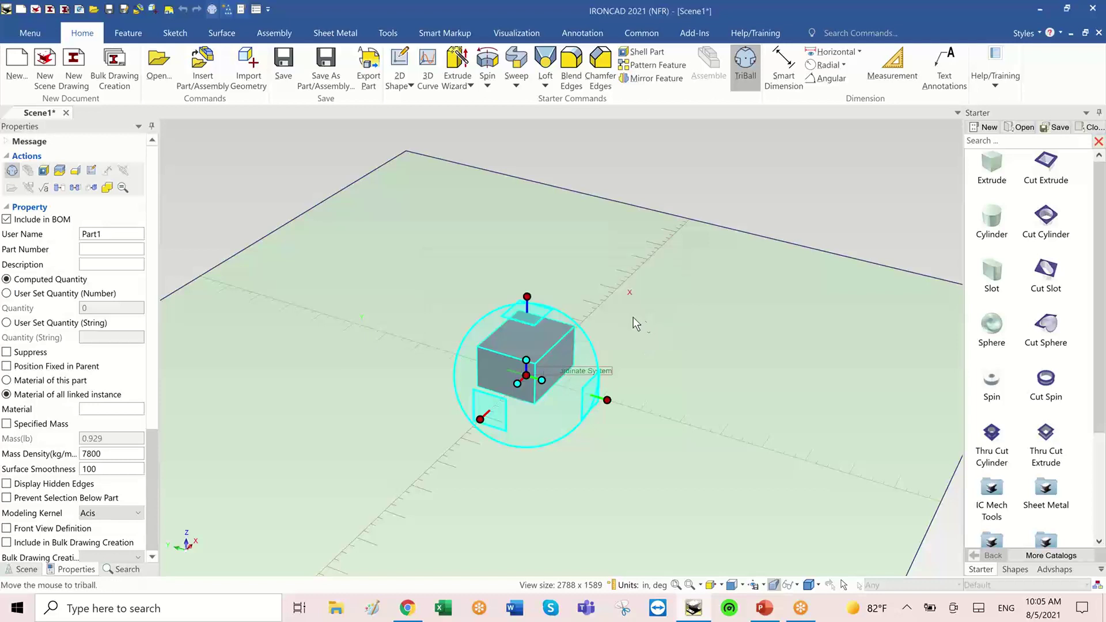
pyautogui.press('F10')
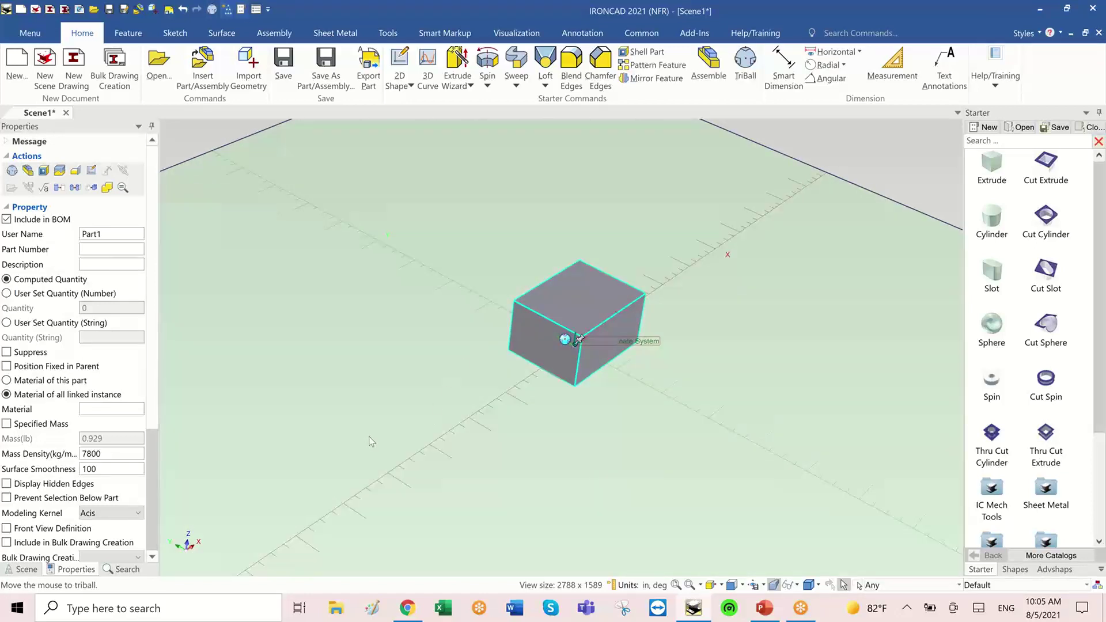
# Step: Turn off the scene's coordinate system display and fit the block in the view
pyautogui.click(23, 570)
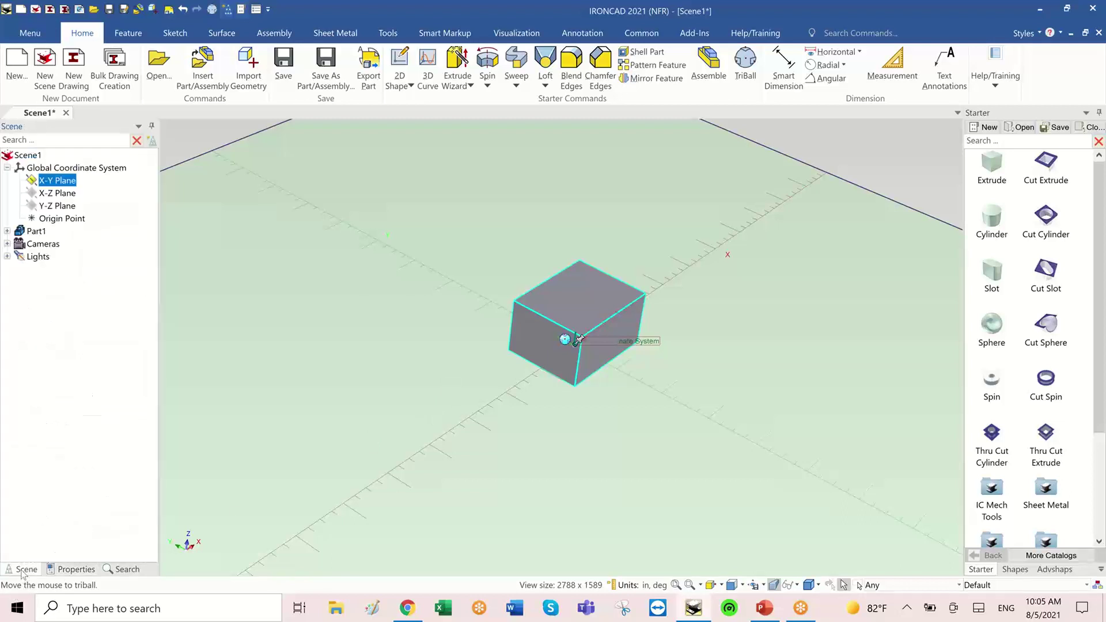
pyautogui.click(51, 570)
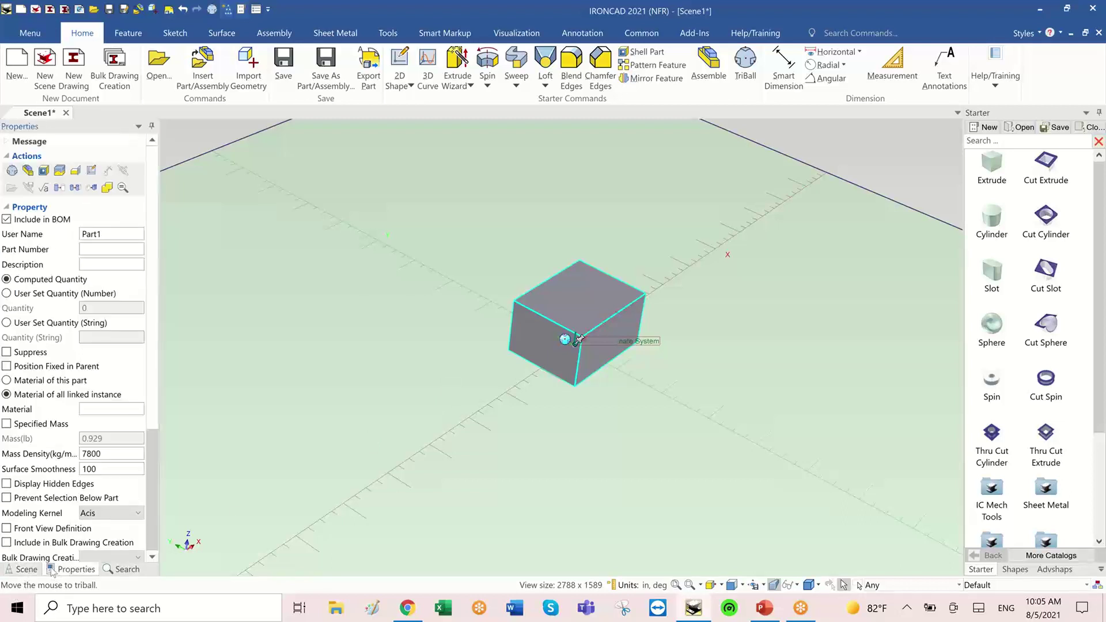
pyautogui.scroll(-1, 186, 185)
pyautogui.click(201, 167)
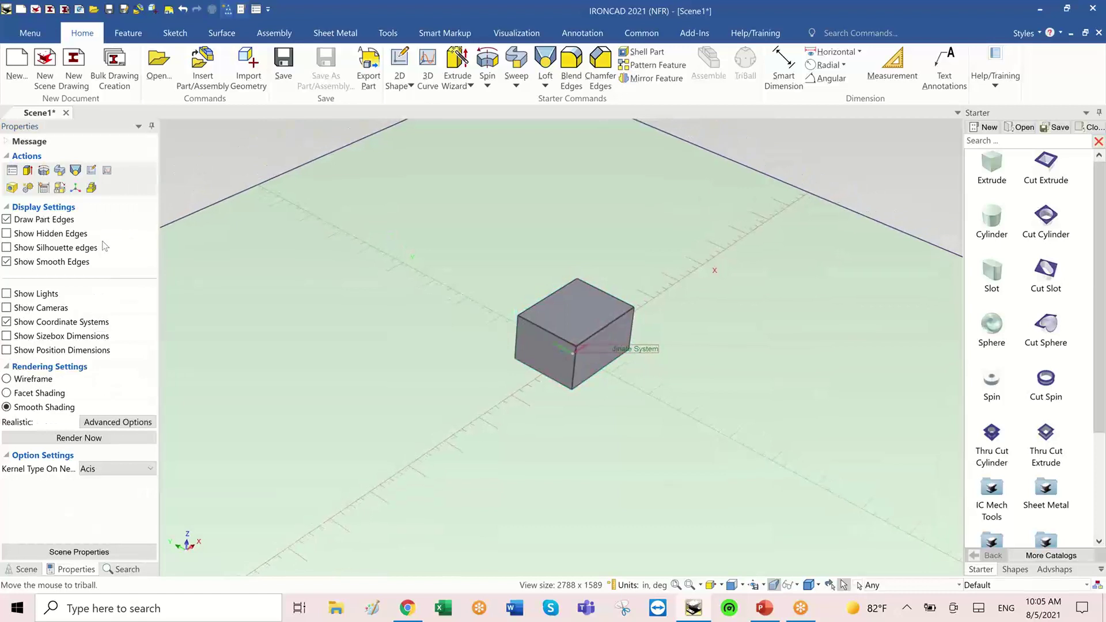
pyautogui.click(8, 324)
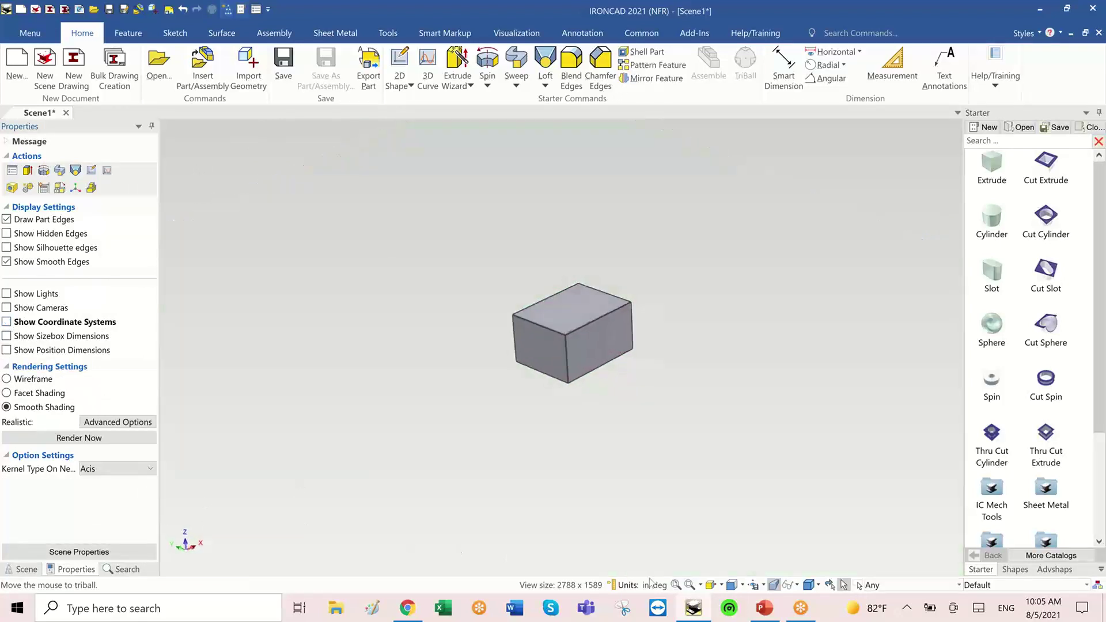
pyautogui.click(676, 585)
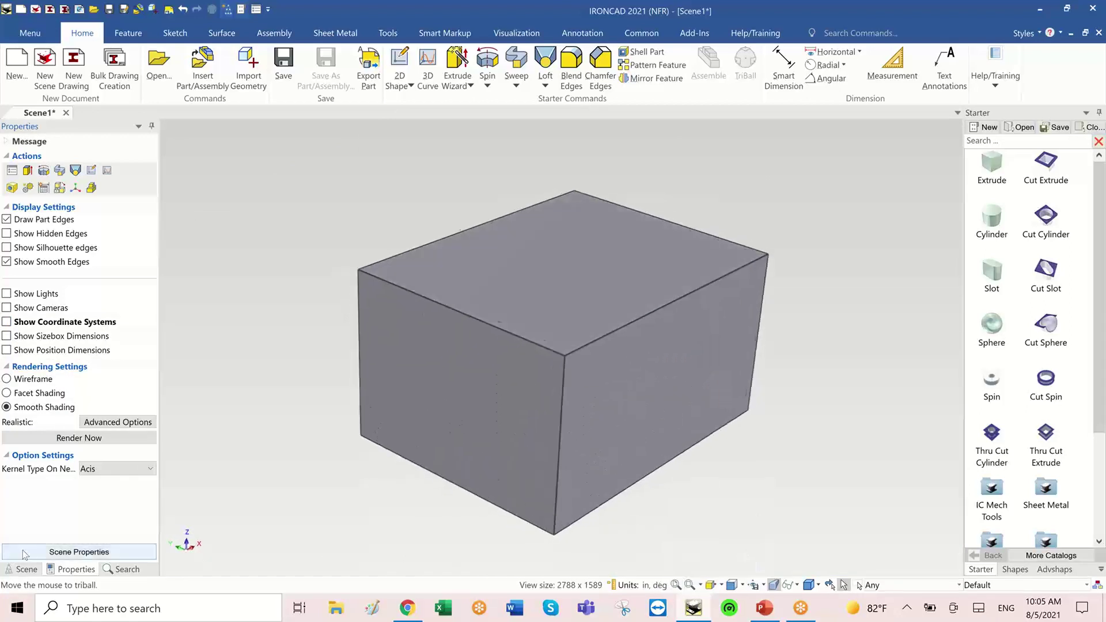
# Step: Collapse the global coordinate system in the scene tree and view the block's selection at part level and at IntelliShape level
pyautogui.click(21, 569)
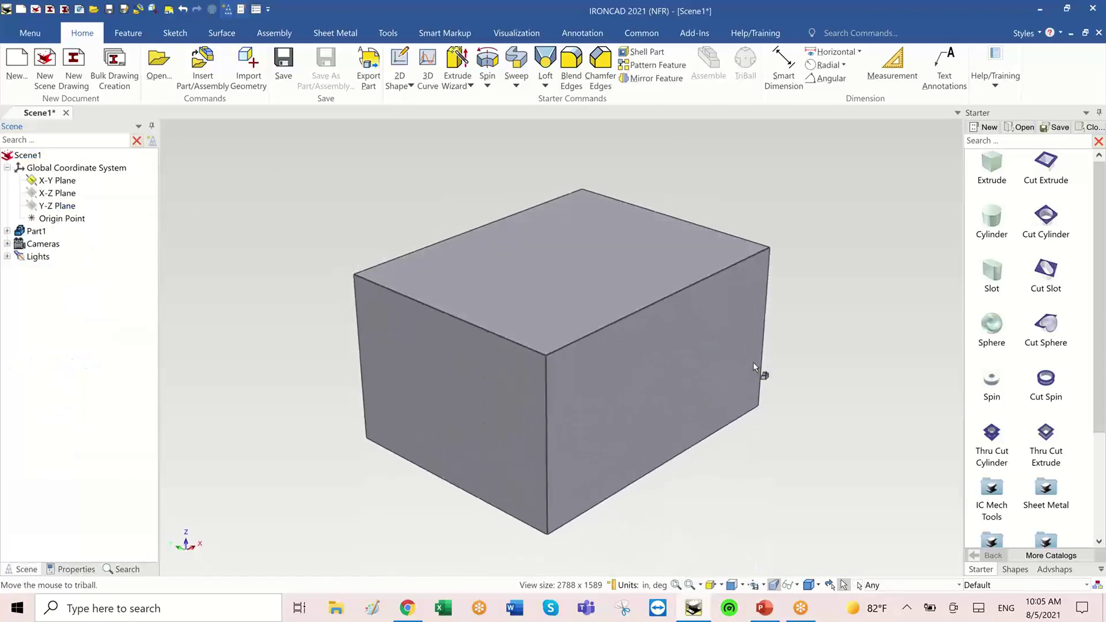
pyautogui.click(674, 376)
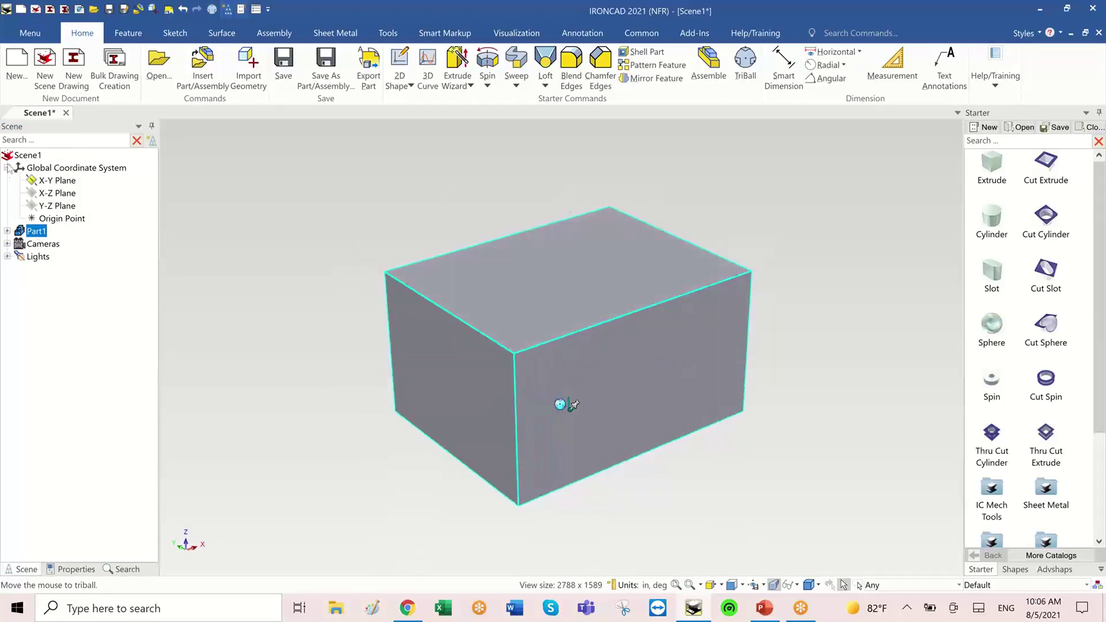
pyautogui.click(7, 167)
pyautogui.click(655, 357)
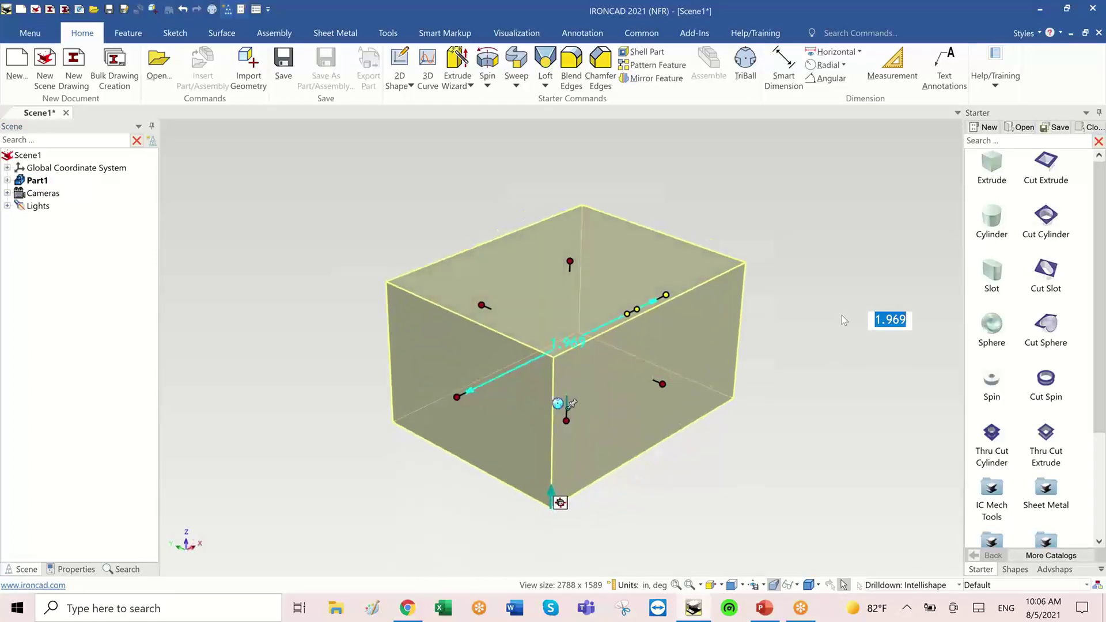
pyautogui.click(870, 259)
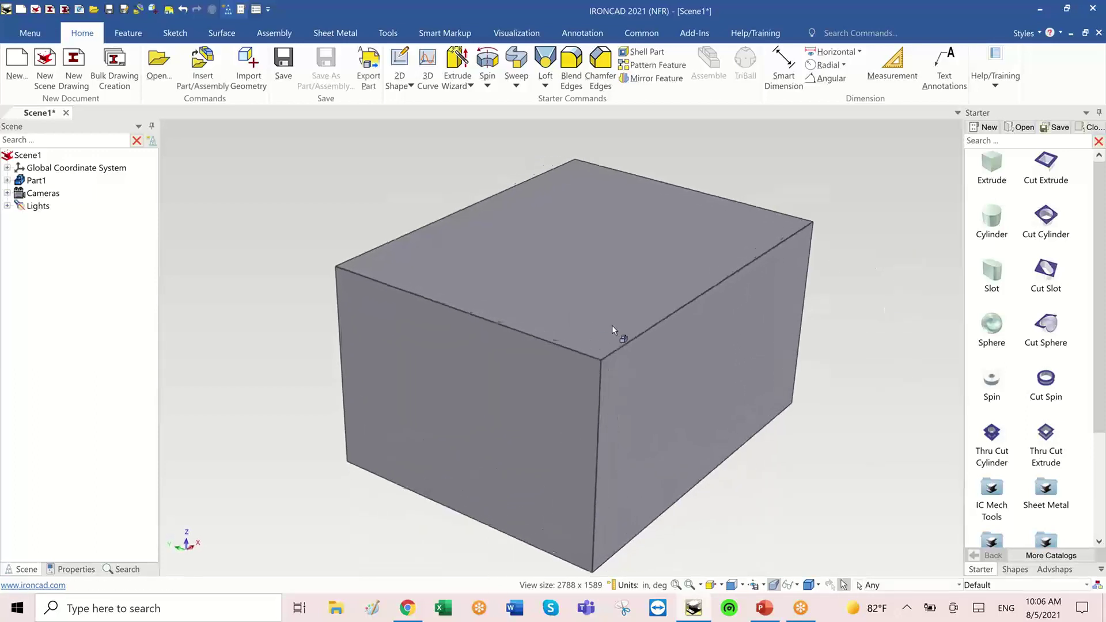
# Step: Examine the block's part properties, including user name, part number, description and material, without changing them
pyautogui.click(578, 278)
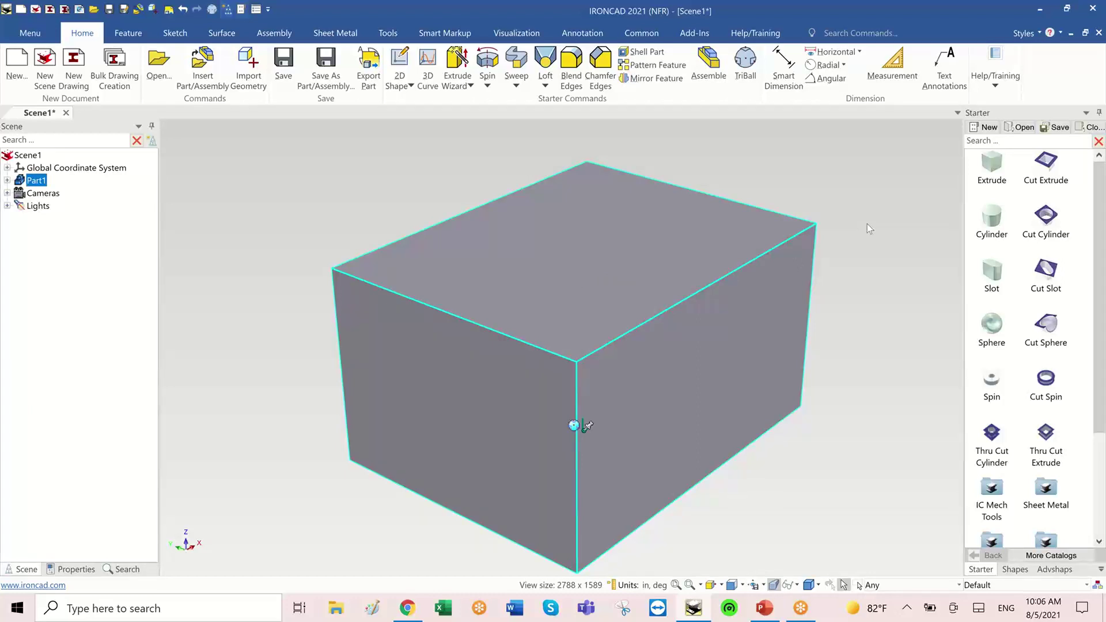
pyautogui.rightClick(628, 231)
pyautogui.click(682, 552)
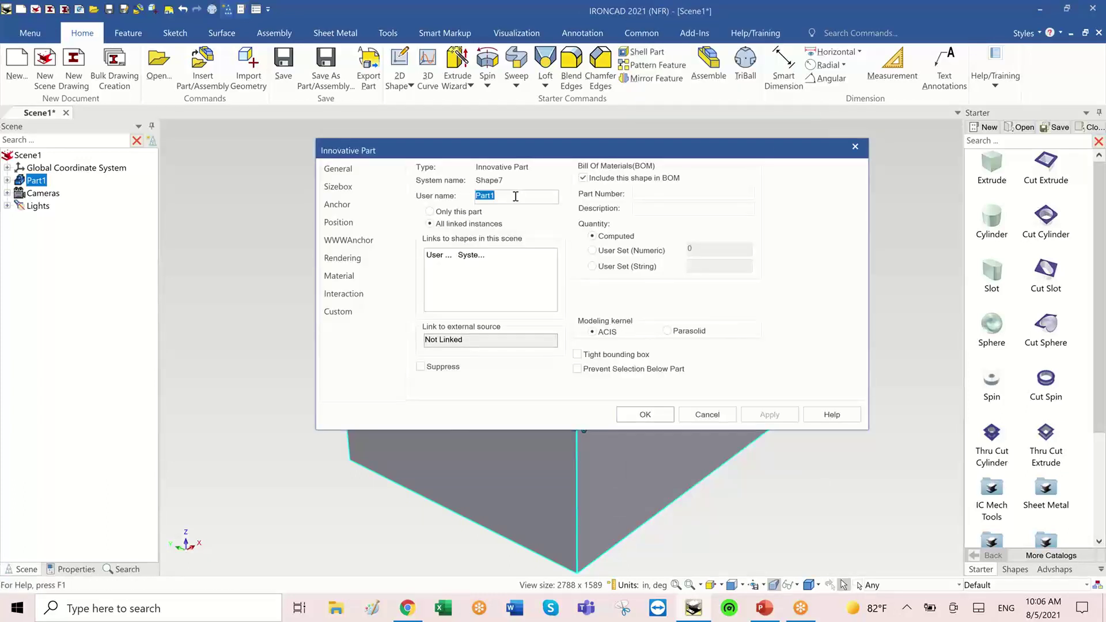
pyautogui.click(654, 193)
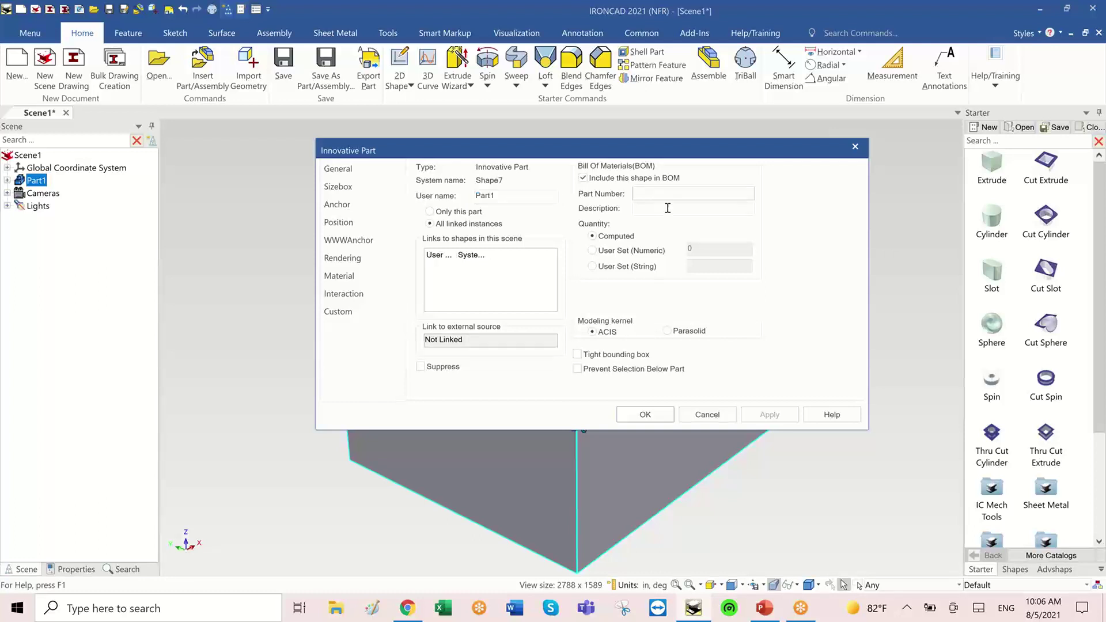
pyautogui.click(662, 208)
pyautogui.click(343, 275)
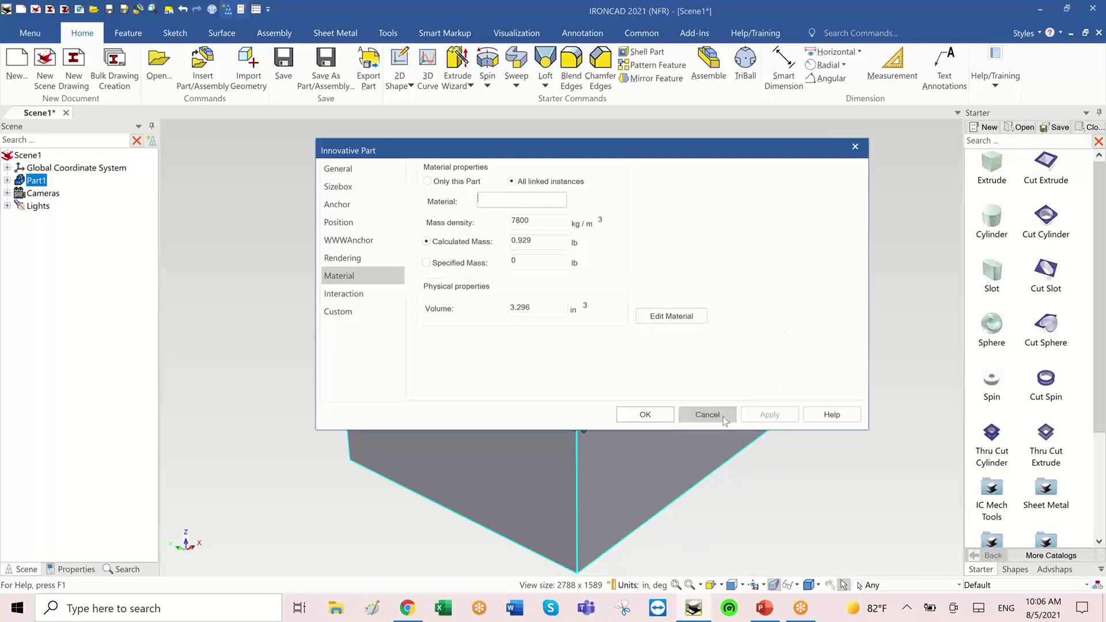
pyautogui.click(707, 415)
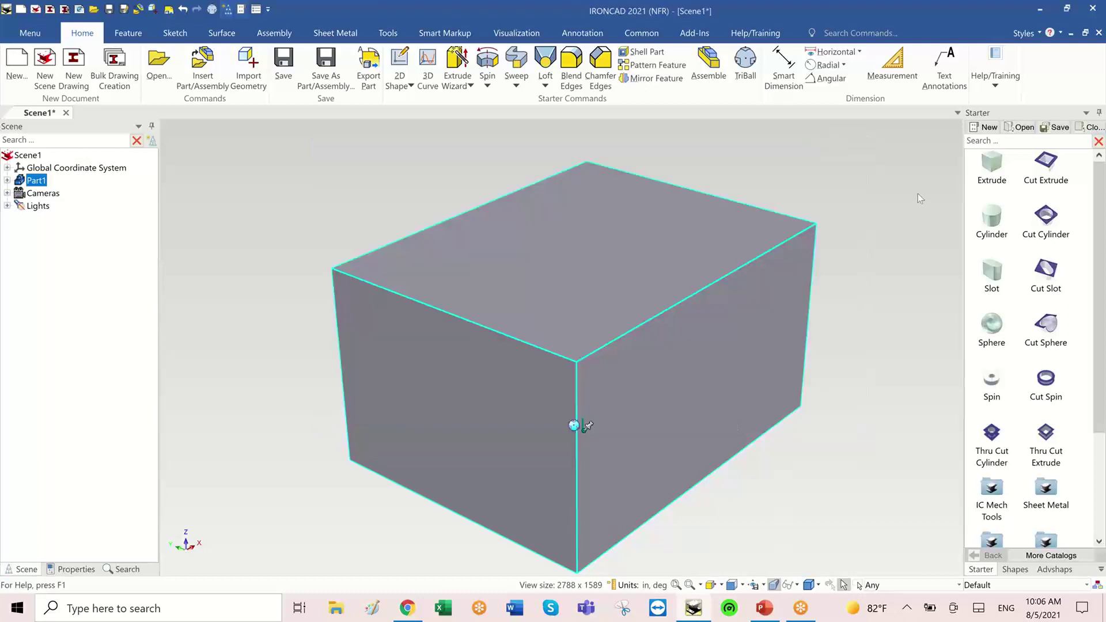
# Step: Stretch the block with its sizing handles to a length of about 2.571 in and a width of about 2.112 in
pyautogui.click(674, 361)
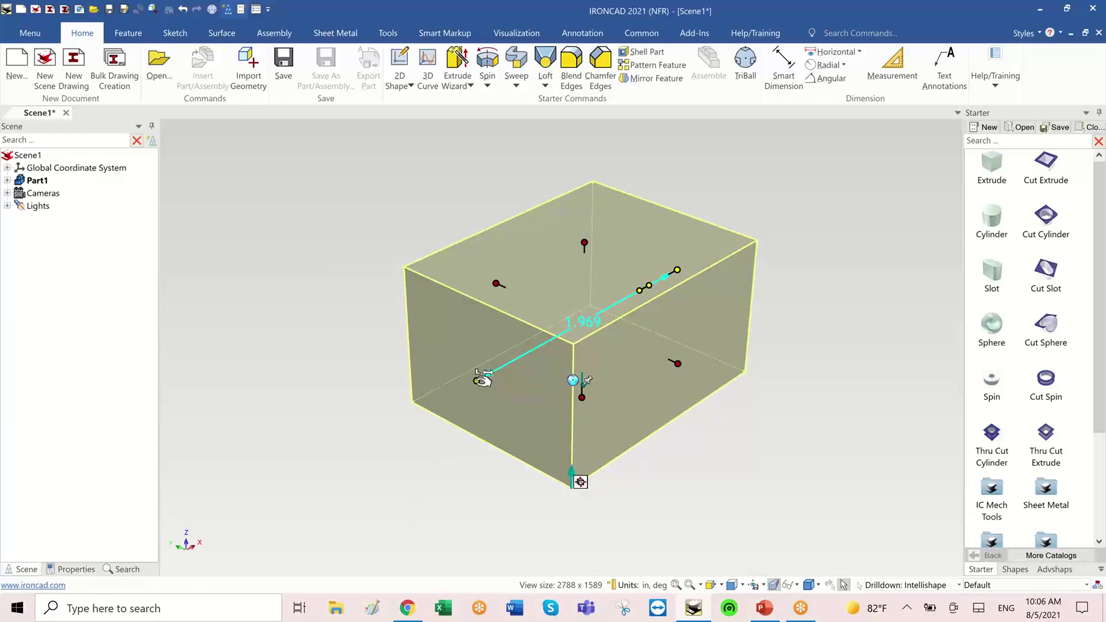
pyautogui.moveTo(477, 380); pyautogui.dragTo(386, 409)
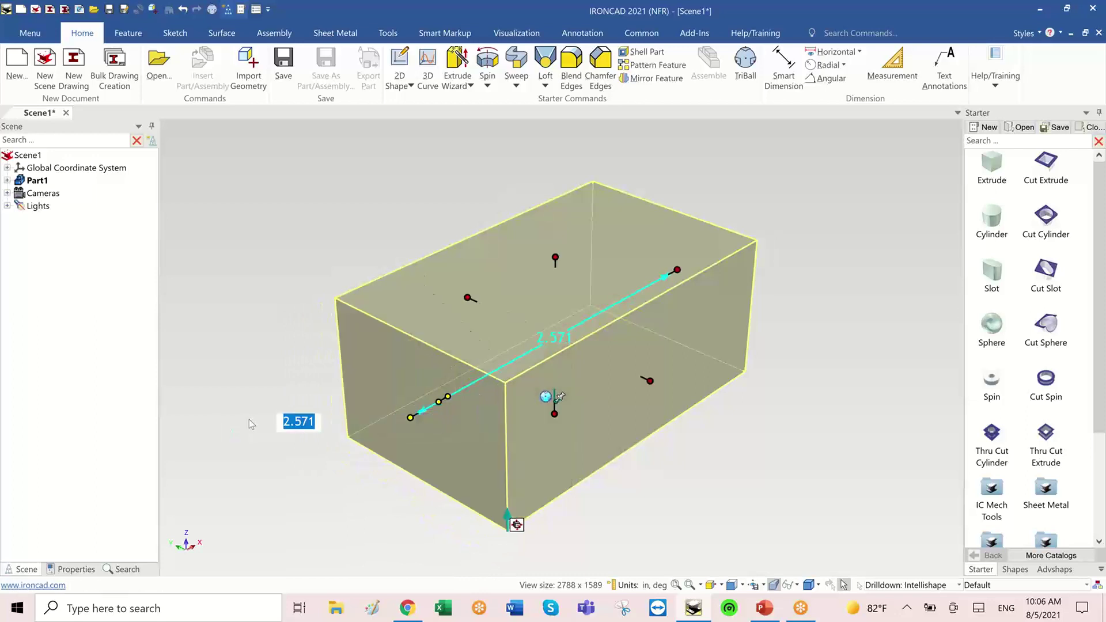
pyautogui.scroll(-2, 241, 422)
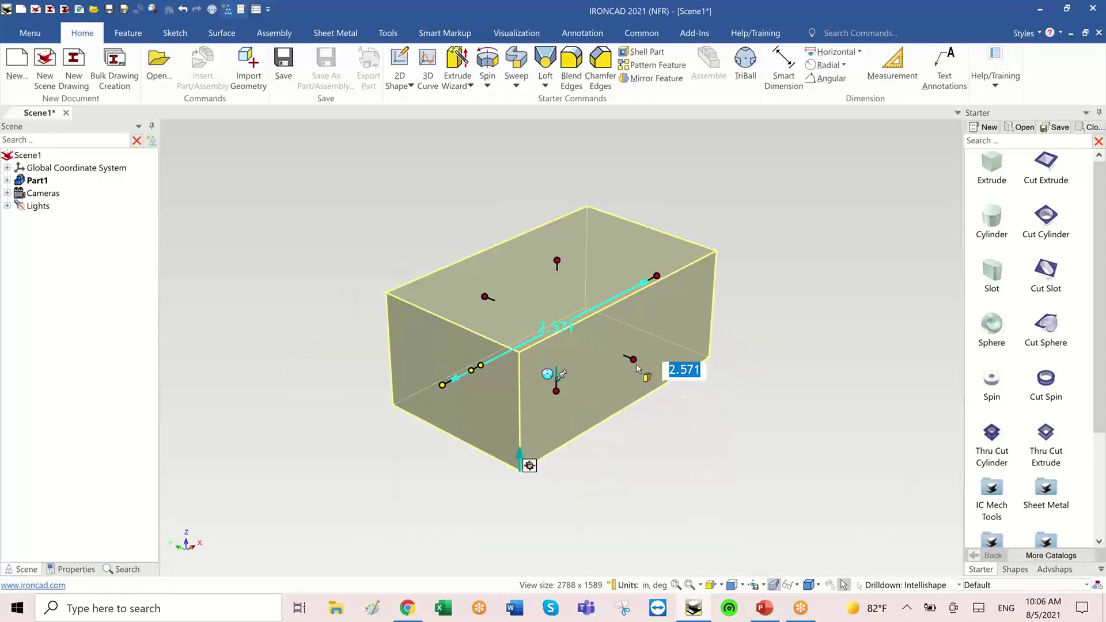
pyautogui.moveTo(639, 358); pyautogui.dragTo(753, 435)
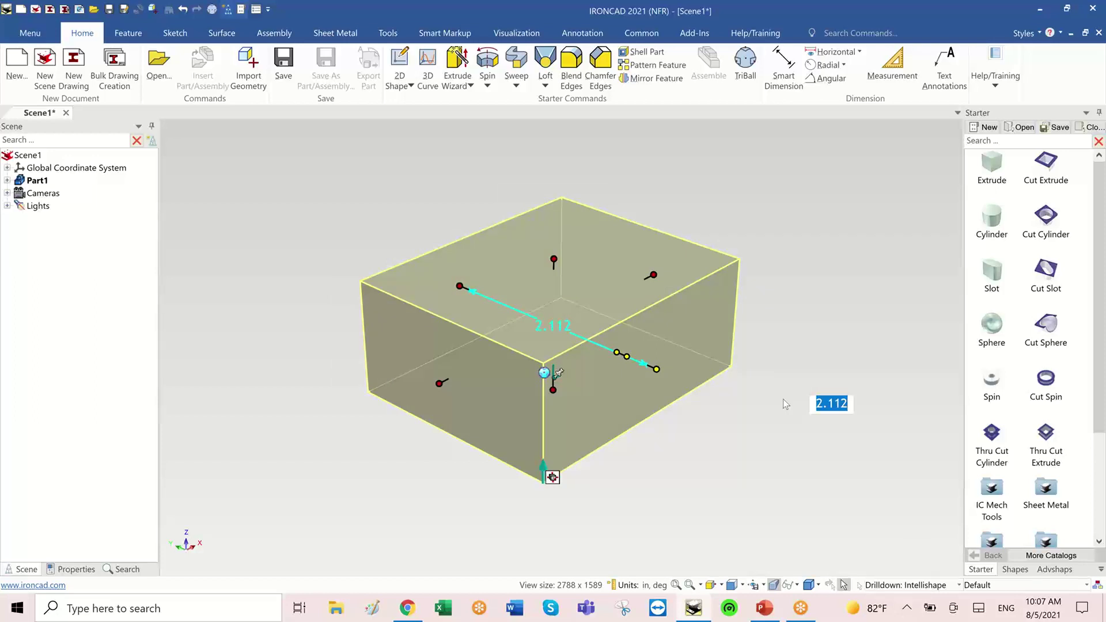
# Step: Edit the block's cross-section and draw a Center Radius circle of about 0.586 in radius centred on the midpoint of a short edge
pyautogui.rightClick(682, 338)
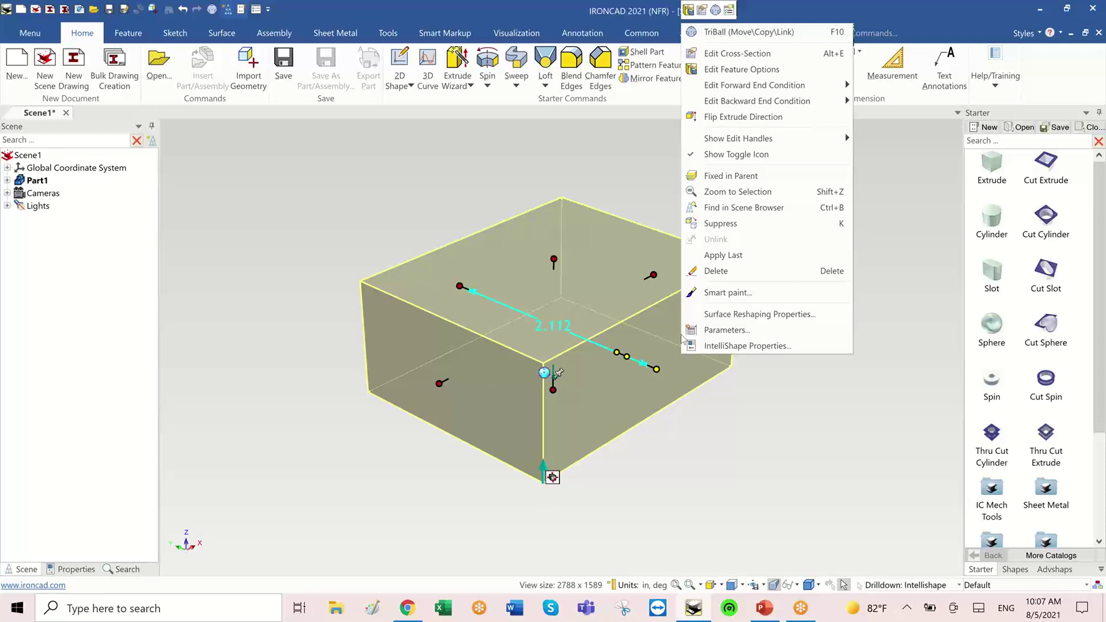
pyautogui.click(701, 53)
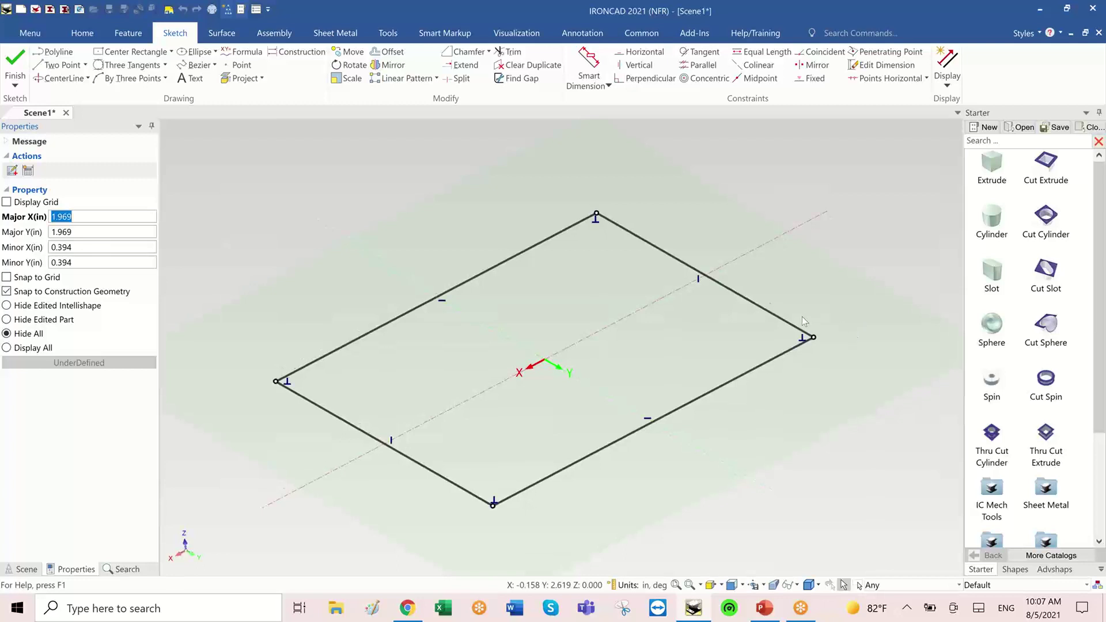
pyautogui.click(164, 65)
pyautogui.click(151, 79)
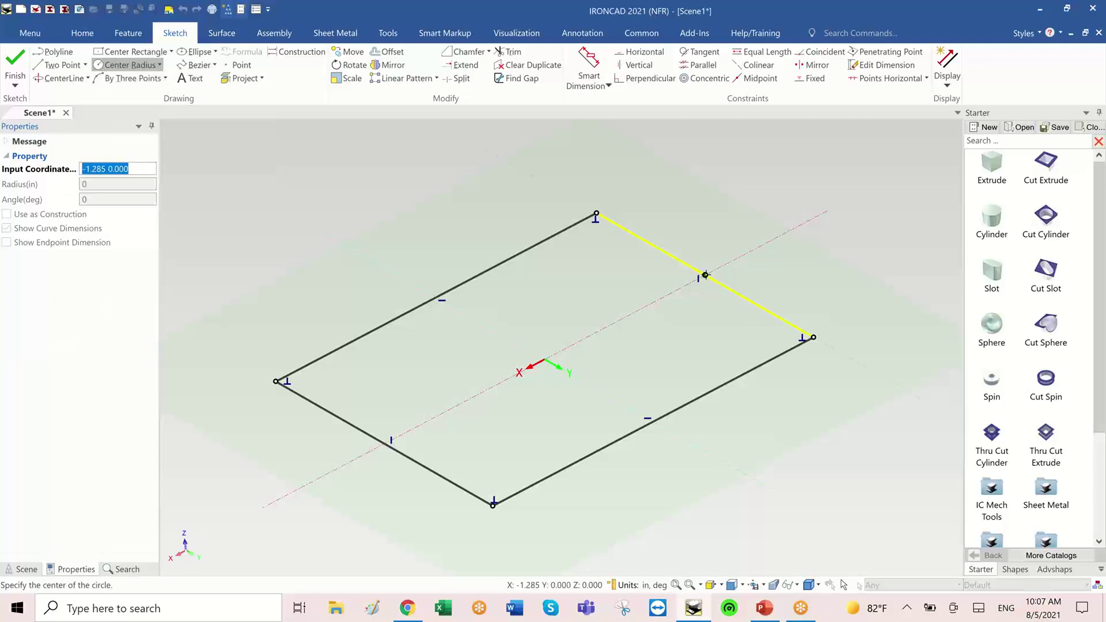
pyautogui.moveTo(769, 264); pyautogui.dragTo(718, 291, button='middle')
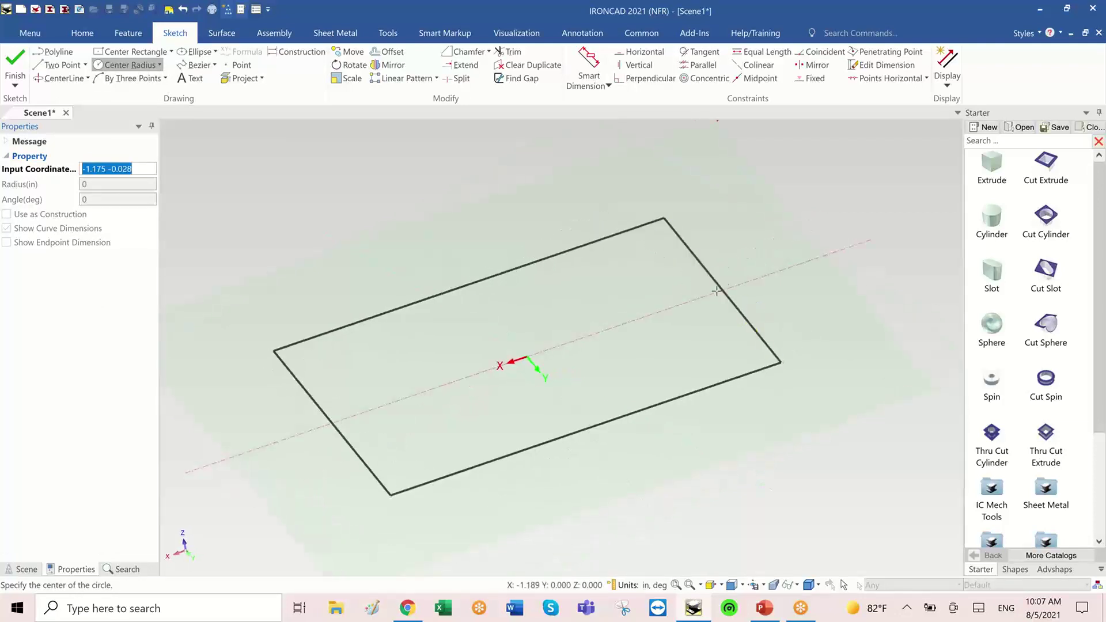
pyautogui.click(722, 290)
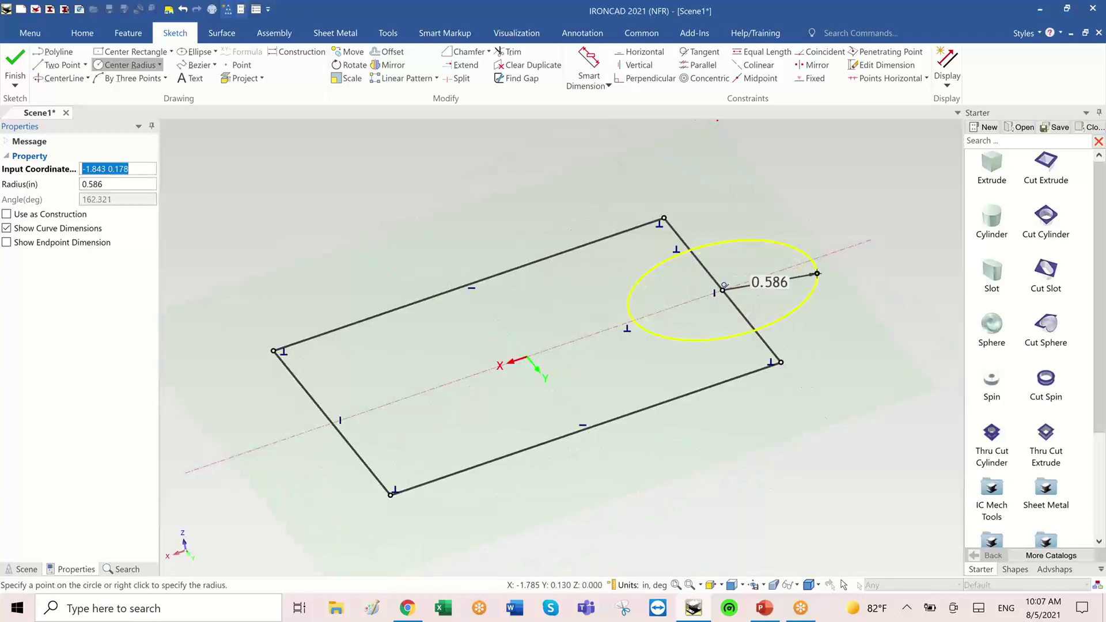
pyautogui.click(817, 272)
# Step: Trim the circle's outer arc and the edge segment inside it to form a semicircular notch, and finish the sketch
pyautogui.moveTo(858, 192); pyautogui.dragTo(876, 194, button='middle')
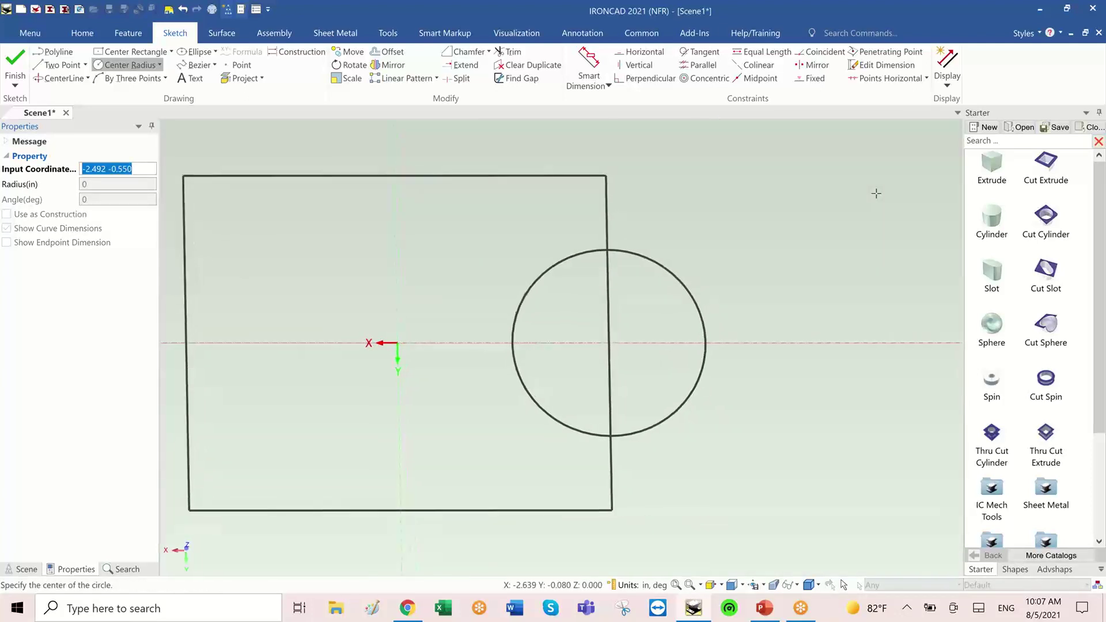
pyautogui.click(509, 51)
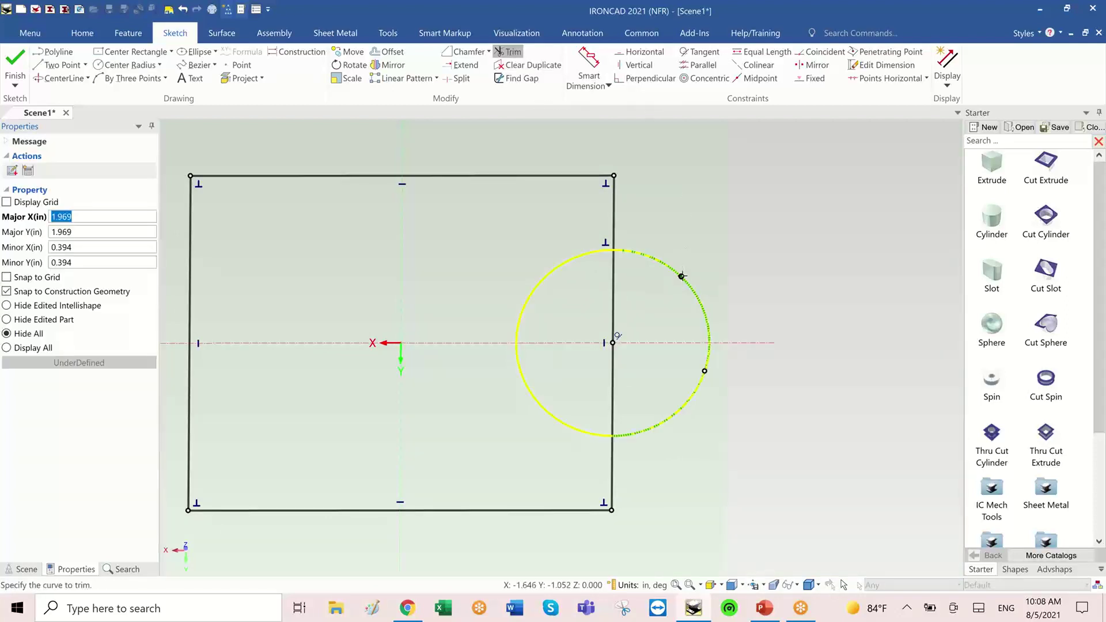
pyautogui.click(692, 288)
pyautogui.click(613, 287)
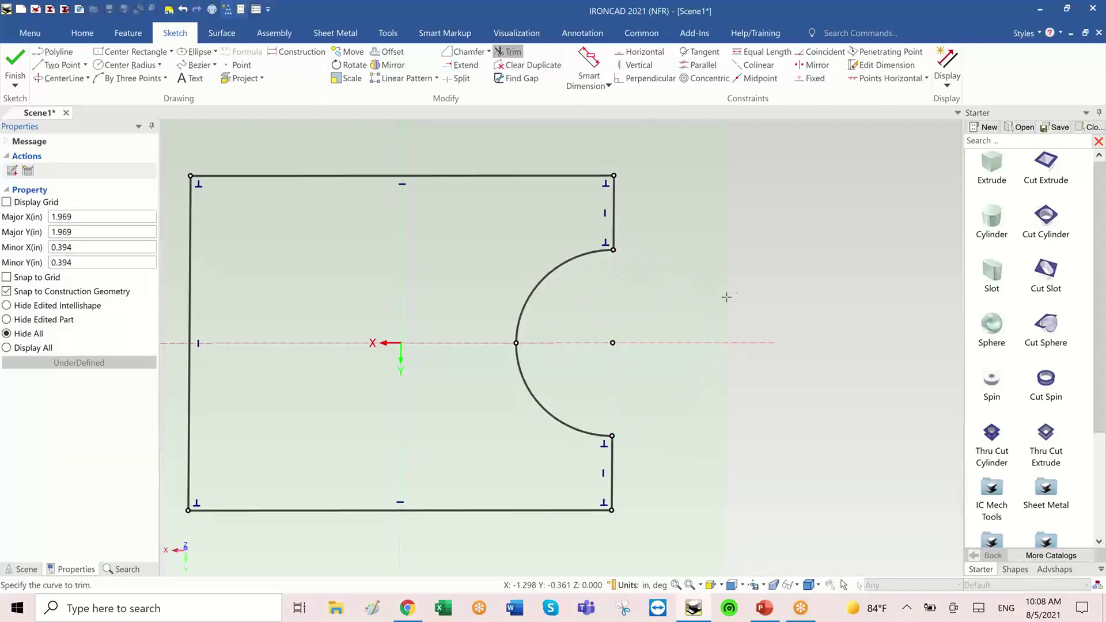
pyautogui.moveTo(741, 293)
pyautogui.mouseDown(button='middle')
pyautogui.moveTo(678, 197)
pyautogui.moveTo(565, 244)
pyautogui.moveTo(244, 182)
pyautogui.mouseUp(button='middle')
pyautogui.click(7, 66)
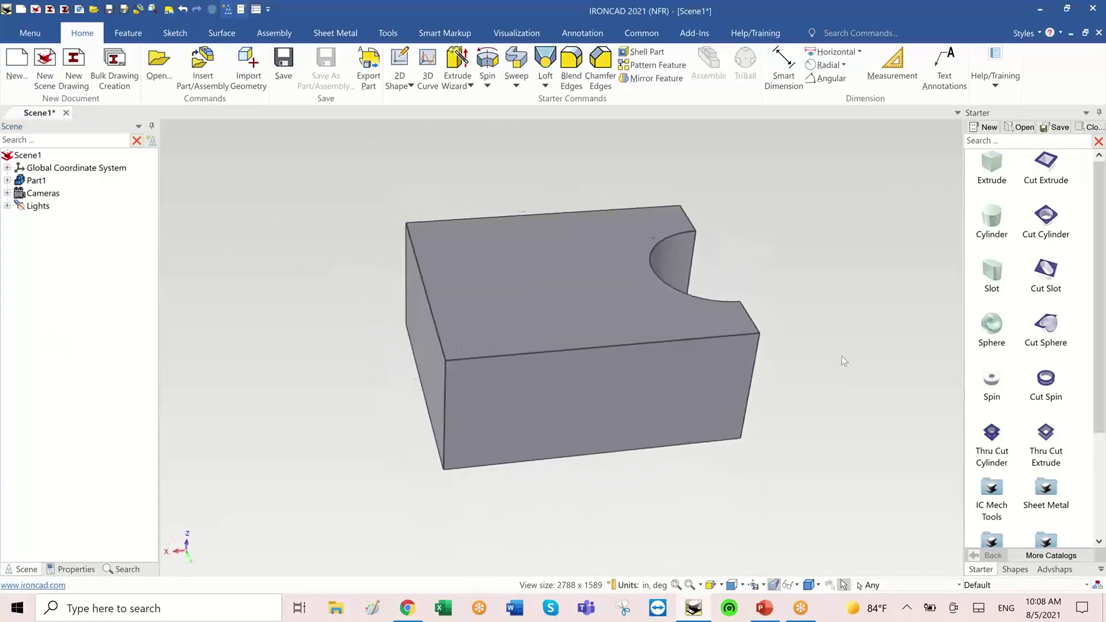
# Step: Stretch the notched block with its sizing handles, widening it and extending its length to about 3.956 in
pyautogui.click(628, 370)
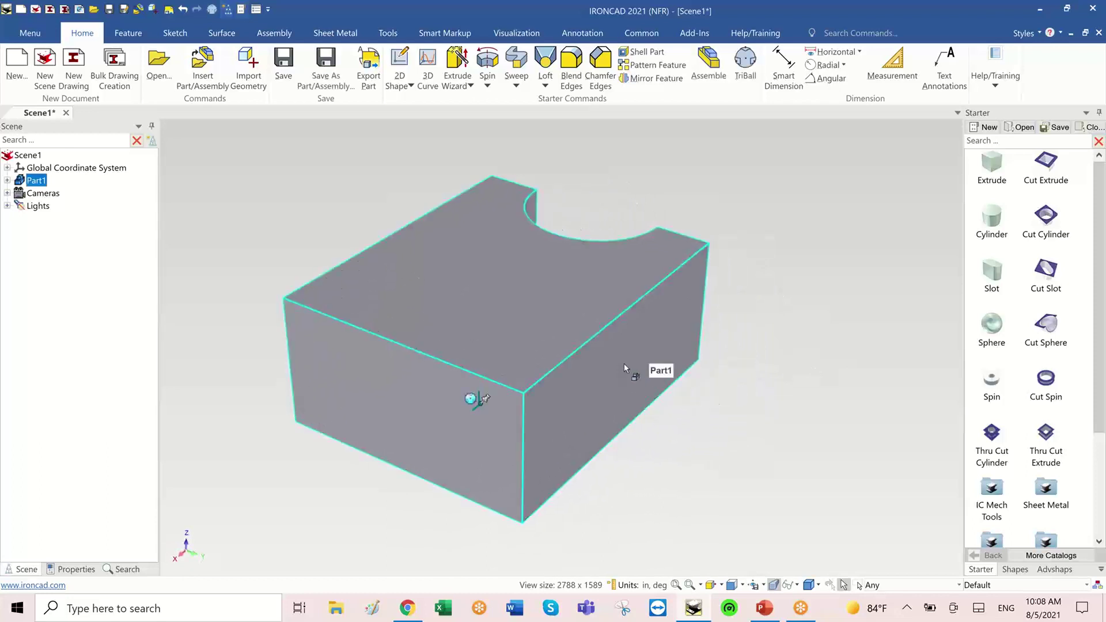
pyautogui.click(633, 373)
pyautogui.moveTo(631, 377); pyautogui.dragTo(866, 460)
pyautogui.moveTo(878, 467); pyautogui.dragTo(580, 453, button='middle')
pyautogui.click(795, 385)
pyautogui.scroll(-2, 579, 454)
pyautogui.click(558, 452)
pyautogui.click(562, 450)
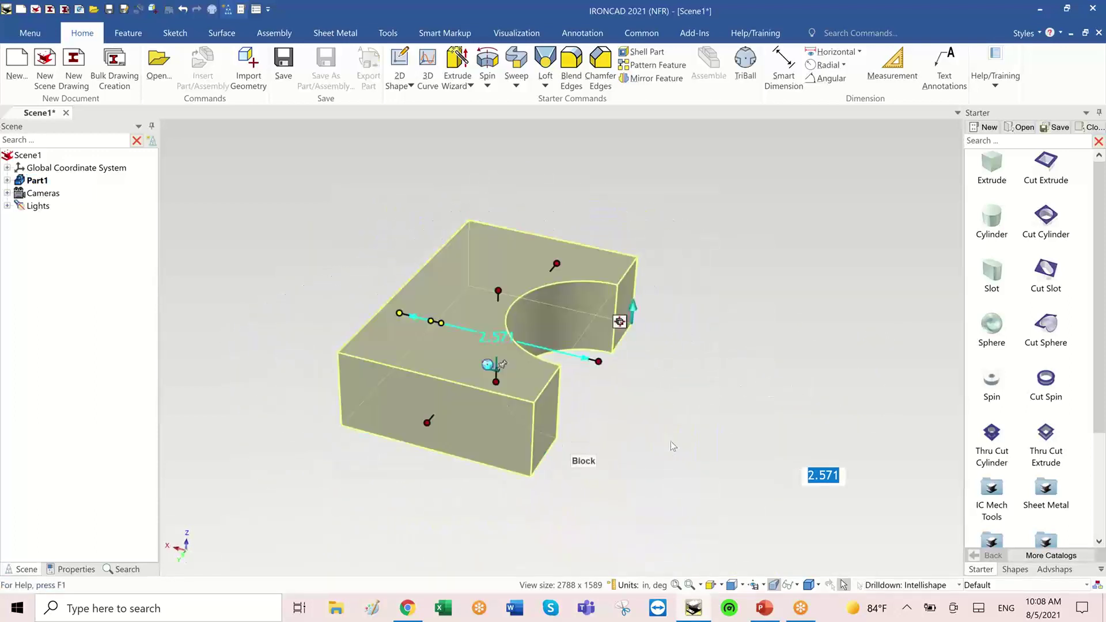
pyautogui.moveTo(606, 358); pyautogui.dragTo(766, 399)
pyautogui.click(824, 410)
pyautogui.moveTo(821, 405); pyautogui.dragTo(818, 403, button='middle')
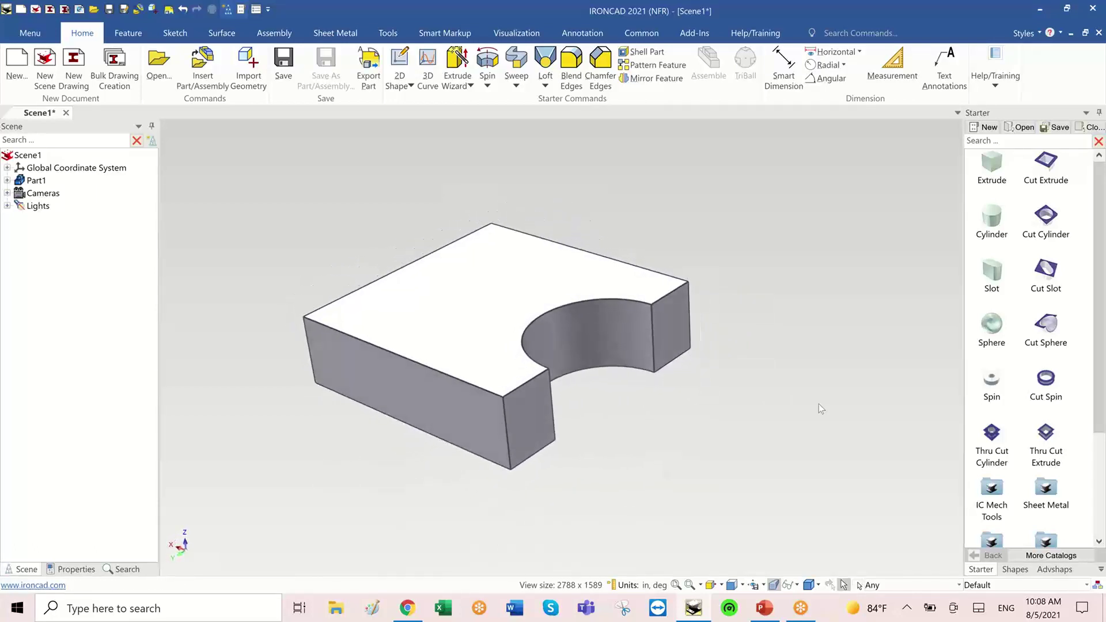
# Step: Select the end face of one leg beside the notch and pull it outward to lengthen only that leg
pyautogui.click(461, 390)
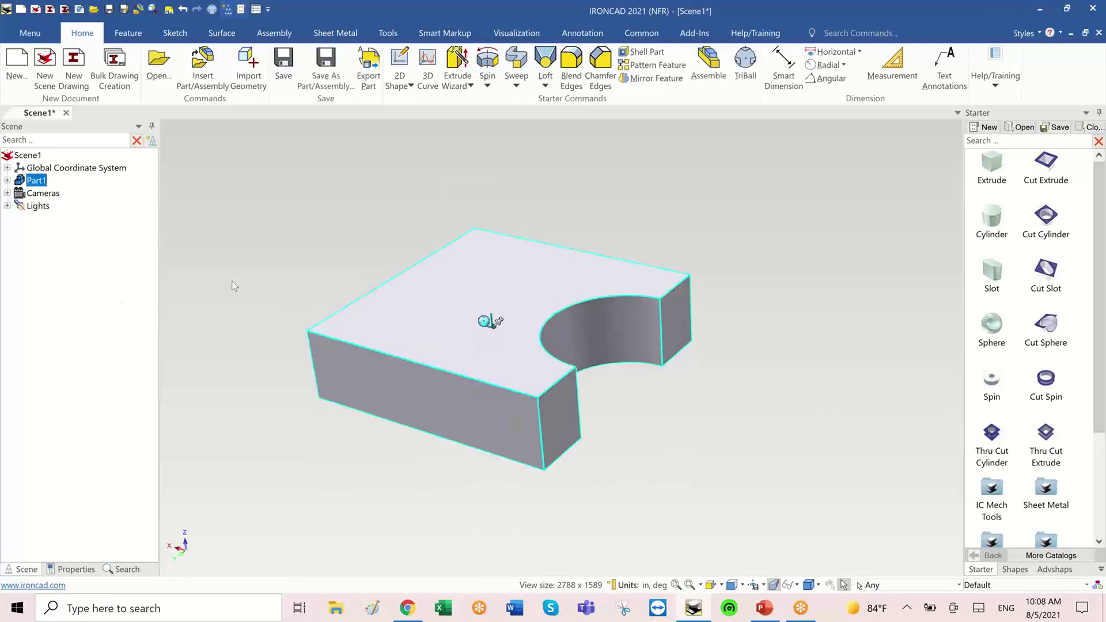
pyautogui.click(427, 363)
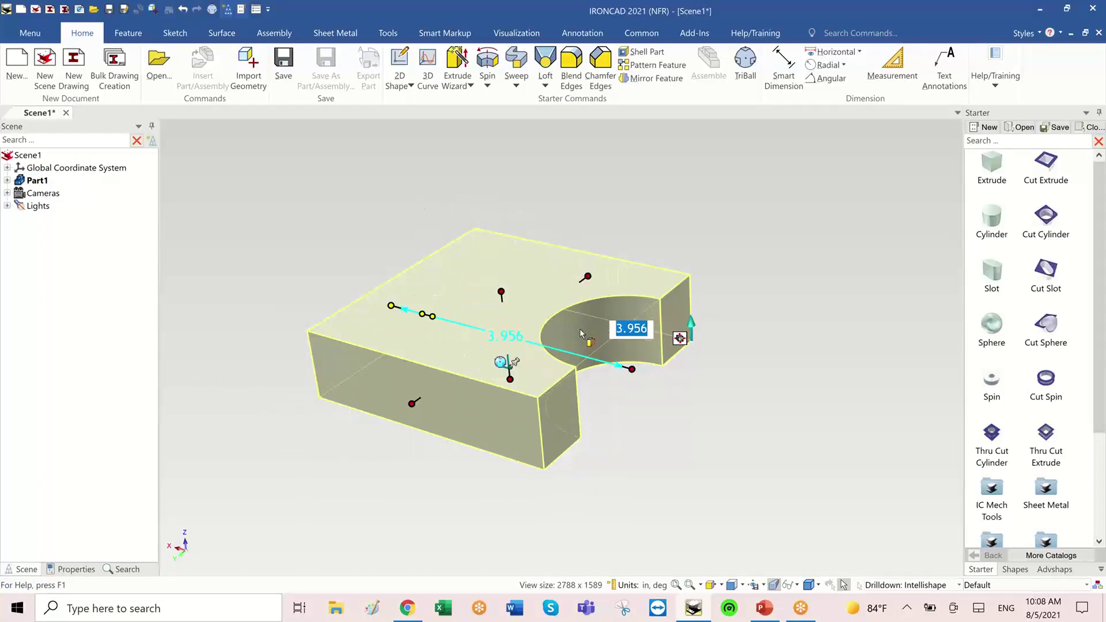
pyautogui.click(553, 422)
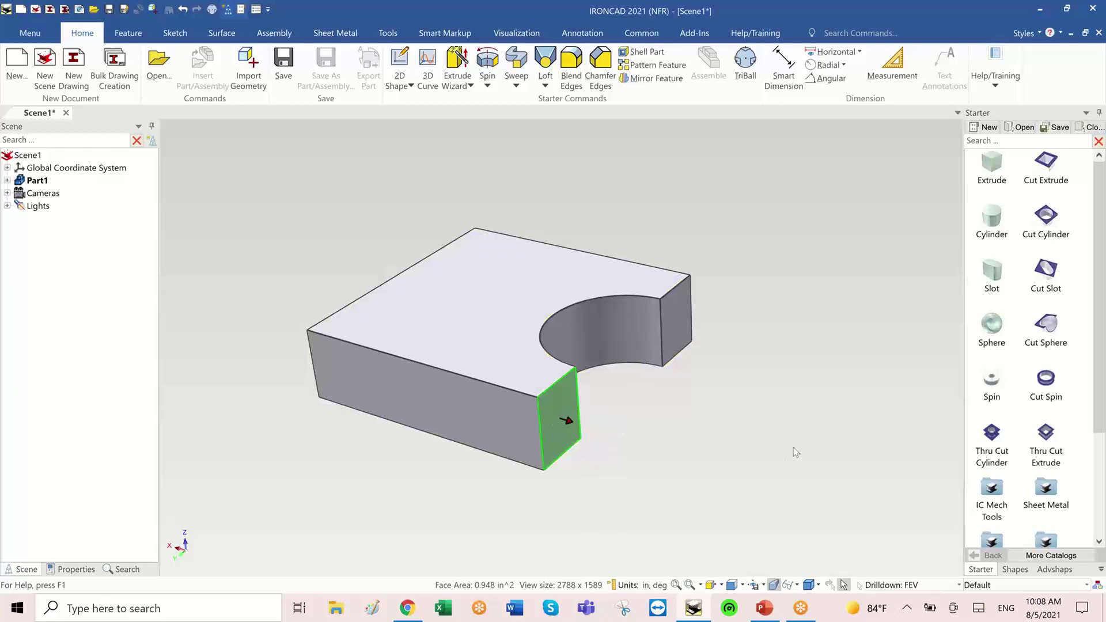
pyautogui.moveTo(793, 447); pyautogui.dragTo(818, 448, button='middle')
pyautogui.moveTo(600, 419); pyautogui.dragTo(742, 435)
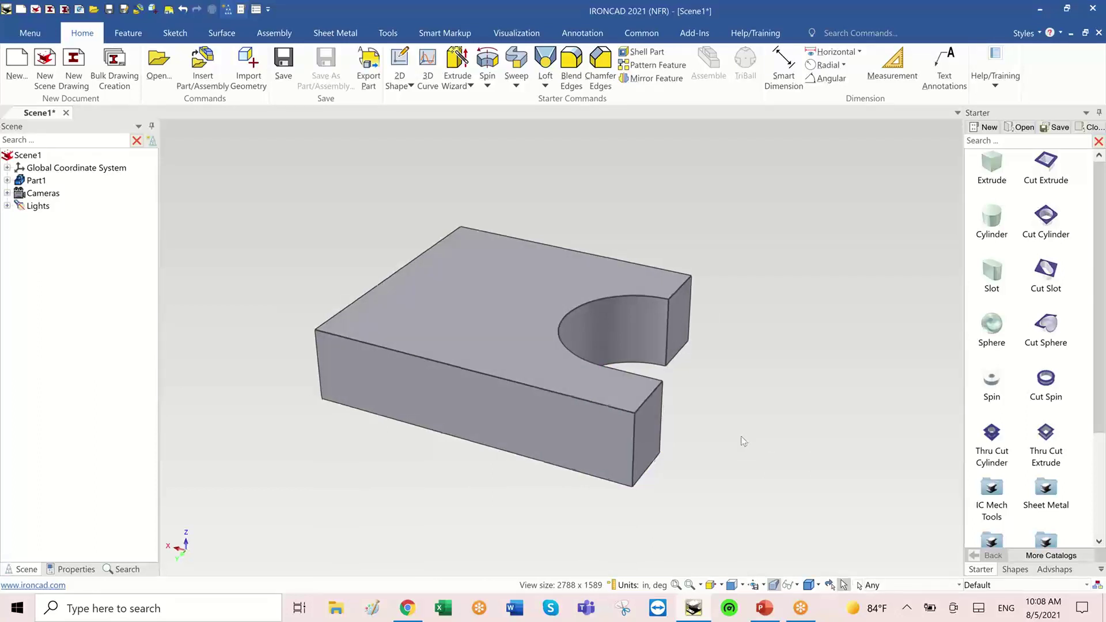
# Step: Widen the block at IntelliShape level to about 4.792 in by moving the side face next to the shorter leg
pyautogui.moveTo(741, 436); pyautogui.dragTo(408, 308, button='middle')
pyautogui.scroll(3, 474, 459)
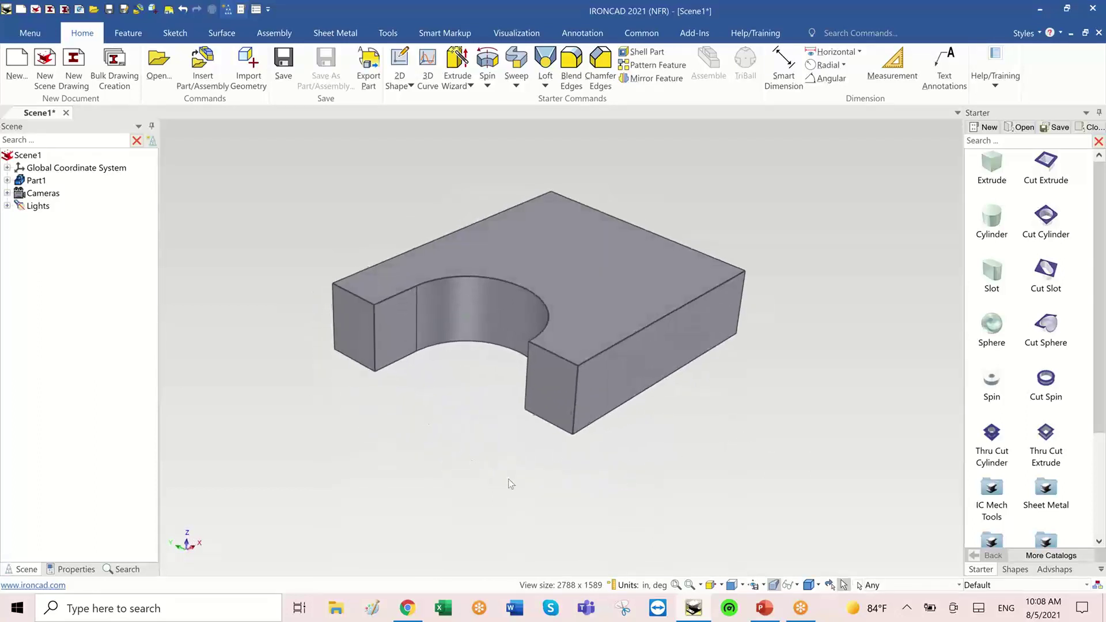
pyautogui.click(777, 339)
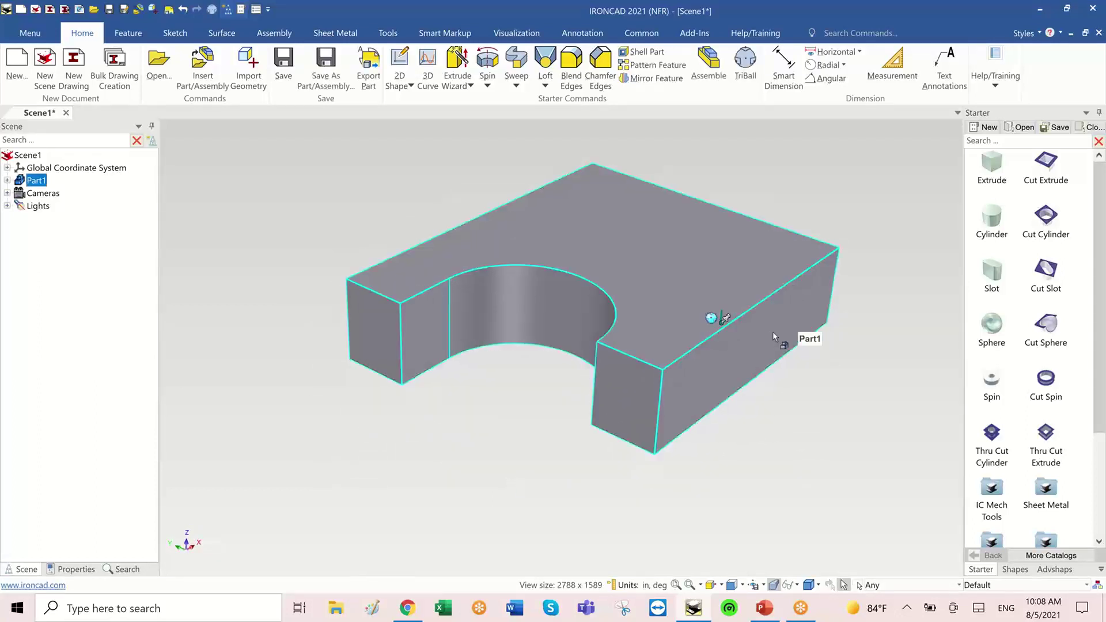
pyautogui.click(770, 340)
pyautogui.moveTo(764, 345); pyautogui.dragTo(827, 383)
pyautogui.moveTo(433, 447); pyautogui.dragTo(561, 425, button='middle')
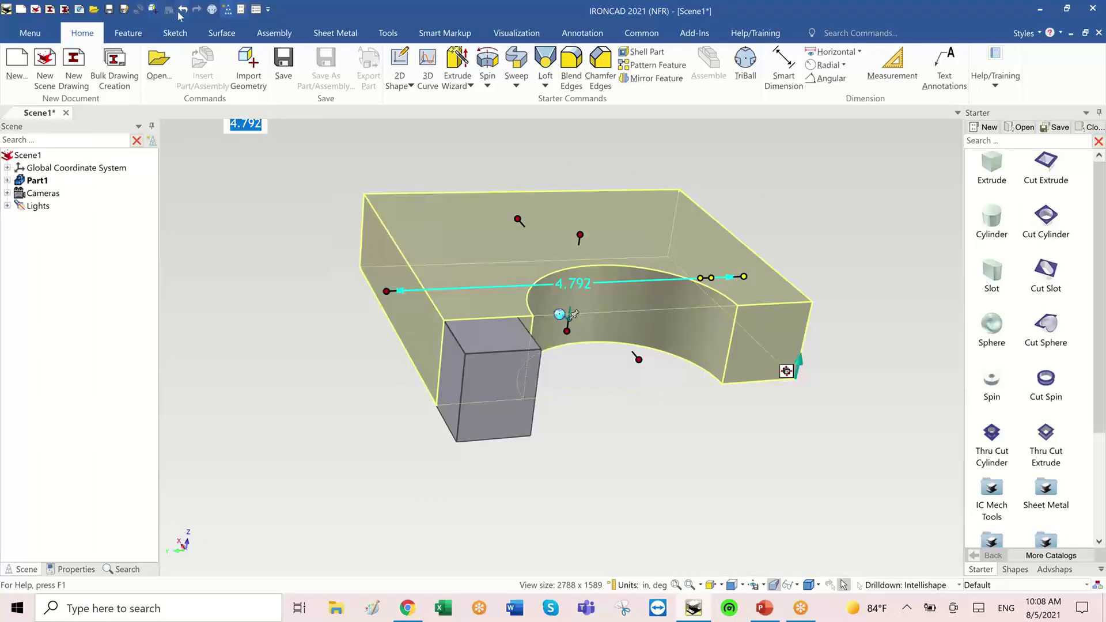
pyautogui.click(259, 343)
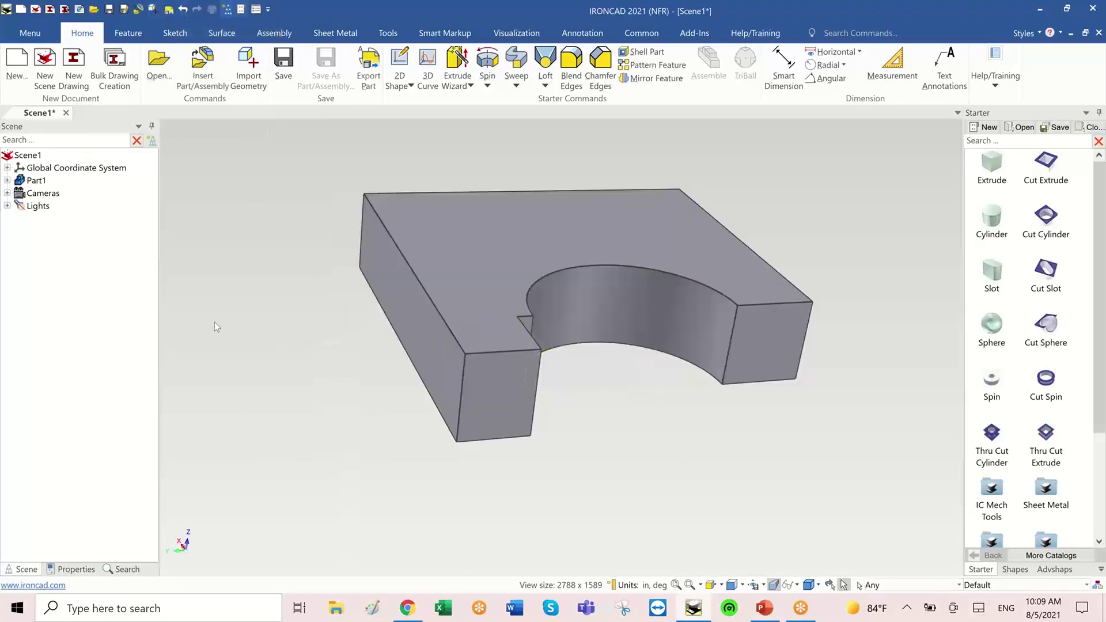
# Step: Undo the block stretches, the leg extension and the notch edit back to the plain rectangular block
pyautogui.click(190, 12)
pyautogui.click(188, 10)
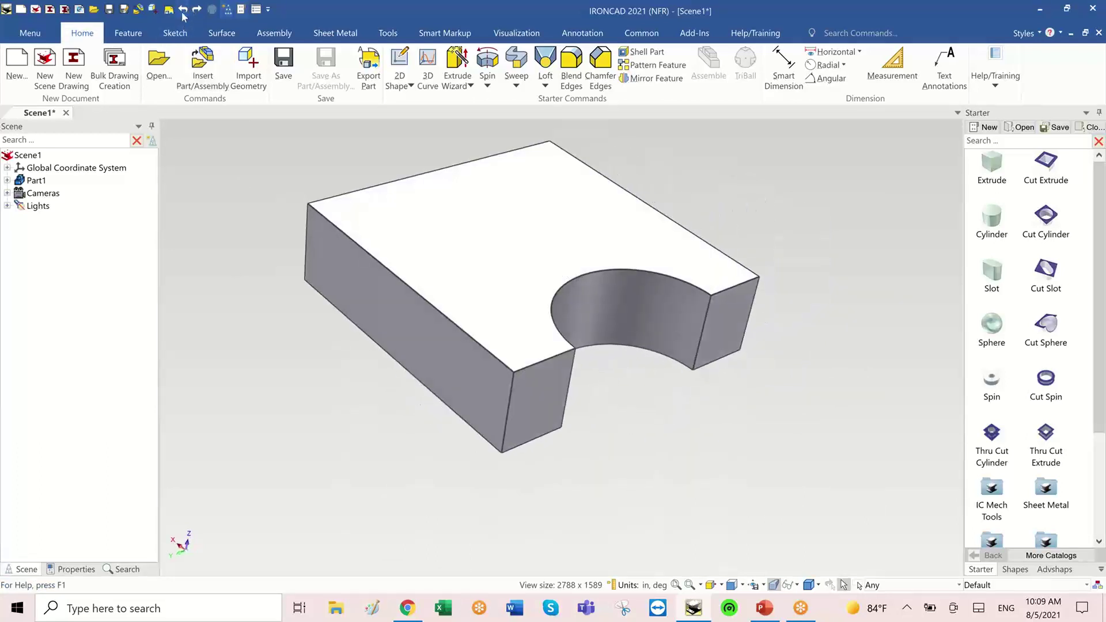
pyautogui.click(184, 12)
pyautogui.click(183, 12)
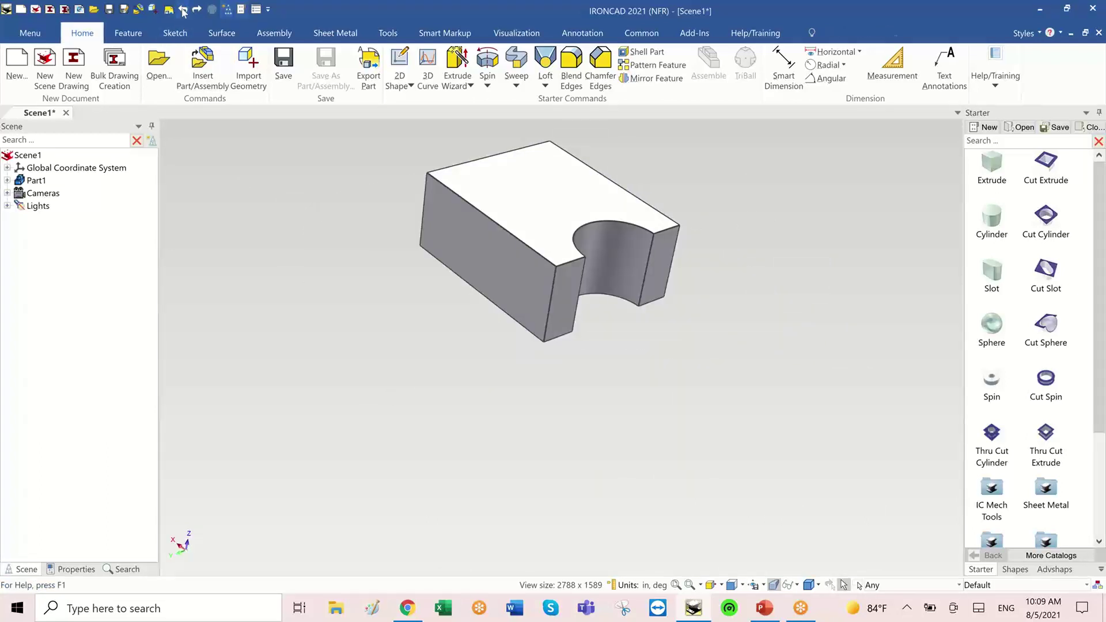
pyautogui.click(183, 12)
pyautogui.click(183, 11)
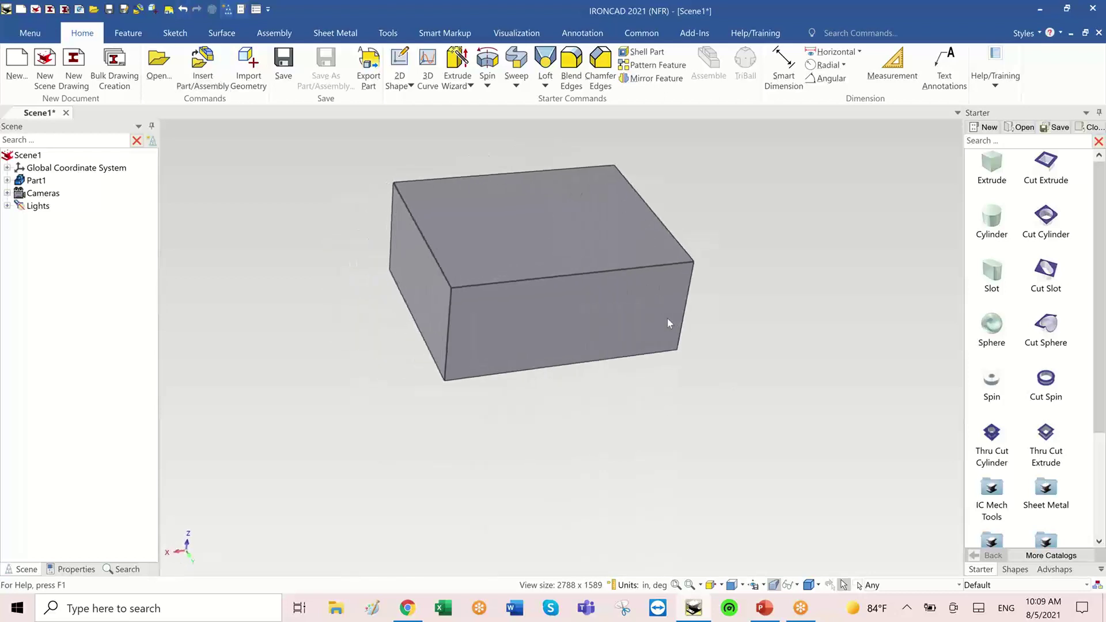
# Step: Delete the existing block and place a new Extrude block from the Starter catalog in the scene
pyautogui.moveTo(233, 179); pyautogui.dragTo(288, 185, button='middle')
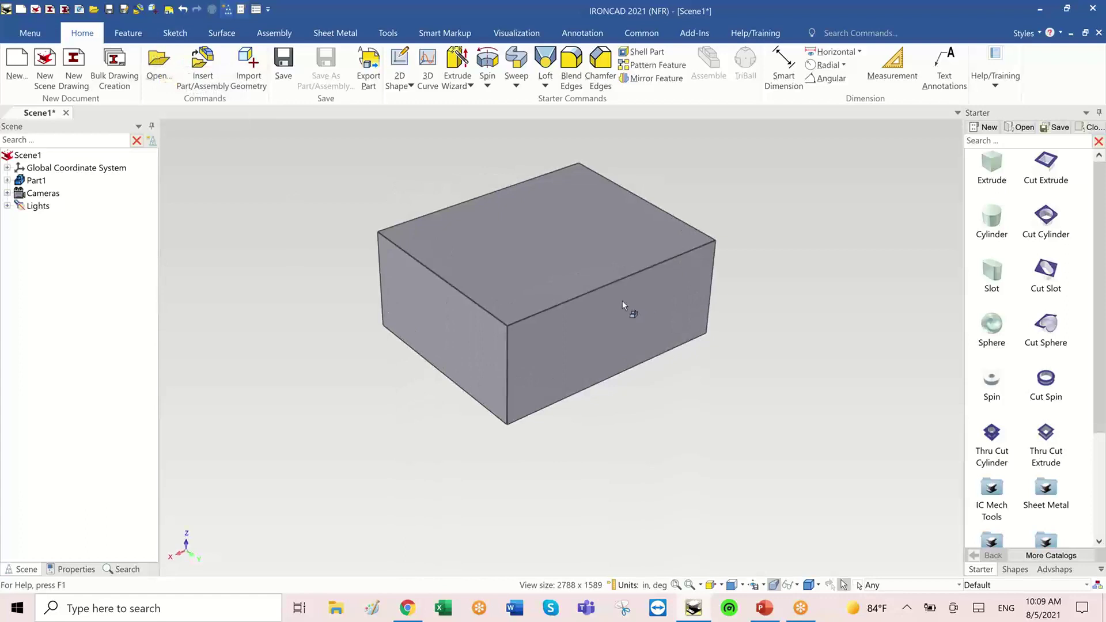
pyautogui.click(482, 248)
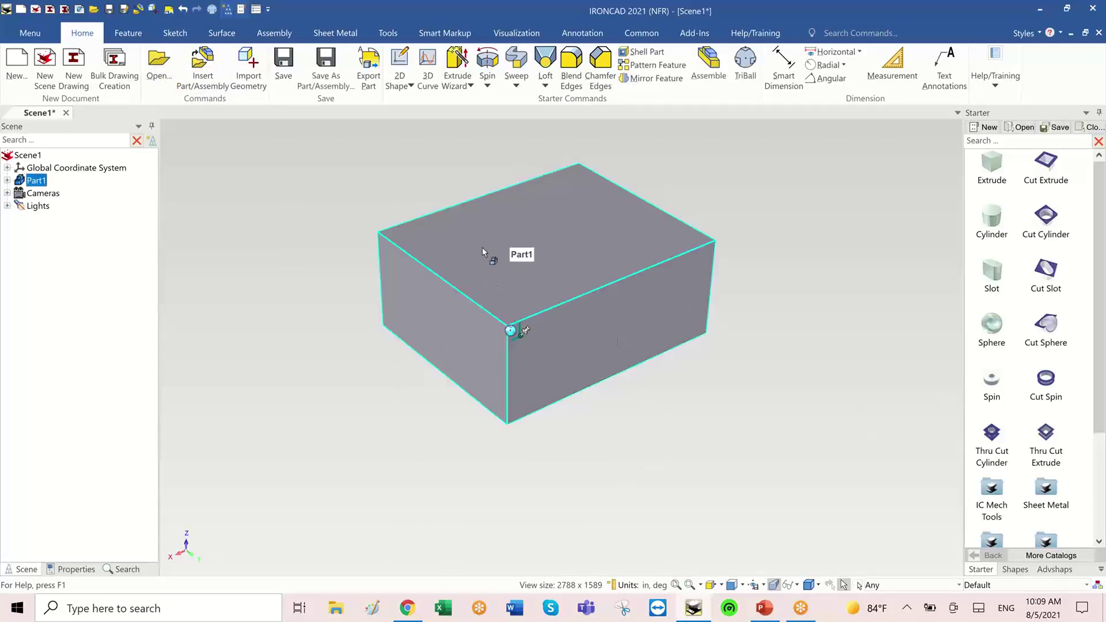
pyautogui.press('Delete')
pyautogui.moveTo(989, 168); pyautogui.dragTo(587, 360)
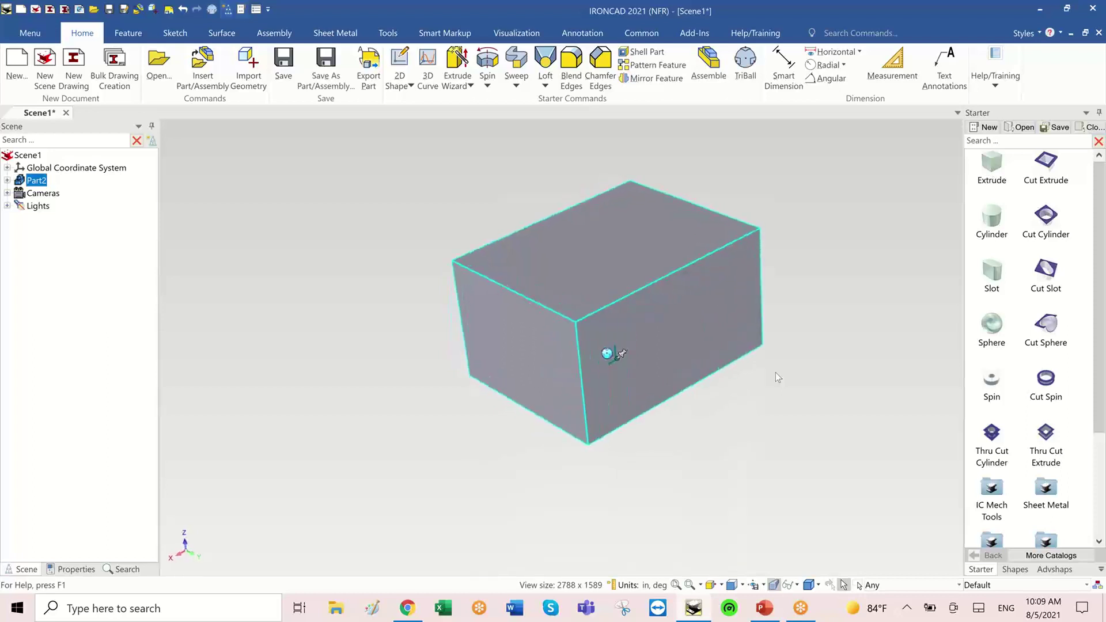
# Step: Select the new block at IntelliShape level and open its cross-section for editing
pyautogui.click(670, 360)
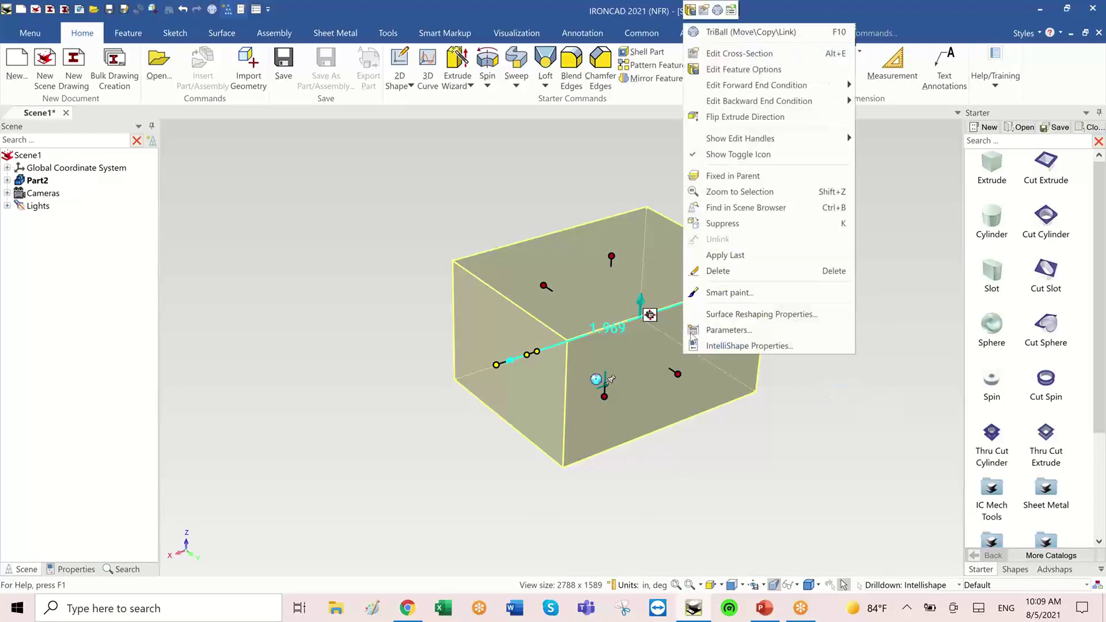
pyautogui.rightClick(683, 336)
pyautogui.click(813, 415)
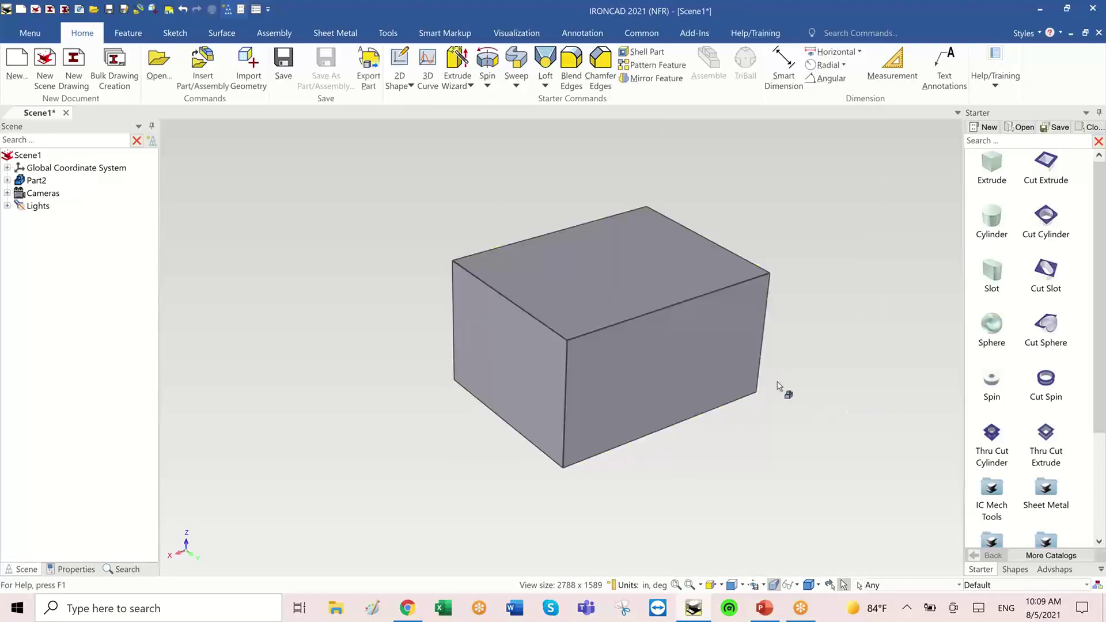
pyautogui.click(678, 329)
pyautogui.click(678, 327)
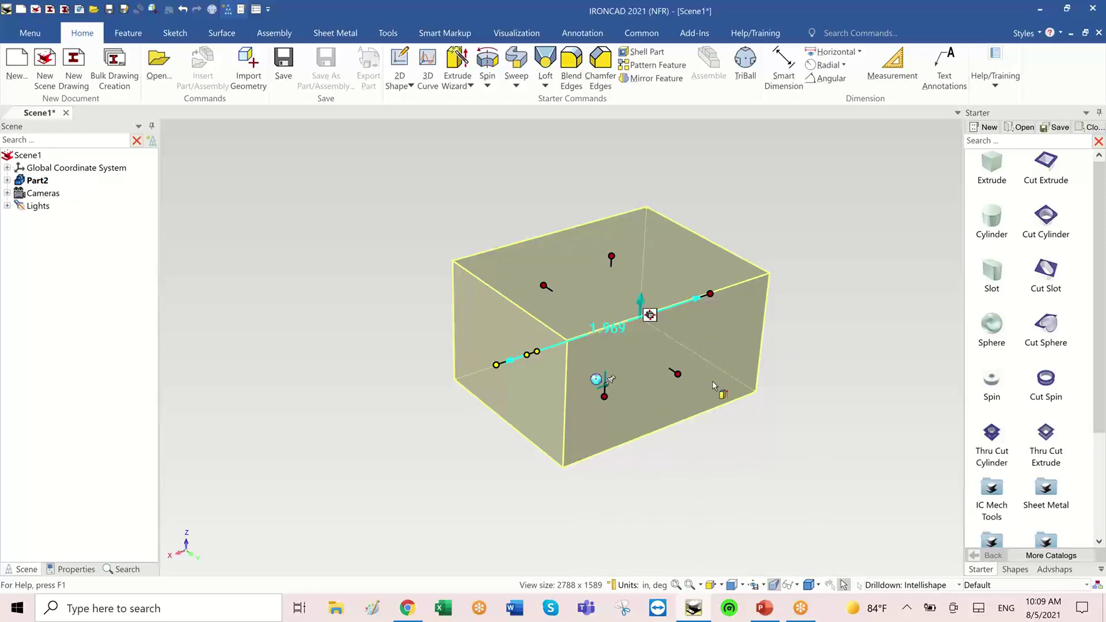
pyautogui.rightClick(713, 381)
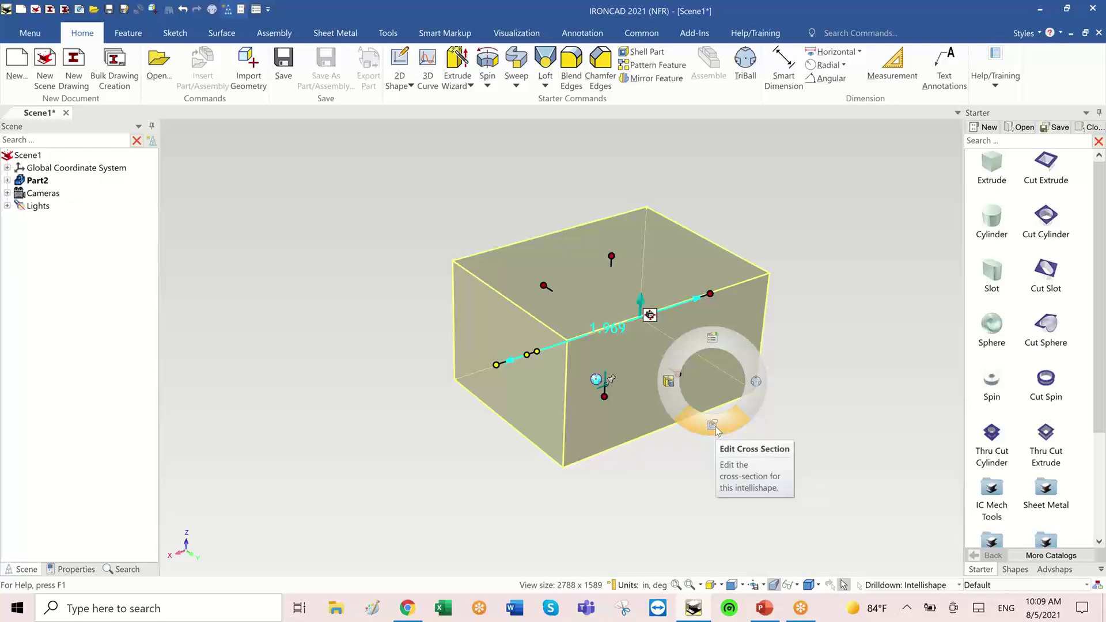
pyautogui.click(715, 427)
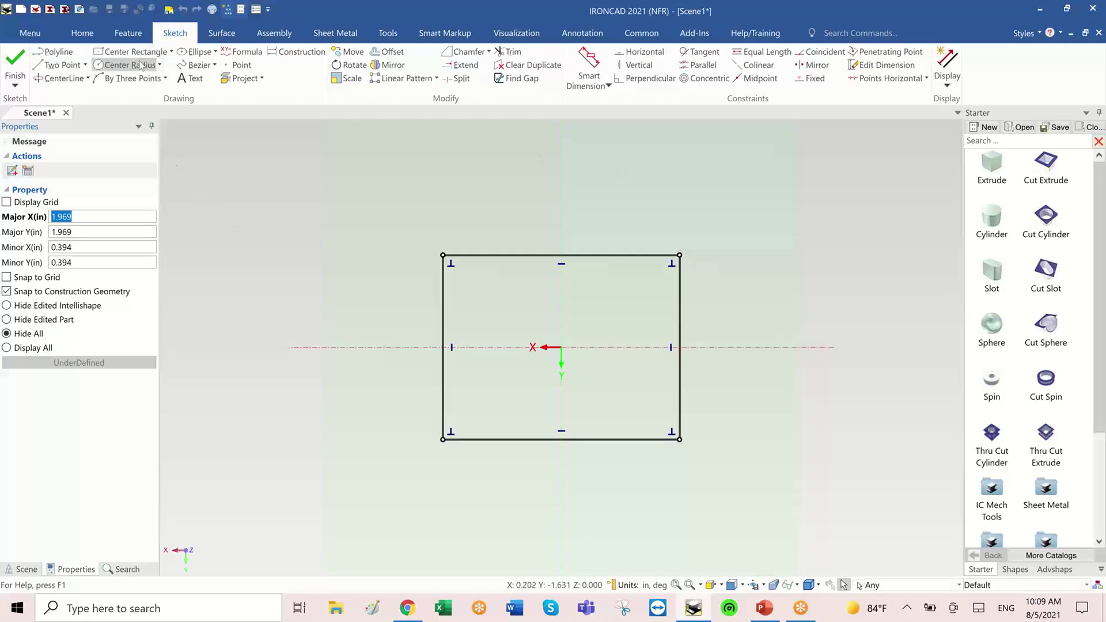
# Step: Try a Three Tangents circle against the upper, right and lower edges of the rectangle, and undo it
pyautogui.click(159, 65)
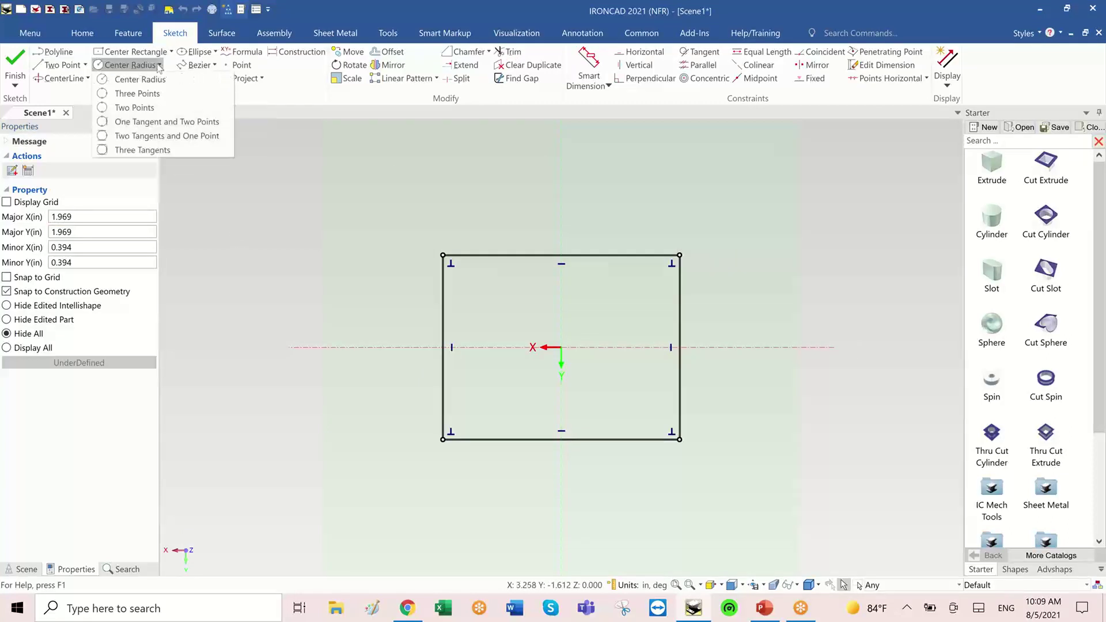
pyautogui.click(164, 150)
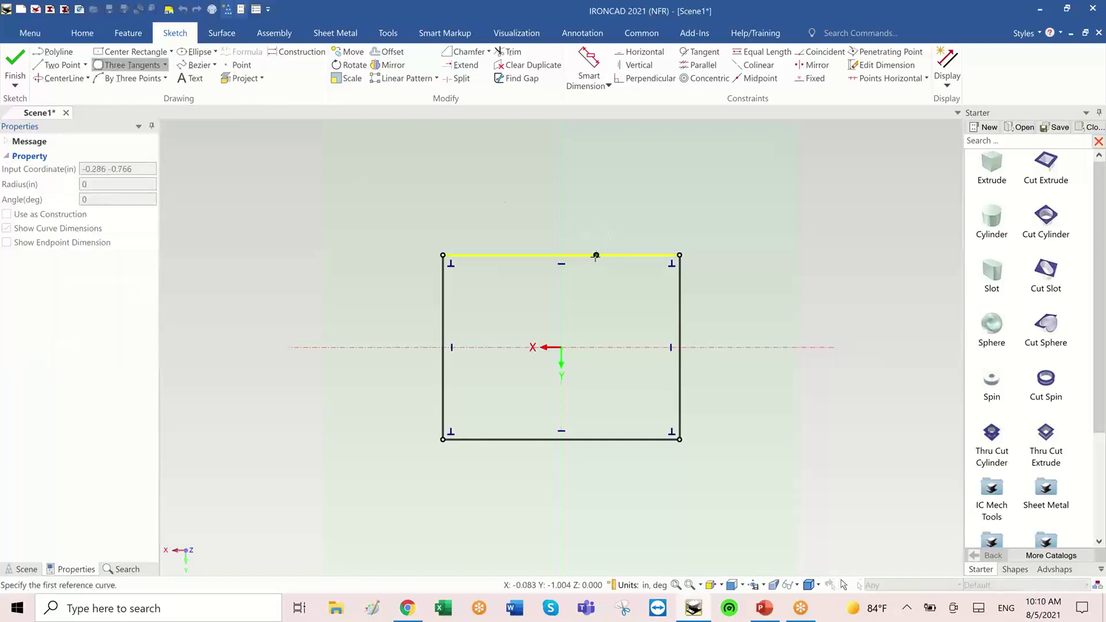
pyautogui.click(580, 254)
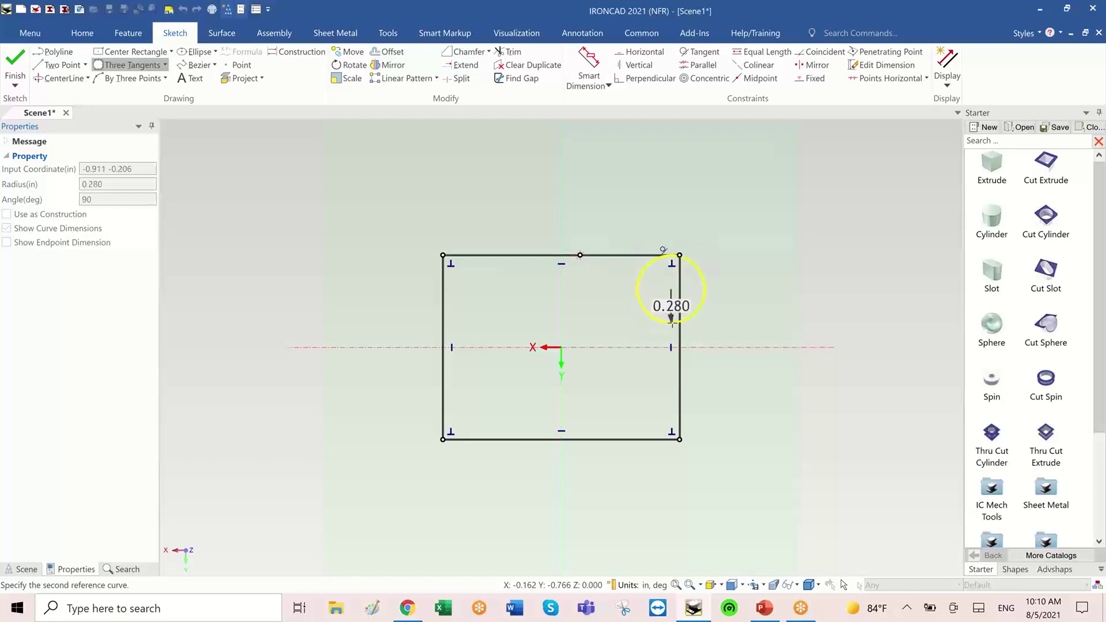
pyautogui.click(679, 325)
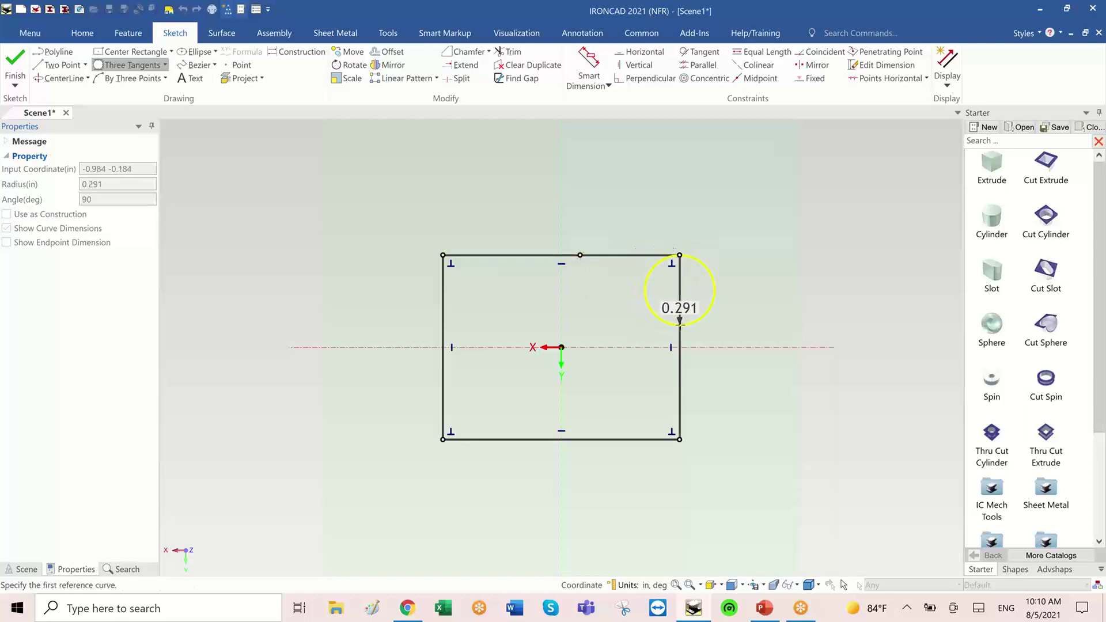
pyautogui.click(616, 440)
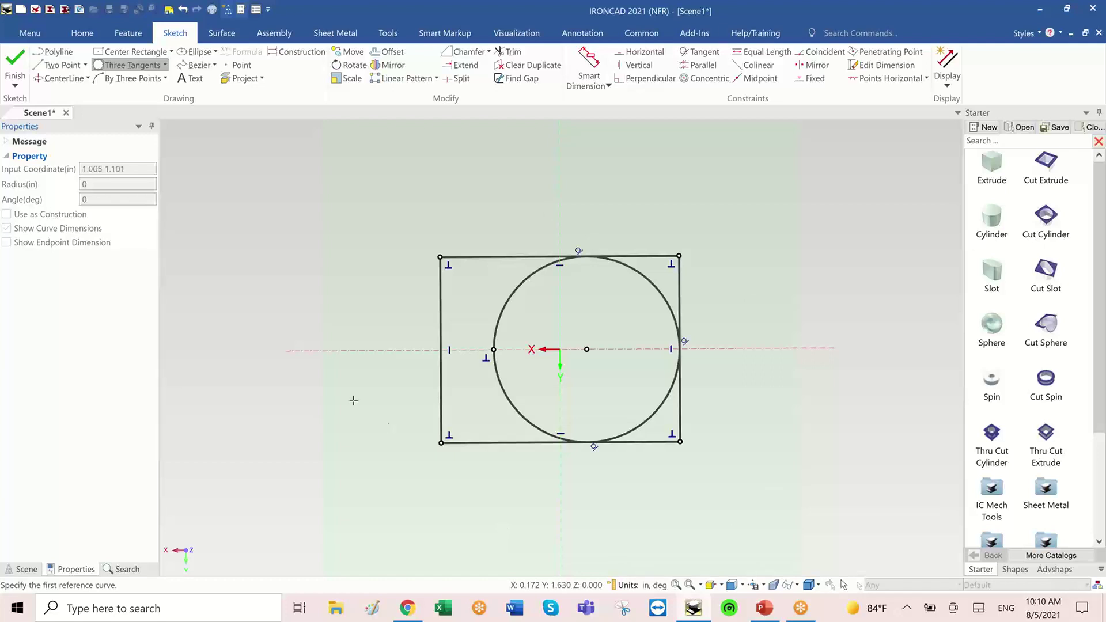
pyautogui.click(183, 10)
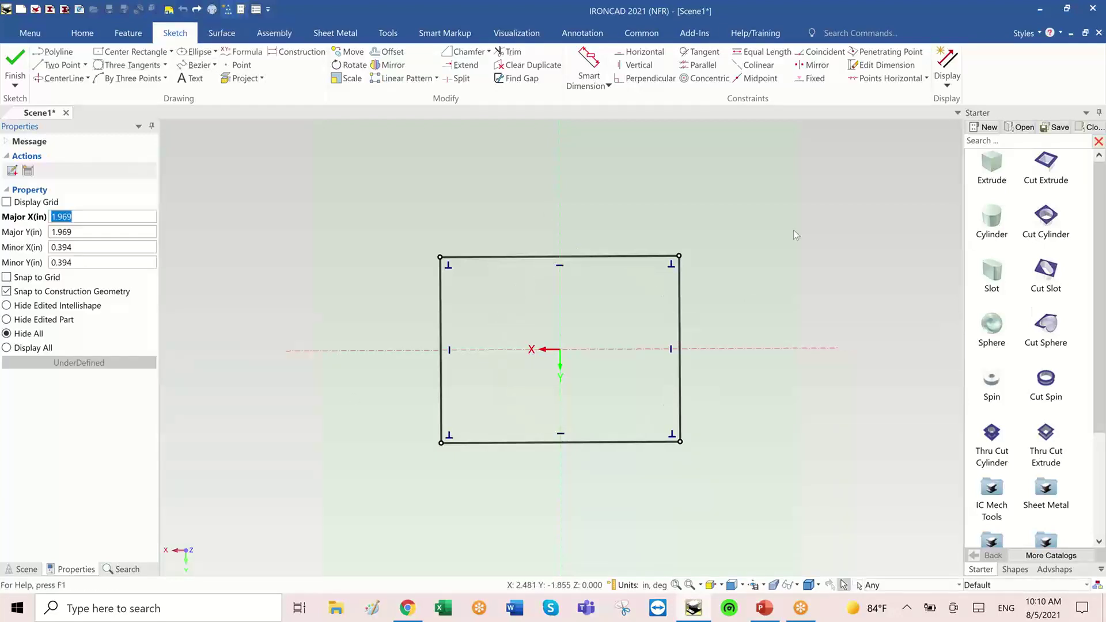
# Step: Configure the sketch's automatic geometry constraints so that tangent constraints are created
pyautogui.rightClick(828, 202)
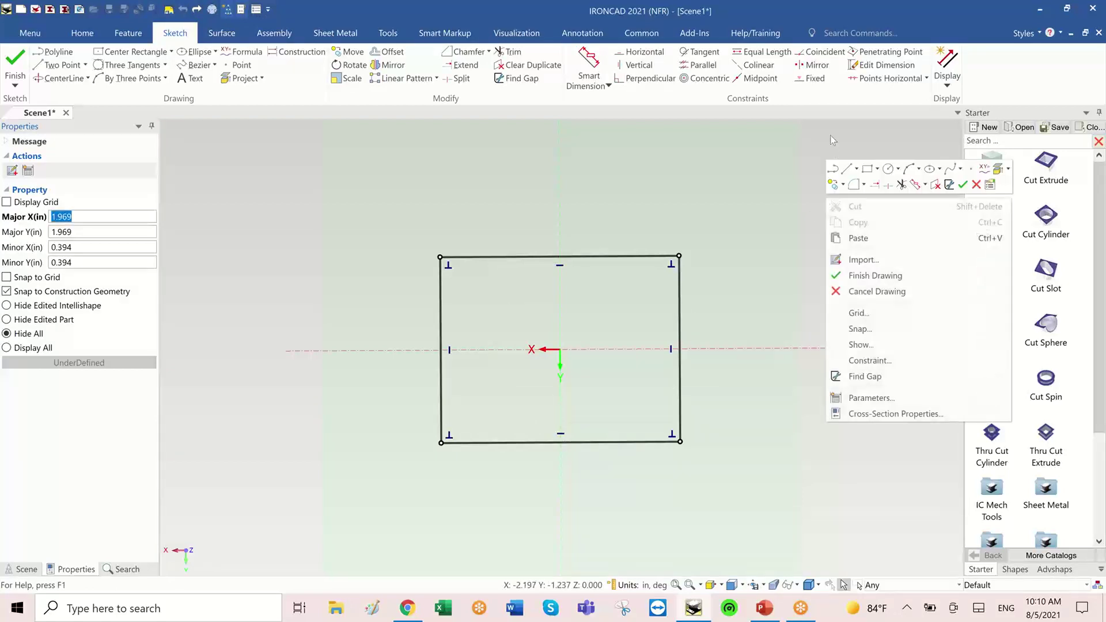
pyautogui.click(830, 134)
pyautogui.rightClick(835, 180)
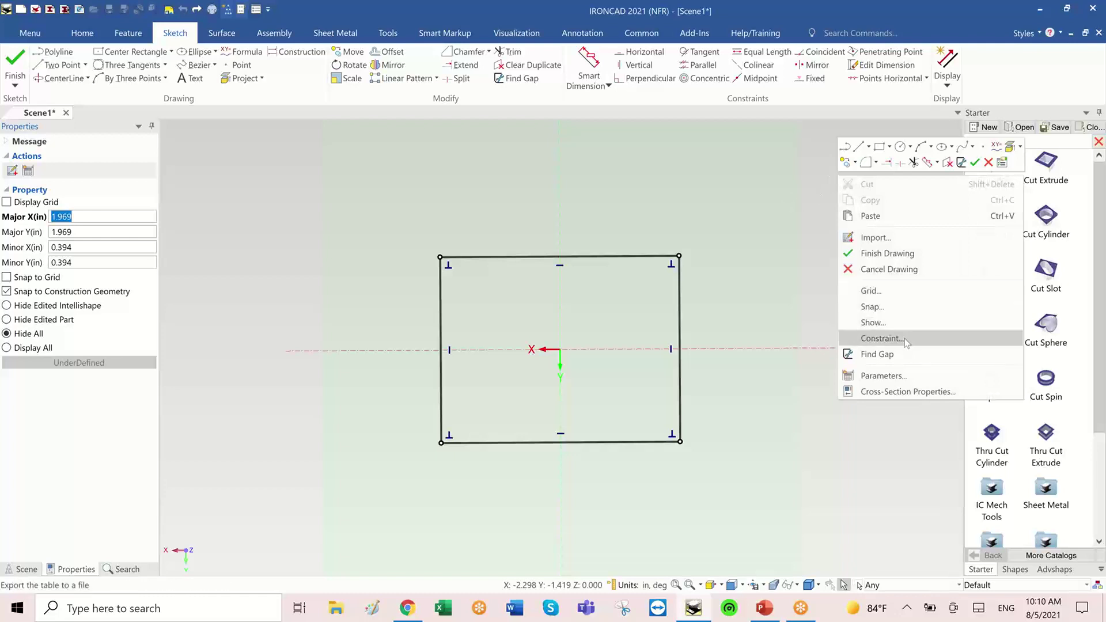
pyautogui.click(881, 338)
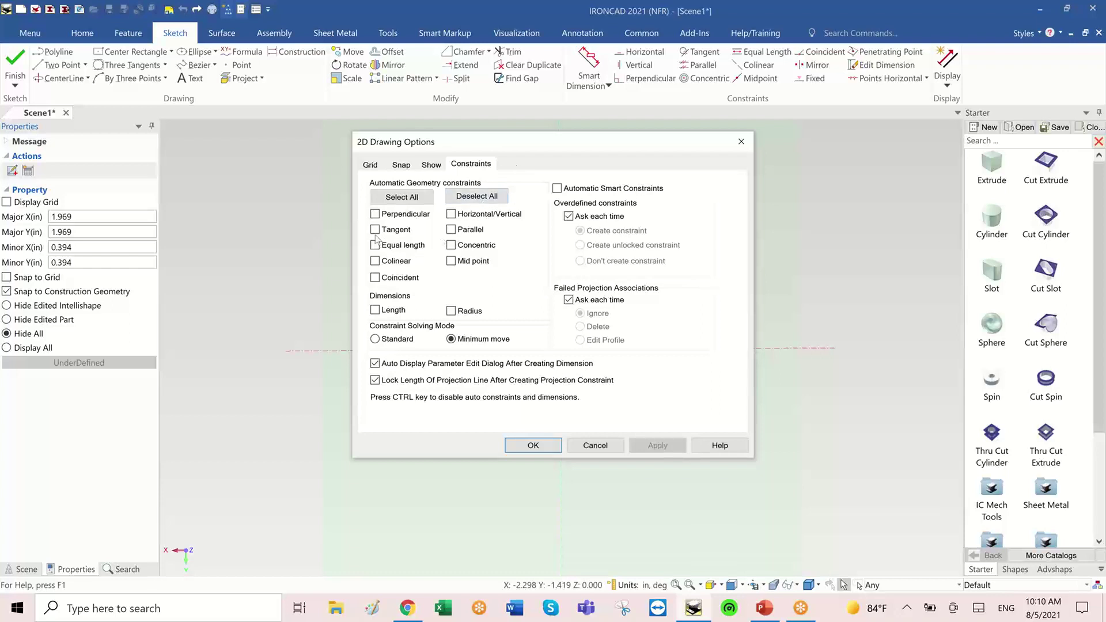
pyautogui.click(533, 445)
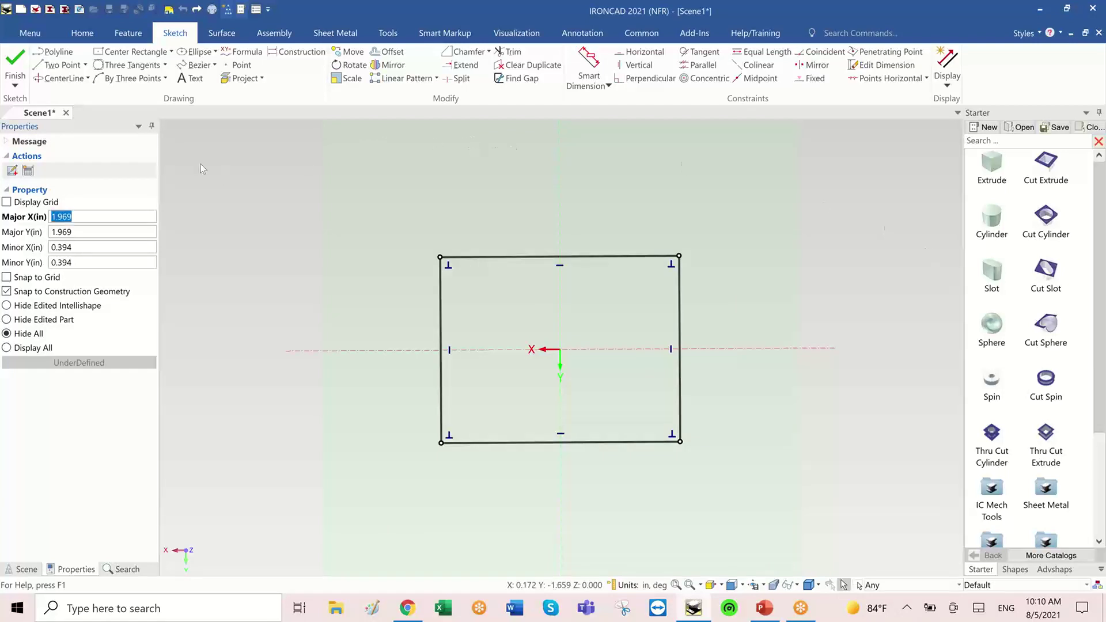
# Step: Draw a Three Tangents circle touching the upper, right and lower edges of the rectangle
pyautogui.click(131, 64)
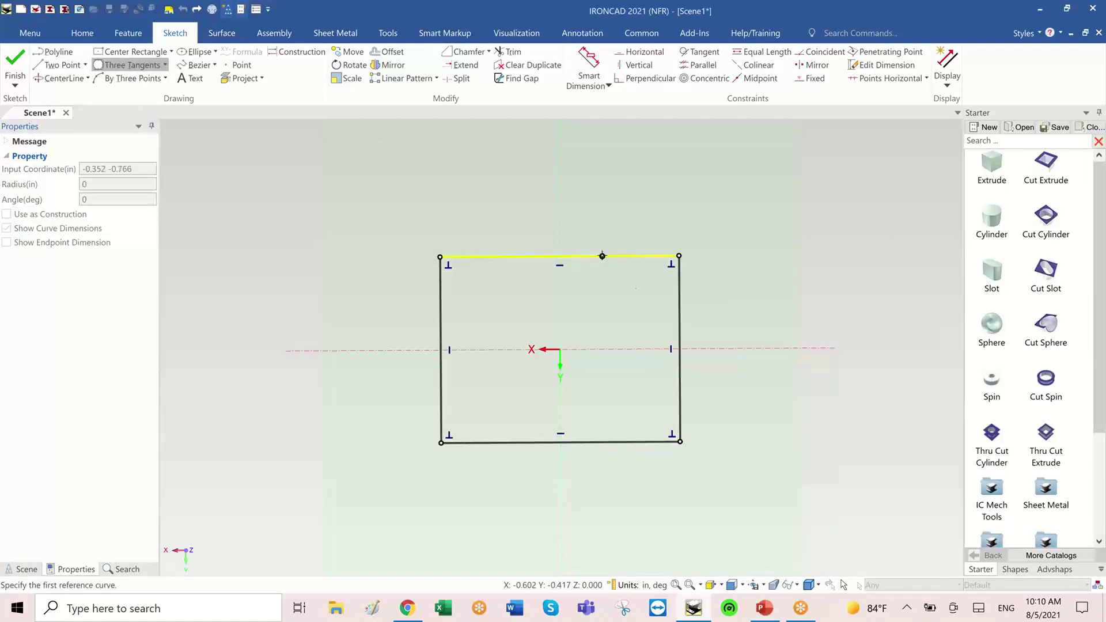
pyautogui.click(601, 256)
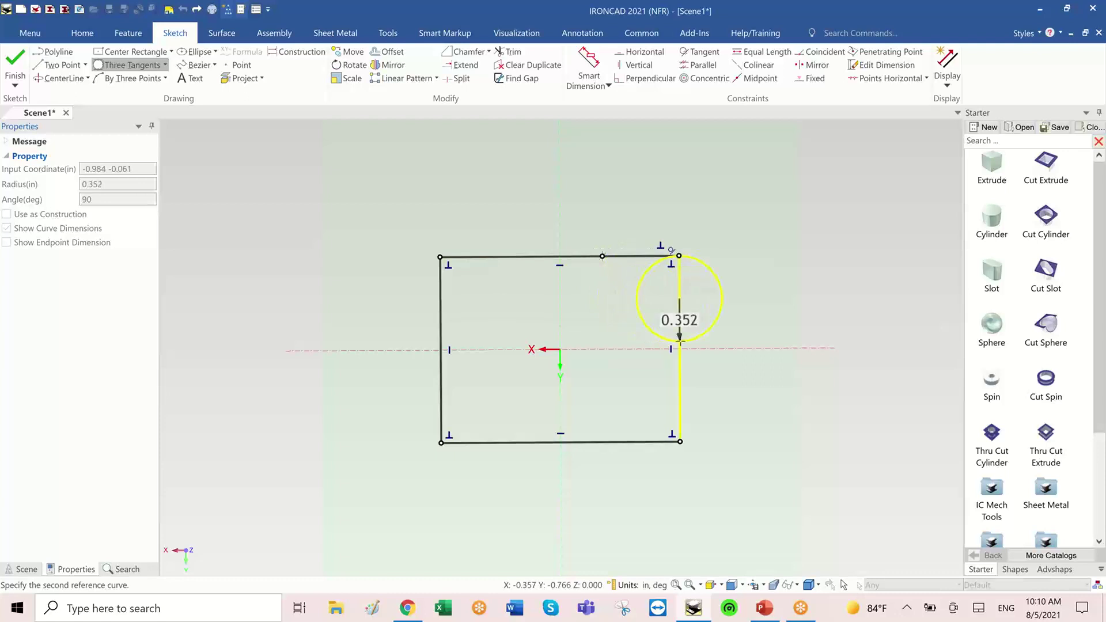
pyautogui.click(679, 397)
pyautogui.click(616, 439)
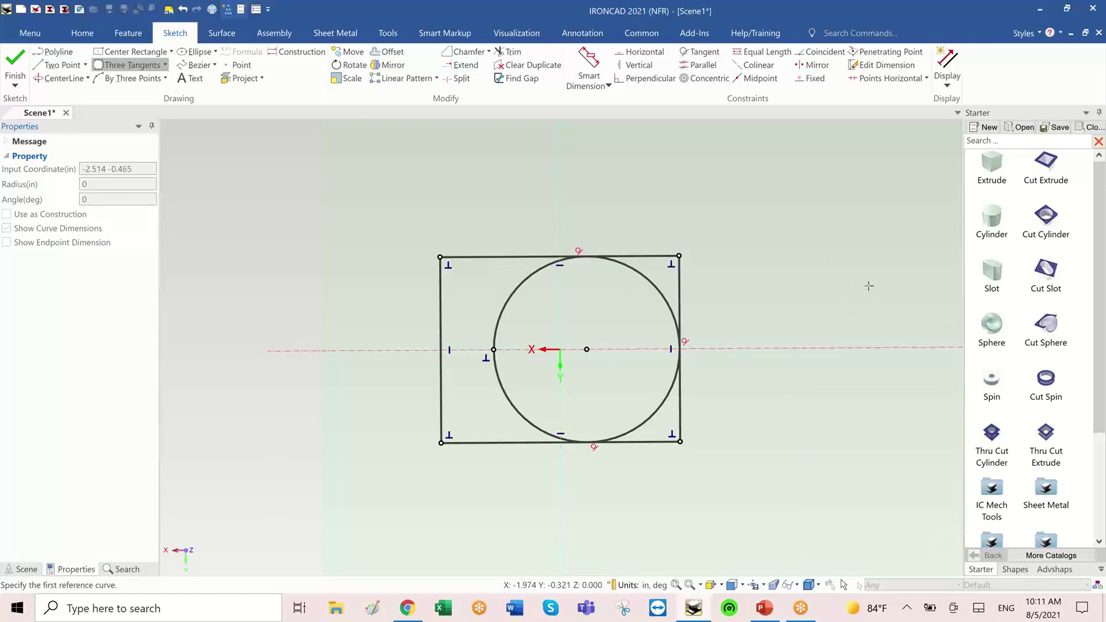
# Step: Trim the two right-hand corners and the circle's inner arc to leave a D-shaped profile, and finish the sketch
pyautogui.click(511, 51)
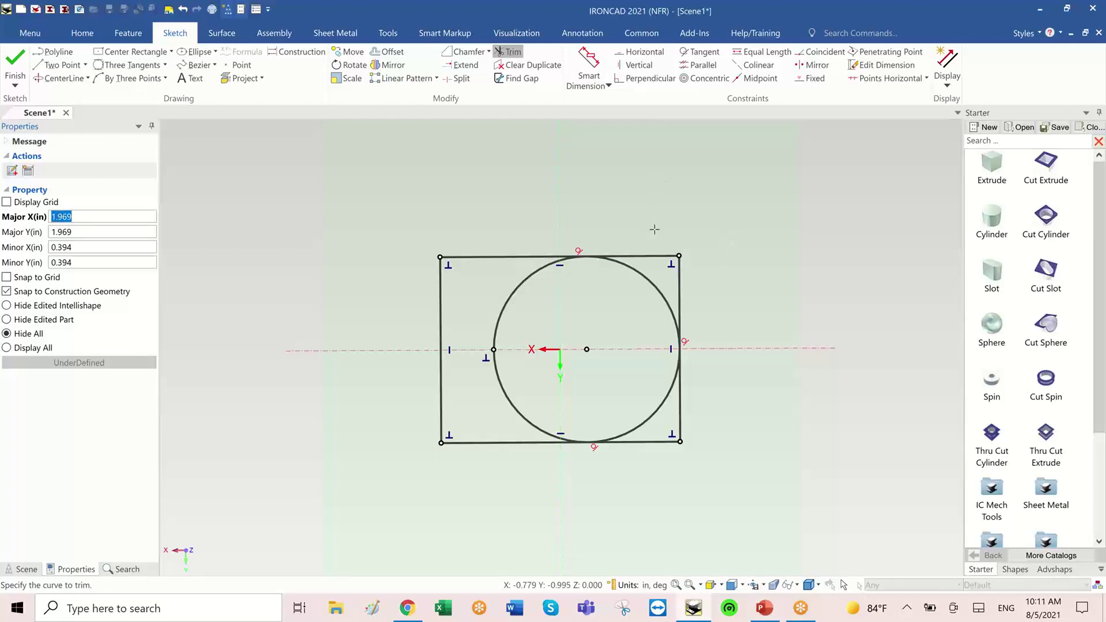
pyautogui.click(659, 256)
pyautogui.click(679, 291)
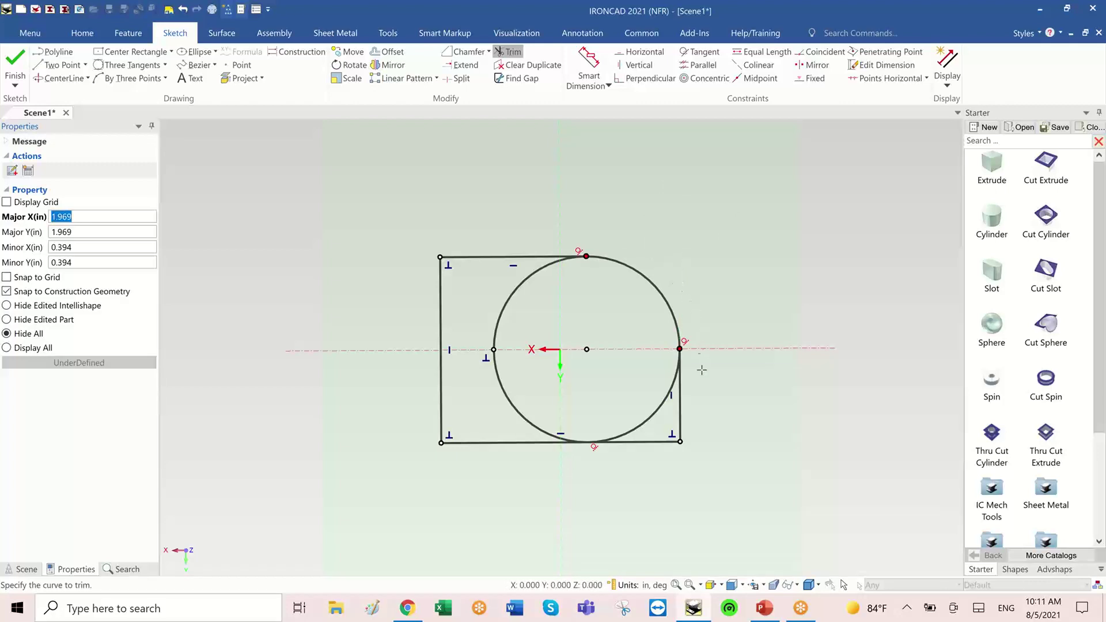
pyautogui.click(680, 405)
pyautogui.click(639, 442)
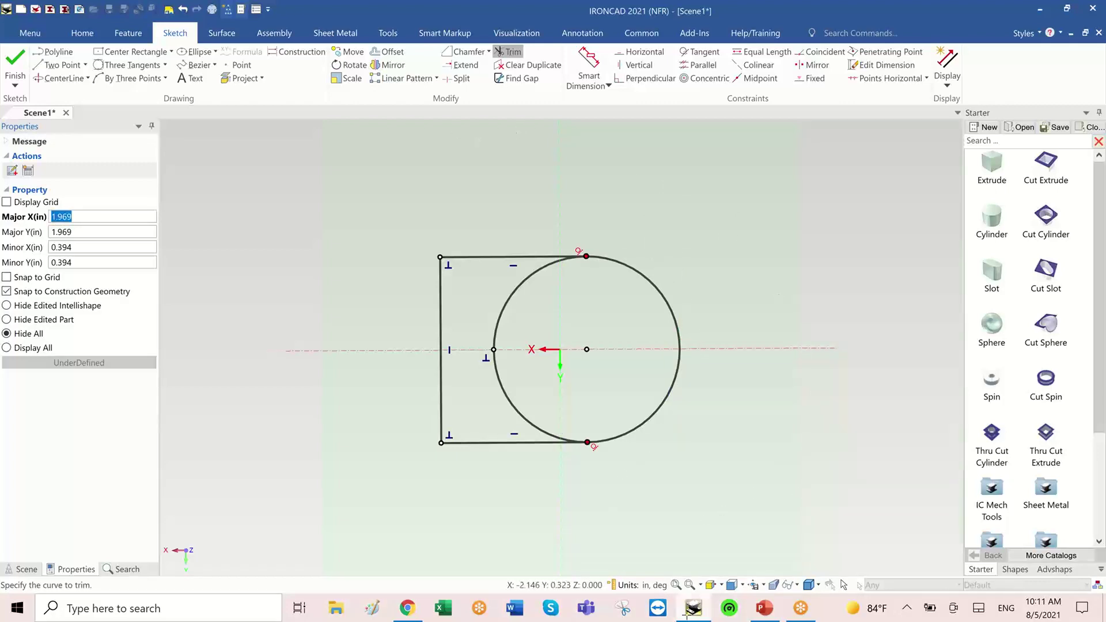
pyautogui.click(521, 281)
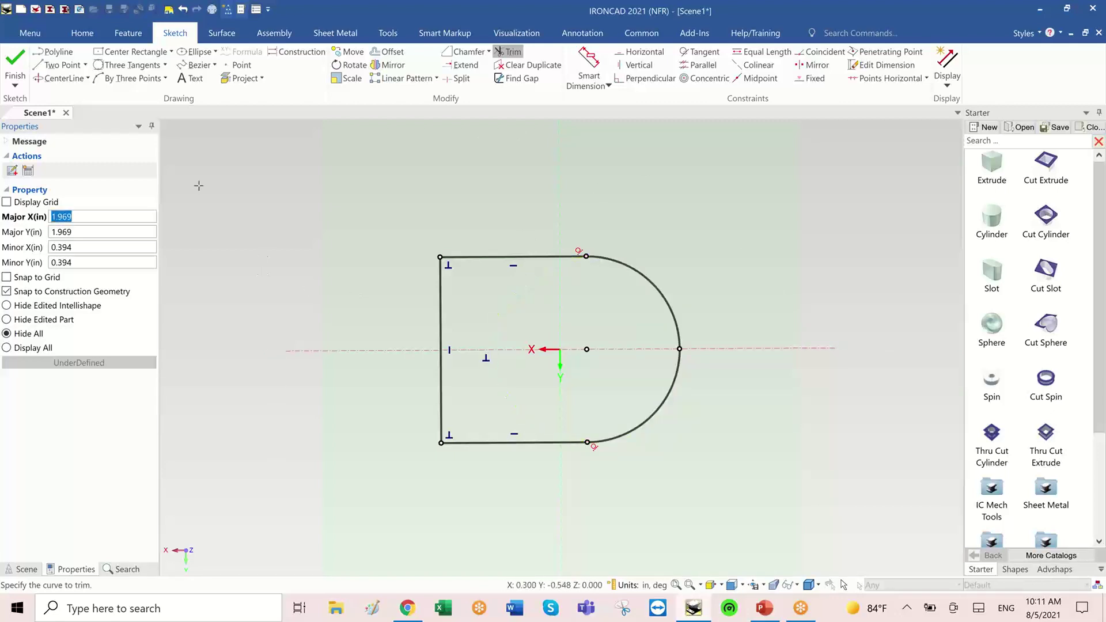
pyautogui.click(15, 60)
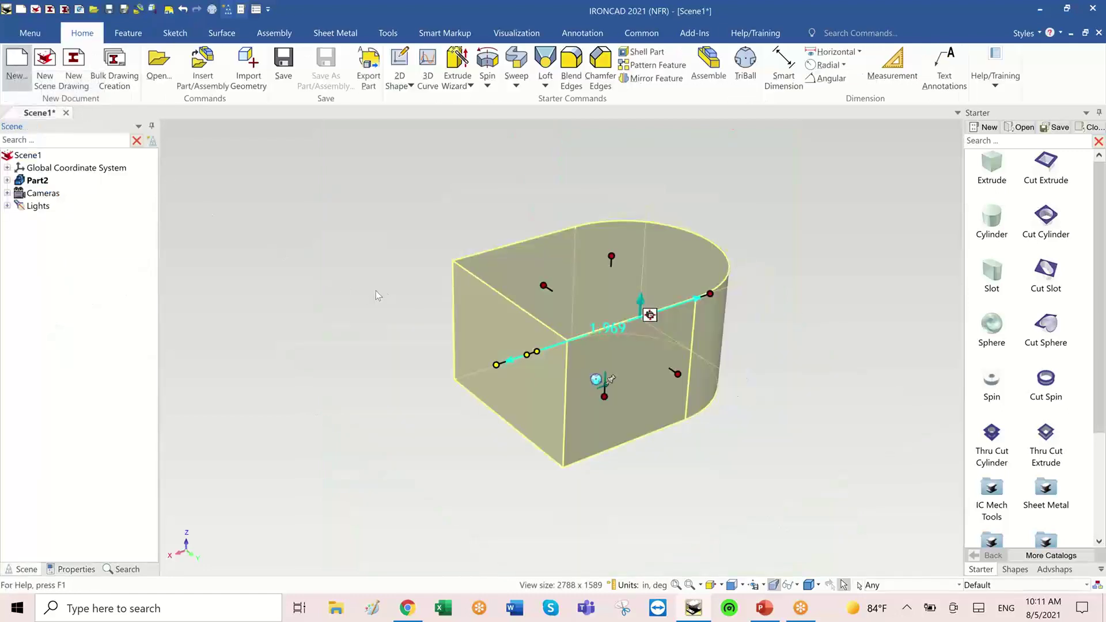
pyautogui.click(372, 291)
# Step: Stretch the rounded end of the block at IntelliShape level to a length of about 3.169 in
pyautogui.moveTo(364, 292); pyautogui.dragTo(369, 348, button='middle')
pyautogui.click(505, 366)
pyautogui.click(461, 361)
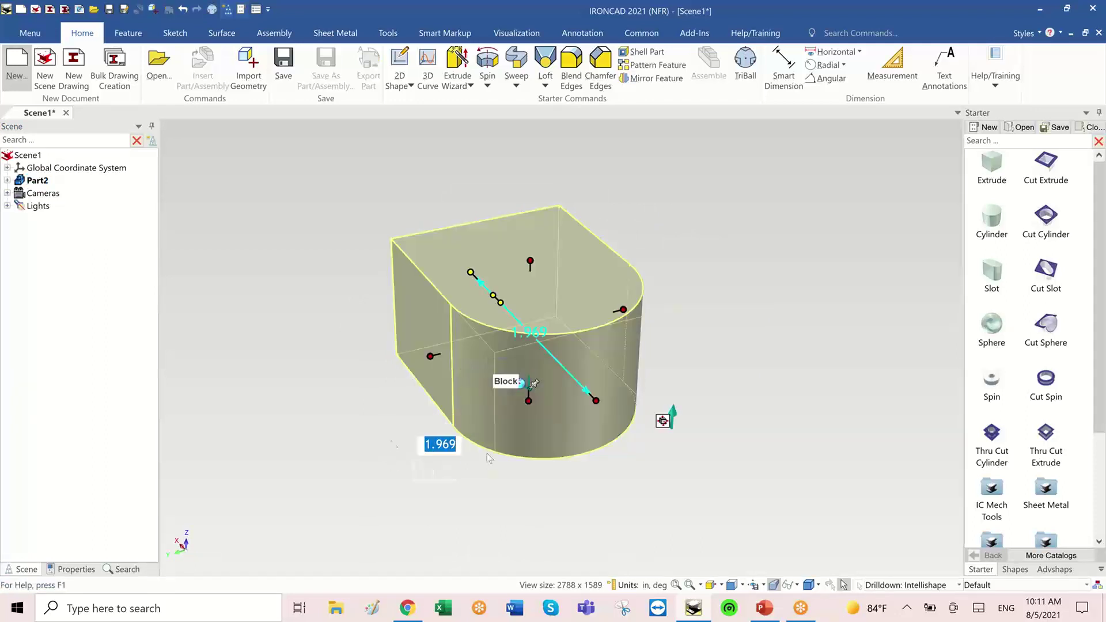
pyautogui.moveTo(627, 432); pyautogui.dragTo(710, 390, button='middle')
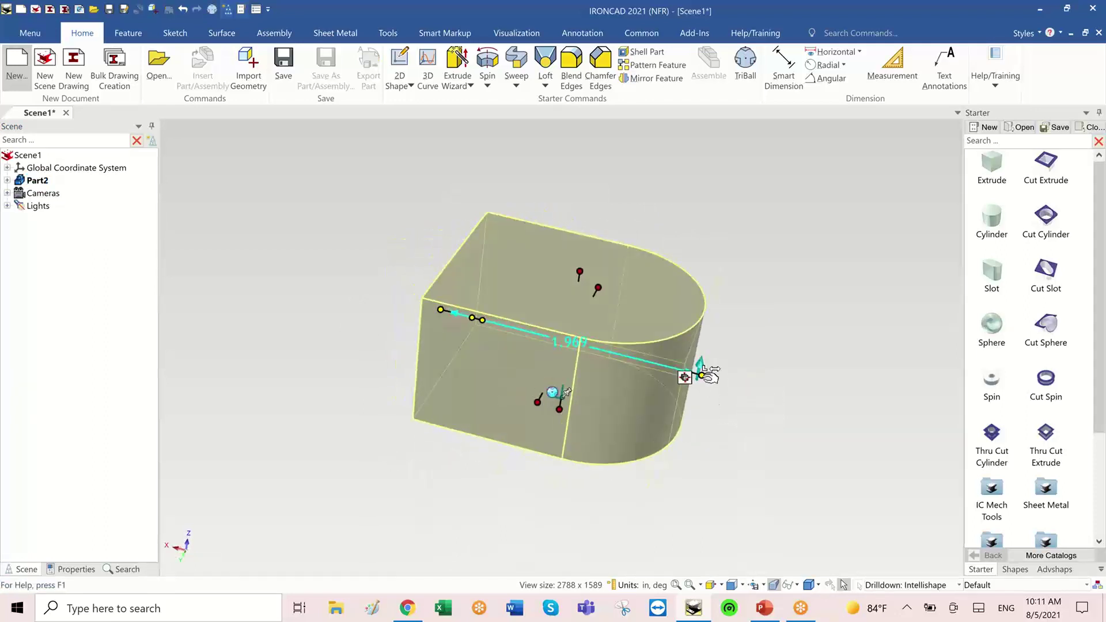
pyautogui.moveTo(711, 375); pyautogui.dragTo(809, 427)
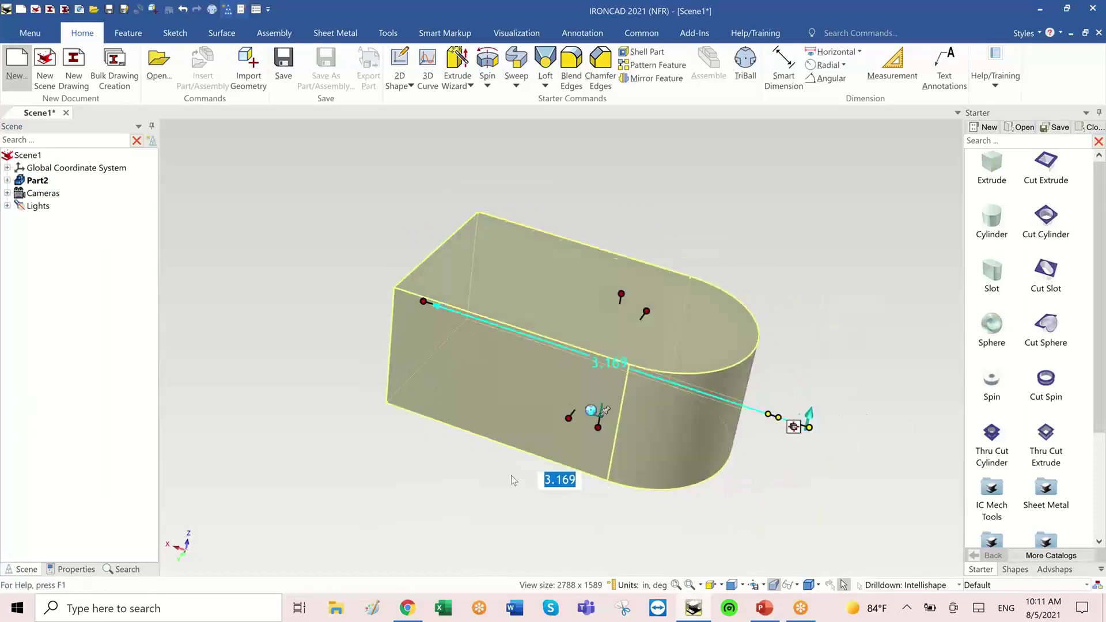
# Step: Resize the rounded block to a width of about 2.087 in and a height of about 0.934 in
pyautogui.moveTo(512, 480); pyautogui.dragTo(457, 402, button='middle')
pyautogui.moveTo(453, 380); pyautogui.dragTo(395, 400)
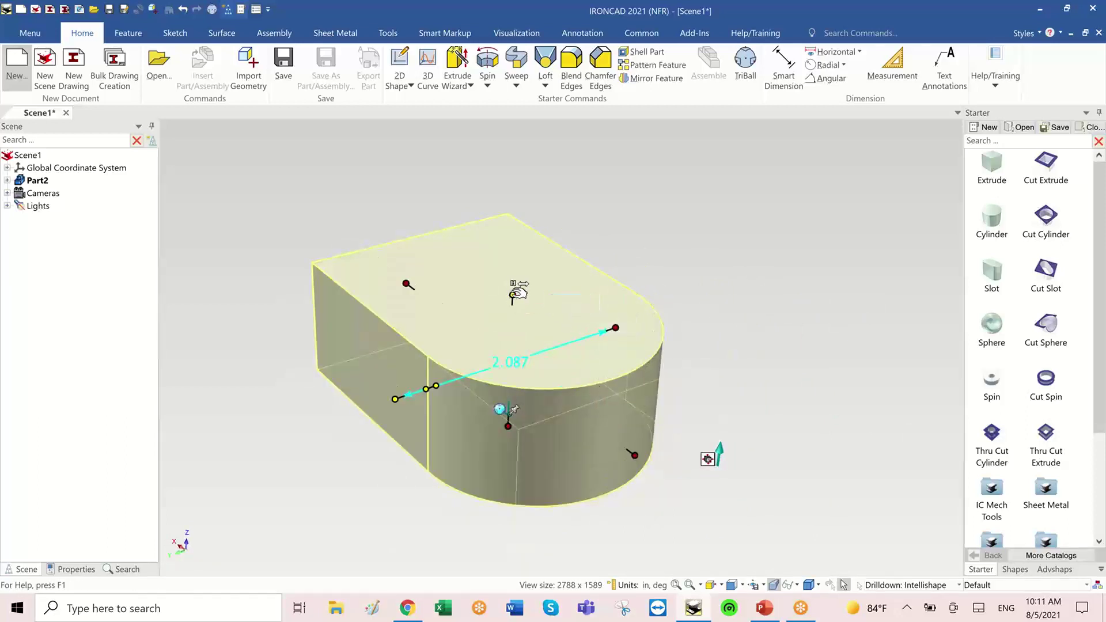
pyautogui.moveTo(518, 293)
pyautogui.mouseDown()
pyautogui.moveTo(513, 247)
pyautogui.moveTo(512, 312)
pyautogui.mouseUp()
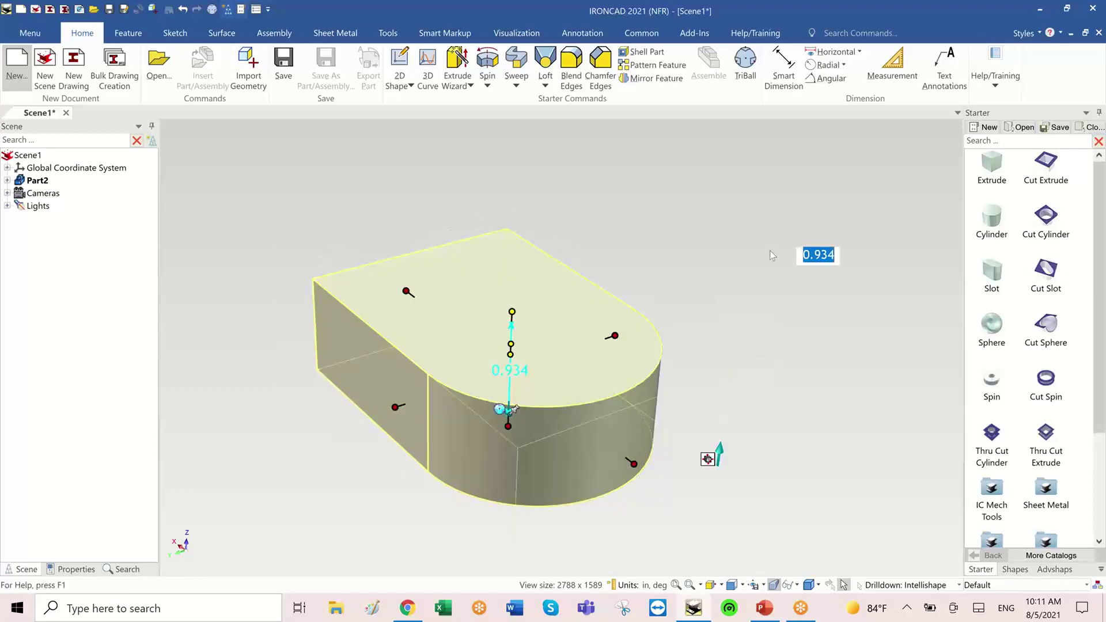
pyautogui.click(739, 251)
pyautogui.moveTo(738, 252); pyautogui.dragTo(738, 261, button='middle')
pyautogui.scroll(2, 738, 261)
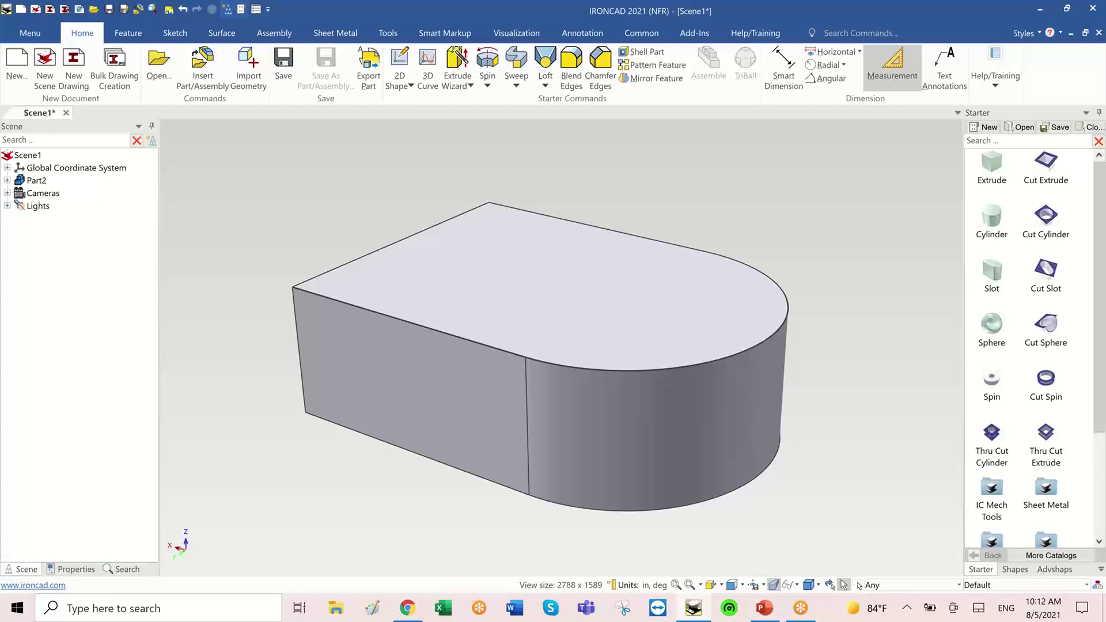
pyautogui.scroll(-1, 540, 356)
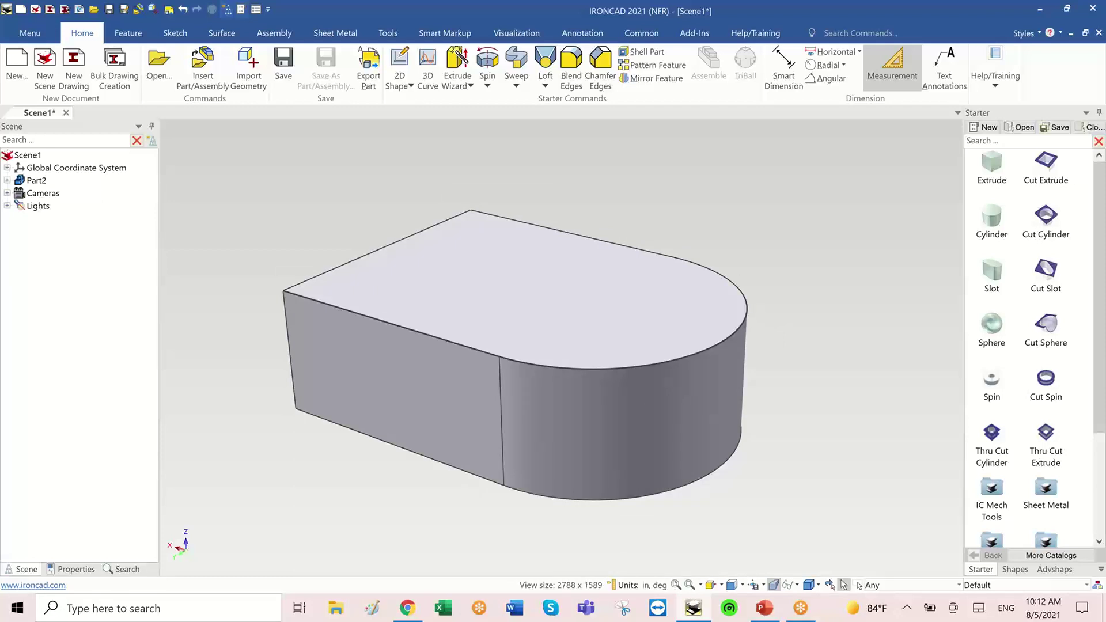
pyautogui.press('Escape')
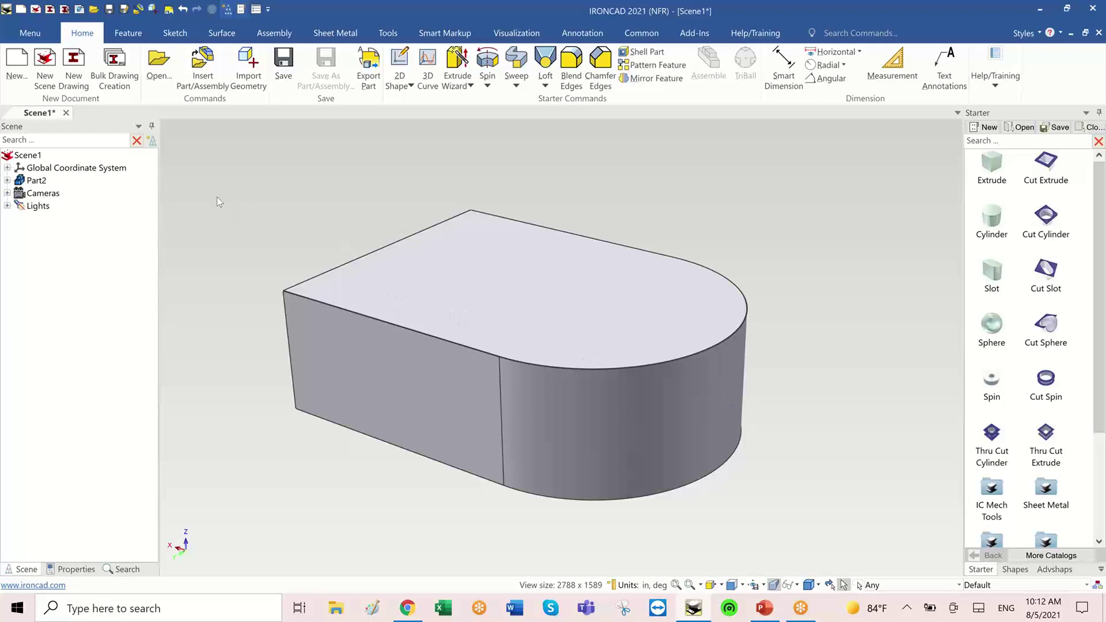
# Step: Create a new scene and place a Cylinder from the Starter catalog in its centre
pyautogui.click(47, 65)
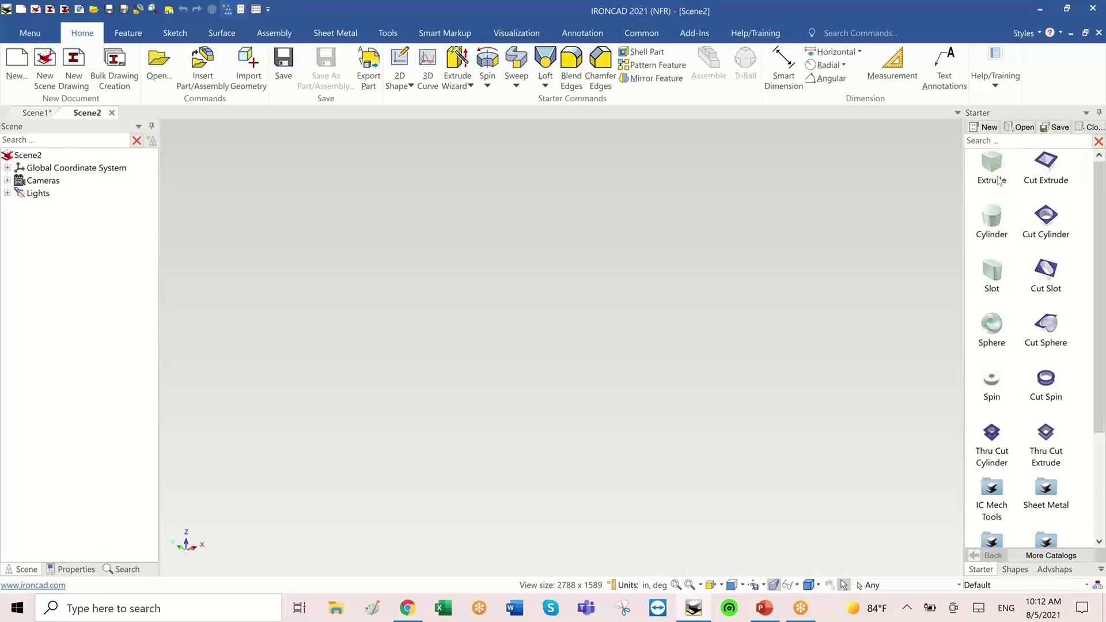
pyautogui.moveTo(994, 217); pyautogui.dragTo(562, 357)
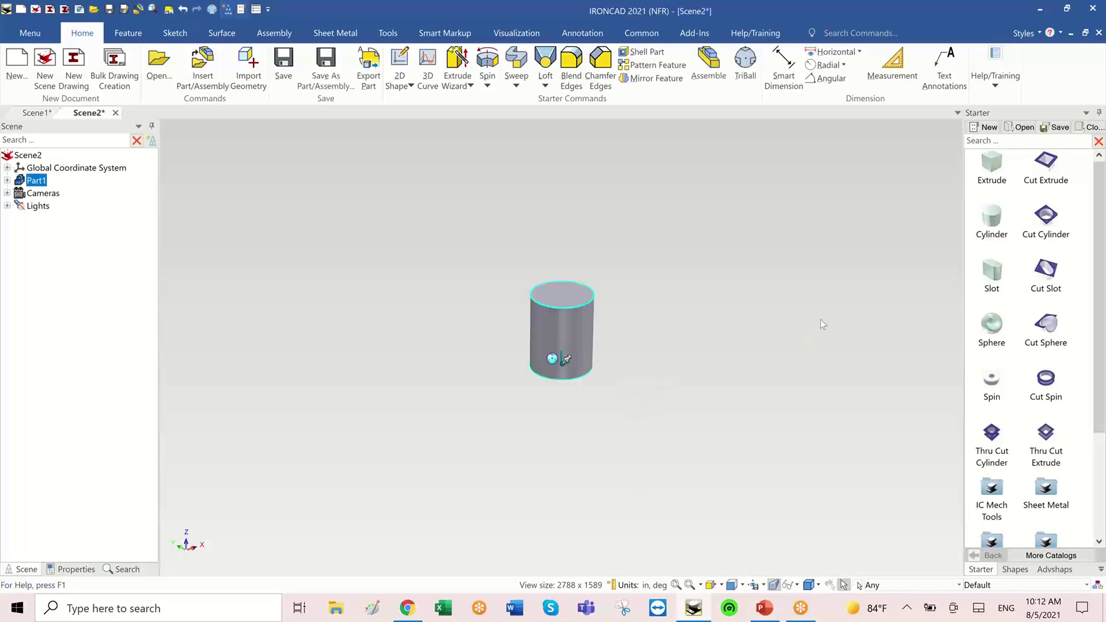
# Step: Resize the cylinder at IntelliShape level to a diameter of 6 in and a height of 2 in
pyautogui.click(582, 324)
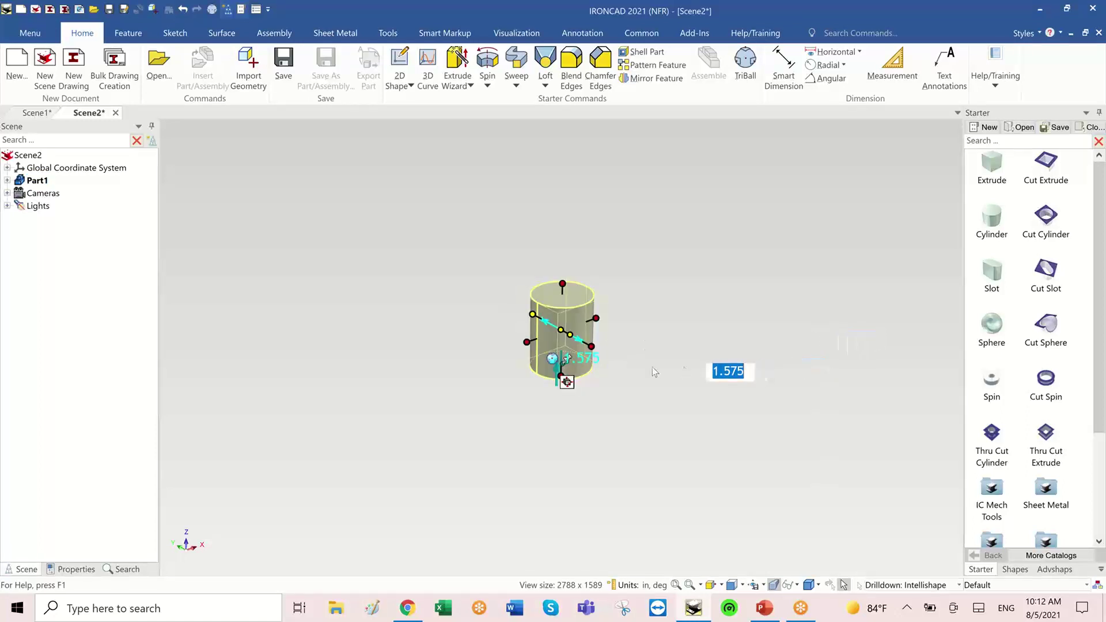
pyautogui.moveTo(605, 341); pyautogui.dragTo(677, 393)
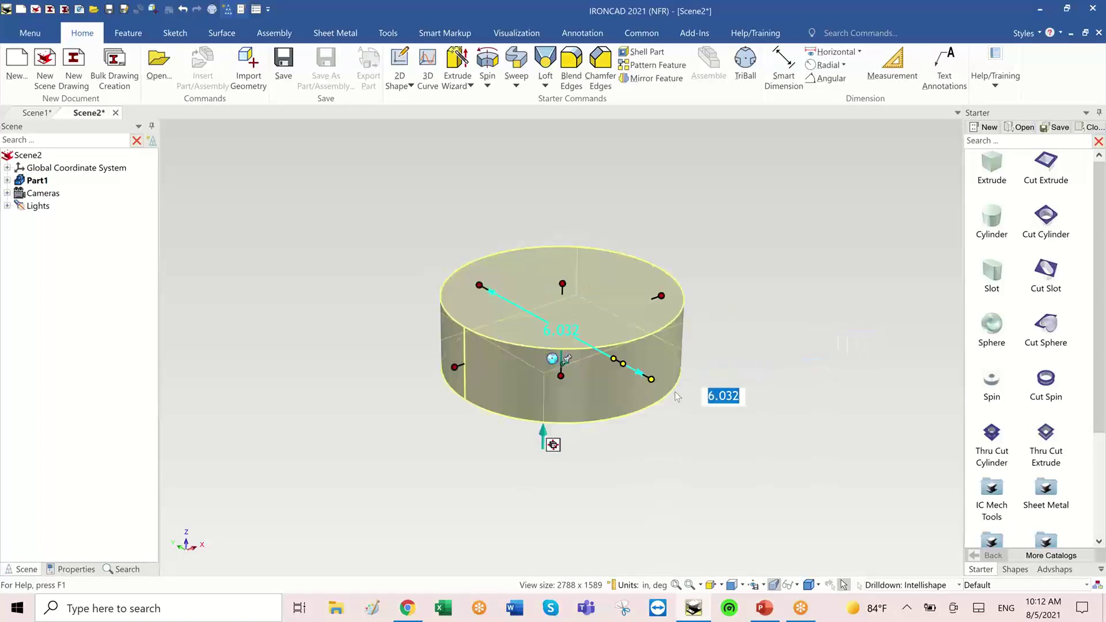
pyautogui.write('6')
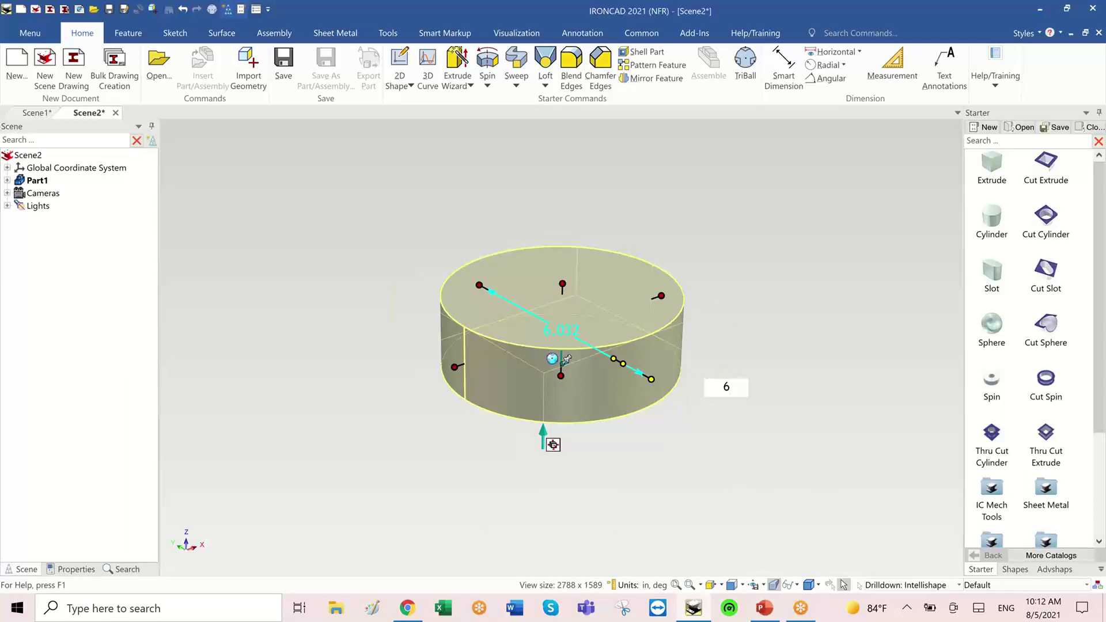
pyautogui.press('Return')
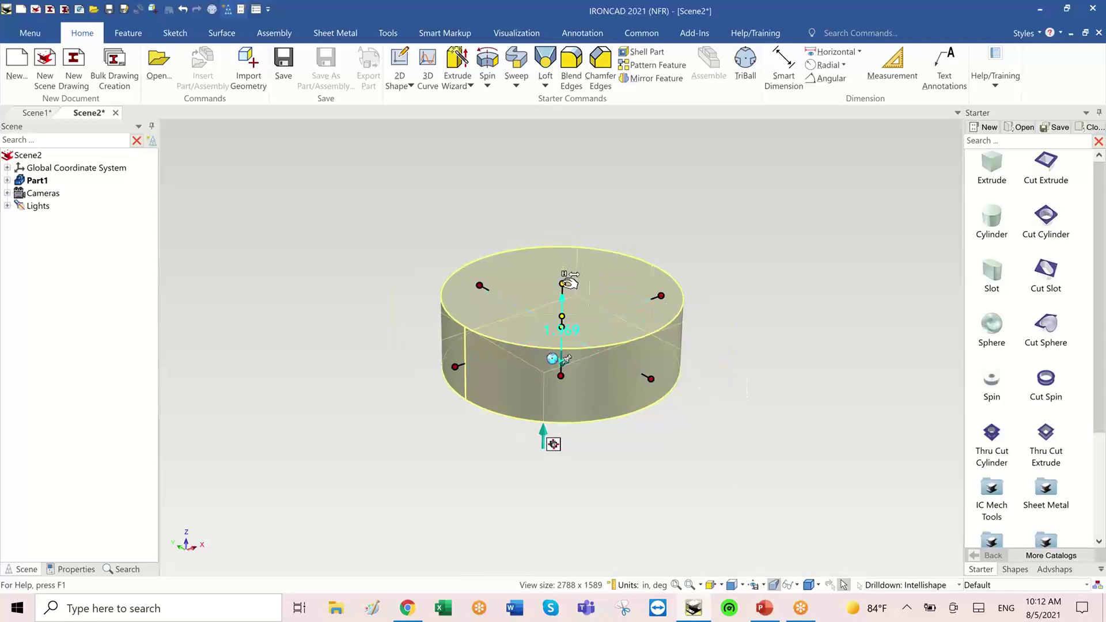
pyautogui.click(563, 283)
pyautogui.write('2')
pyautogui.press('Tab')
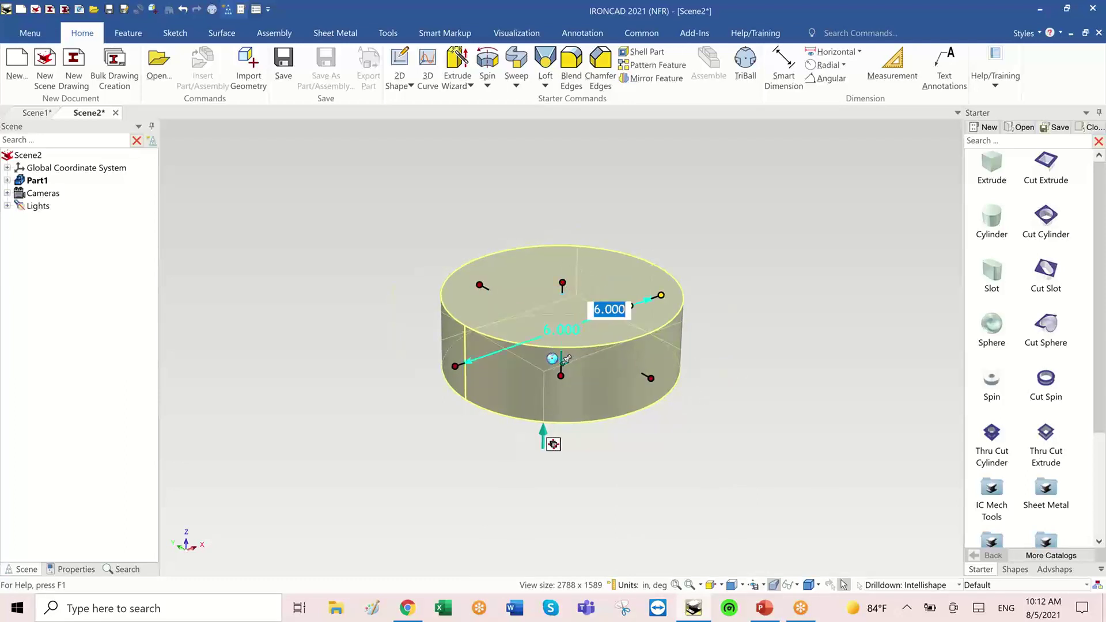
pyautogui.press('Return')
pyautogui.click(789, 288)
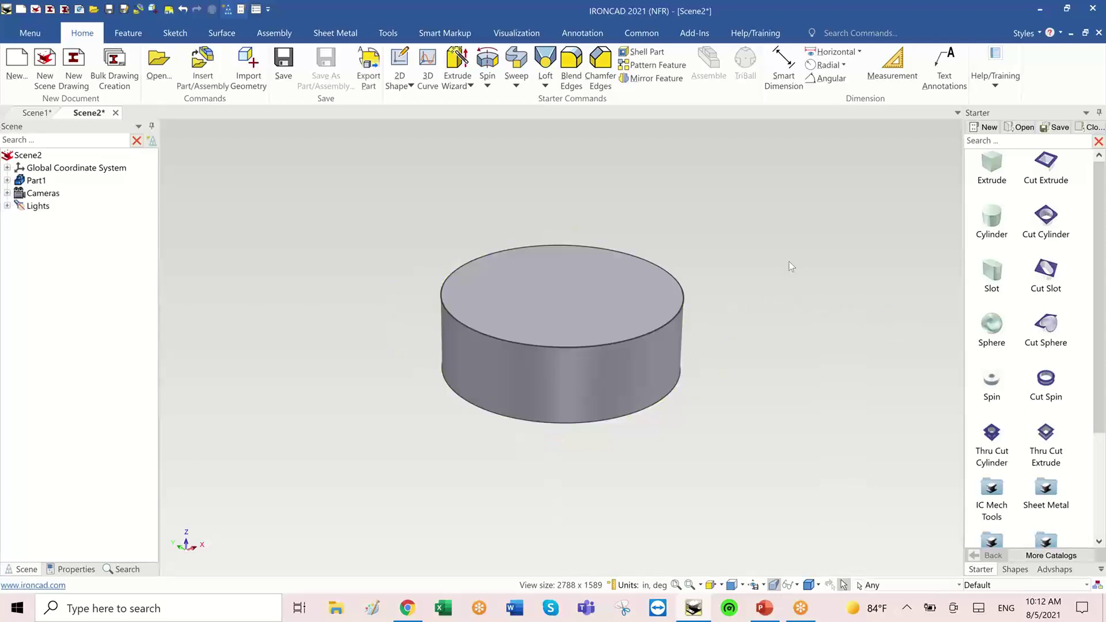
pyautogui.press('F8')
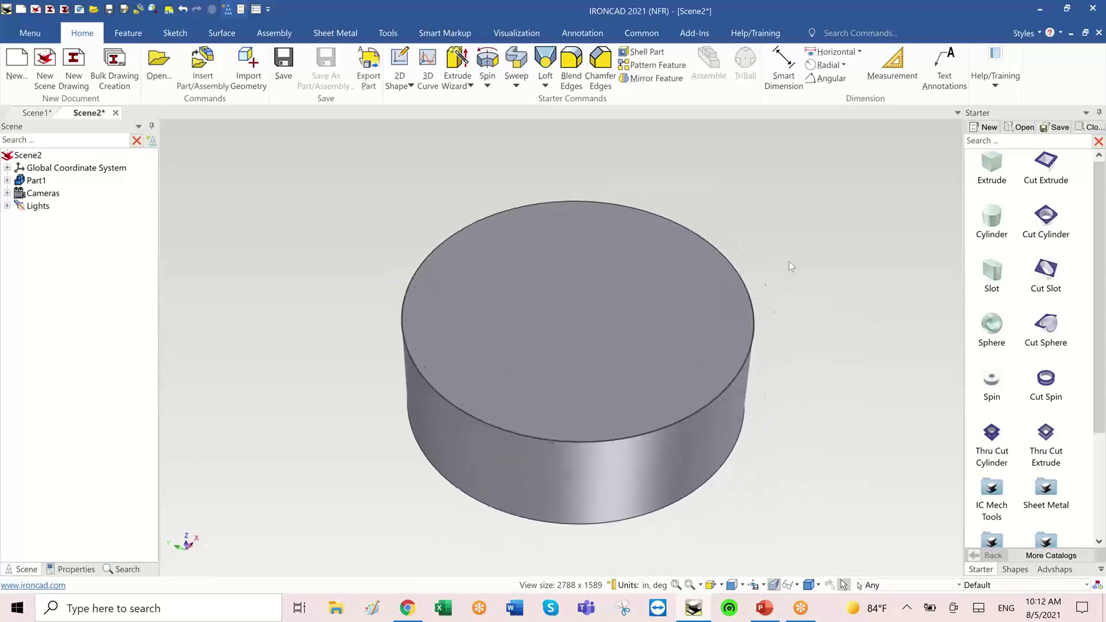
# Step: Open the cylinder's cross-section and draw a center rectangle centred on the circle's quadrant point on the positive Y axis
pyautogui.click(618, 291)
pyautogui.click(587, 288)
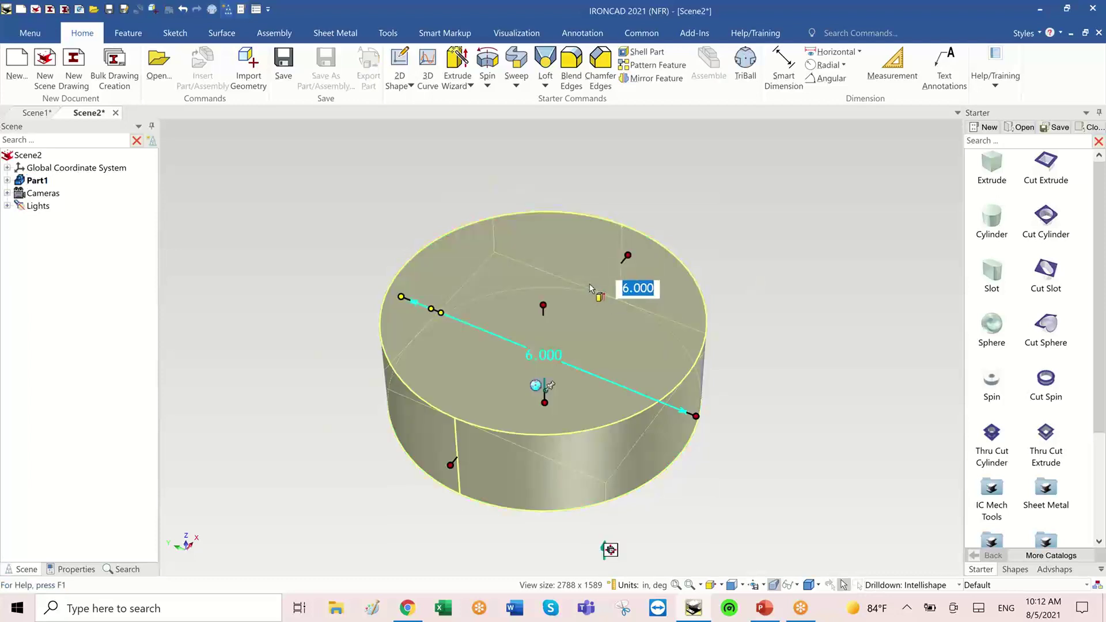
pyautogui.rightClick(590, 288)
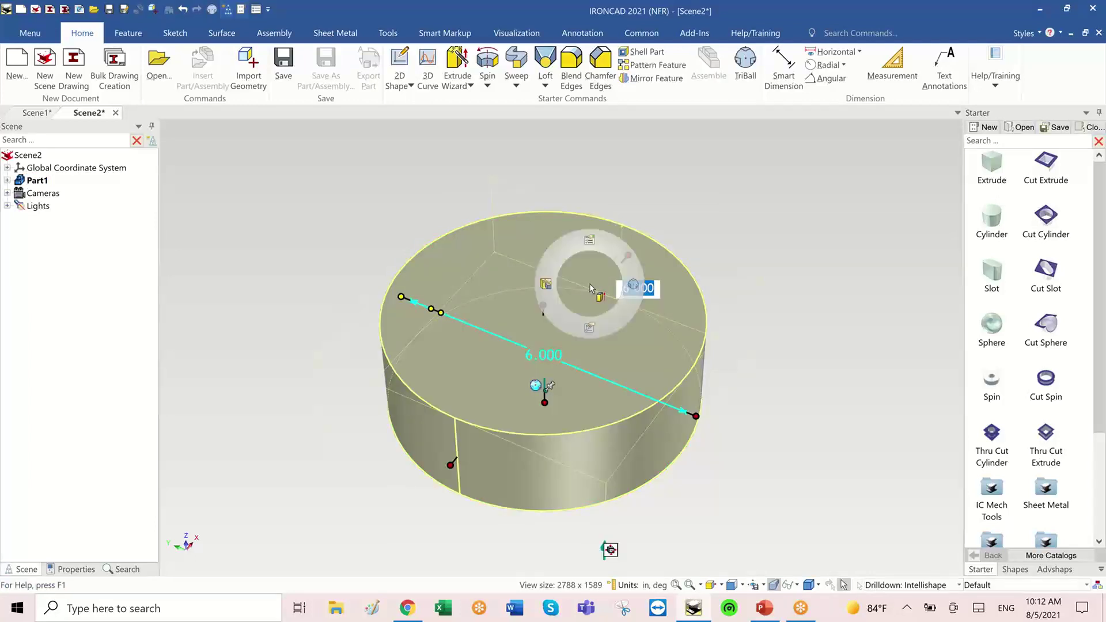
pyautogui.click(591, 327)
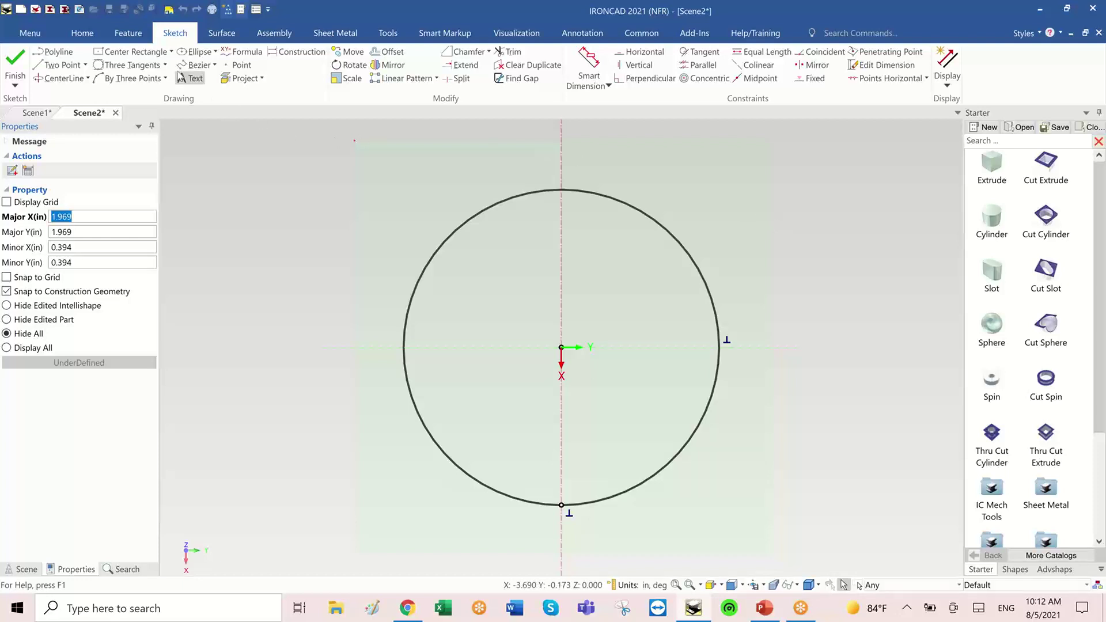
pyautogui.click(171, 52)
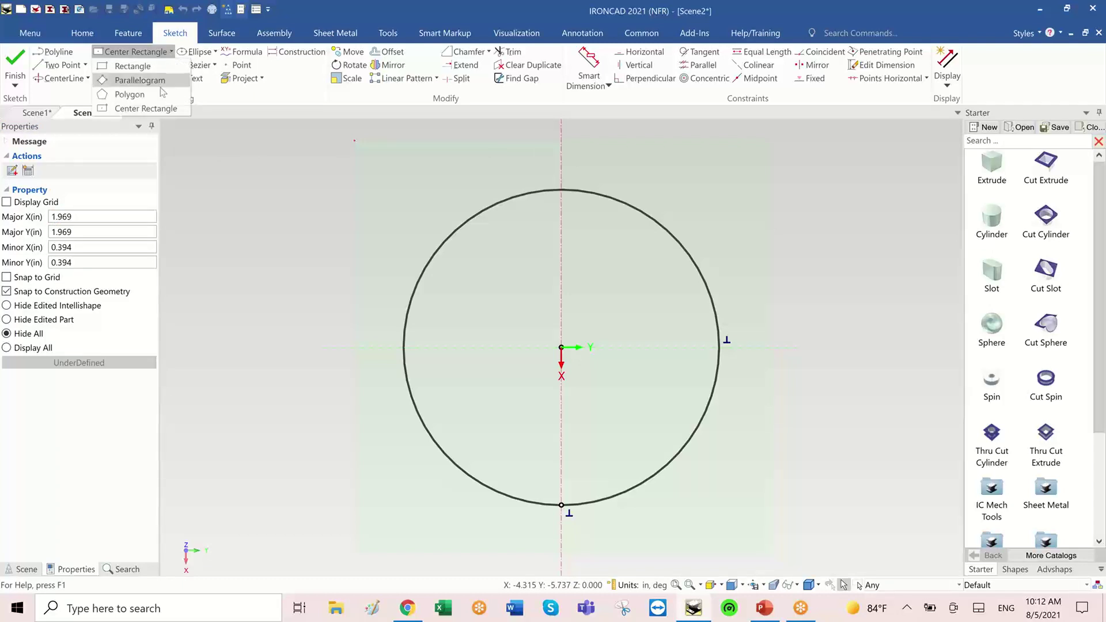
pyautogui.click(159, 109)
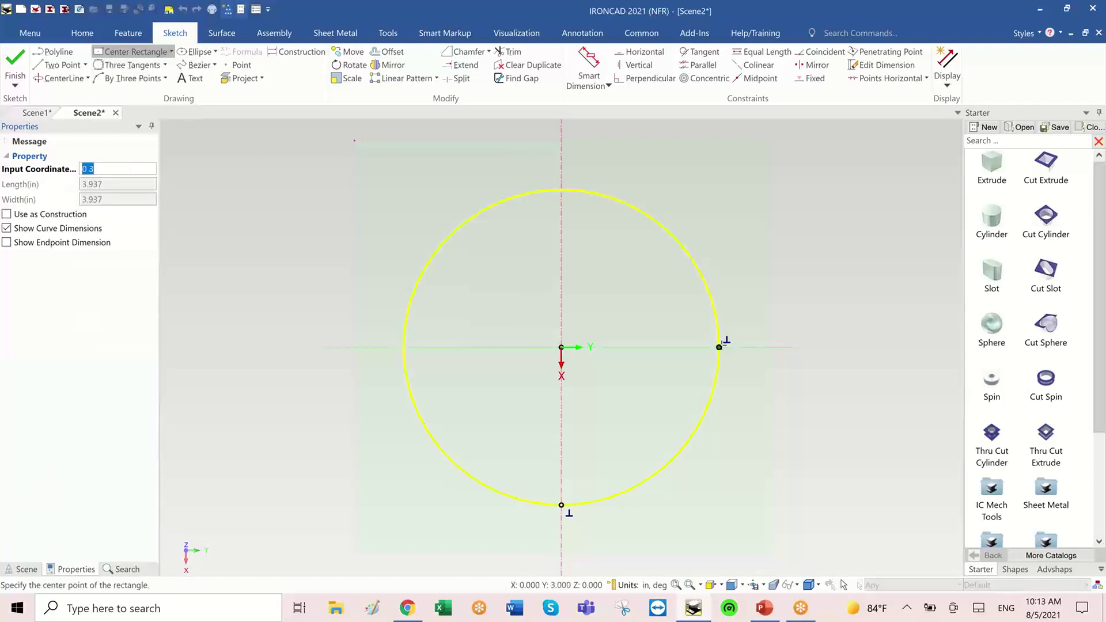
pyautogui.click(718, 346)
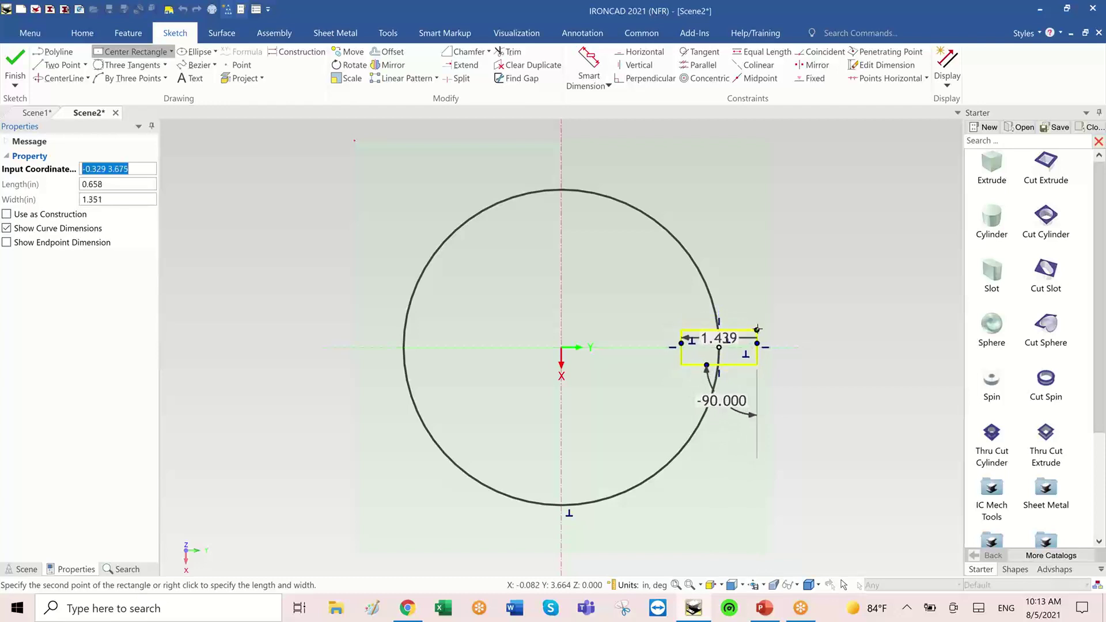
pyautogui.click(759, 325)
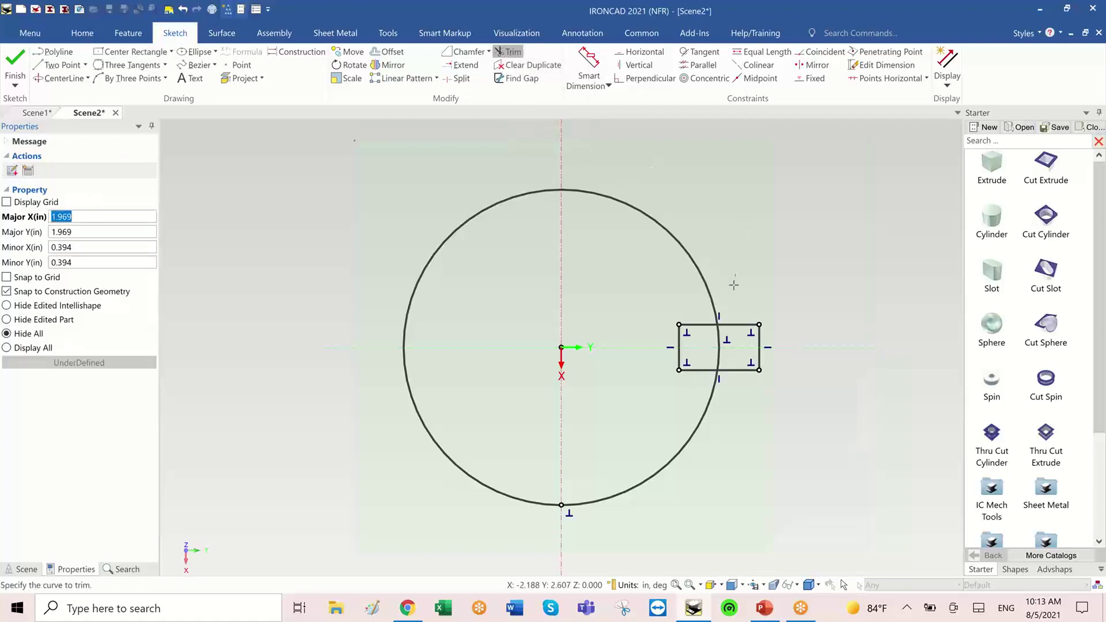
# Step: Trim the rectangle's outer portion and the circle arc inside it to leave a notch, and finish the sketch
pyautogui.click(739, 324)
pyautogui.click(759, 347)
pyautogui.click(744, 370)
pyautogui.click(722, 347)
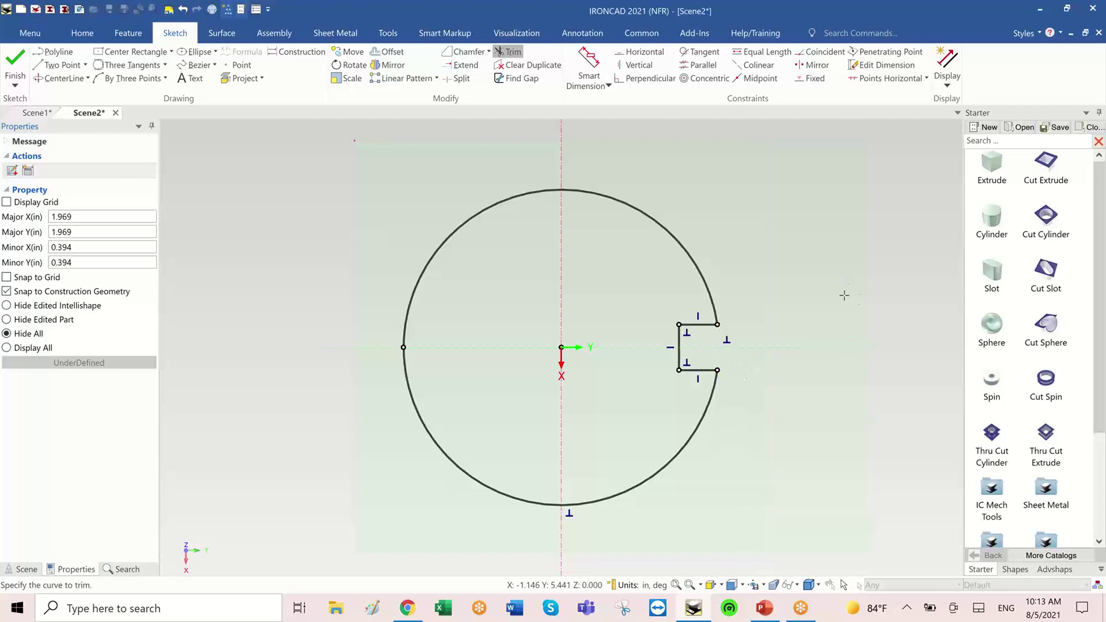
pyautogui.click(16, 60)
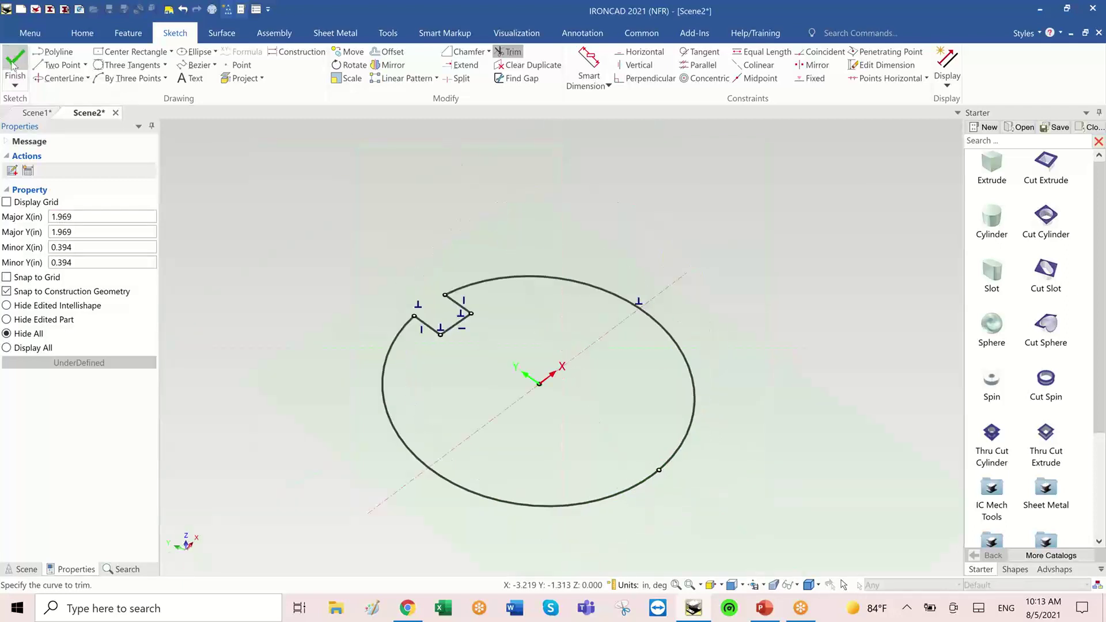
pyautogui.click(803, 272)
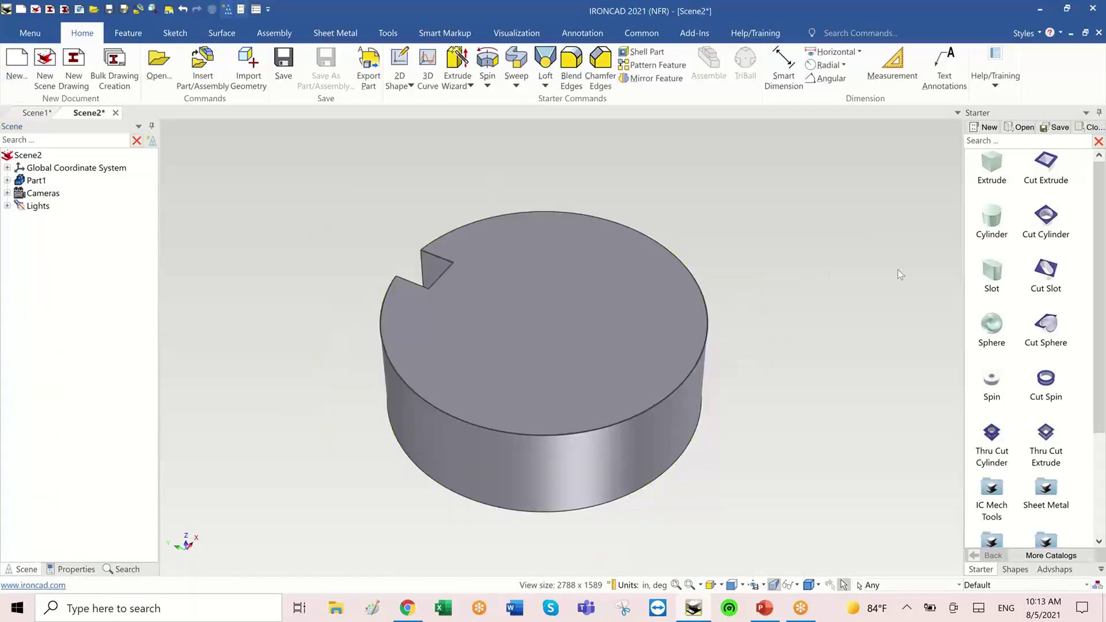
# Step: Resize the notched cylinder at IntelliShape level to a height of 6 in and a diameter of 2 in
pyautogui.moveTo(897, 269); pyautogui.dragTo(872, 266, button='middle')
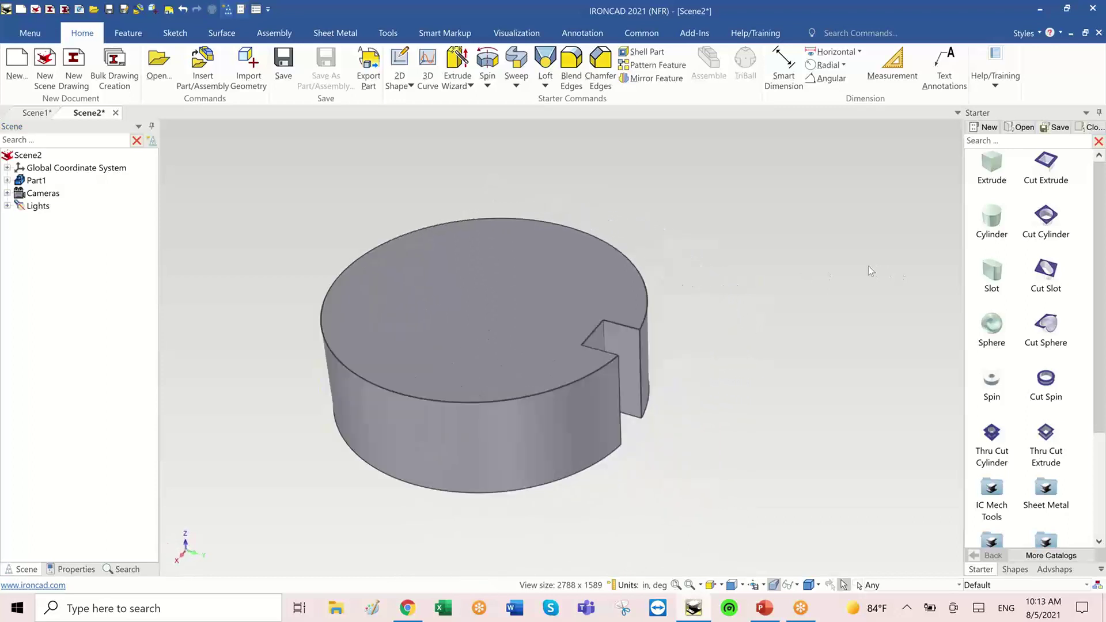
pyautogui.click(445, 306)
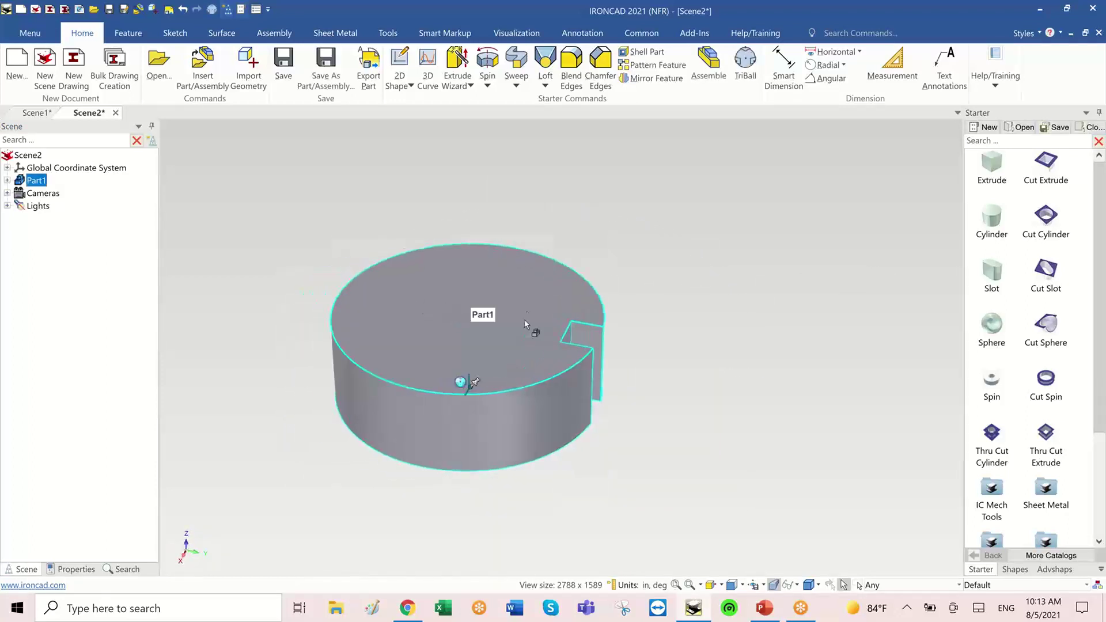
pyautogui.click(489, 296)
pyautogui.moveTo(490, 297); pyautogui.dragTo(603, 154)
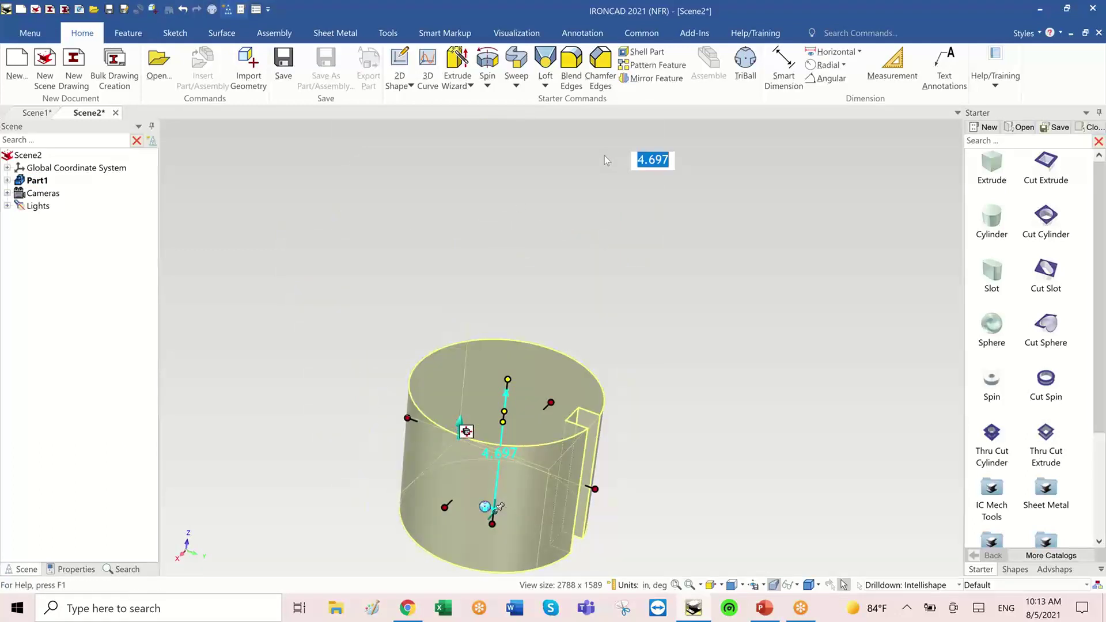
pyautogui.write('6')
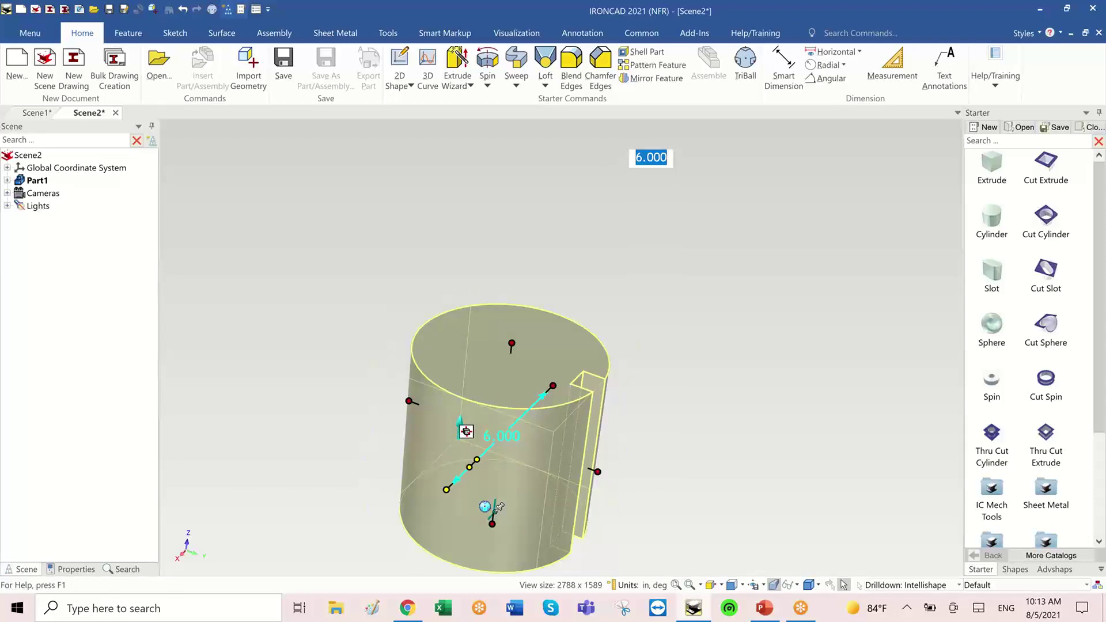
pyautogui.write('2')
pyautogui.click(641, 361)
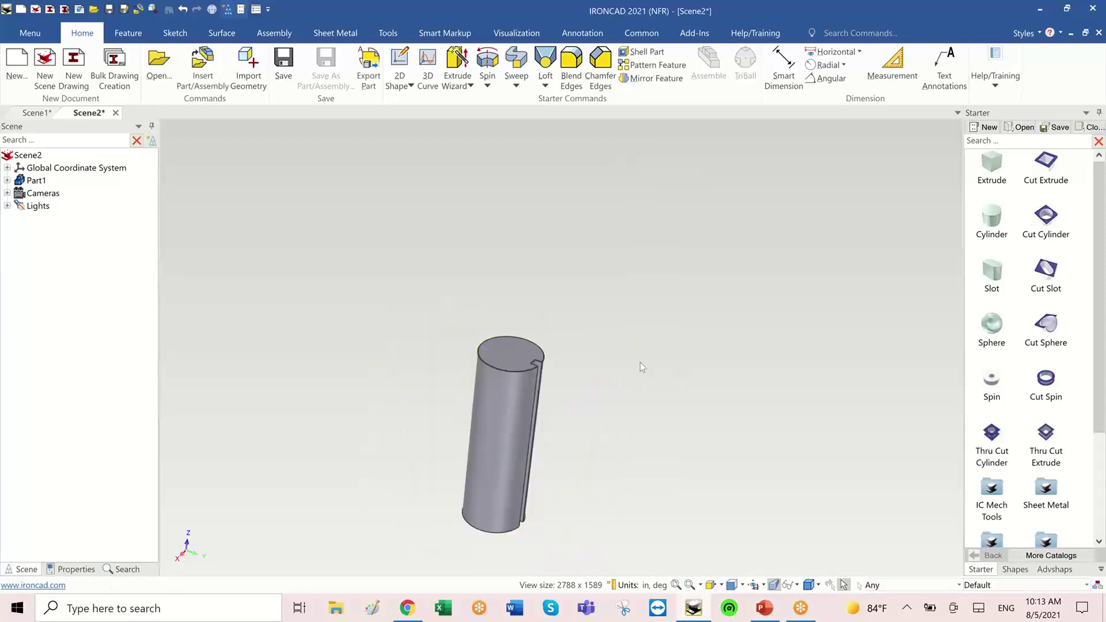
# Step: Widen the notched cylinder with its side sizing handle to a diameter of about 2.529 in
pyautogui.moveTo(640, 361); pyautogui.dragTo(585, 378, button='middle')
pyautogui.scroll(4, 655, 346)
pyautogui.click(585, 377)
pyautogui.moveTo(588, 438); pyautogui.dragTo(484, 527, button='middle')
pyautogui.click(483, 509)
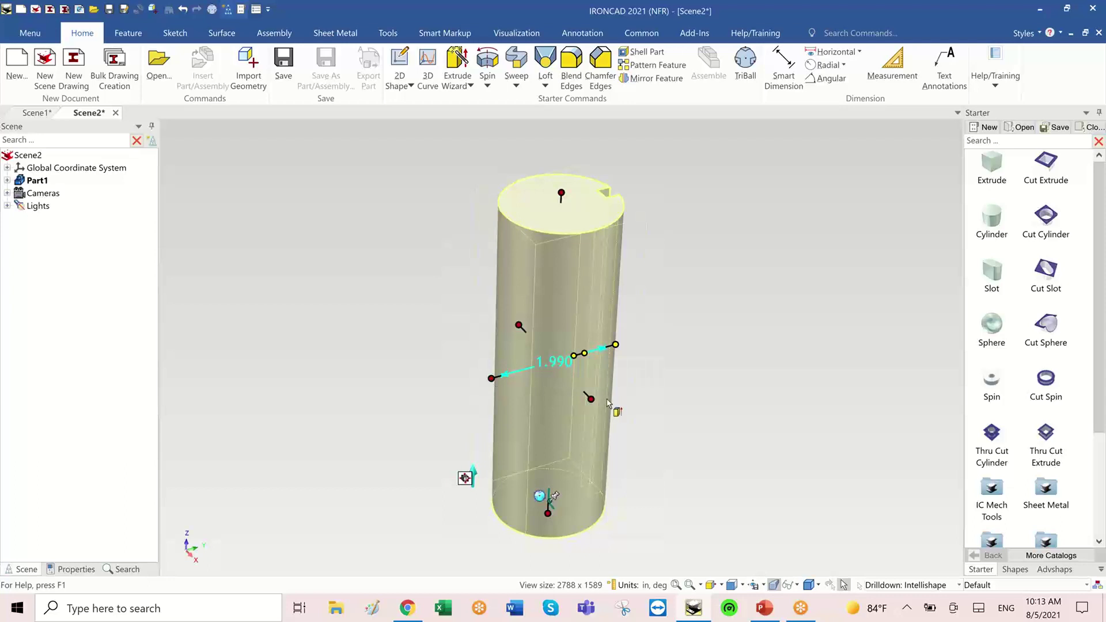
pyautogui.moveTo(590, 399); pyautogui.dragTo(614, 406)
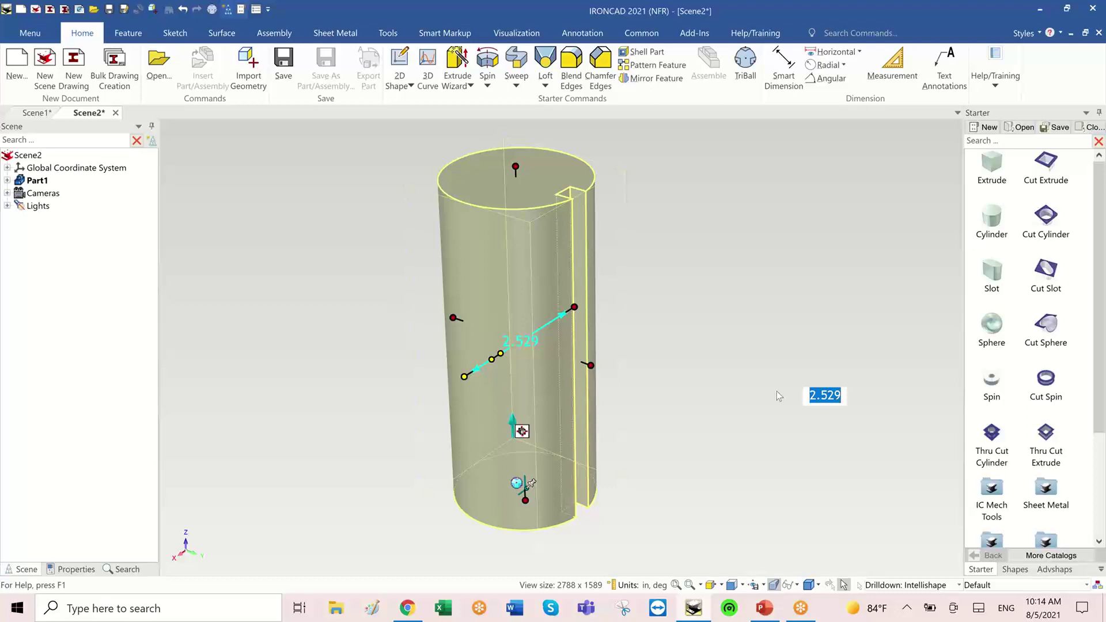
# Step: Open the notched cylinder's cross-section to examine the profile and close it without editing
pyautogui.rightClick(684, 398)
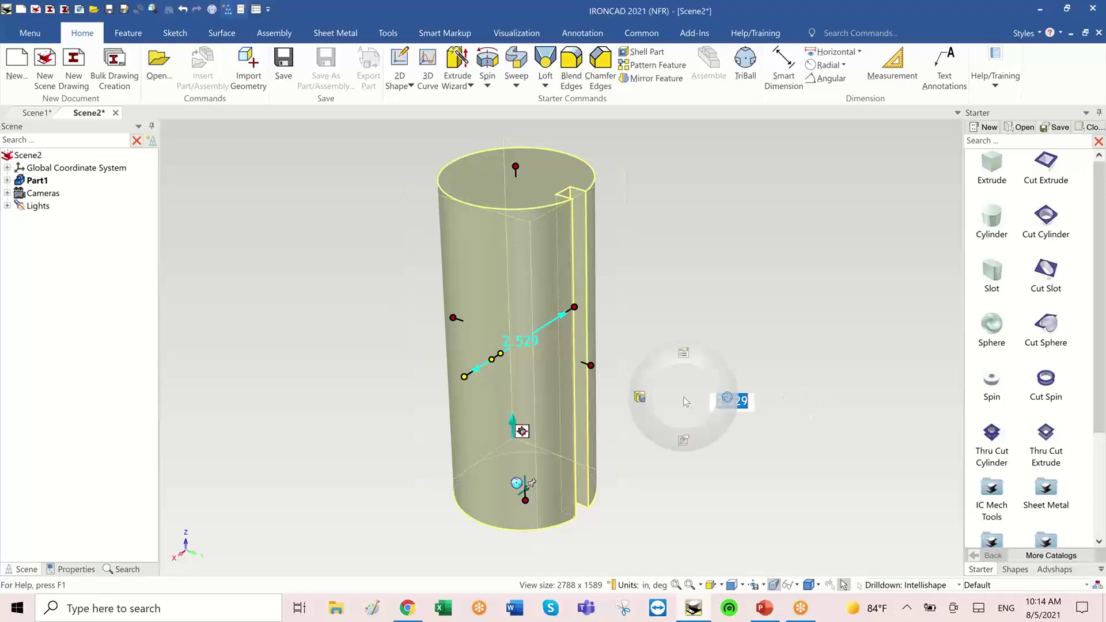
pyautogui.click(682, 441)
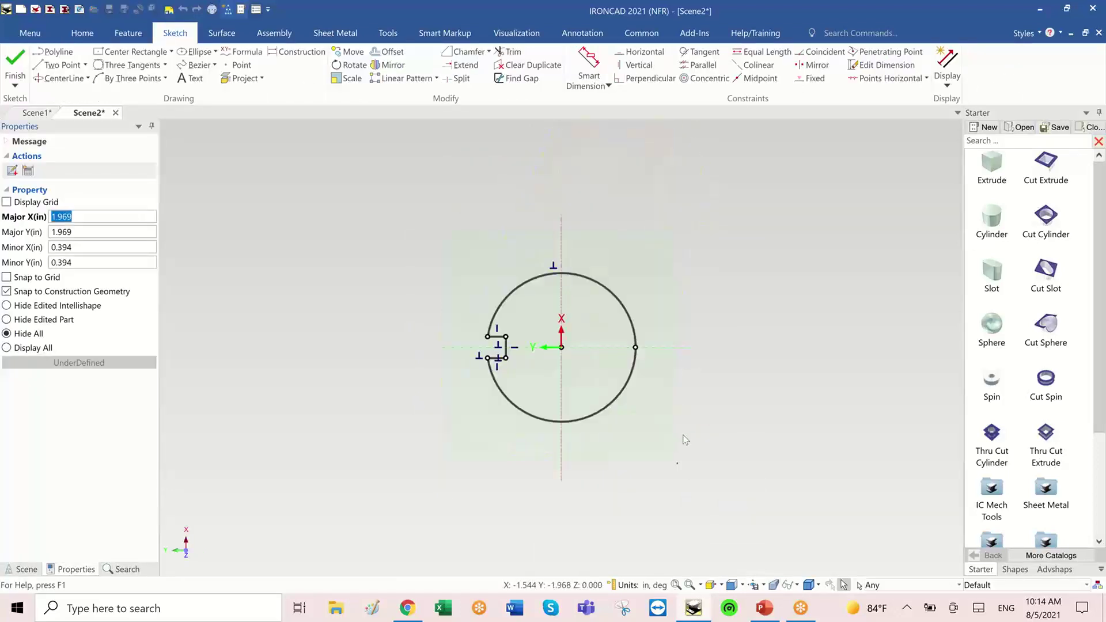
pyautogui.click(15, 64)
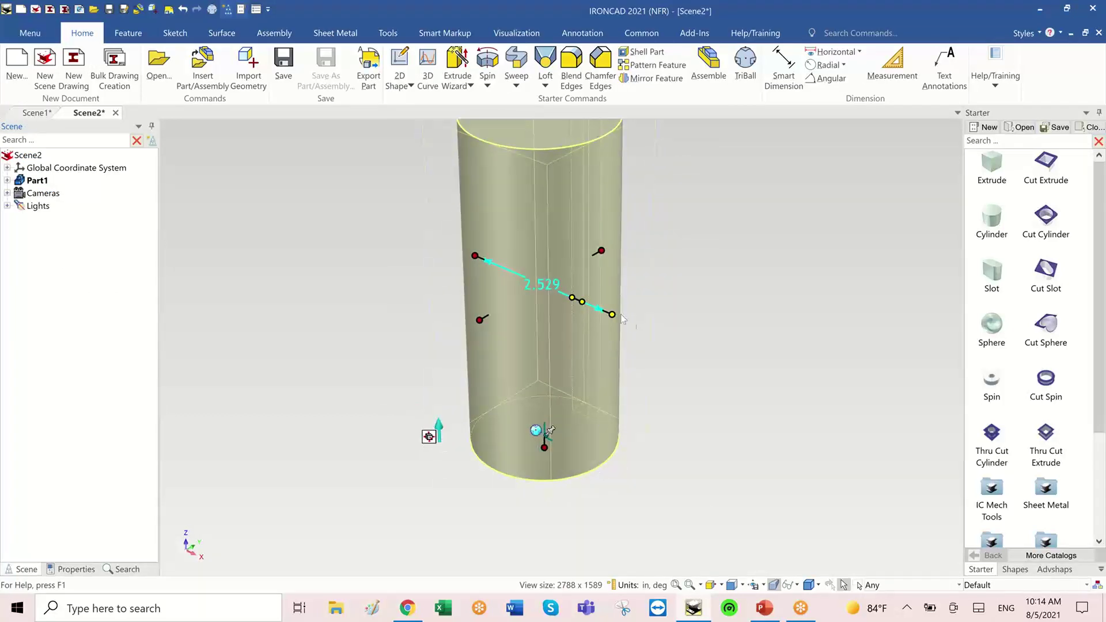
# Step: Switch to the profile handles and move the cylinder's round side face slightly toward the notch
pyautogui.click(429, 437)
pyautogui.moveTo(472, 518); pyautogui.dragTo(505, 473, button='middle')
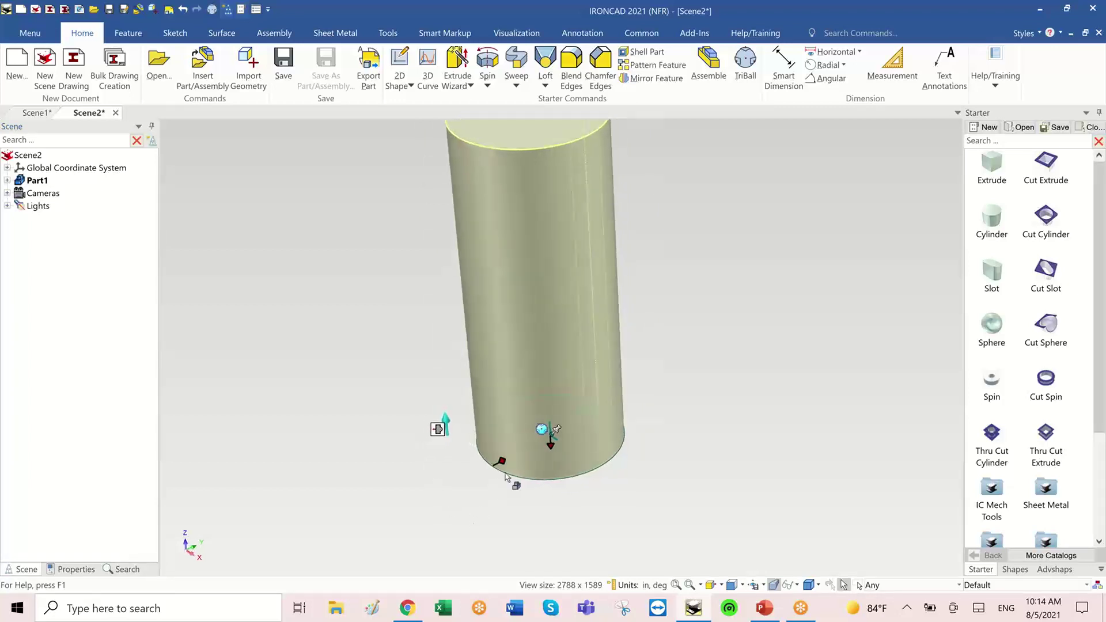
pyautogui.moveTo(504, 458)
pyautogui.mouseDown()
pyautogui.moveTo(495, 454)
pyautogui.moveTo(415, 506)
pyautogui.moveTo(513, 456)
pyautogui.mouseUp()
pyautogui.moveTo(677, 525); pyautogui.dragTo(707, 438, button='middle')
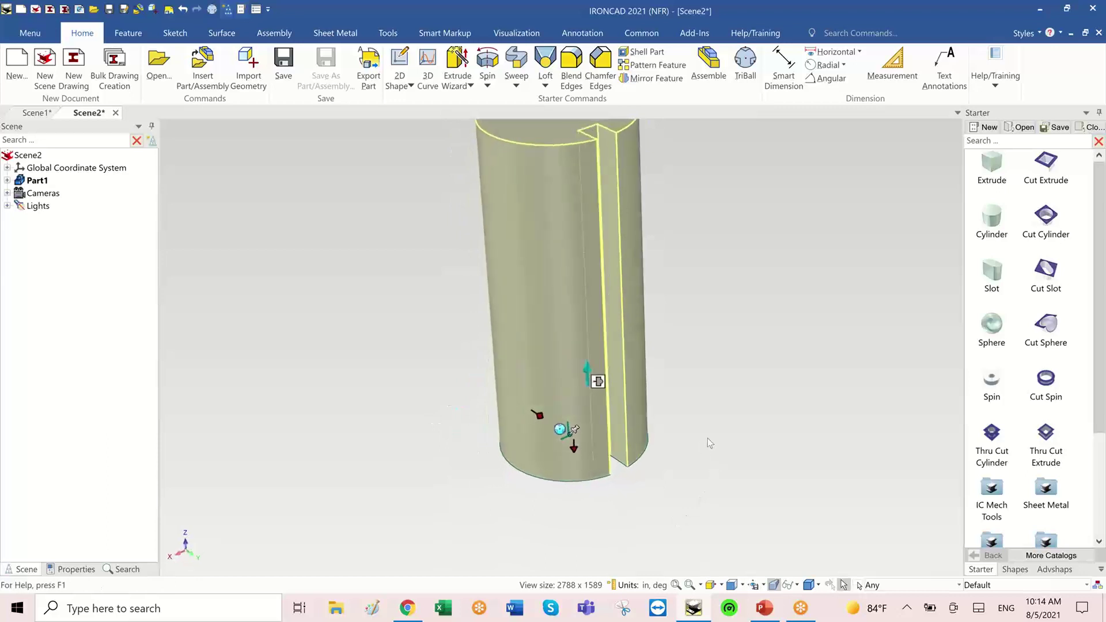
pyautogui.click(734, 479)
# Step: Move the round side face away from the notch with its profile handle, turning the notch into a projecting key
pyautogui.moveTo(734, 479); pyautogui.dragTo(548, 427, button='middle')
pyautogui.click(567, 383)
pyautogui.click(603, 405)
pyautogui.click(485, 389)
pyautogui.moveTo(547, 426)
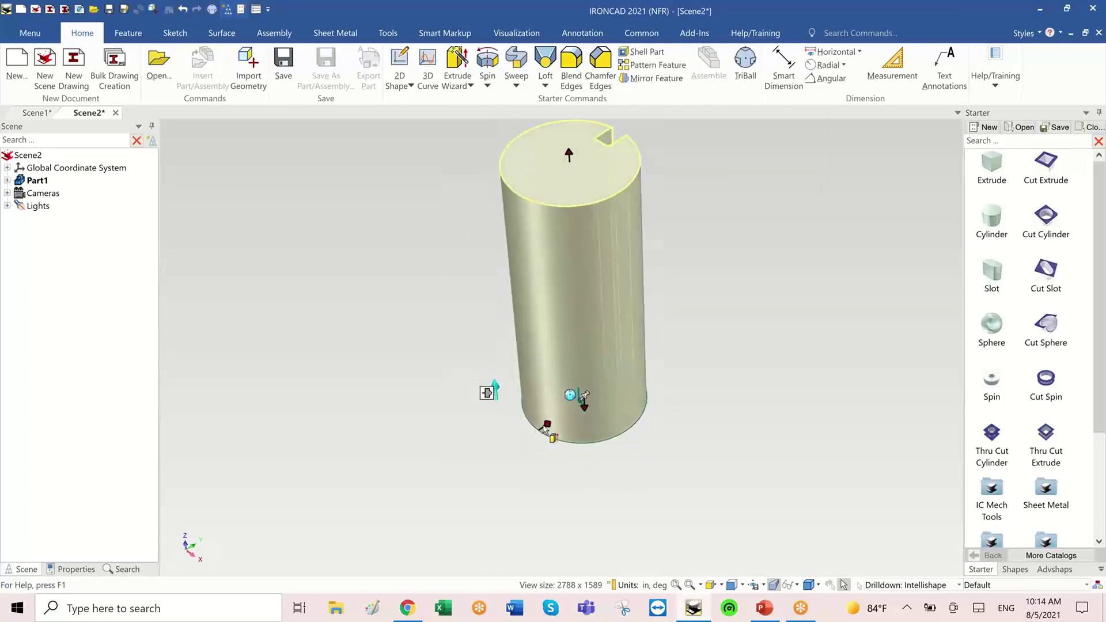
pyautogui.moveTo(541, 429); pyautogui.dragTo(518, 442)
pyautogui.moveTo(655, 448); pyautogui.dragTo(756, 381, button='middle')
pyautogui.click(783, 378)
pyautogui.scroll(3, 783, 378)
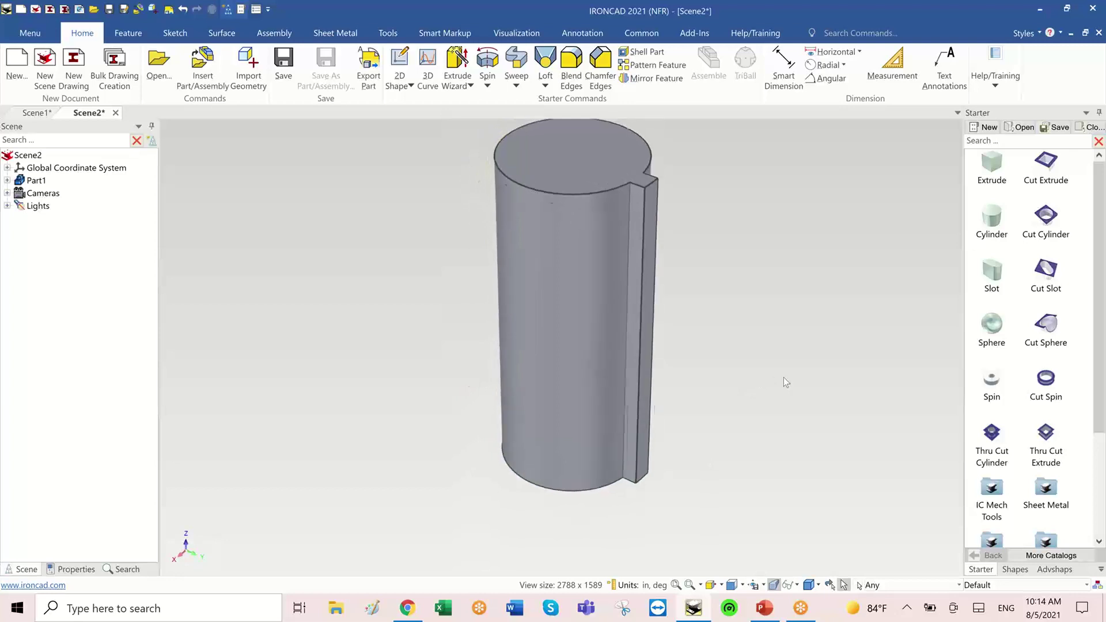
pyautogui.scroll(-1, 783, 377)
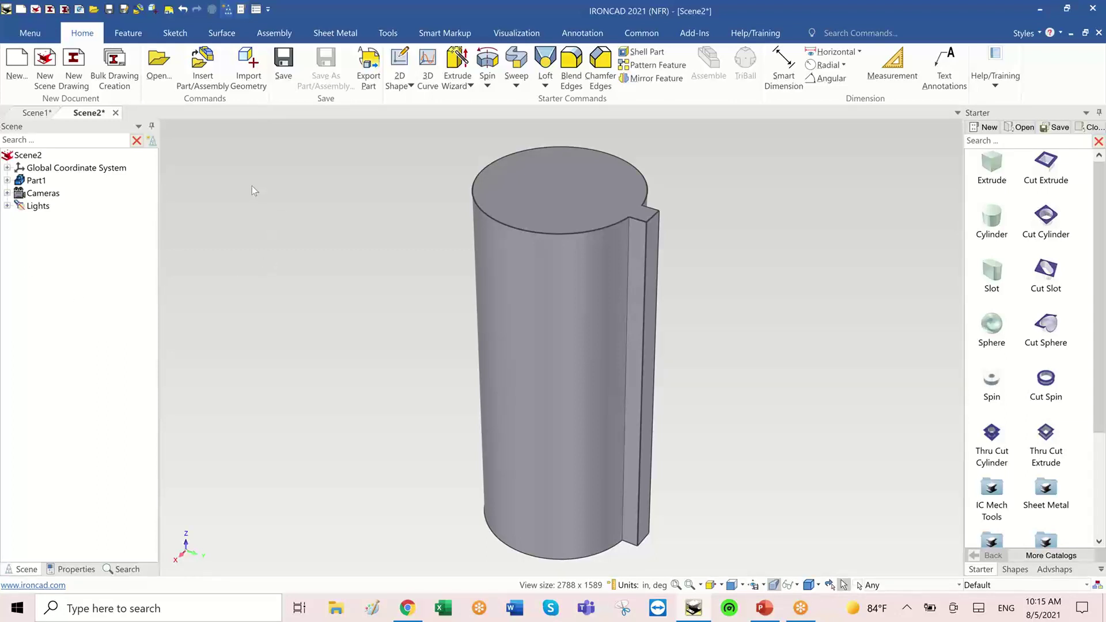
# Step: Create a new scene, place a Spin shape from the Starter catalog in it and fit it to the view
pyautogui.click(51, 64)
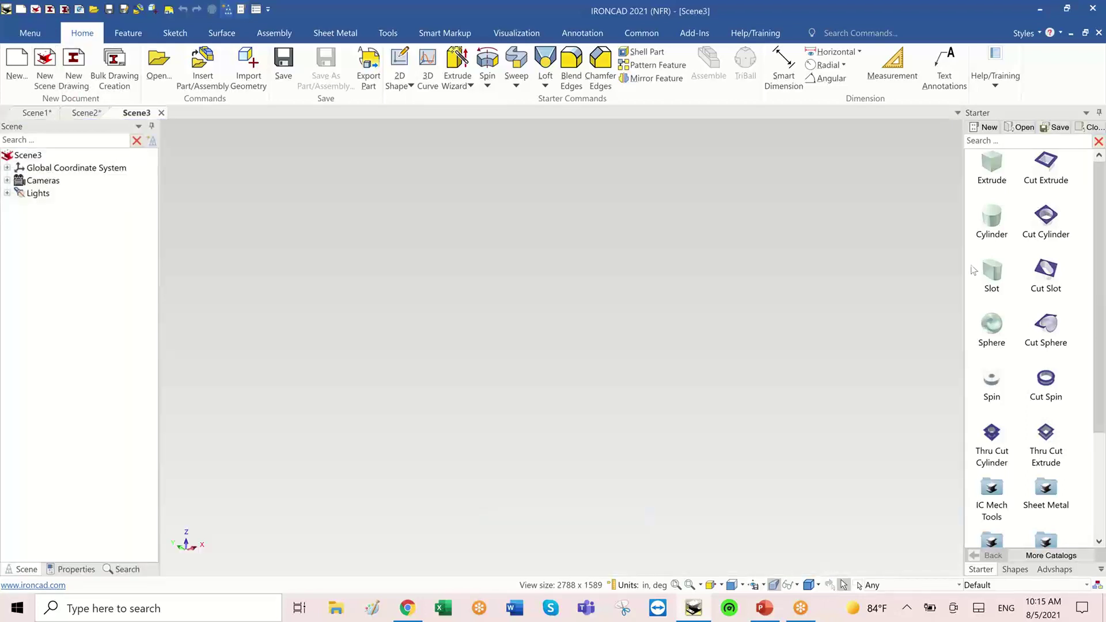
pyautogui.moveTo(991, 224); pyautogui.dragTo(663, 338)
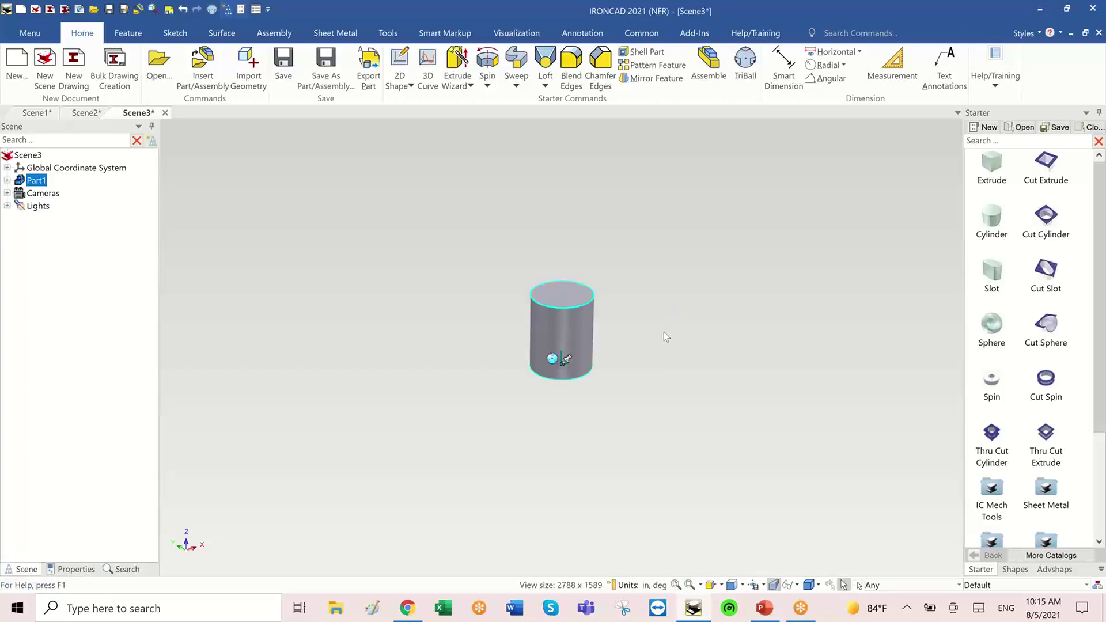
pyautogui.click(183, 9)
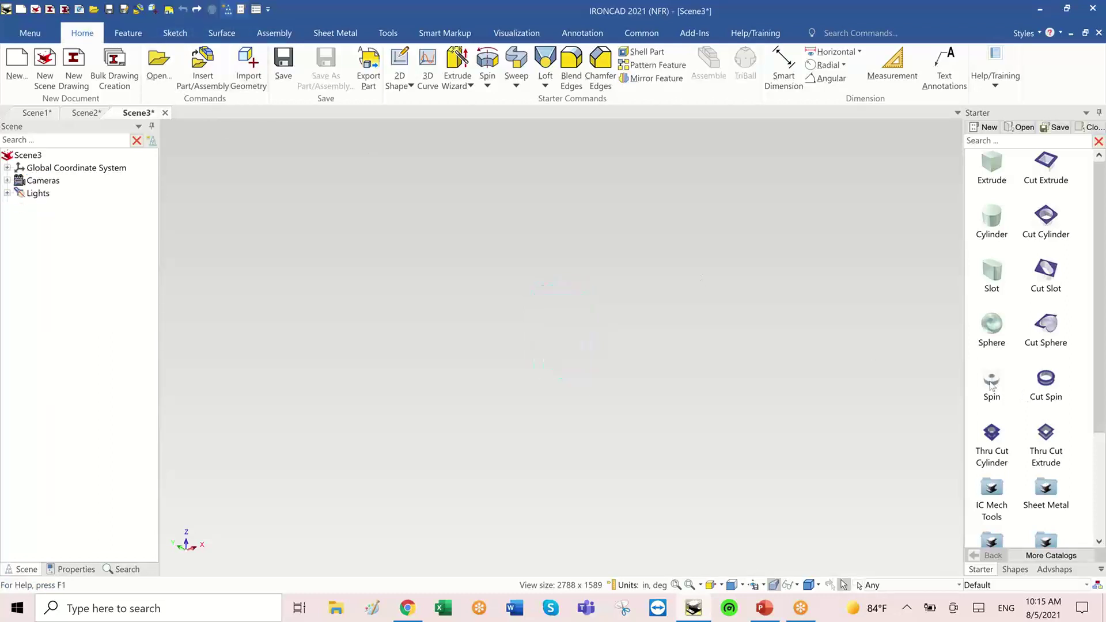
pyautogui.moveTo(991, 385); pyautogui.dragTo(595, 398)
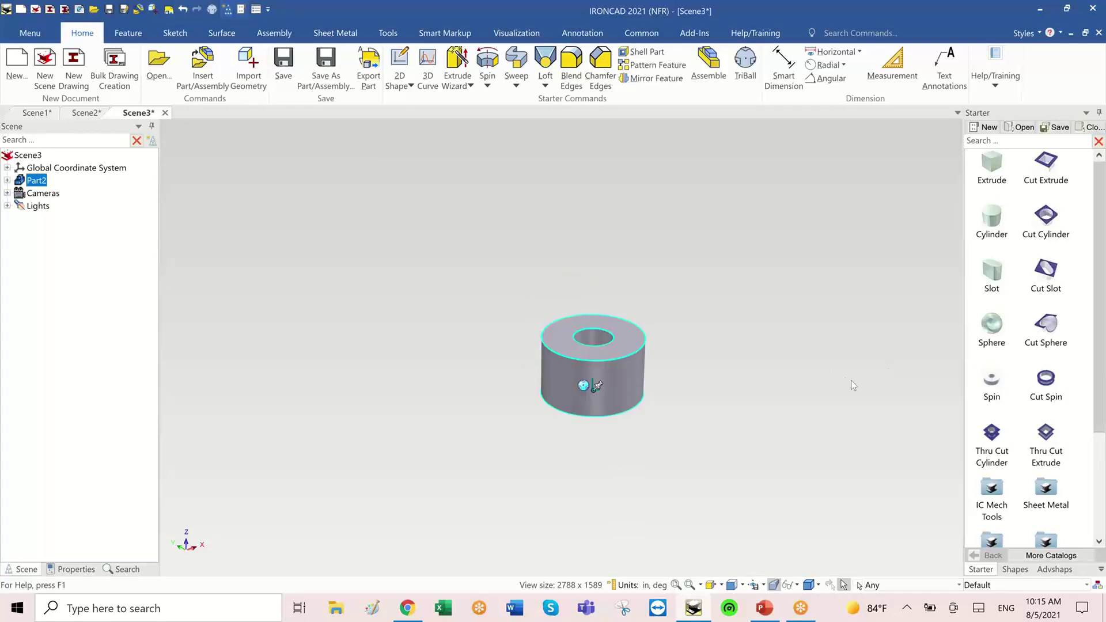
pyautogui.click(682, 586)
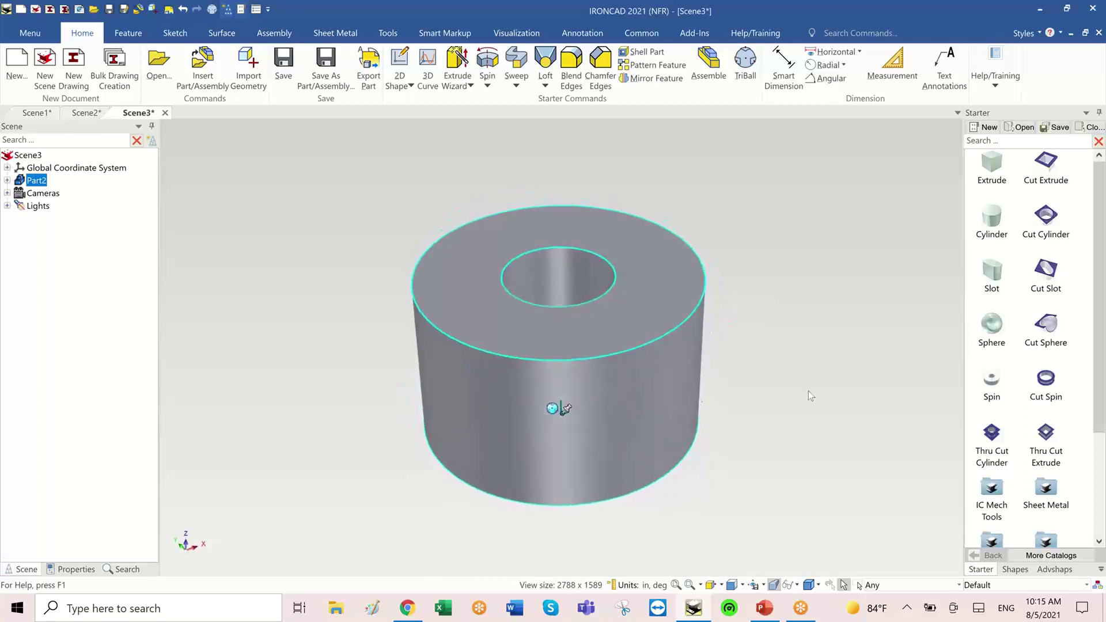
# Step: Open the Spin shape's cross-section in the scene tree to examine its rectangular profile and close it without editing
pyautogui.click(656, 396)
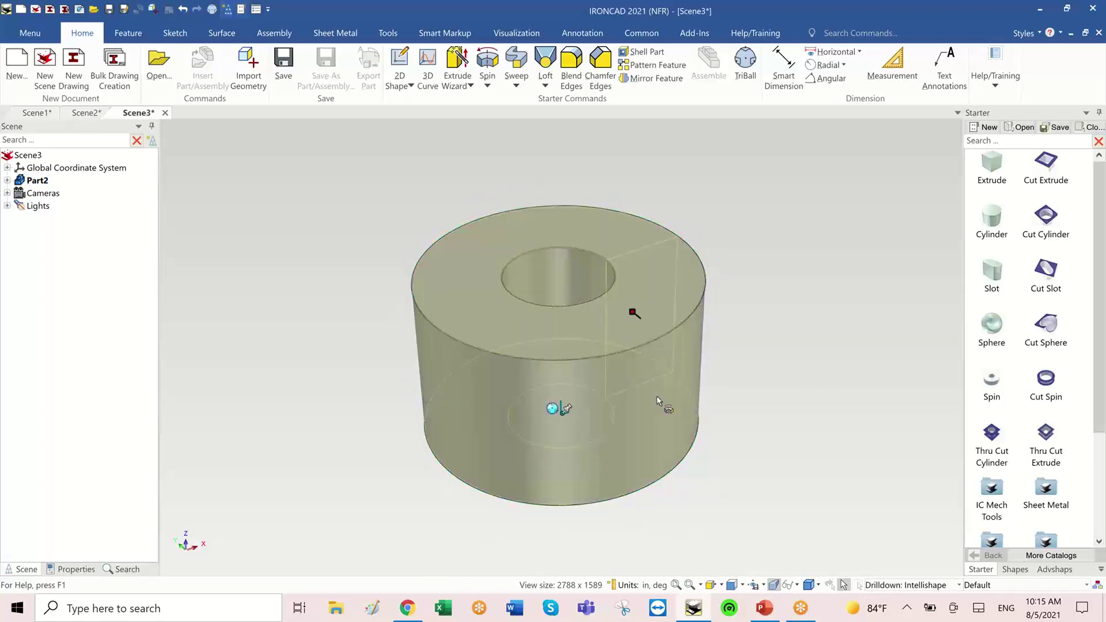
pyautogui.click(775, 303)
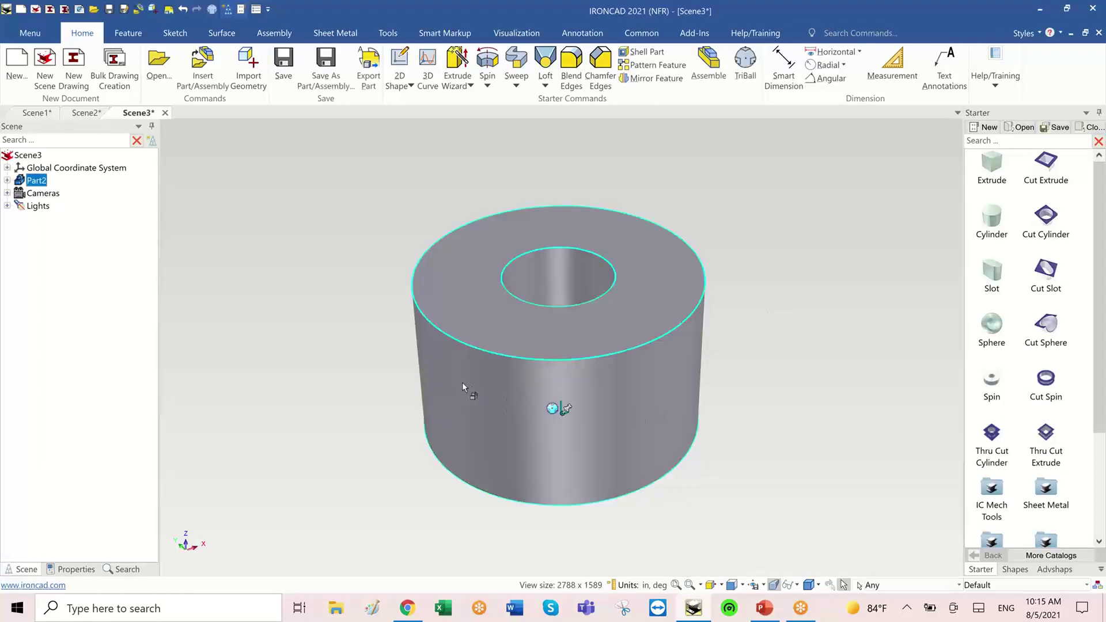
pyautogui.click(7, 180)
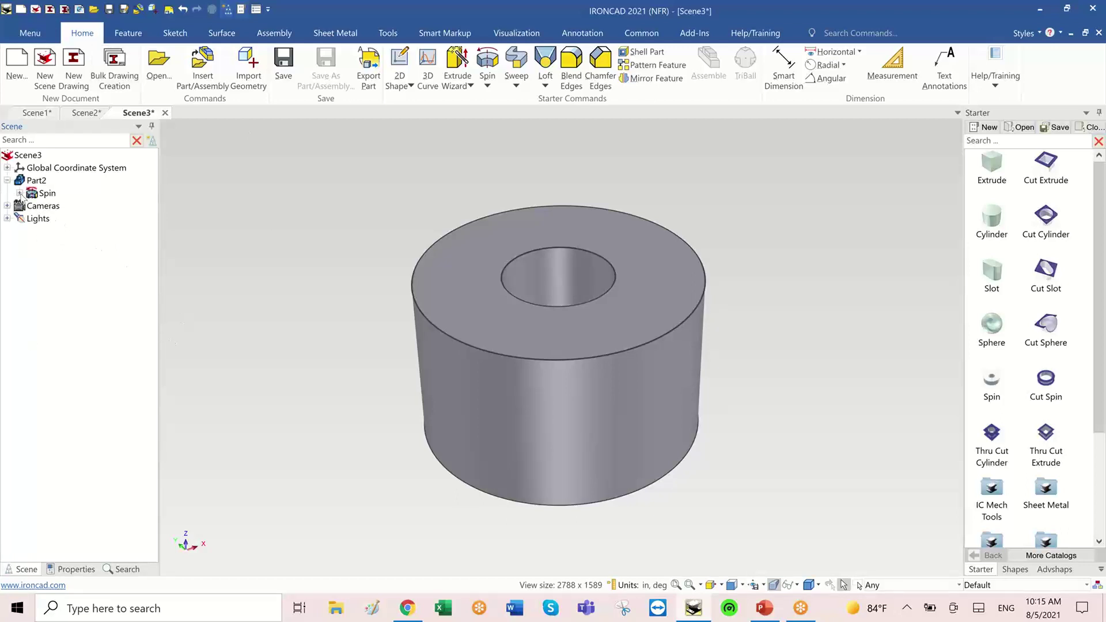
pyautogui.click(19, 193)
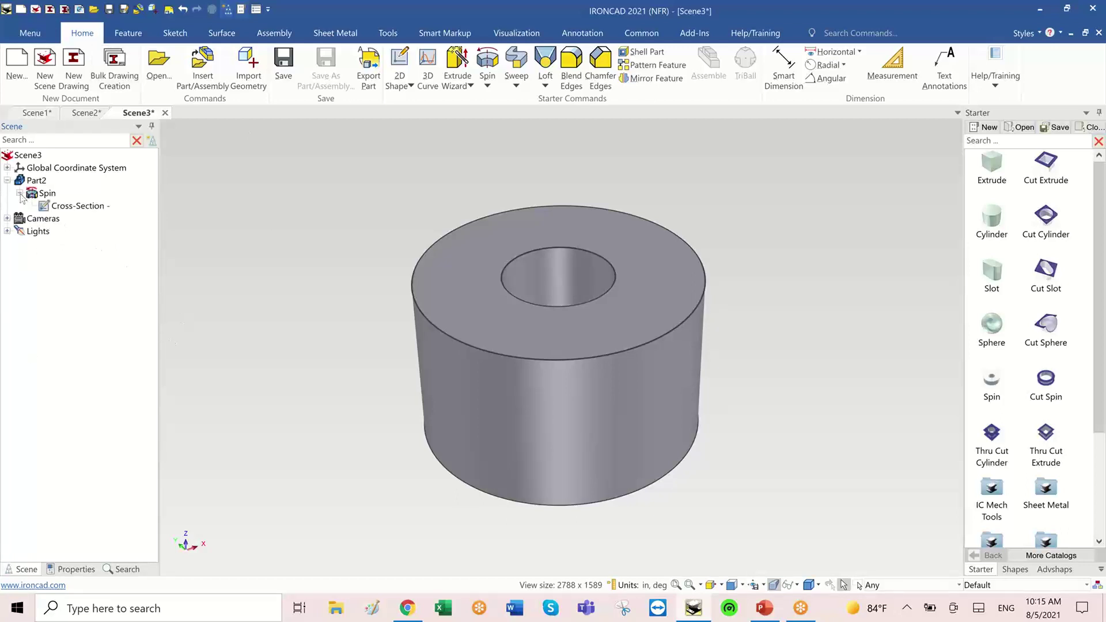
pyautogui.click(80, 210)
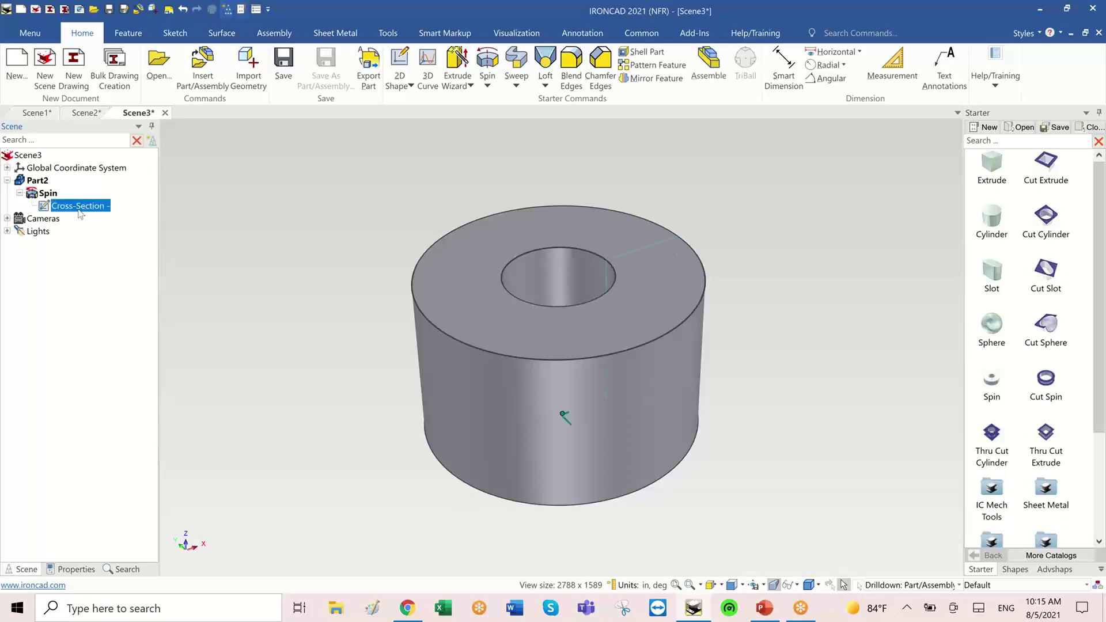
pyautogui.rightClick(80, 214)
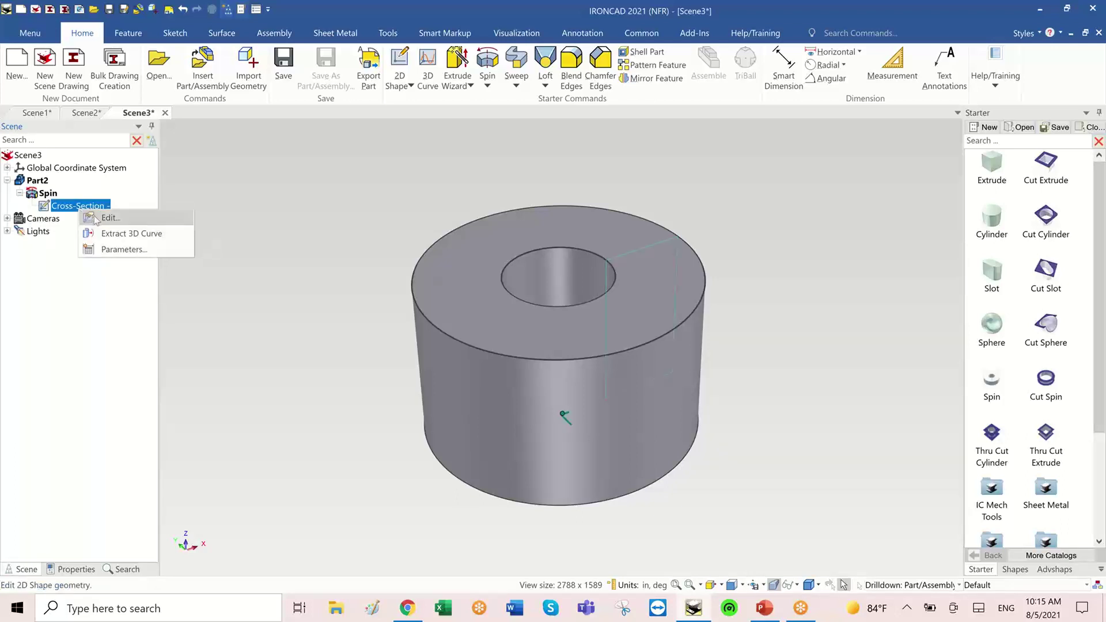
pyautogui.click(95, 217)
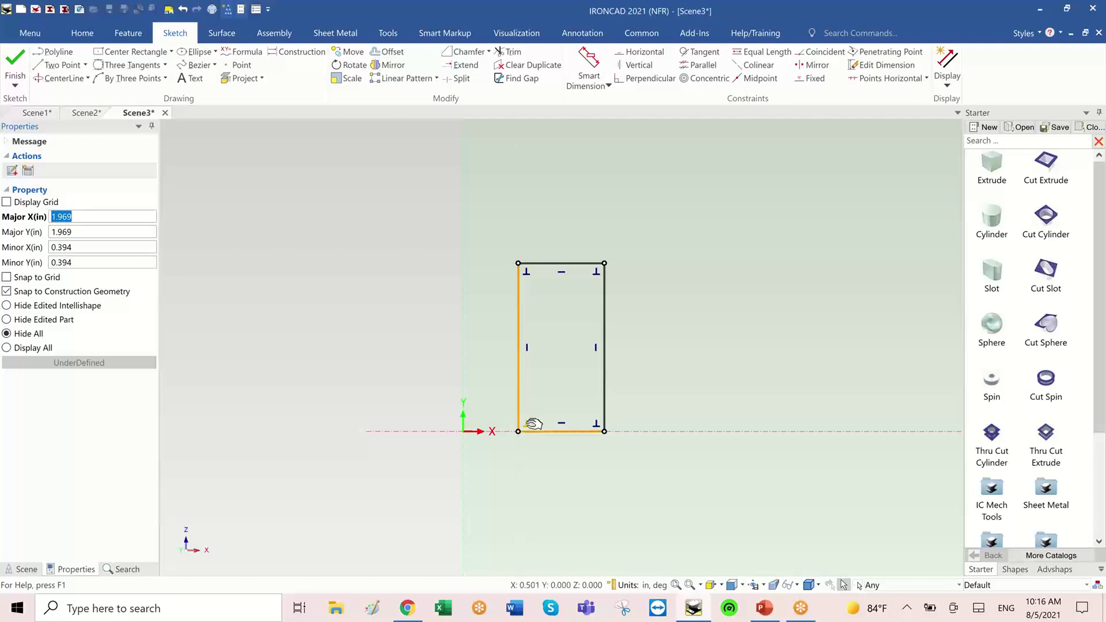
pyautogui.rightClick(527, 425)
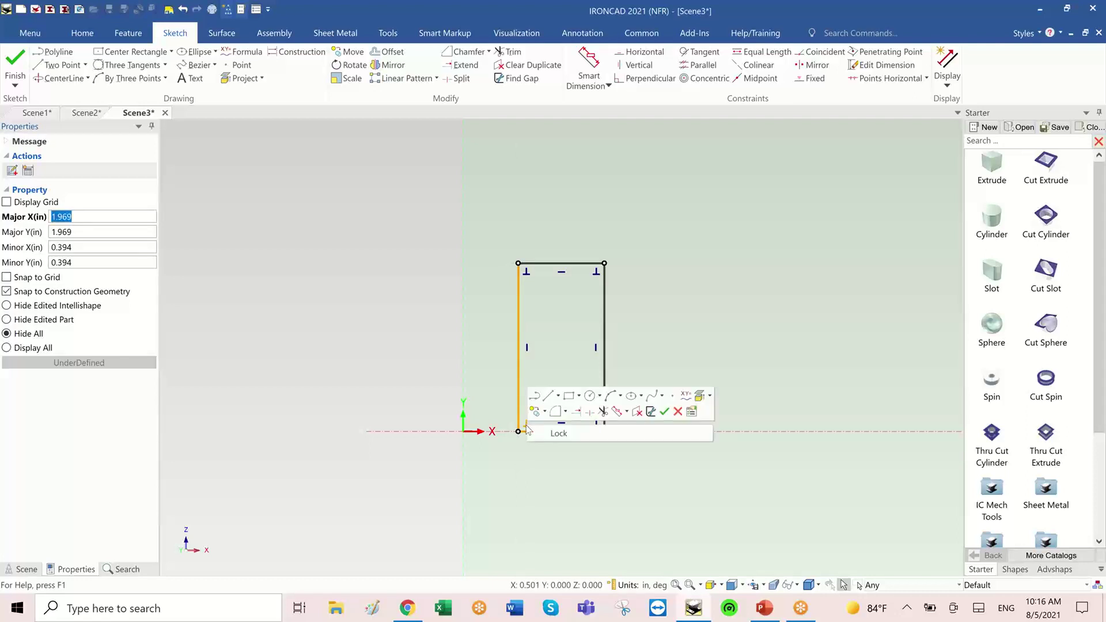
pyautogui.click(678, 412)
pyautogui.press('Return')
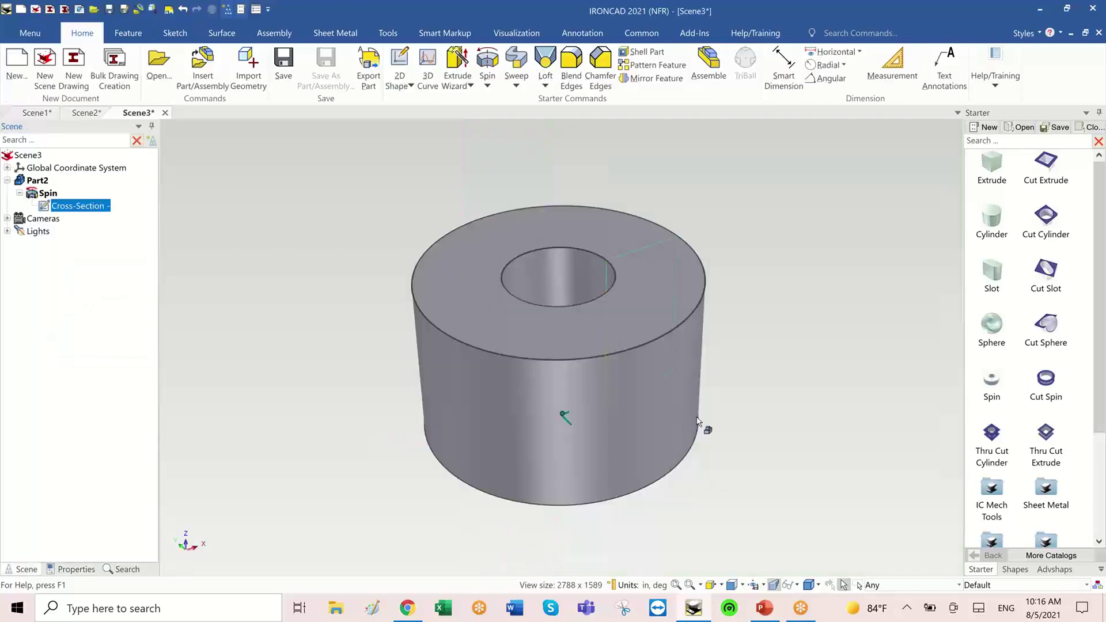
# Step: Edit the Spin shape's cross-section by shifting the profile's lower inner corner outward and up off the baseline, and finish the sketch
pyautogui.moveTo(605, 398); pyautogui.dragTo(529, 316, button='middle')
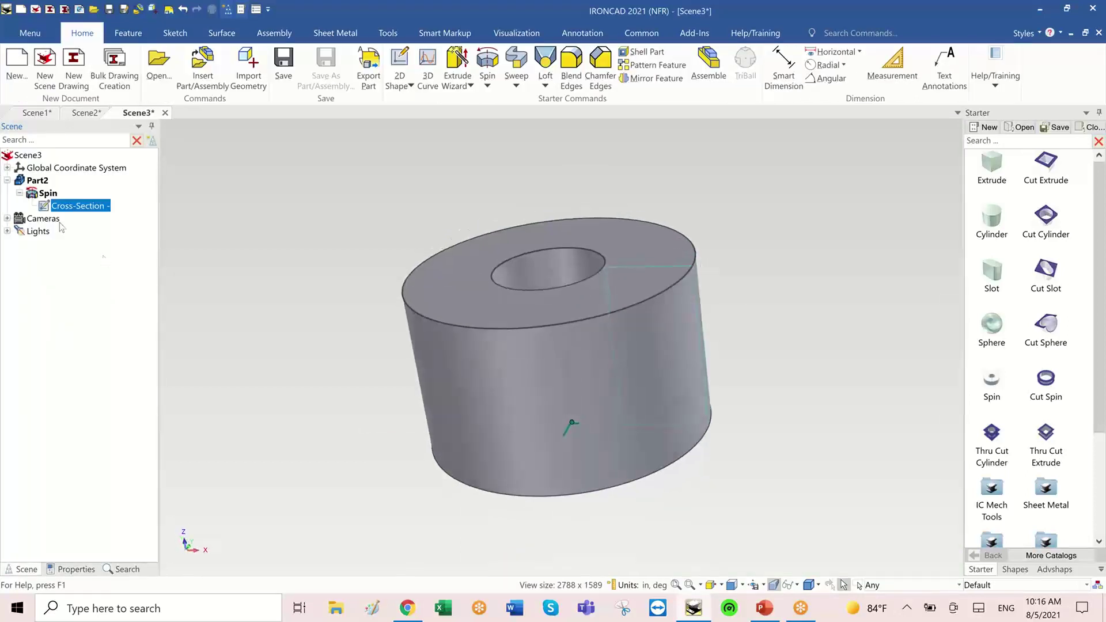
pyautogui.rightClick(77, 211)
pyautogui.click(95, 215)
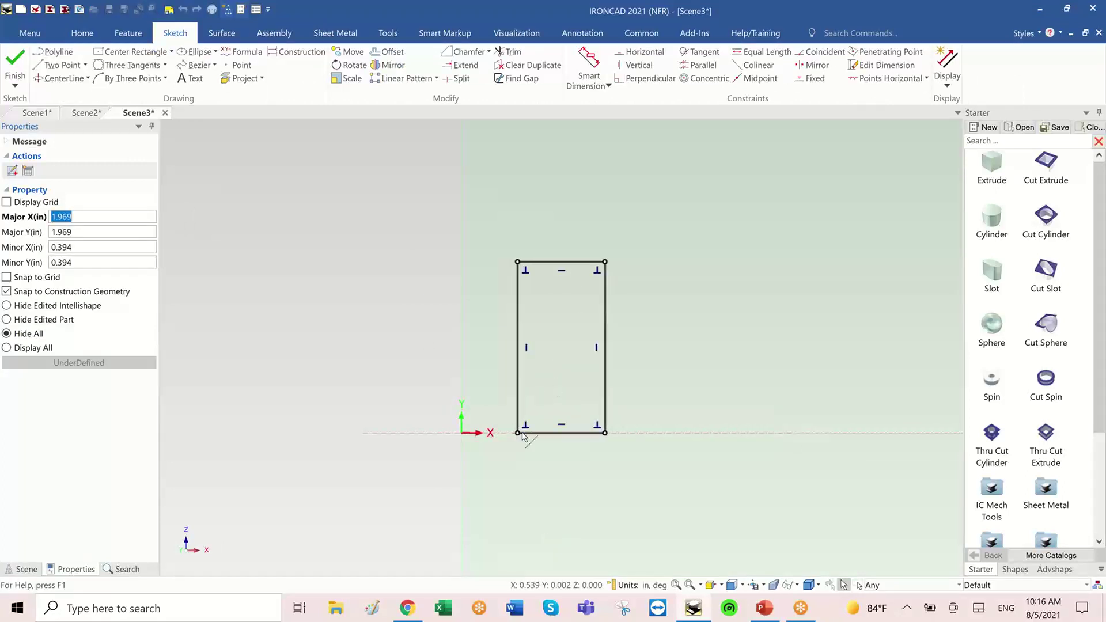
pyautogui.moveTo(517, 432)
pyautogui.mouseDown()
pyautogui.moveTo(483, 461)
pyautogui.moveTo(513, 424)
pyautogui.moveTo(548, 427)
pyautogui.moveTo(537, 438)
pyautogui.mouseUp()
pyautogui.scroll(3, 734, 367)
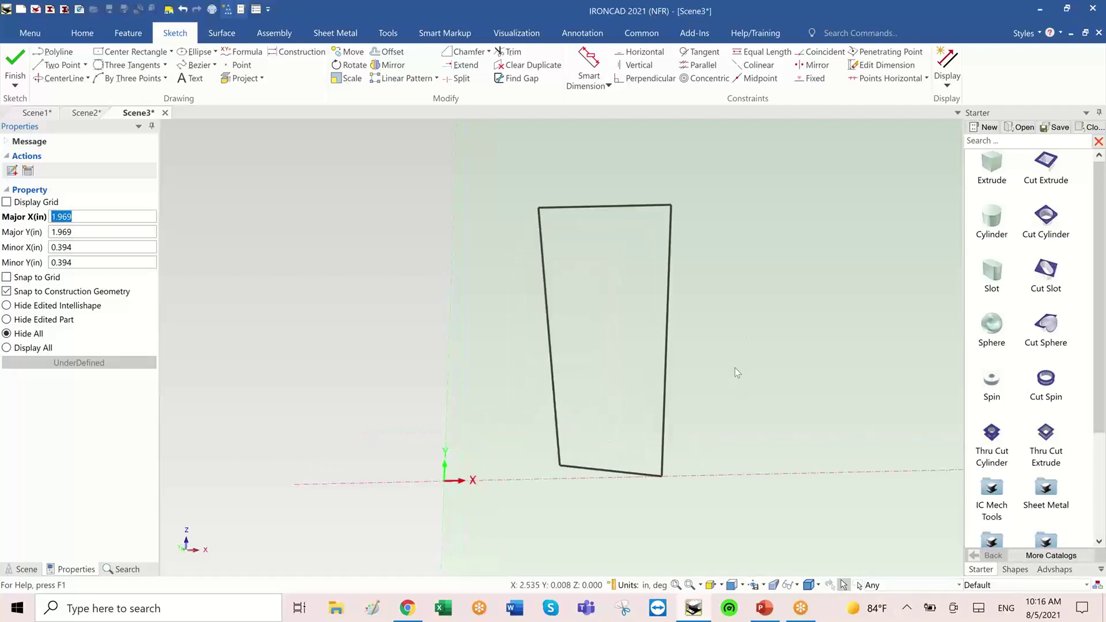
pyautogui.click(555, 443)
pyautogui.moveTo(560, 470); pyautogui.dragTo(557, 483)
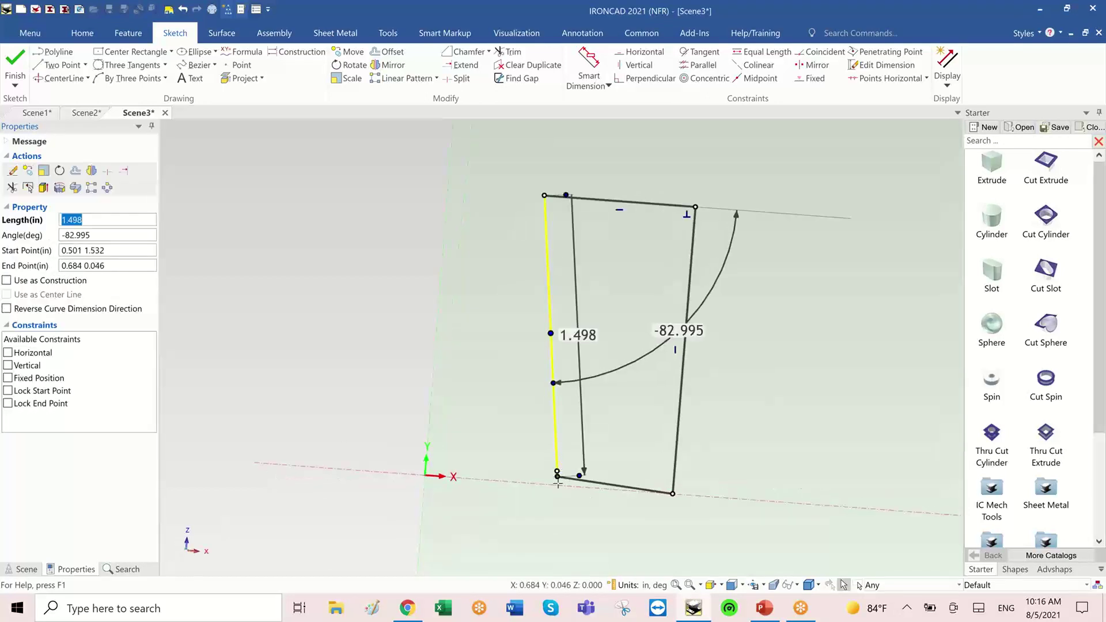
pyautogui.click(19, 68)
pyautogui.click(18, 68)
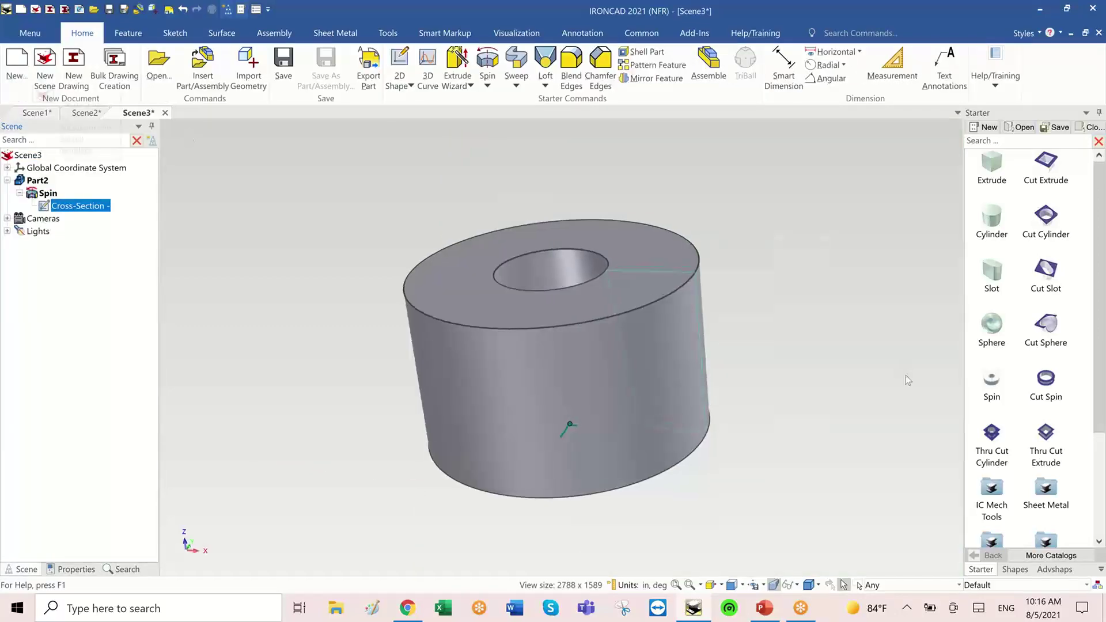
# Step: Inspect the ring from below and undo the cross-section edit
pyautogui.moveTo(900, 399); pyautogui.dragTo(817, 382, button='middle')
pyautogui.click(844, 259)
pyautogui.moveTo(844, 259); pyautogui.dragTo(854, 279, button='middle')
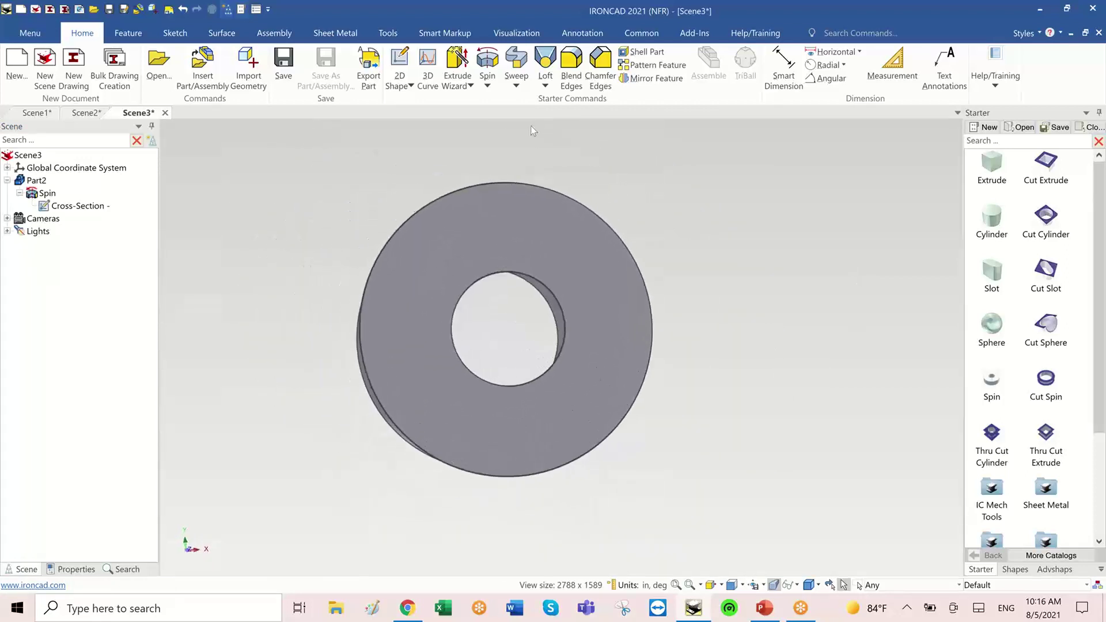
pyautogui.click(182, 9)
pyautogui.click(182, 12)
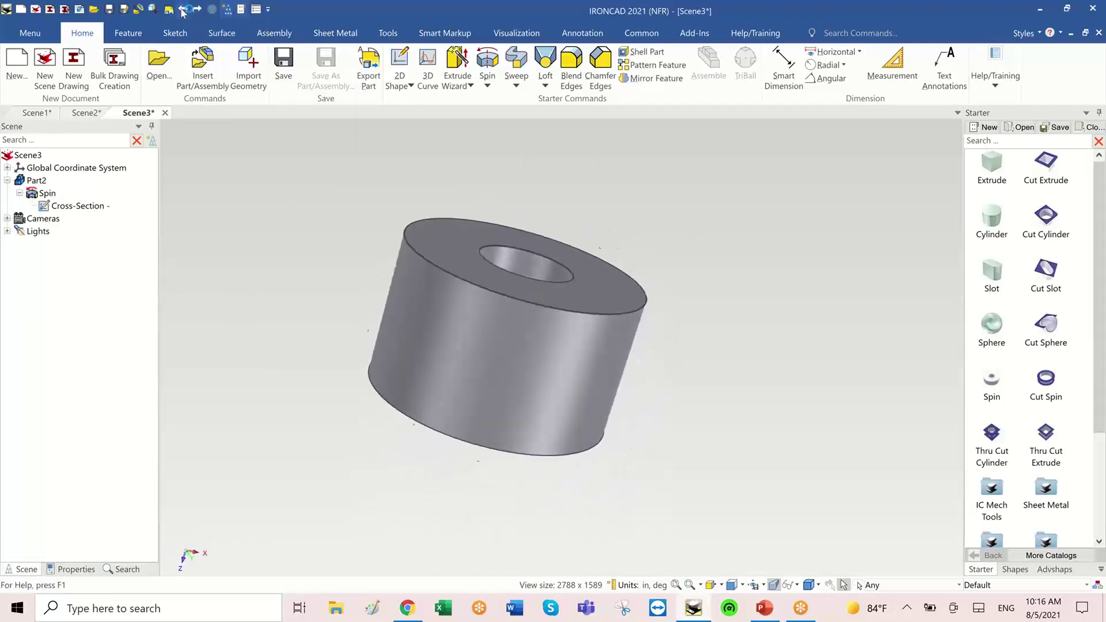
pyautogui.click(182, 12)
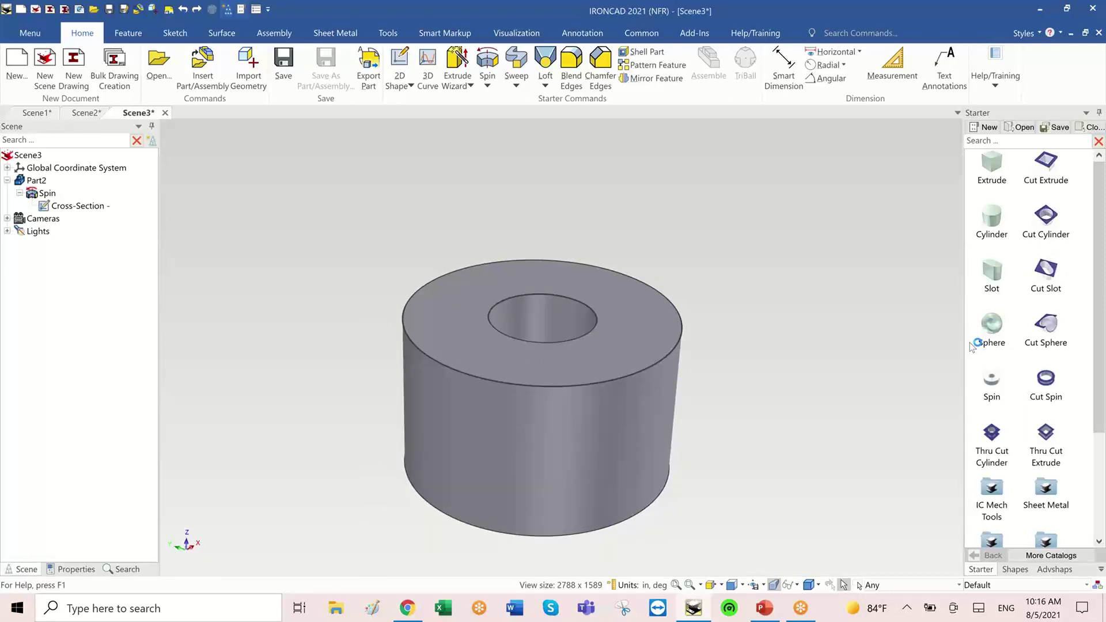
# Step: Place a Cut Cylinder on the outer edge of the ring's upper face and set its diameter and depth to 1 in
pyautogui.moveTo(1055, 221); pyautogui.dragTo(633, 357)
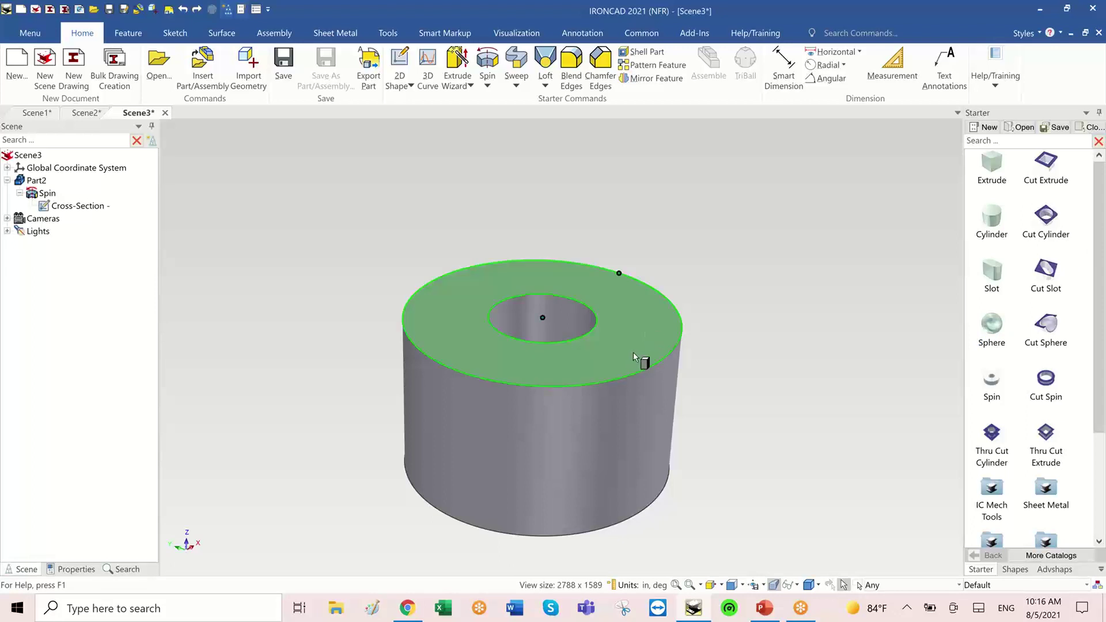
pyautogui.moveTo(621, 287); pyautogui.dragTo(619, 270)
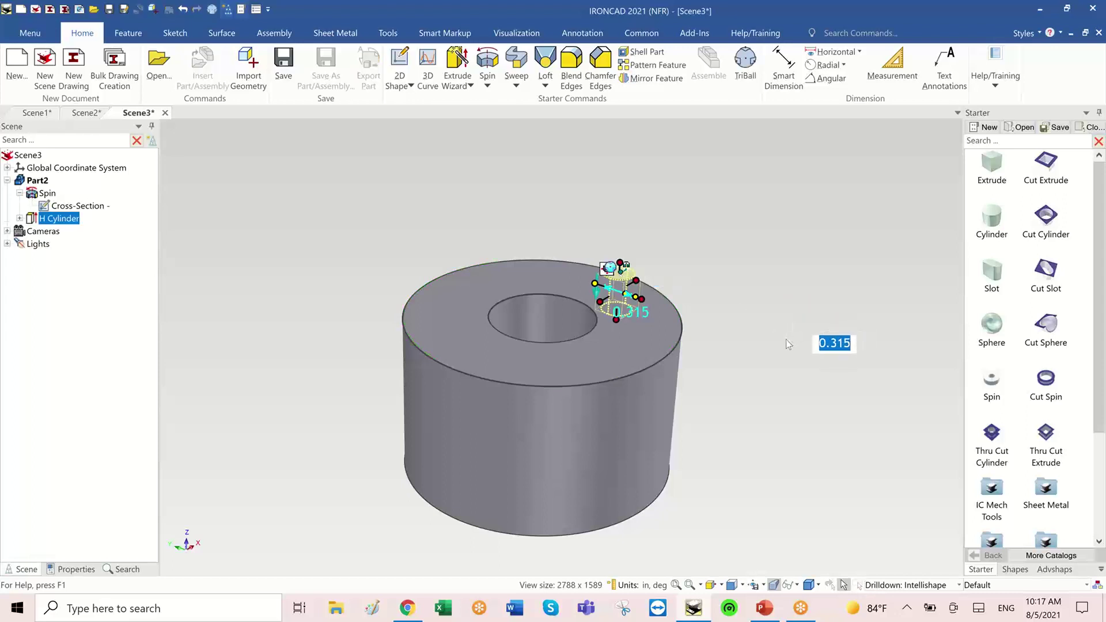
pyautogui.moveTo(785, 339); pyautogui.dragTo(794, 338, button='middle')
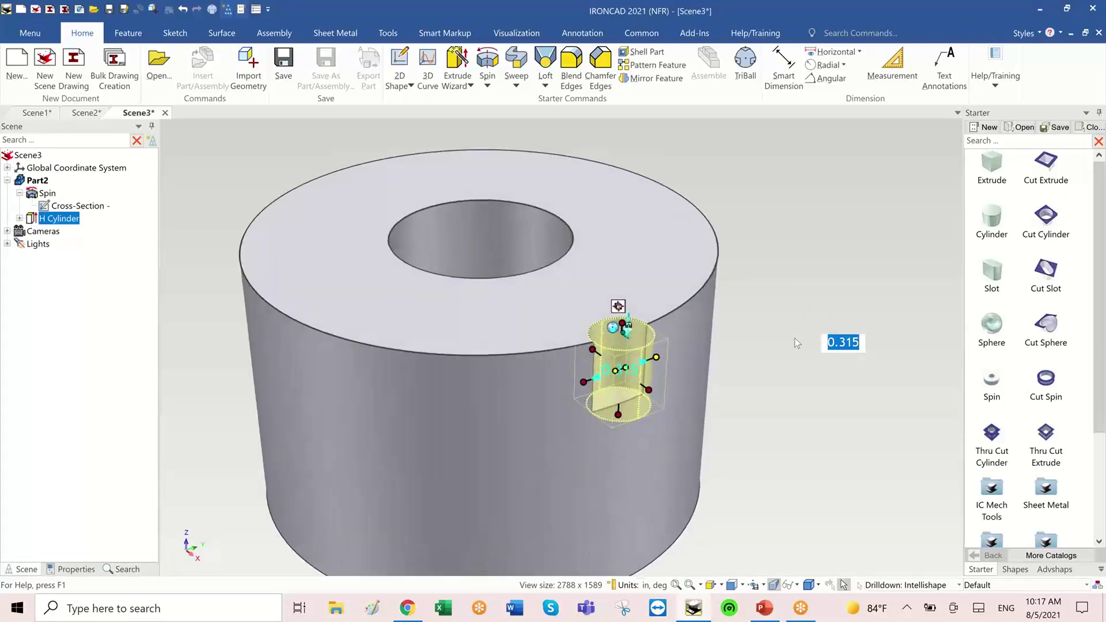
pyautogui.write('1')
pyautogui.press('Return')
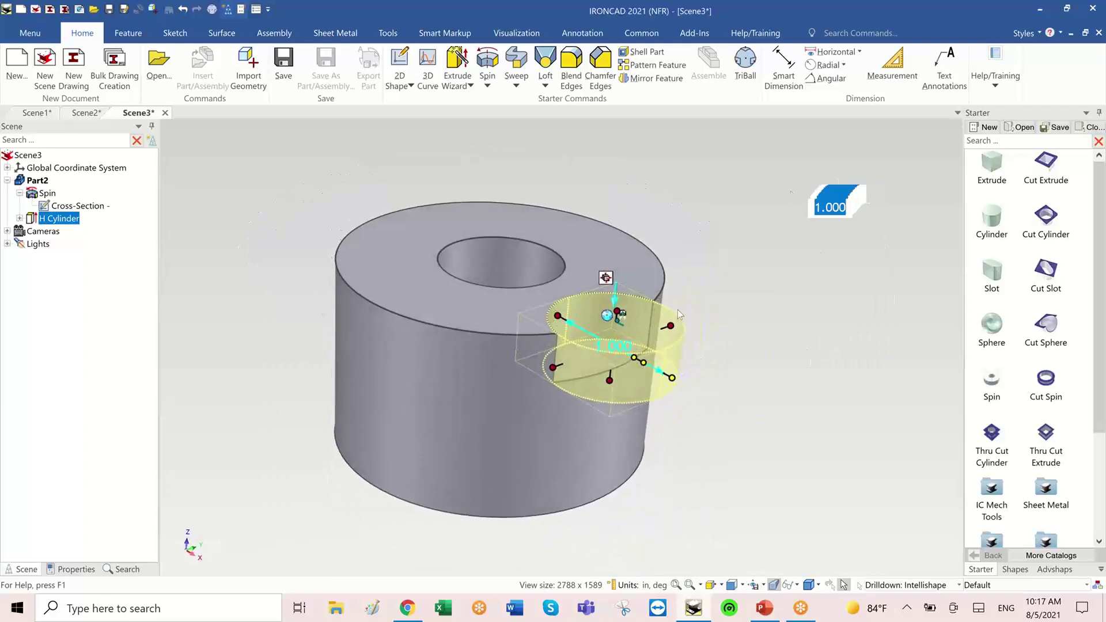
pyautogui.moveTo(616, 377); pyautogui.dragTo(610, 433)
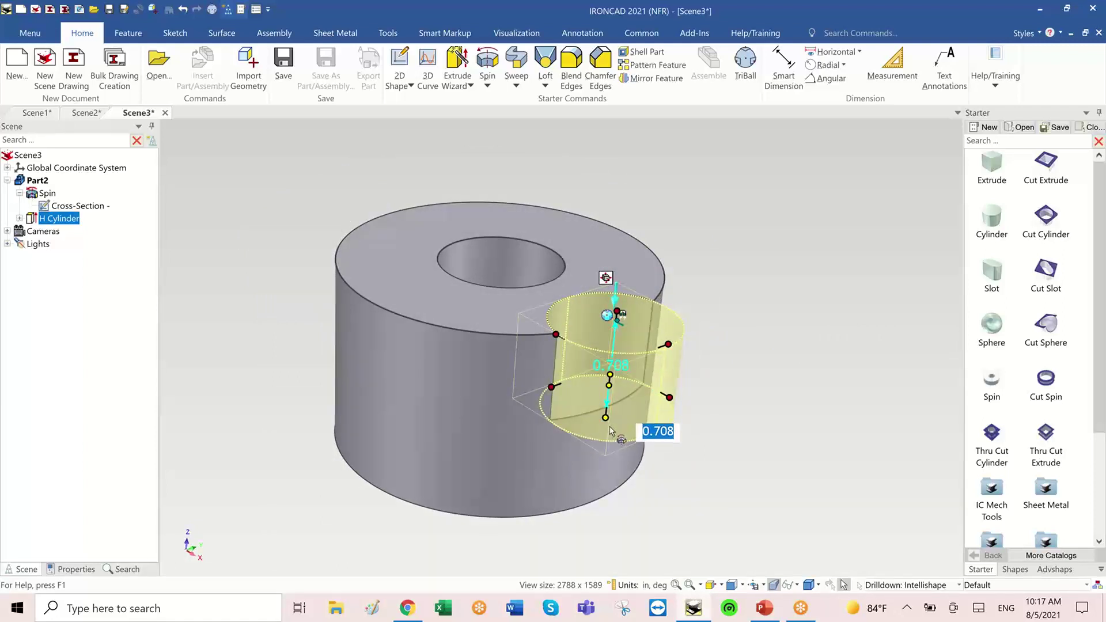
pyautogui.write('1')
pyautogui.press('Return')
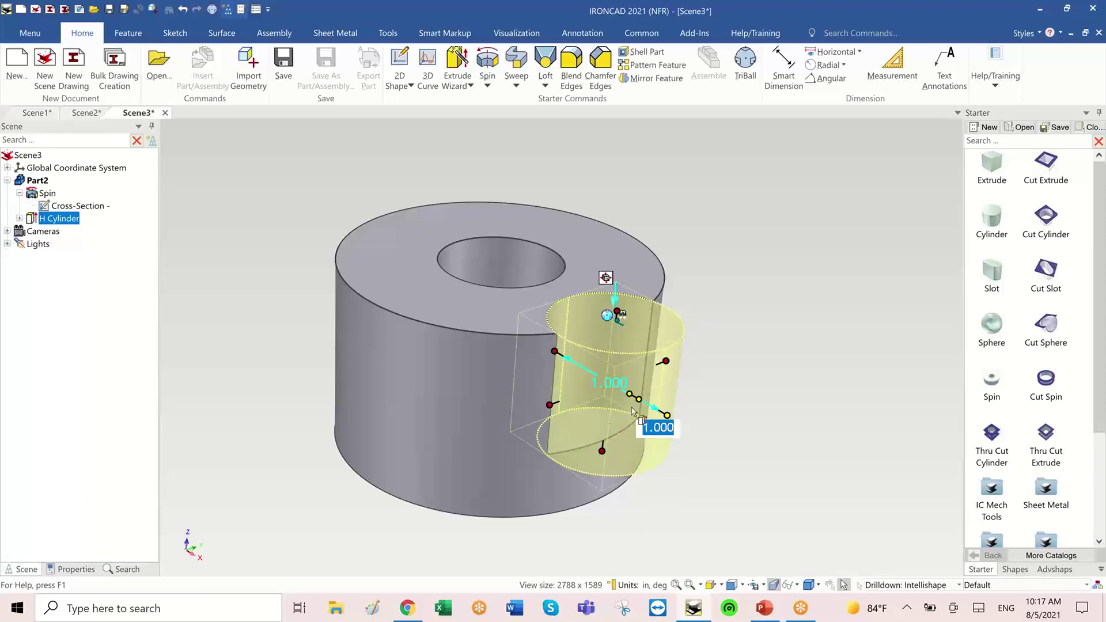
# Step: Set the forward end condition of the cylindrical edge cut to Extrude thru Part
pyautogui.click(717, 268)
pyautogui.moveTo(733, 248); pyautogui.dragTo(630, 343, button='middle')
pyautogui.click(632, 344)
pyautogui.click(636, 353)
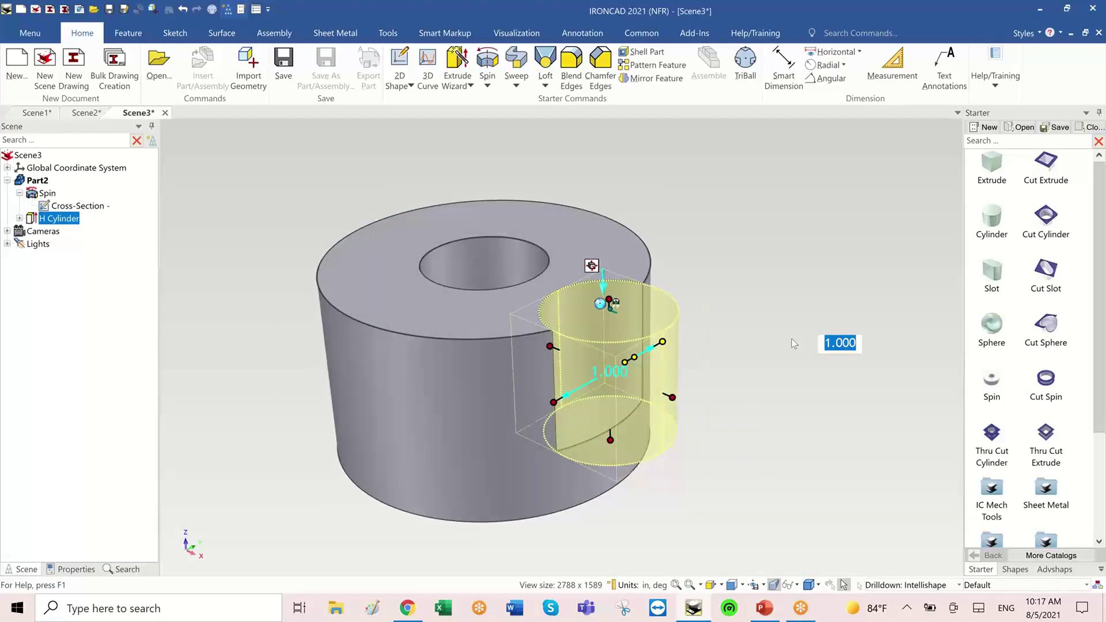
pyautogui.rightClick(571, 305)
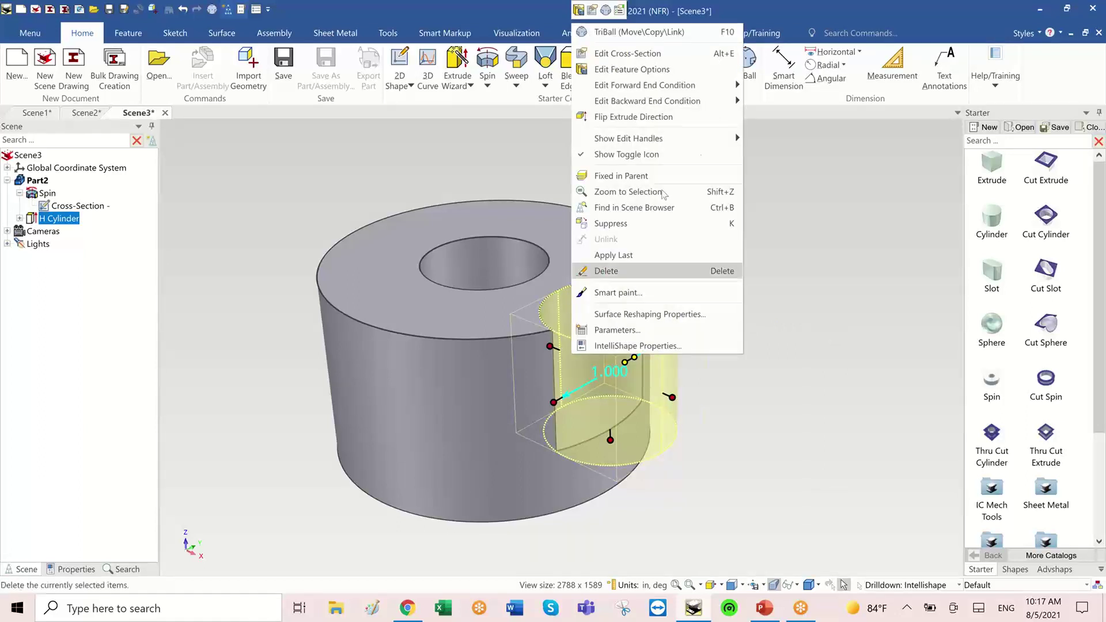
pyautogui.moveTo(730, 92)
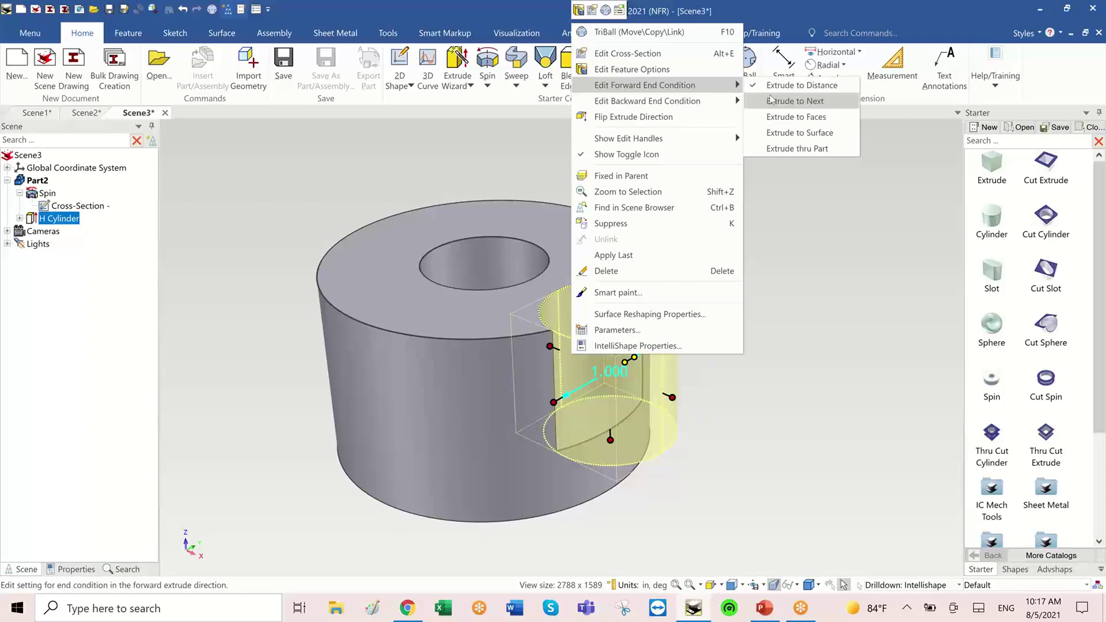
pyautogui.click(803, 148)
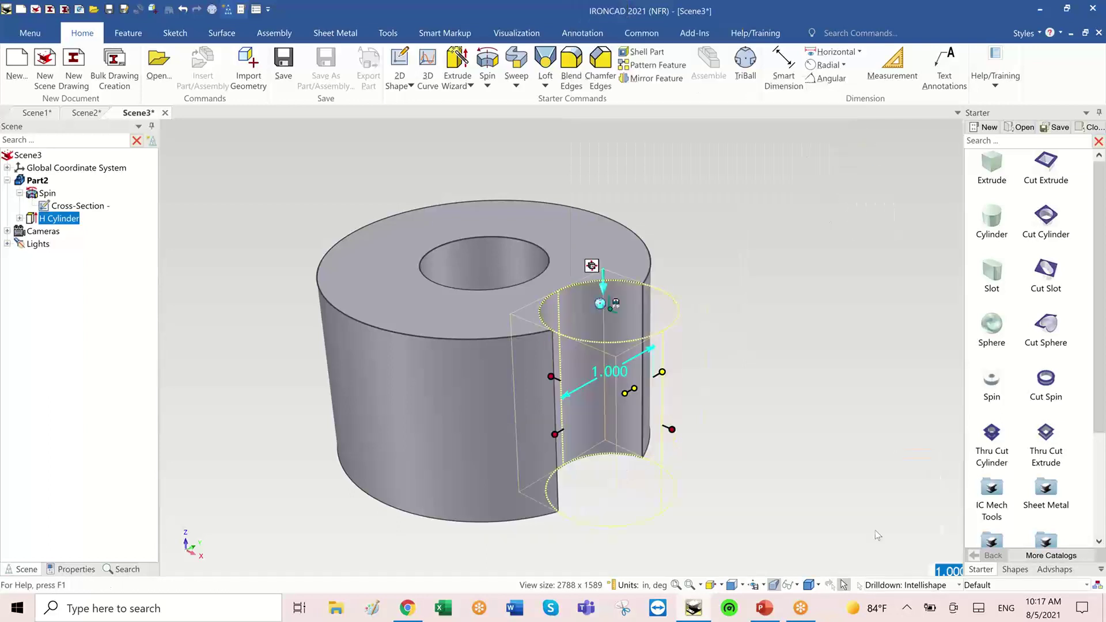
pyautogui.click(742, 420)
pyautogui.moveTo(741, 416); pyautogui.dragTo(575, 378, button='middle')
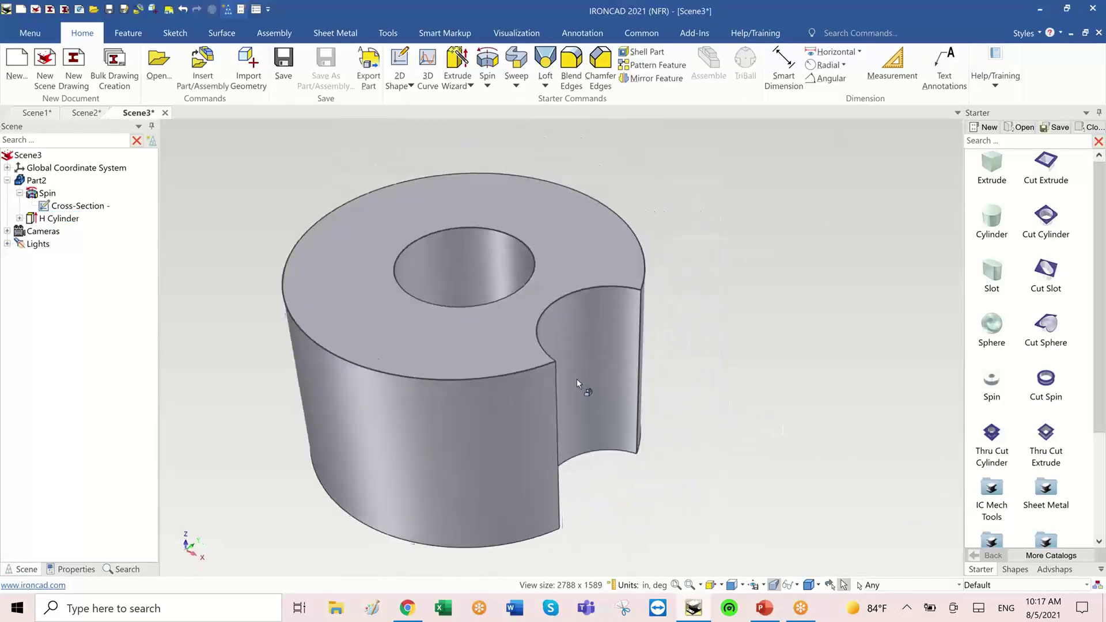
# Step: Set the diameter of the cylindrical edge cut to 0.75 in
pyautogui.click(575, 377)
pyautogui.click(583, 367)
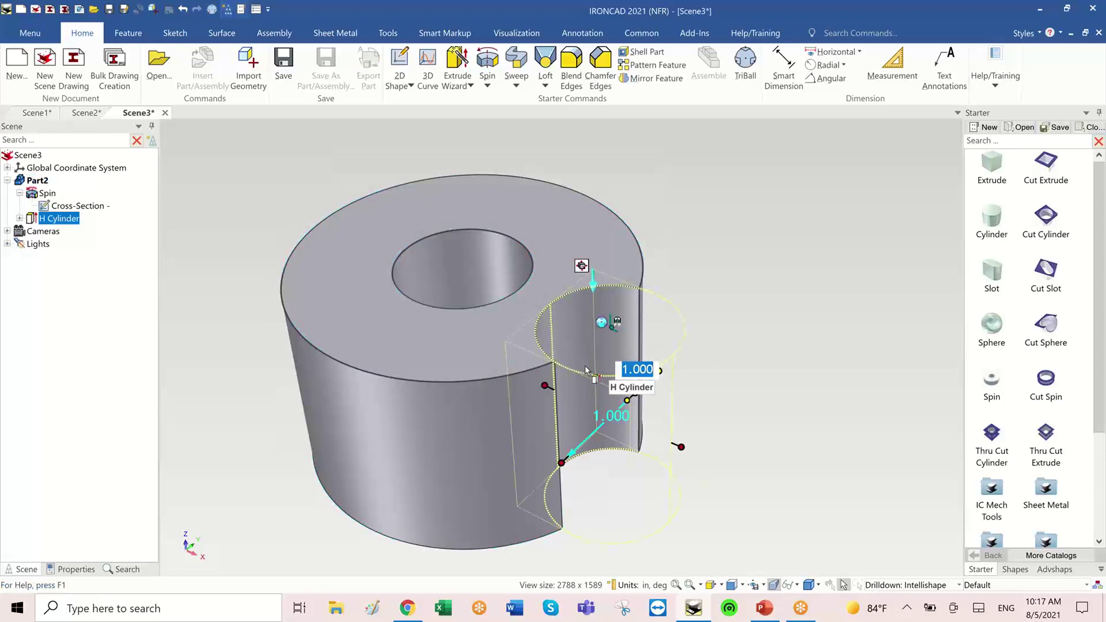
pyautogui.write('.75')
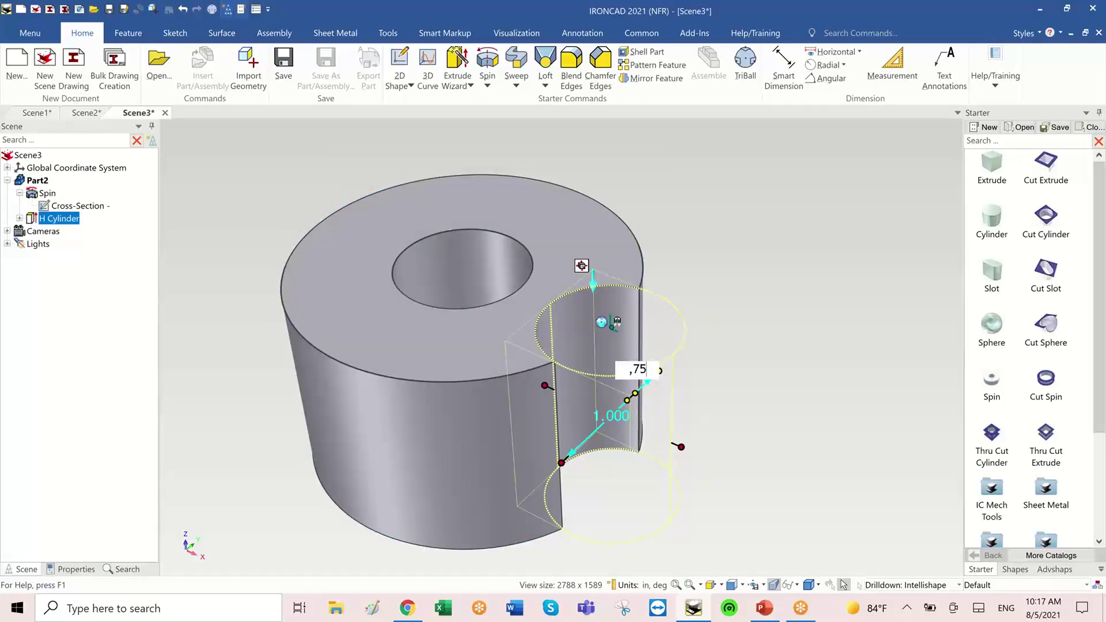
pyautogui.press('Return')
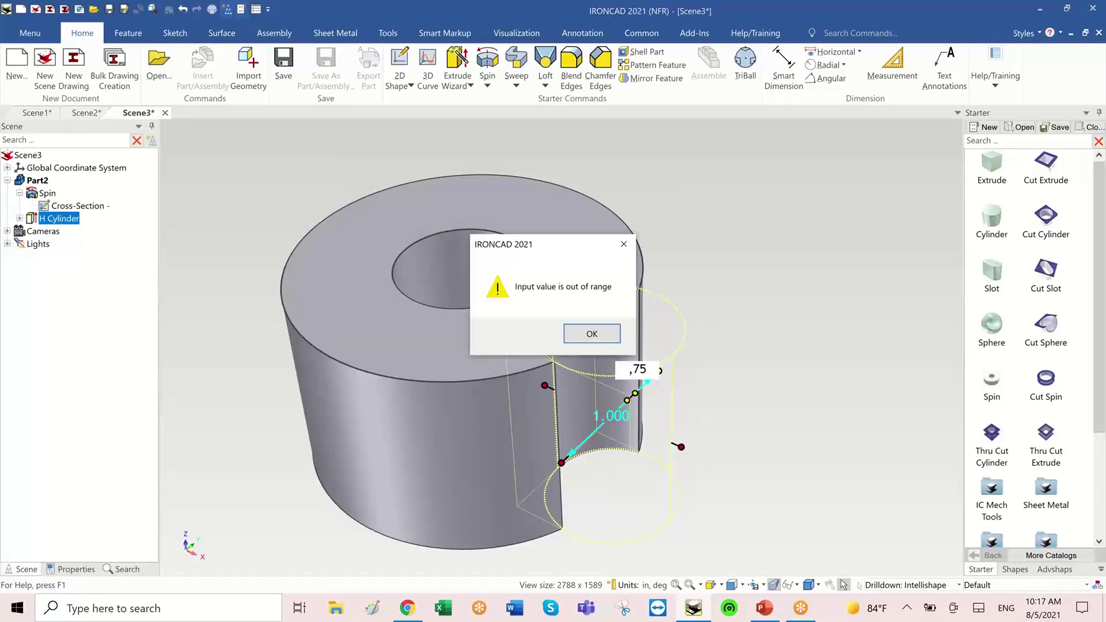
pyautogui.click(598, 341)
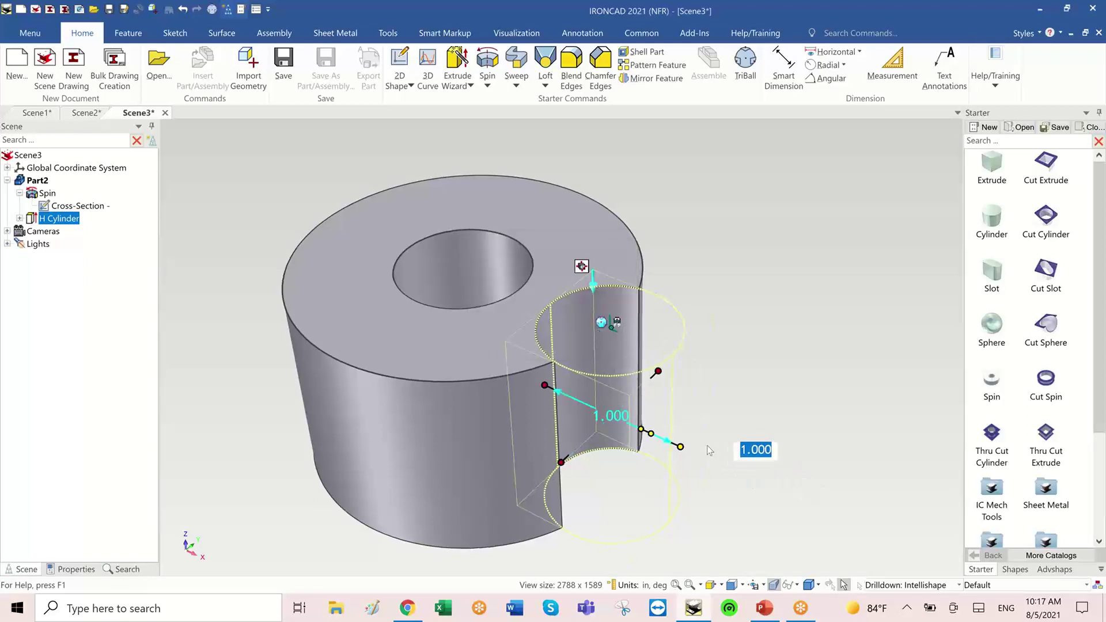
pyautogui.write('.75')
pyautogui.press('Return')
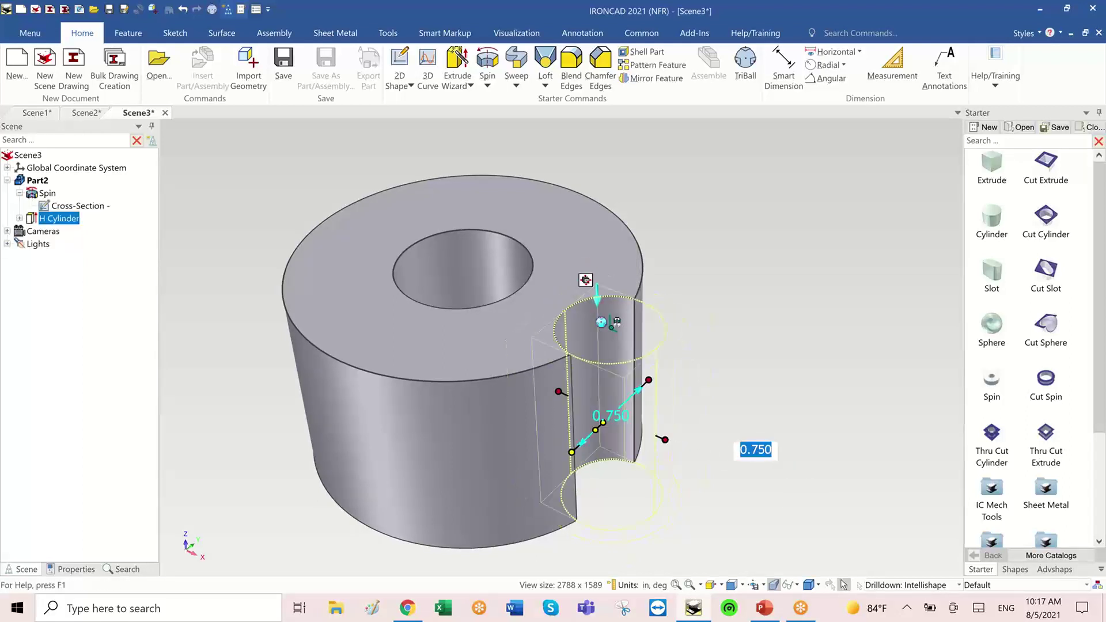
pyautogui.click(803, 405)
pyautogui.moveTo(803, 406); pyautogui.dragTo(792, 412, button='middle')
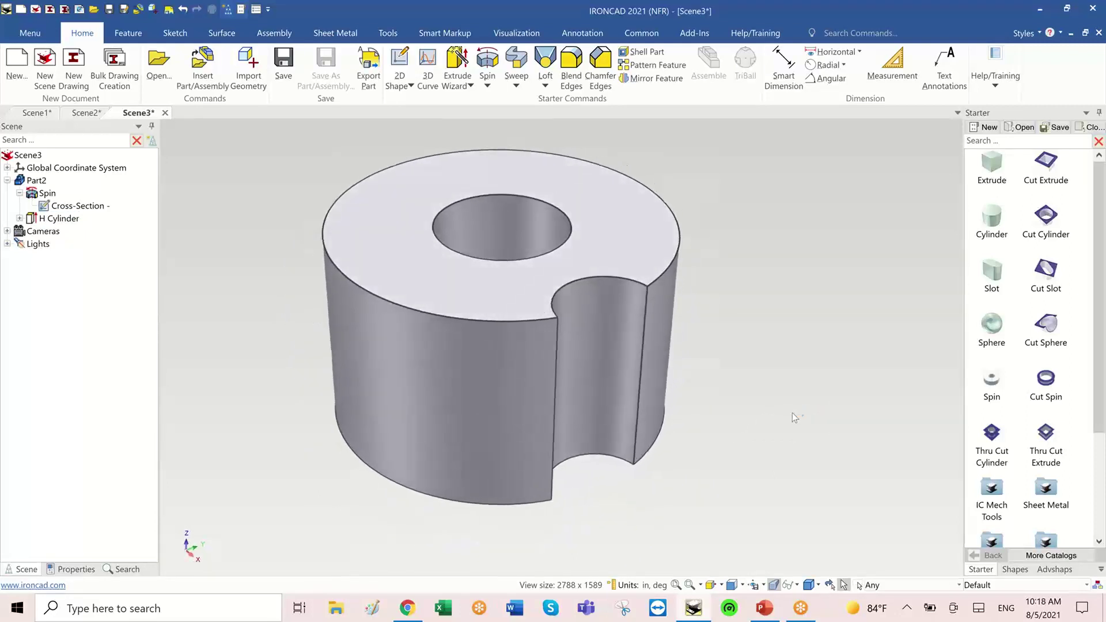
pyautogui.click(617, 330)
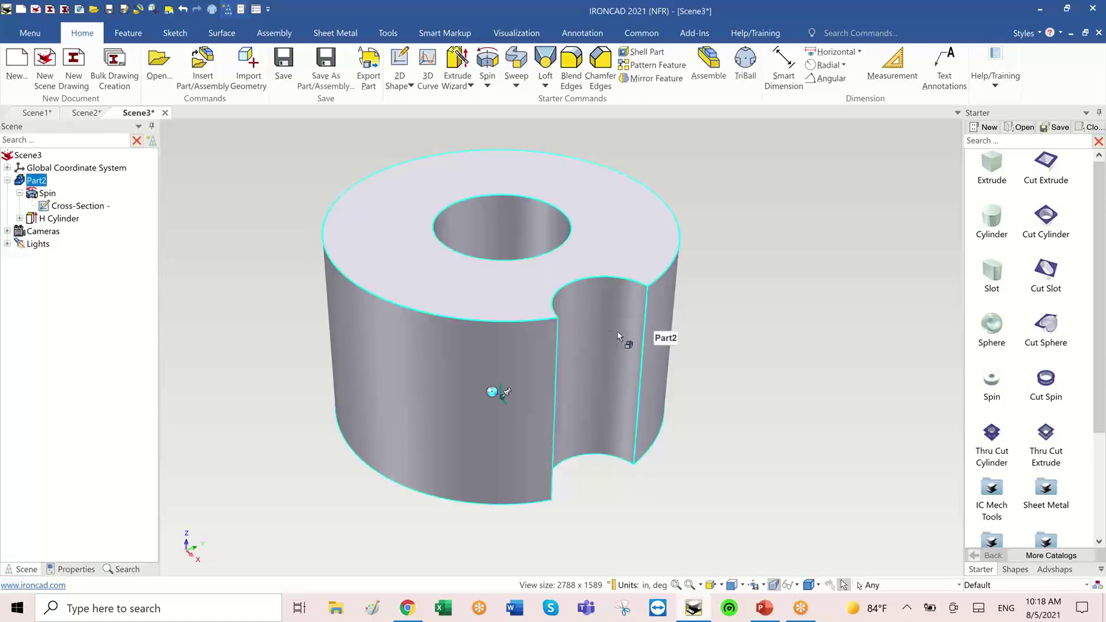
# Step: Detach the TriBall from the cylindrical edge cut and move it to the center point of the ring's central hole
pyautogui.click(610, 330)
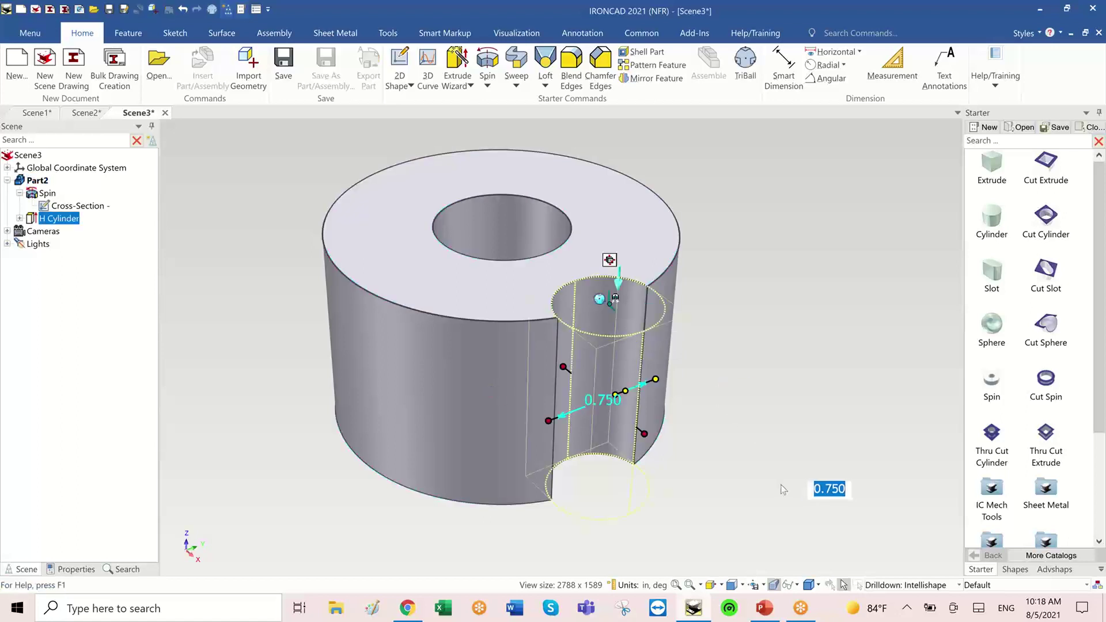
pyautogui.press('F10')
pyautogui.moveTo(742, 443)
pyautogui.mouseDown(button='middle')
pyautogui.moveTo(745, 454)
pyautogui.moveTo(741, 422)
pyautogui.mouseUp(button='middle')
pyautogui.press('space')
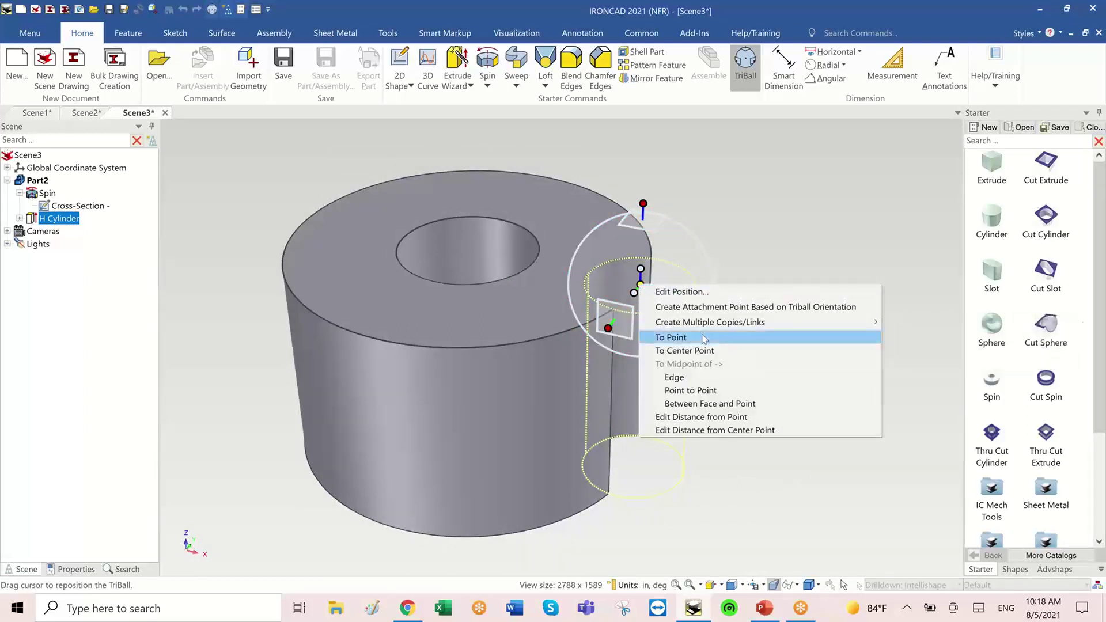
pyautogui.click(702, 351)
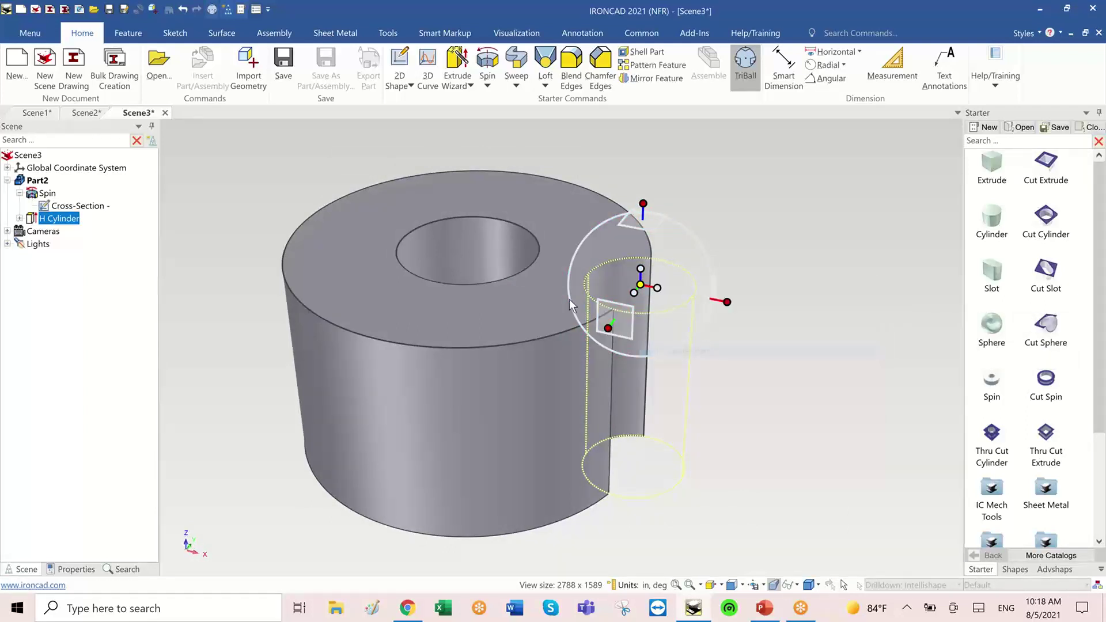
pyautogui.click(519, 273)
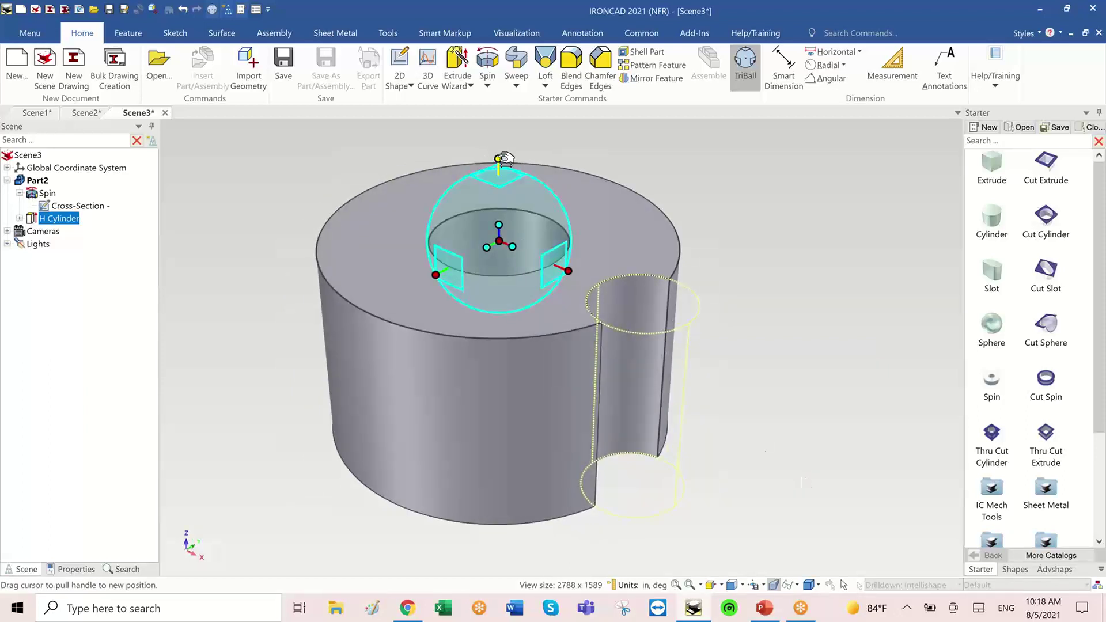
# Step: Rotate the edge cut about the TriBall's vertical axis as 5 linked copies, spacing the notches evenly around the ring
pyautogui.click(499, 158)
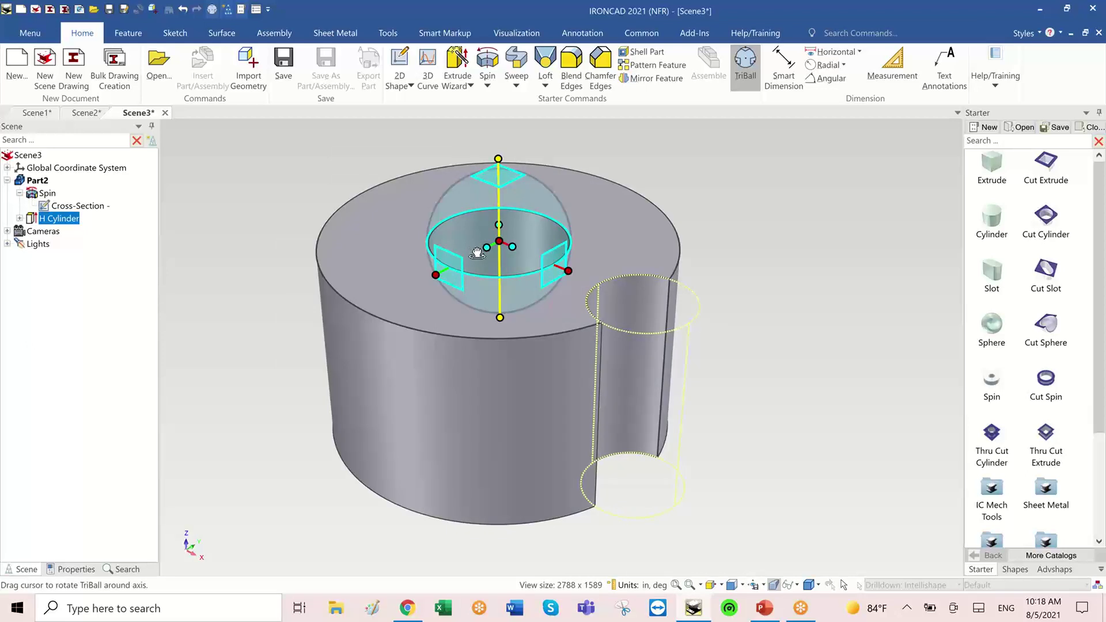
pyautogui.moveTo(477, 253); pyautogui.dragTo(518, 226)
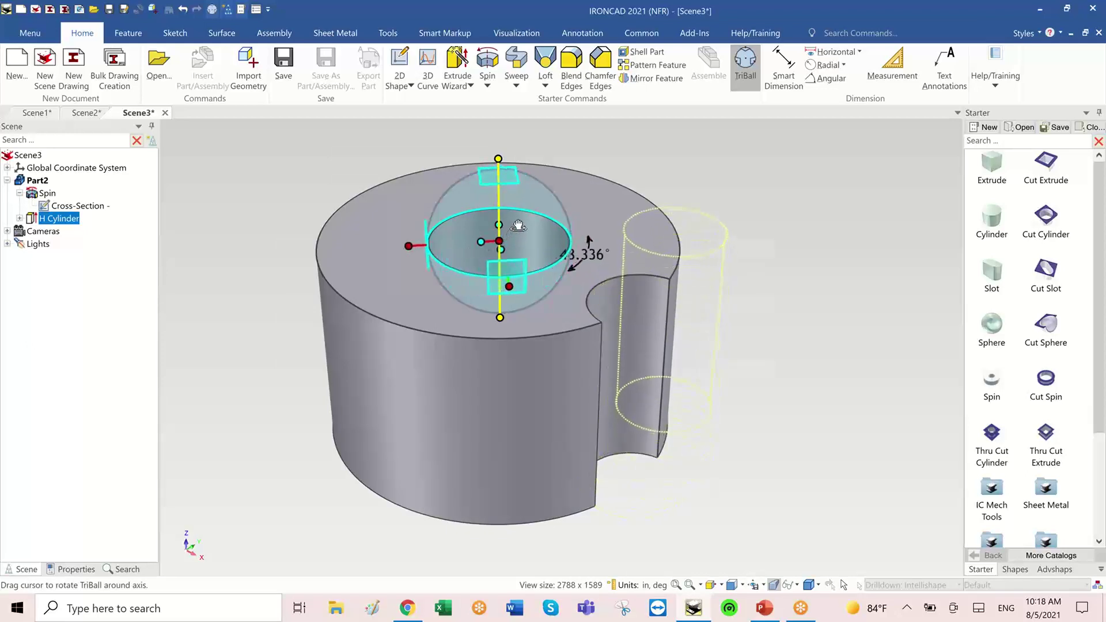
pyautogui.moveTo(518, 226); pyautogui.dragTo(515, 220, button='right')
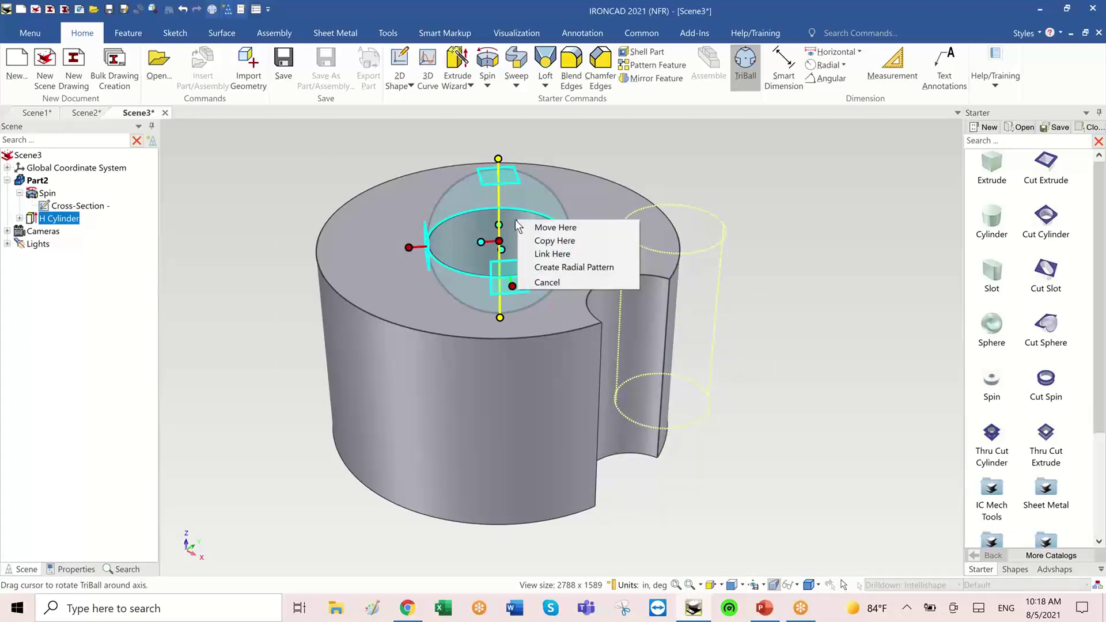
pyautogui.click(560, 258)
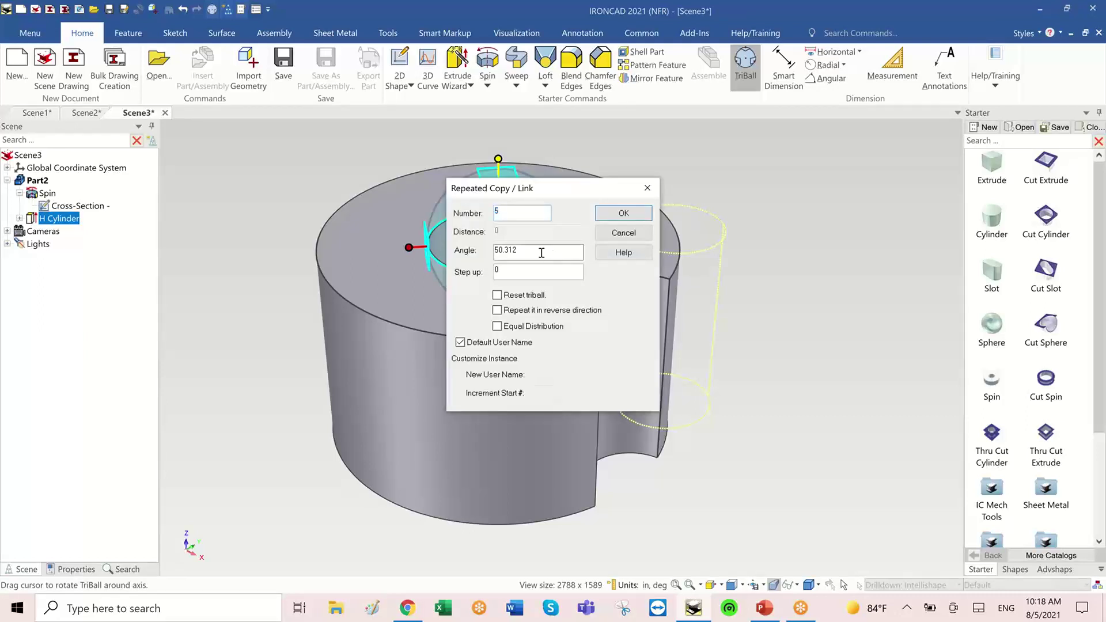
pyautogui.doubleClick(541, 252)
pyautogui.click(625, 213)
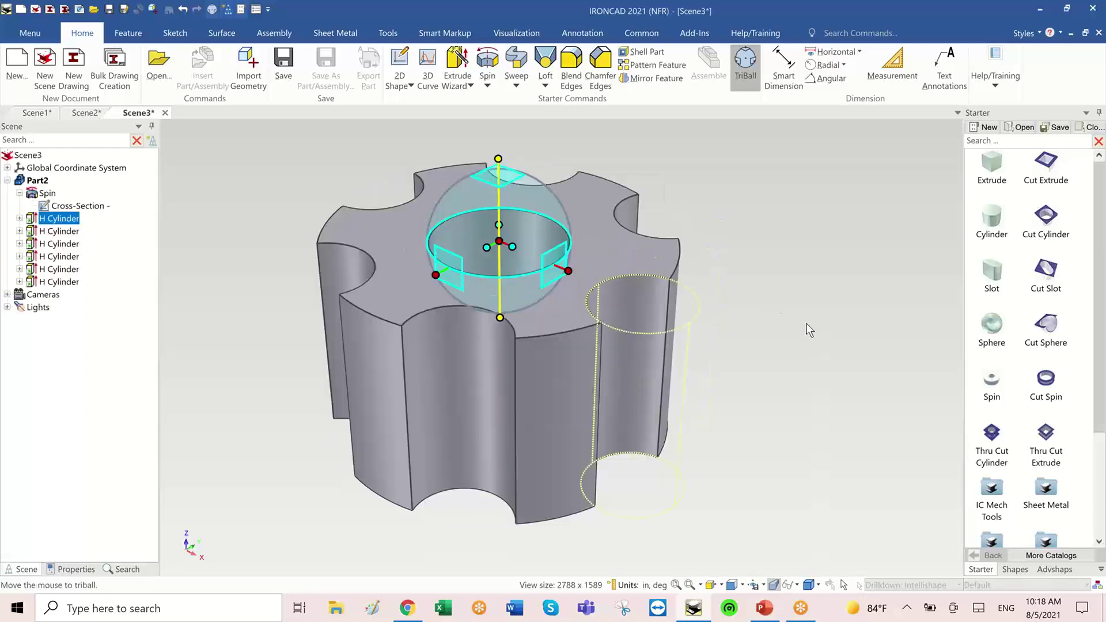
pyautogui.click(837, 317)
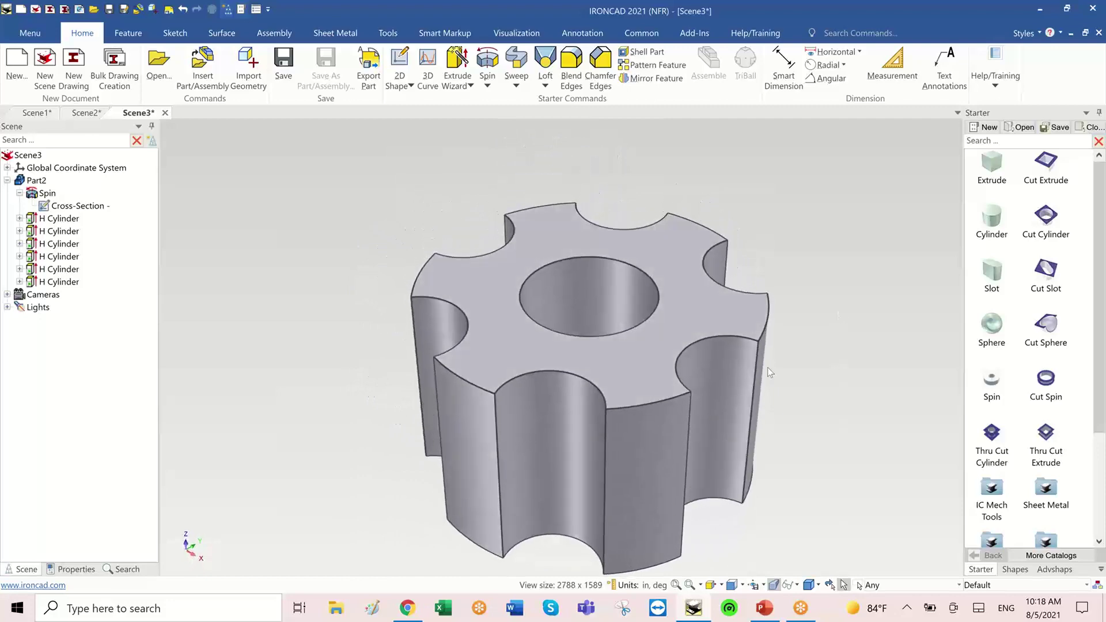
# Step: Examine which shapes are linked to the original cylindrical edge cut in its IntelliShape properties
pyautogui.click(712, 374)
pyautogui.click(712, 374)
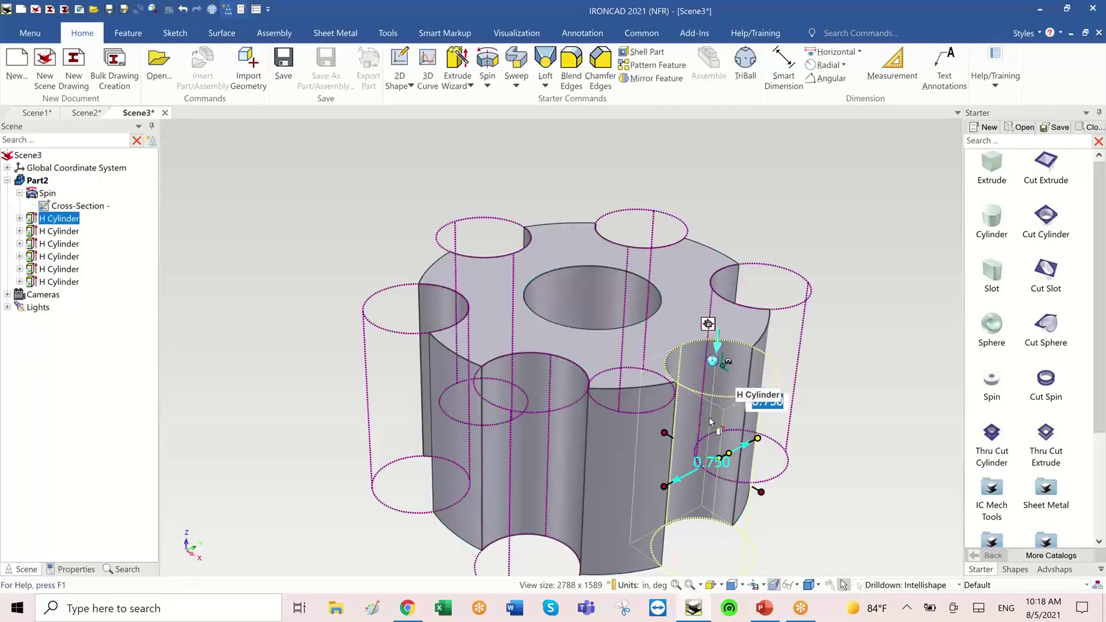
pyautogui.rightClick(659, 364)
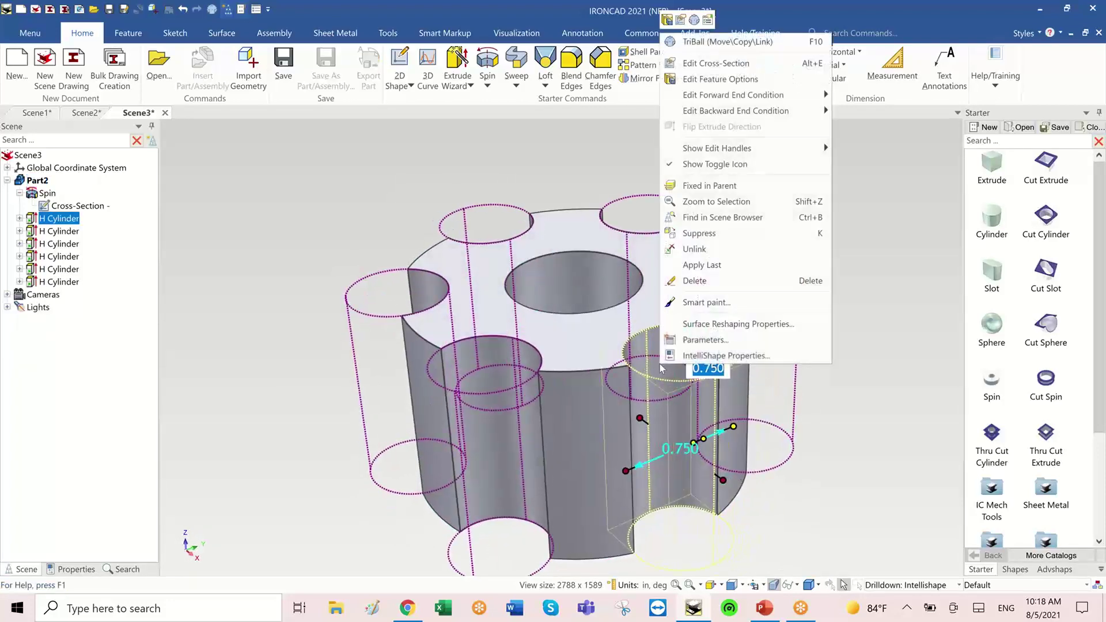
pyautogui.click(719, 356)
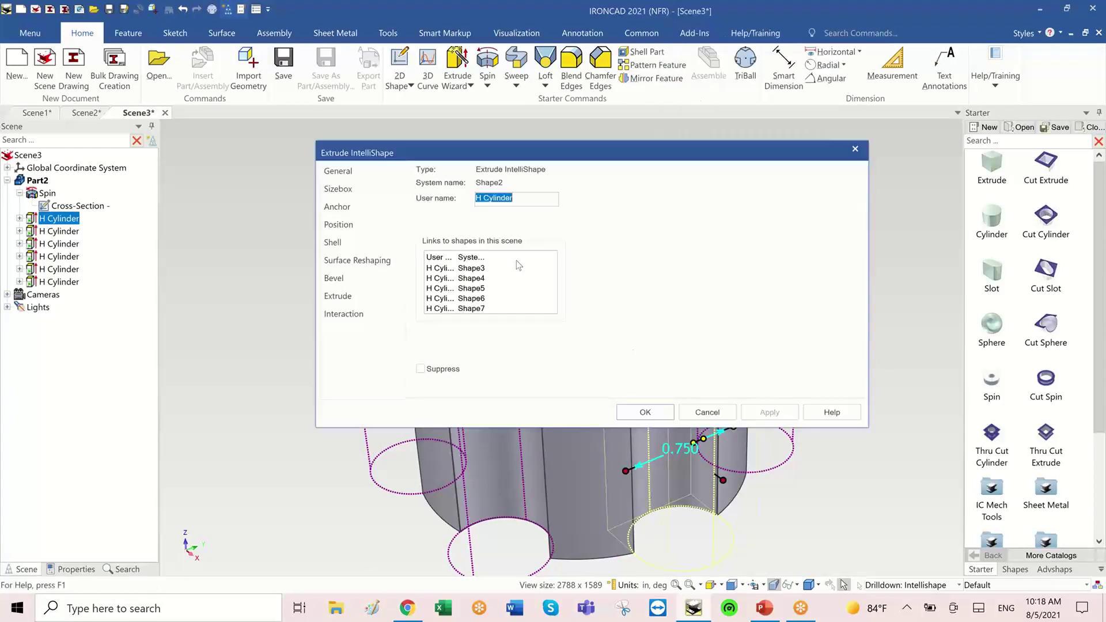
pyautogui.click(478, 282)
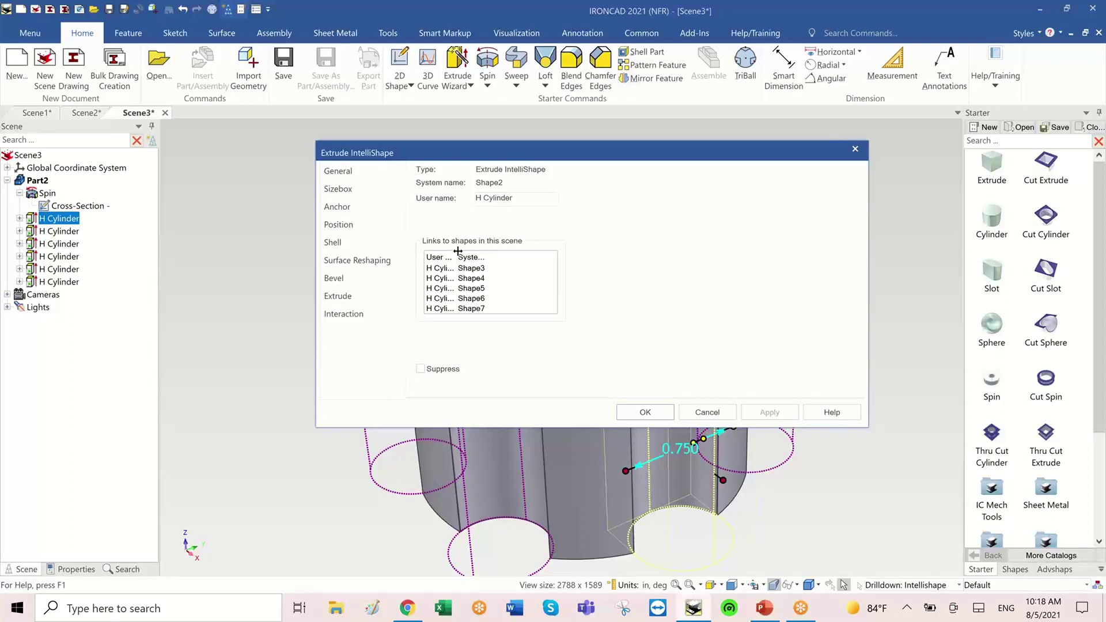
pyautogui.moveTo(457, 252)
pyautogui.mouseDown()
pyautogui.moveTo(493, 252)
pyautogui.moveTo(476, 252)
pyautogui.mouseUp()
pyautogui.click(671, 410)
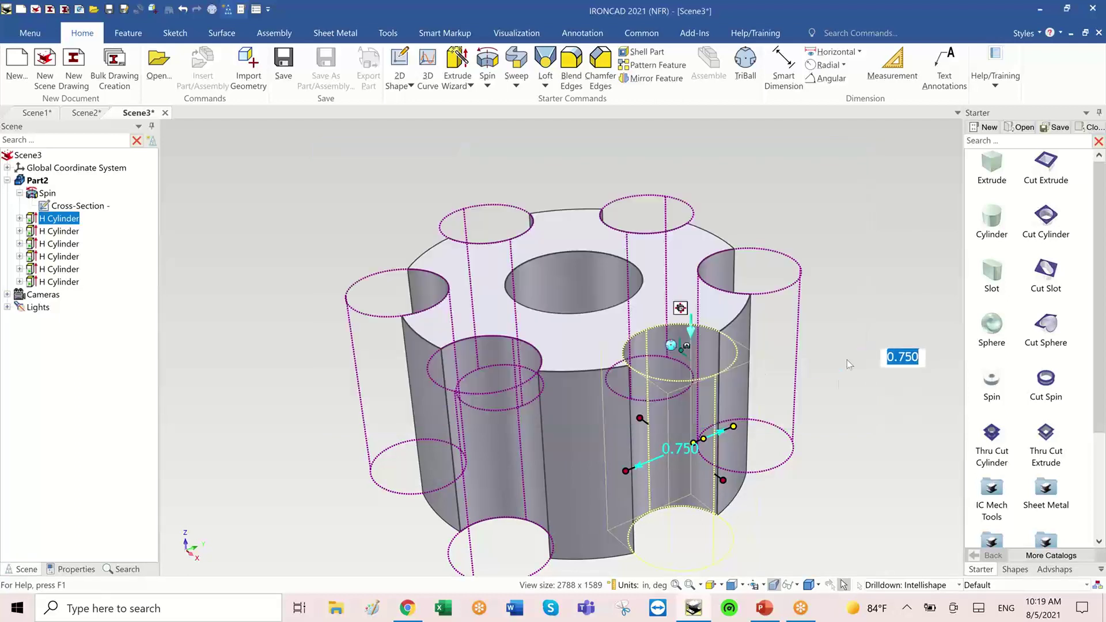
pyautogui.click(835, 390)
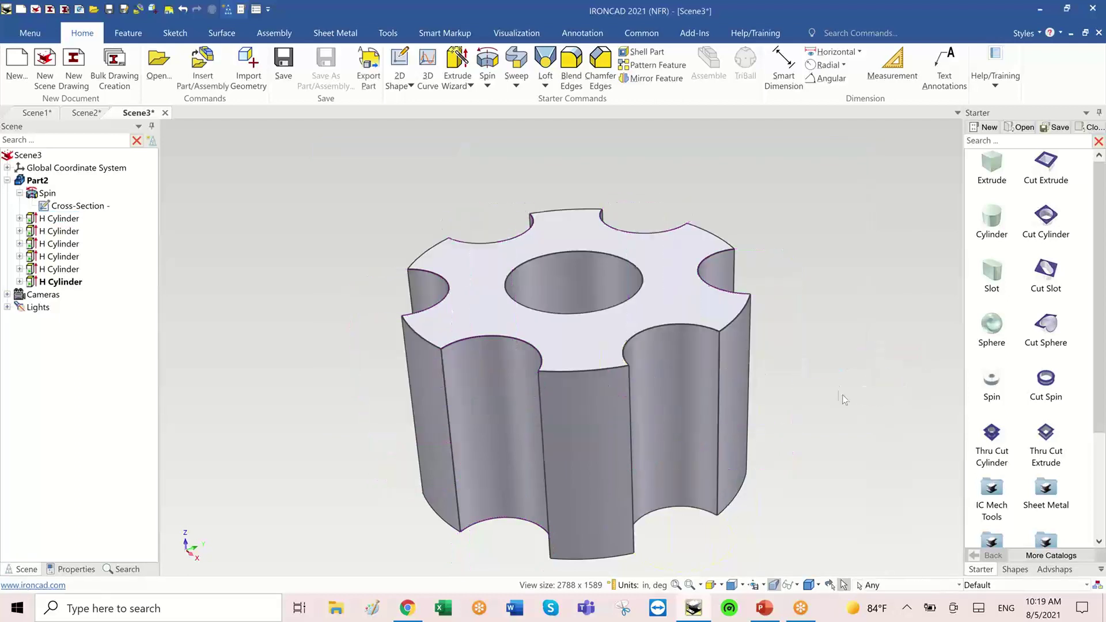
# Step: Lengthen the Spin shape downward with its feature options open, placing the lower cross-section edge about 1.5 in below the sketch origin
pyautogui.scroll(-3, 842, 395)
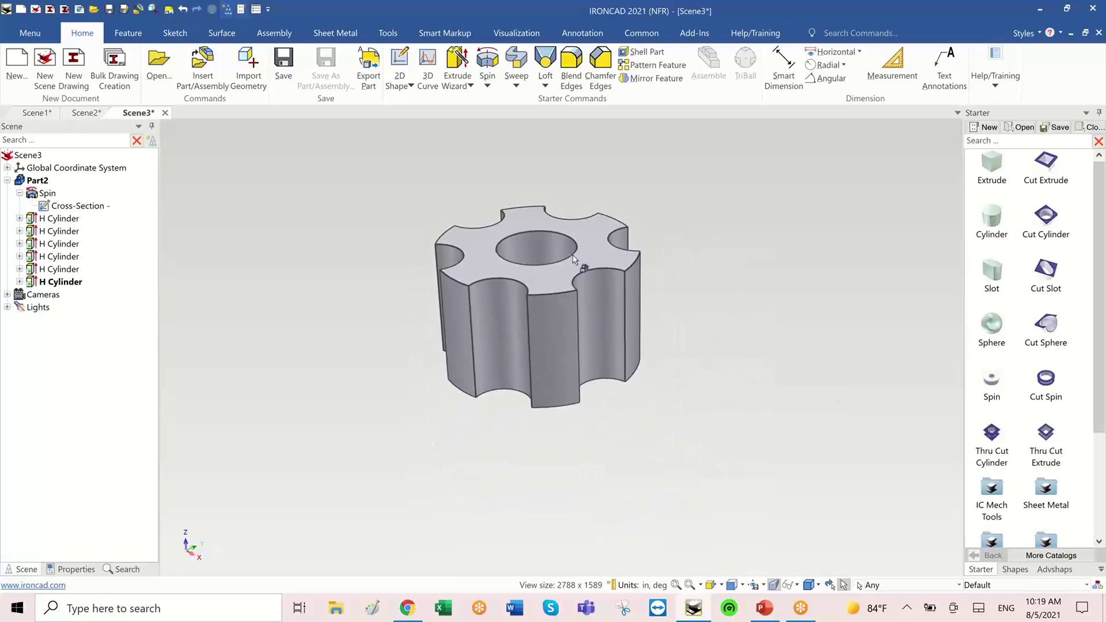
pyautogui.click(580, 248)
pyautogui.click(587, 250)
pyautogui.moveTo(722, 517); pyautogui.dragTo(596, 402, button='middle')
pyautogui.moveTo(567, 321); pyautogui.dragTo(636, 257, button='middle')
pyautogui.click(636, 245)
pyautogui.click(648, 251)
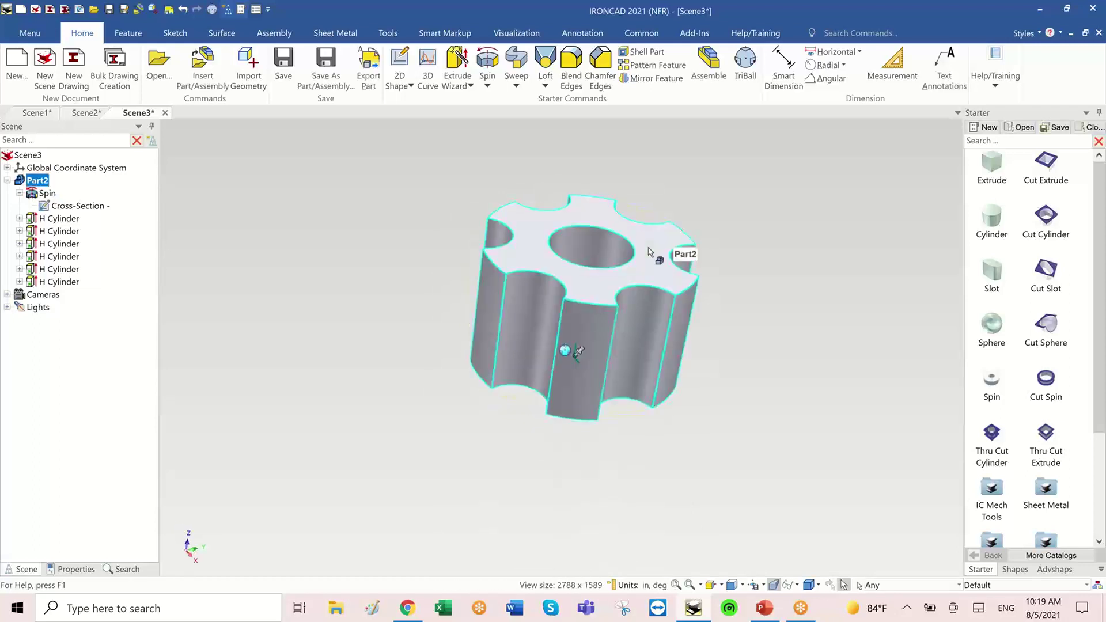
pyautogui.click(645, 249)
pyautogui.moveTo(645, 249); pyautogui.dragTo(622, 346, button='middle')
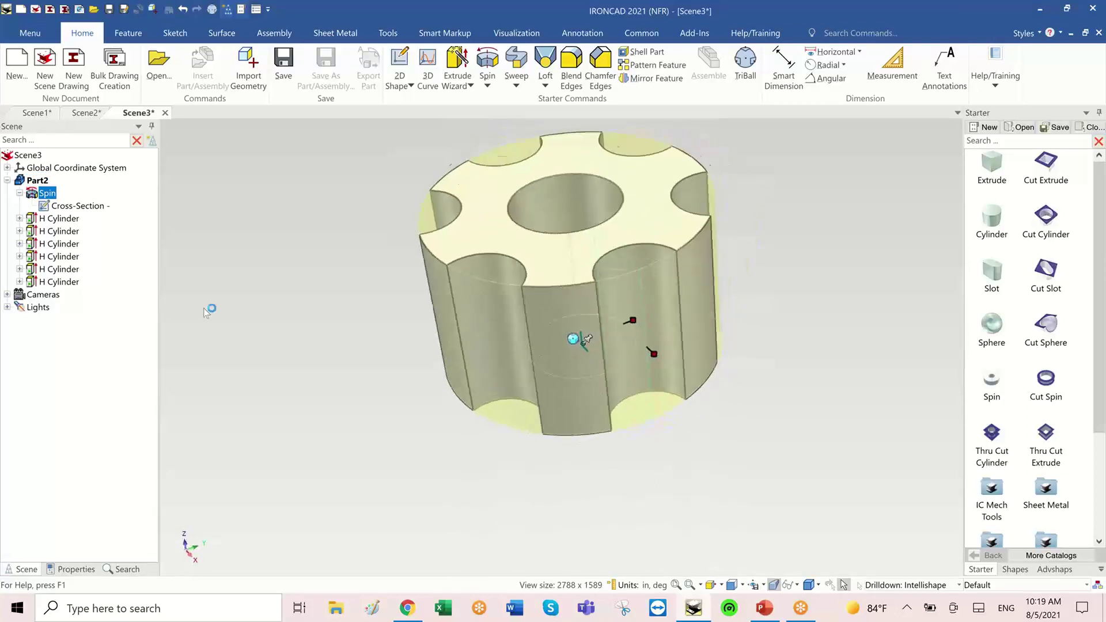
pyautogui.rightClick(48, 196)
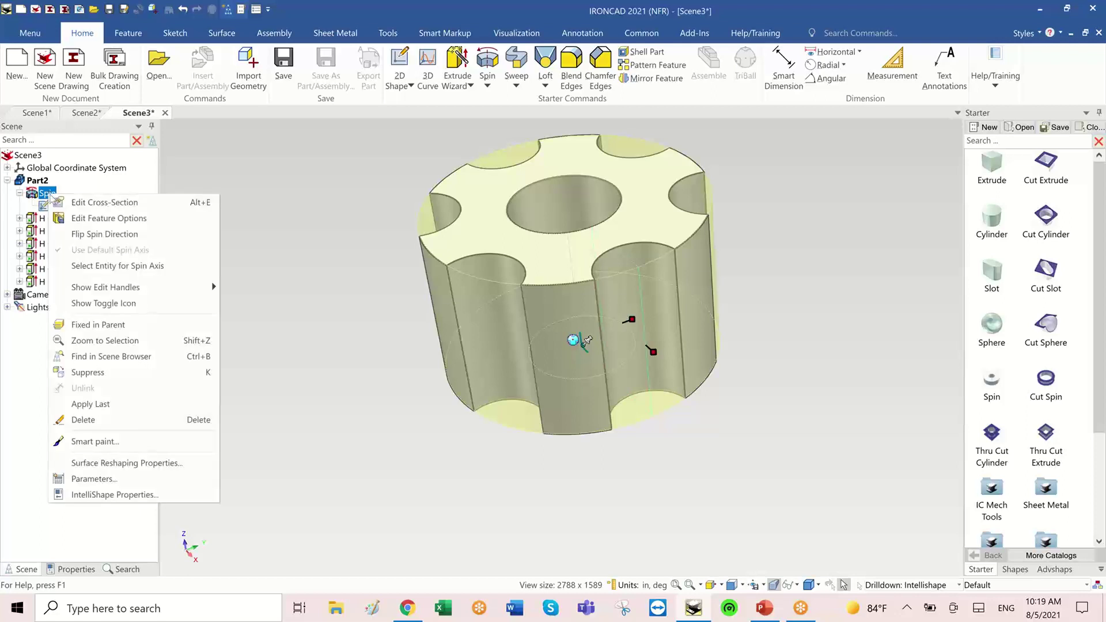
pyautogui.click(121, 222)
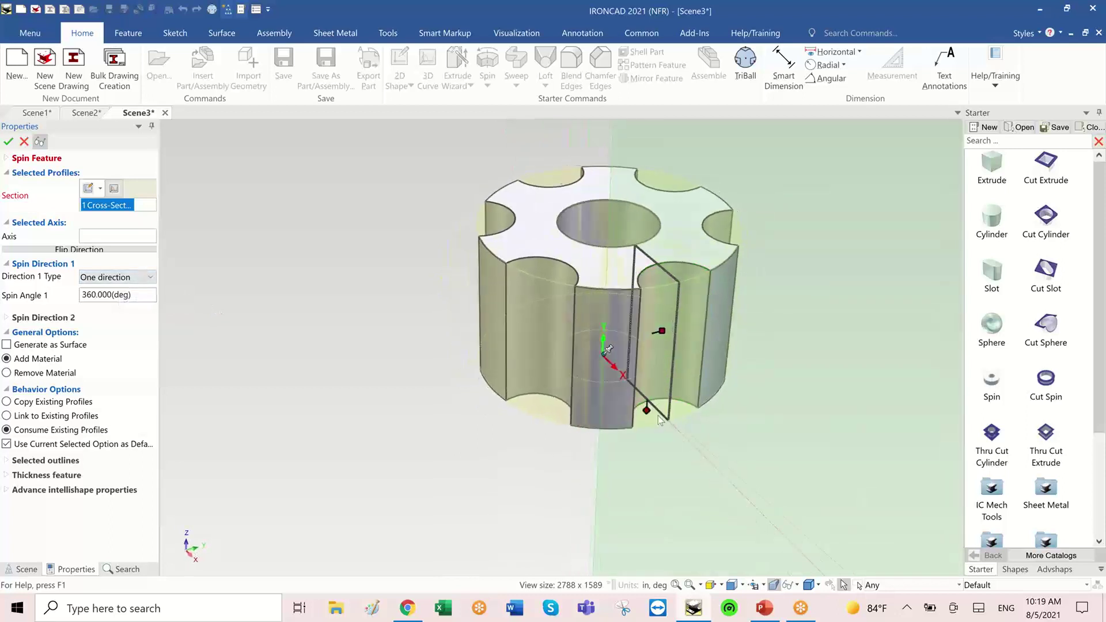
pyautogui.moveTo(649, 402); pyautogui.dragTo(644, 528)
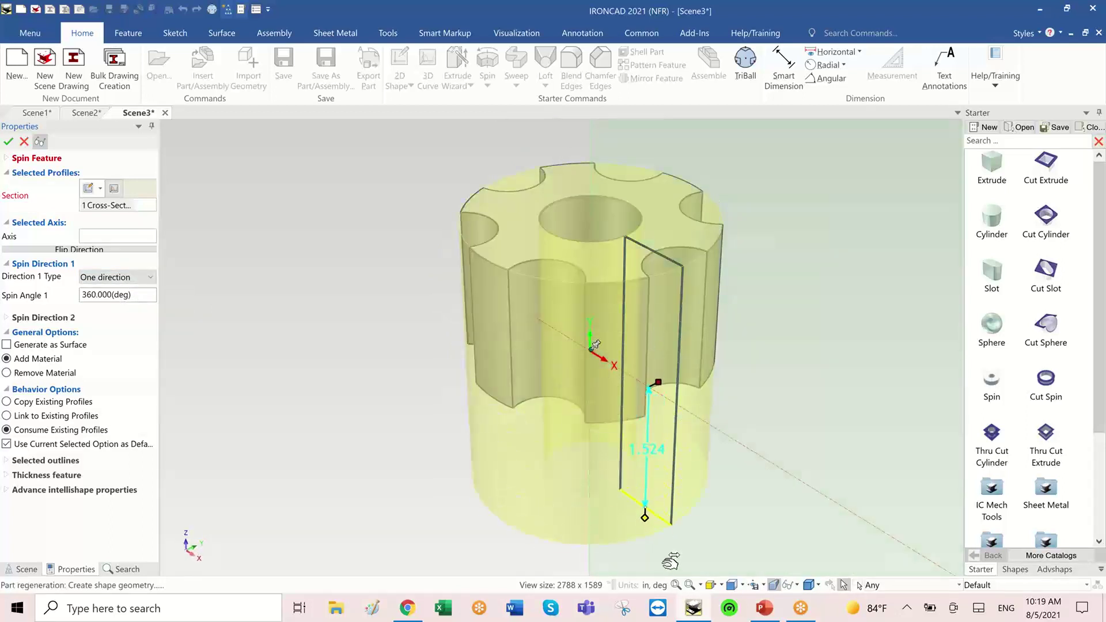
pyautogui.click(8, 141)
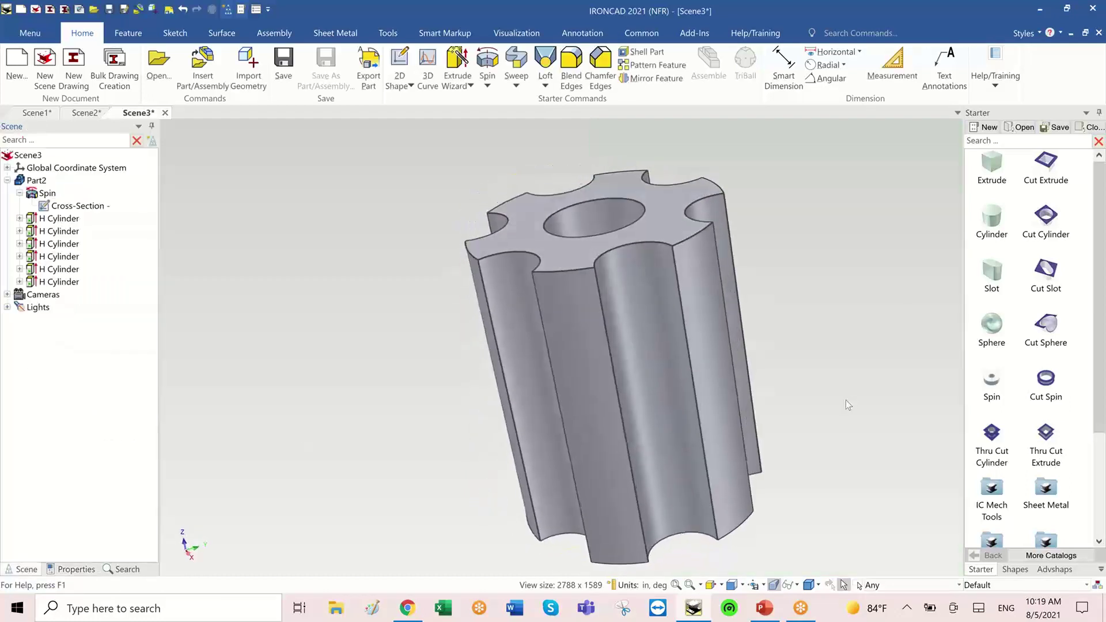
# Step: Extend the Spin shape's upper end well above the notches and view the part from the side
pyautogui.click(617, 362)
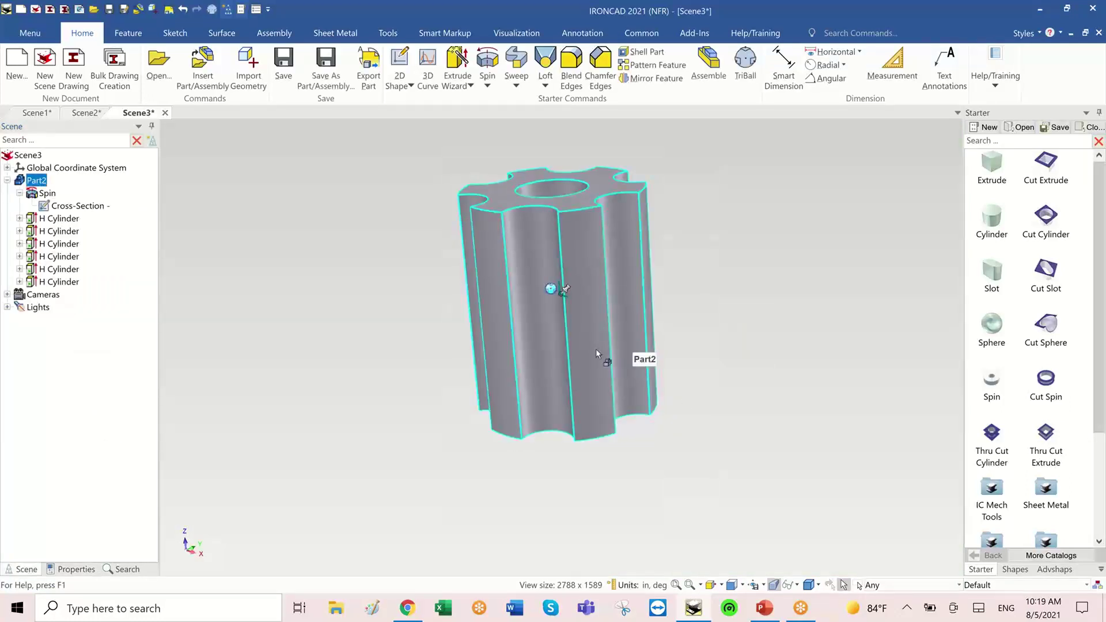
pyautogui.moveTo(595, 246); pyautogui.dragTo(609, 192, button='middle')
pyautogui.click(621, 213)
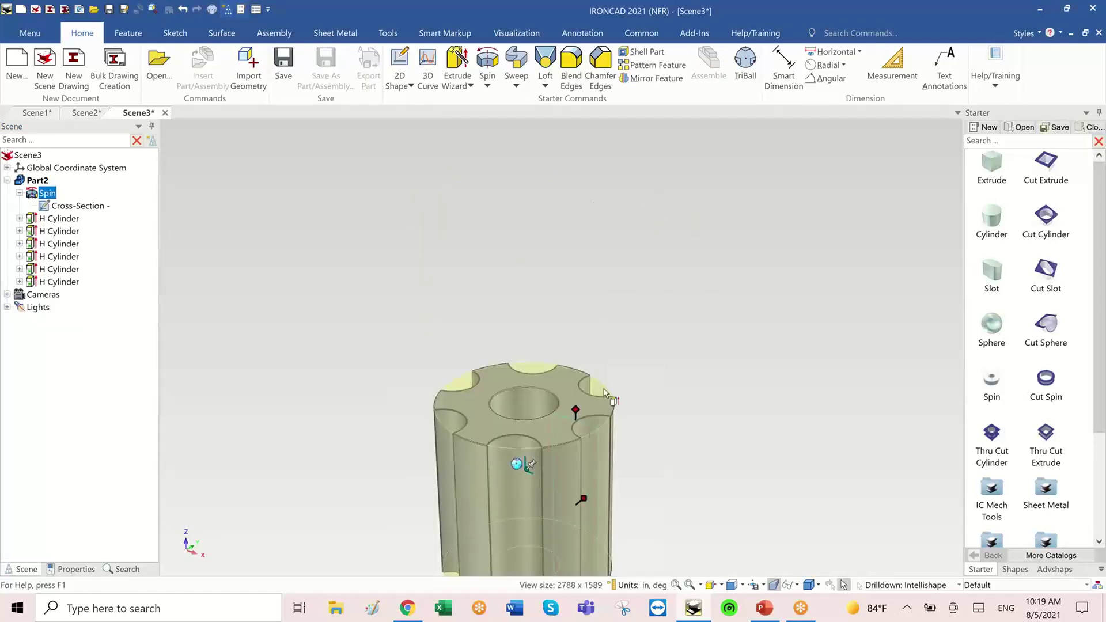
pyautogui.moveTo(579, 406); pyautogui.dragTo(606, 180)
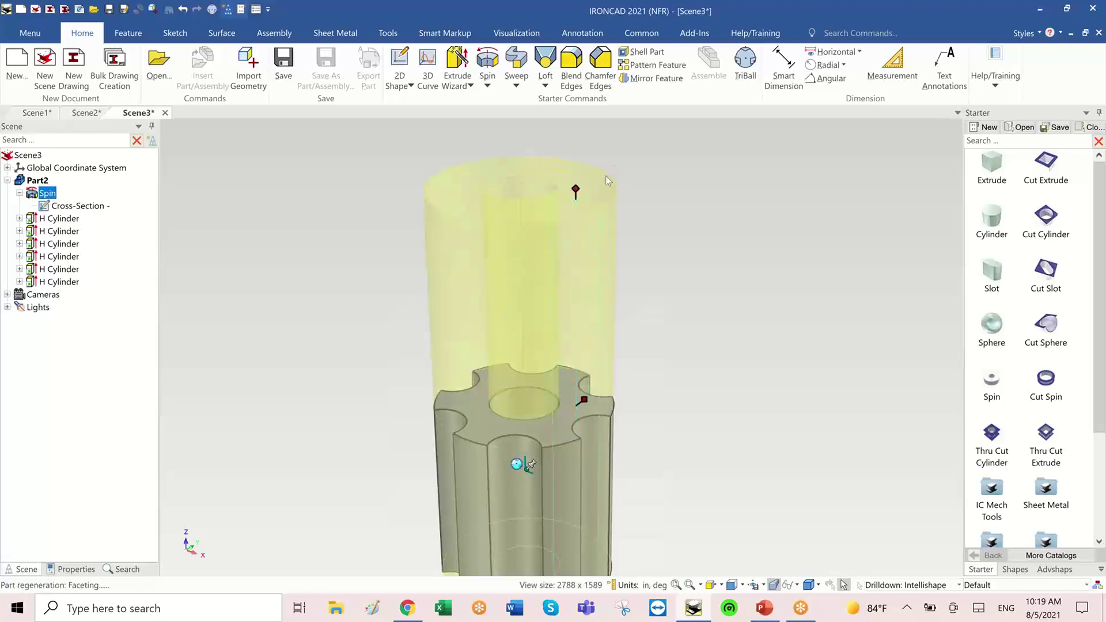
pyautogui.moveTo(789, 335); pyautogui.dragTo(580, 243, button='middle')
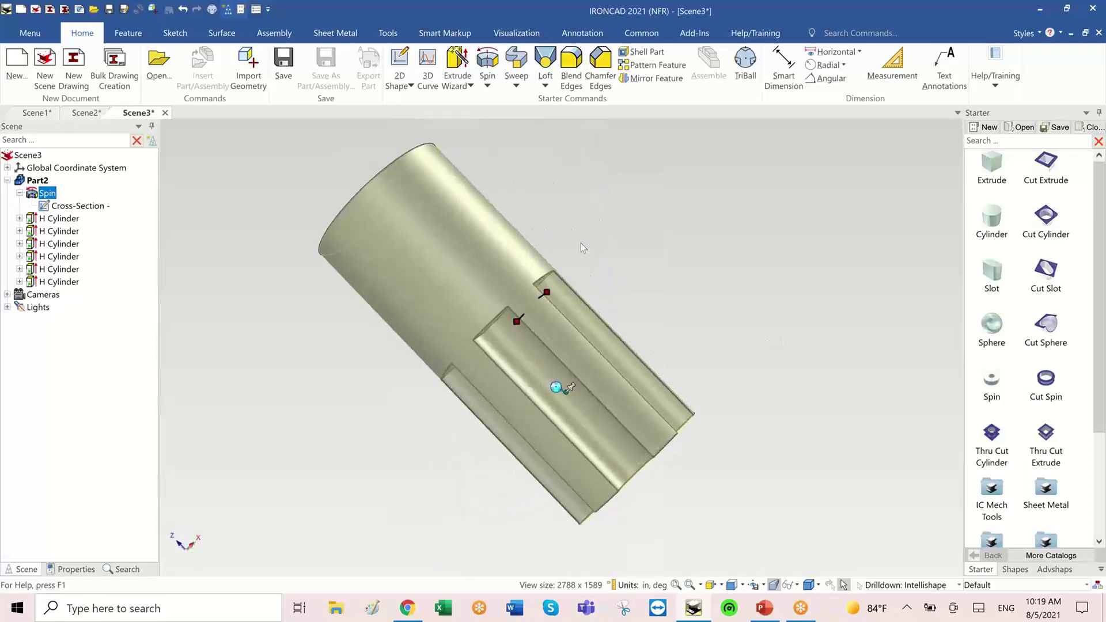
# Step: Set the backward end condition of the original linked cylinder cut to Extrude thru Part
pyautogui.click(723, 264)
pyautogui.moveTo(723, 263)
pyautogui.mouseDown(button='middle')
pyautogui.moveTo(592, 406)
pyautogui.moveTo(593, 396)
pyautogui.moveTo(552, 395)
pyautogui.moveTo(565, 416)
pyautogui.moveTo(571, 389)
pyautogui.moveTo(576, 403)
pyautogui.moveTo(599, 406)
pyautogui.moveTo(544, 341)
pyautogui.mouseUp(button='middle')
pyautogui.click(570, 384)
pyautogui.click(557, 350)
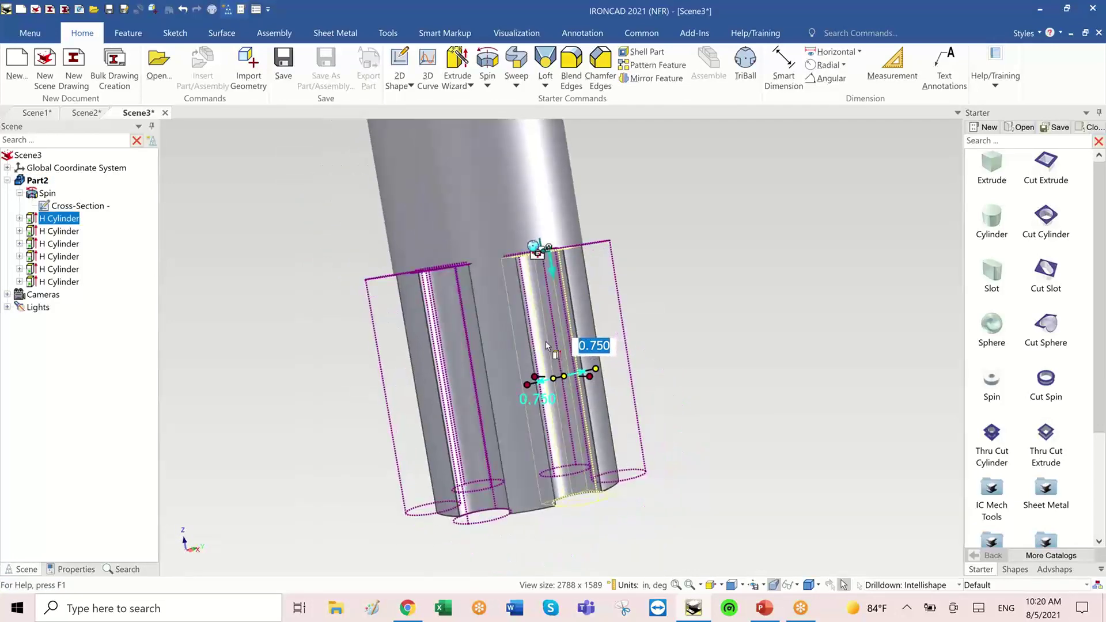
pyautogui.rightClick(545, 341)
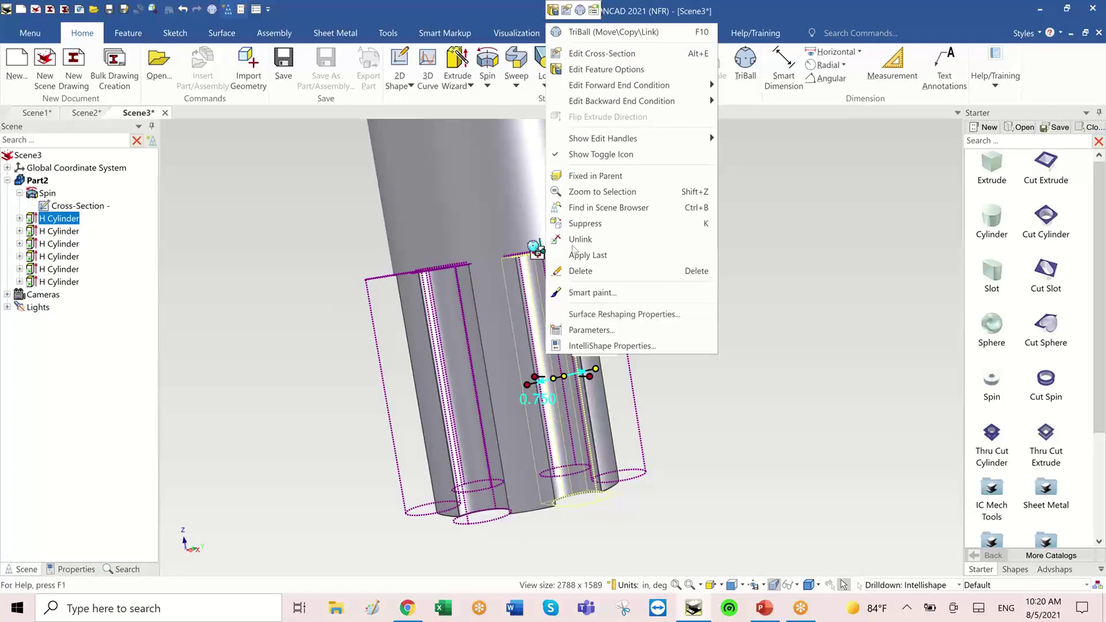
pyautogui.moveTo(671, 103)
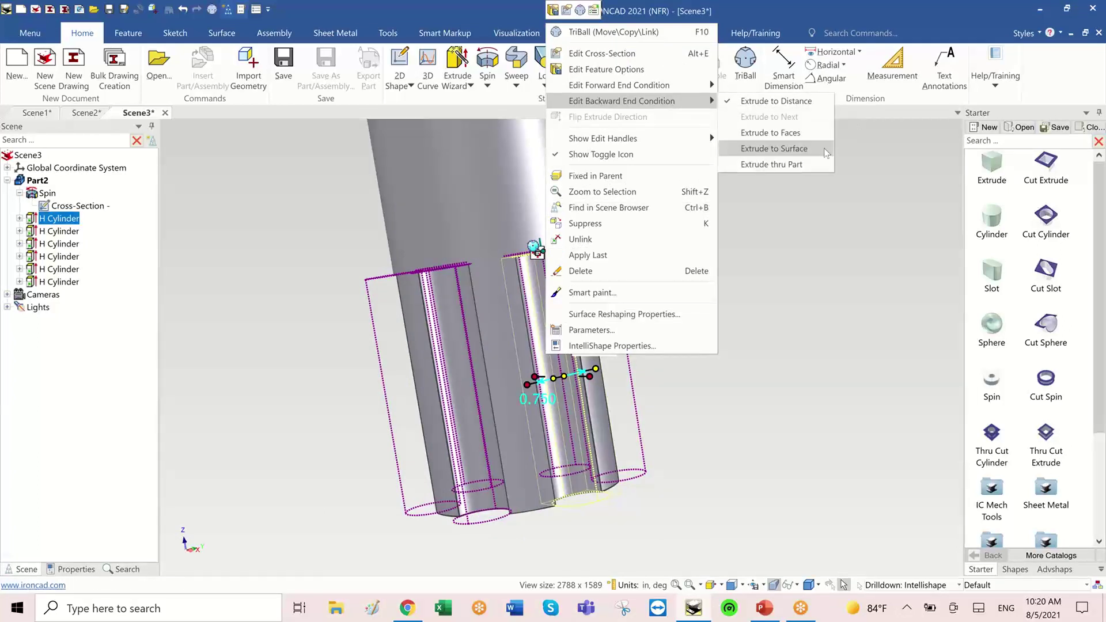
pyautogui.click(809, 164)
pyautogui.click(744, 342)
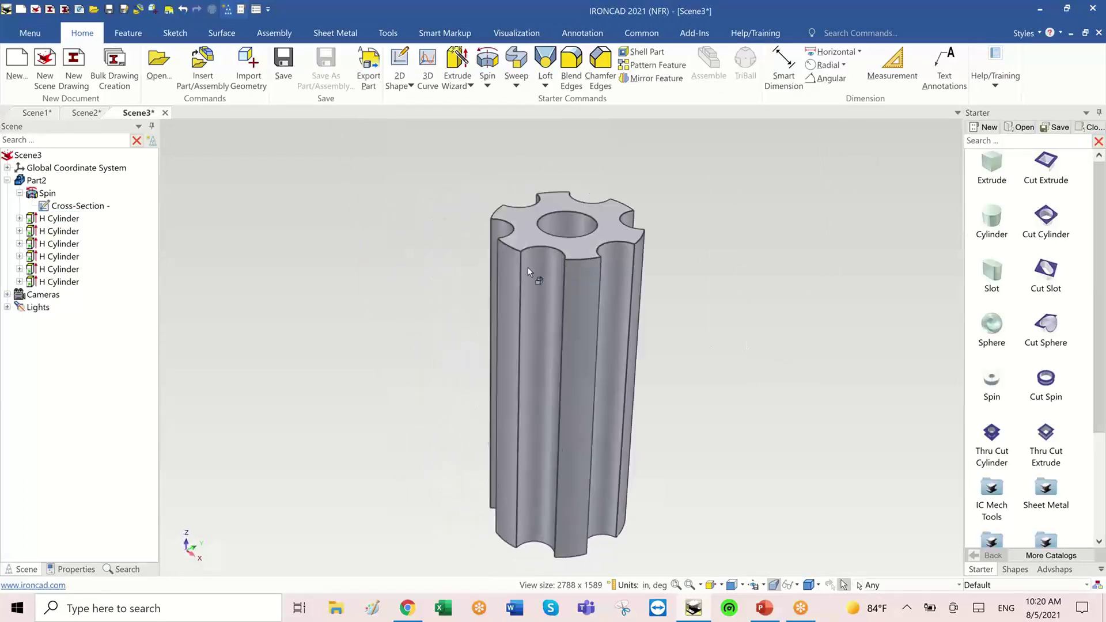
# Step: Shorten the notched Spin shape by lowering its upper end
pyautogui.moveTo(528, 270); pyautogui.dragTo(549, 234, button='middle')
pyautogui.click(548, 234)
pyautogui.click(548, 235)
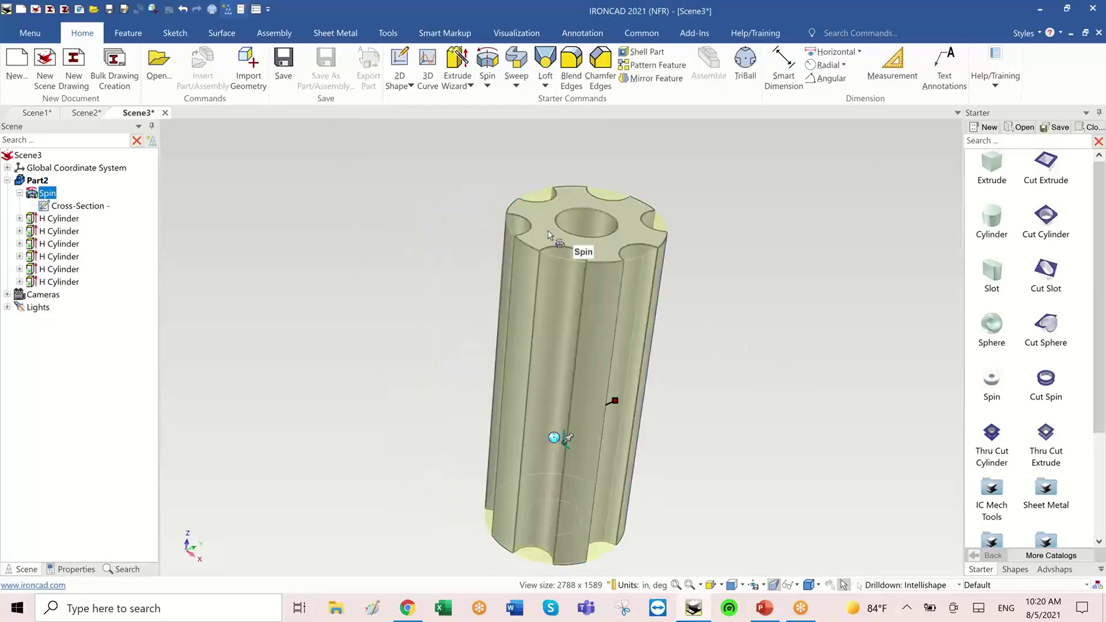
pyautogui.moveTo(625, 224); pyautogui.dragTo(622, 461)
pyautogui.click(787, 351)
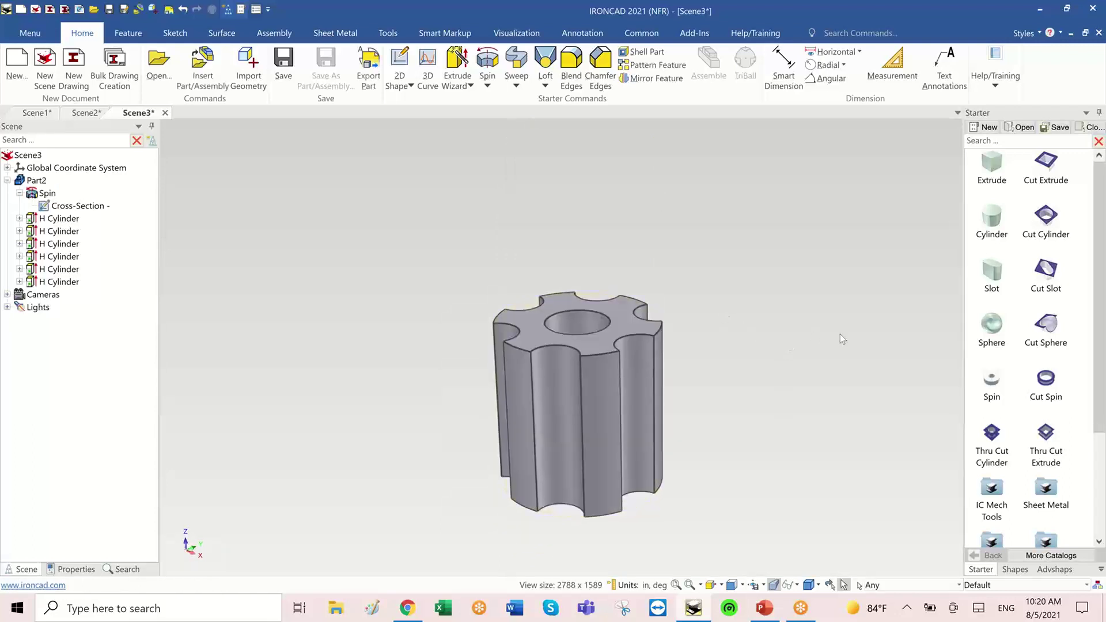
# Step: Try enlarging the Spin shape's outer diameter around the notches and undo the last resize
pyautogui.scroll(4, 839, 334)
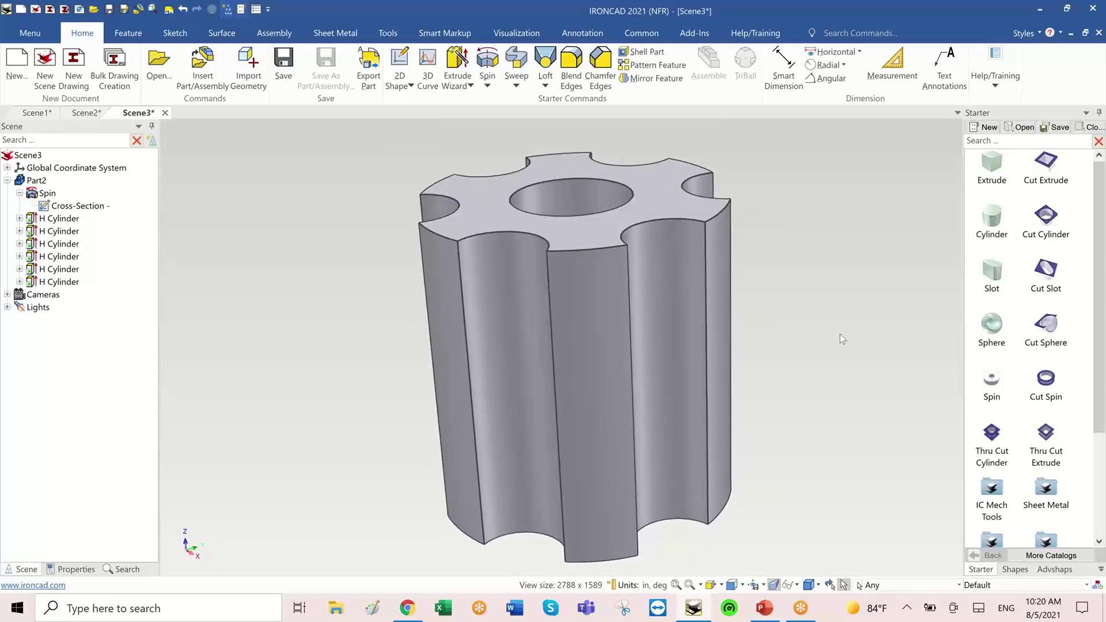
pyautogui.click(562, 193)
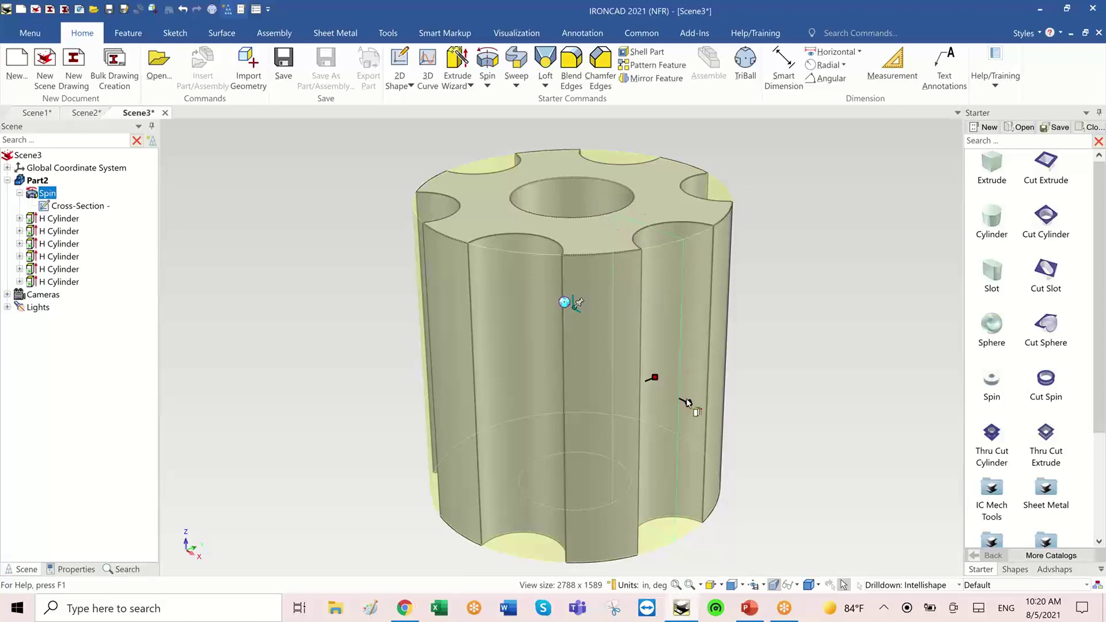
pyautogui.moveTo(695, 402); pyautogui.dragTo(712, 415)
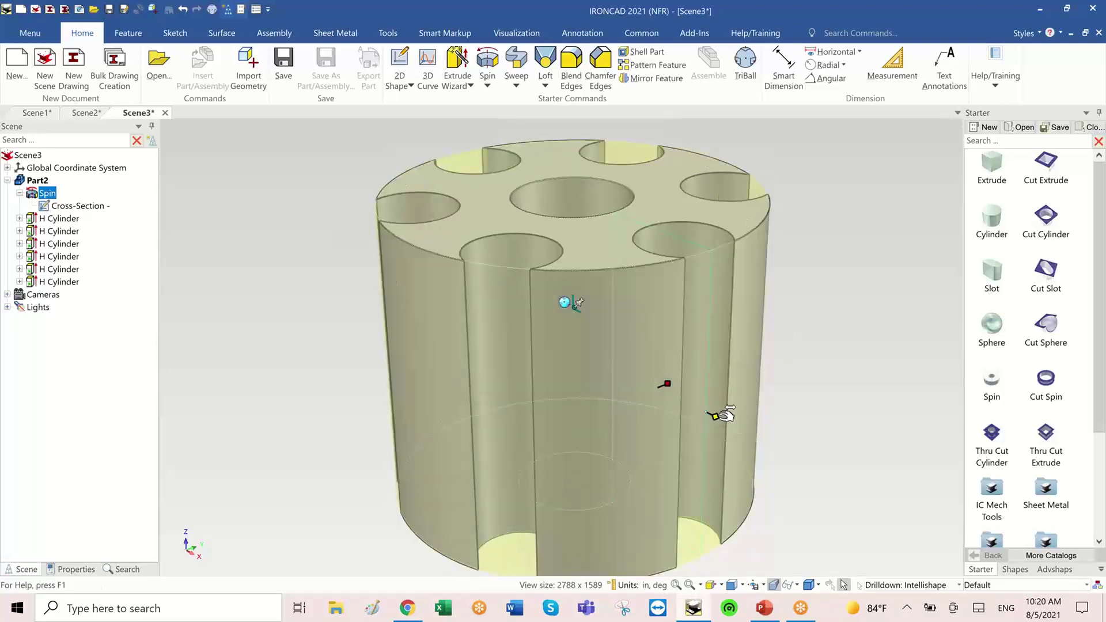
pyautogui.click(184, 11)
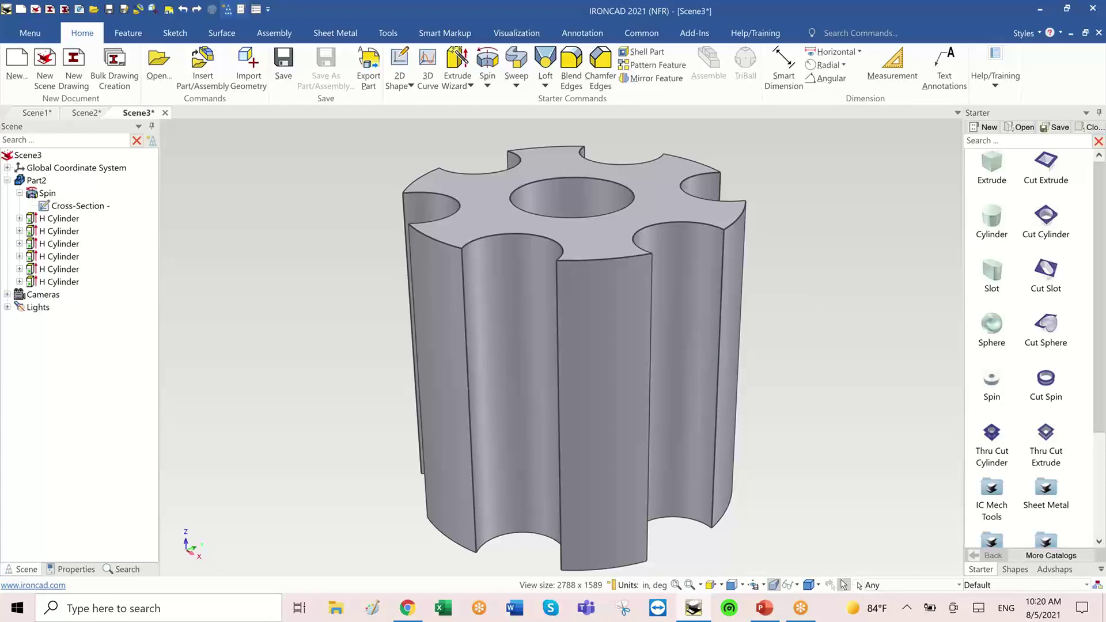
# Step: Switch to the lesson page in Chrome, read the section on the IntelliShape anchor, and return to IRONCAD
pyautogui.moveTo(464, 0); pyautogui.dragTo(562, 217)
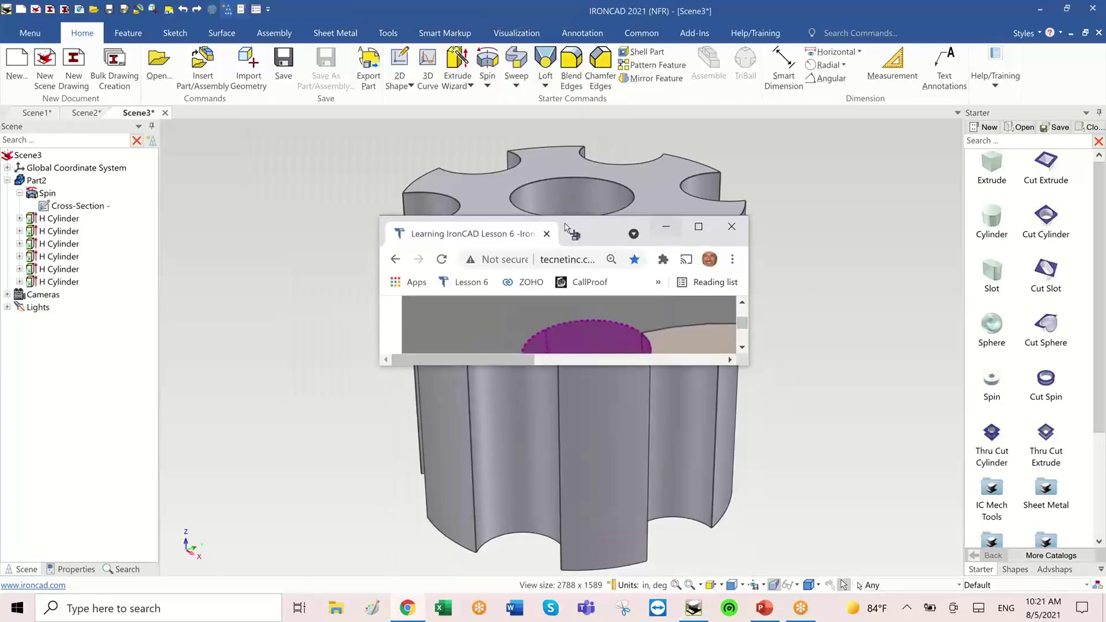
pyautogui.click(698, 227)
pyautogui.scroll(-5, 572, 216)
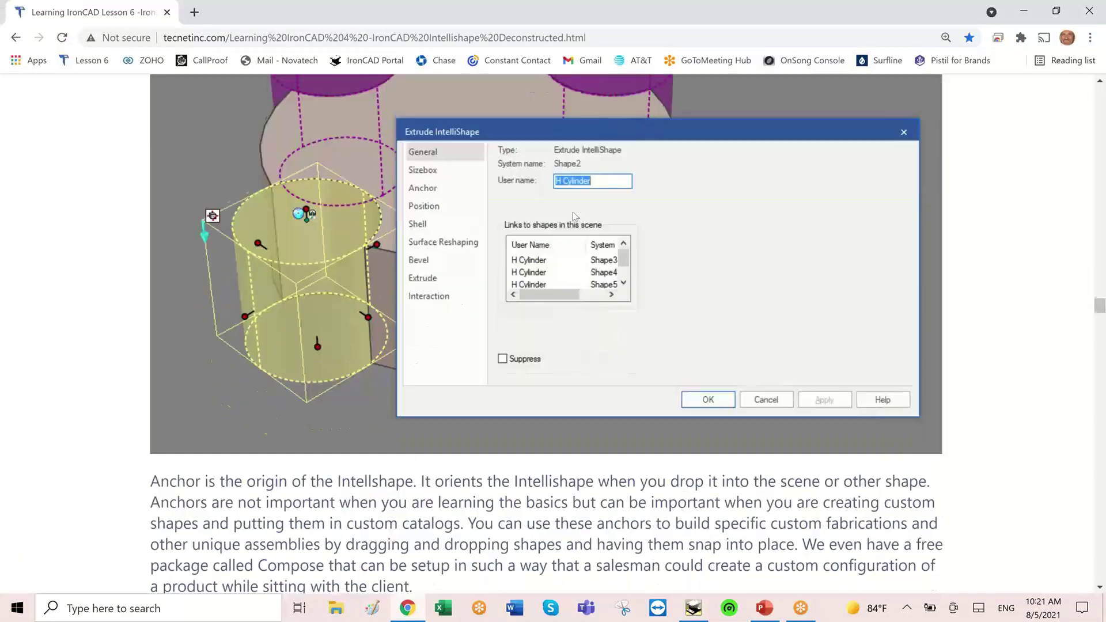
pyautogui.scroll(-6, 573, 219)
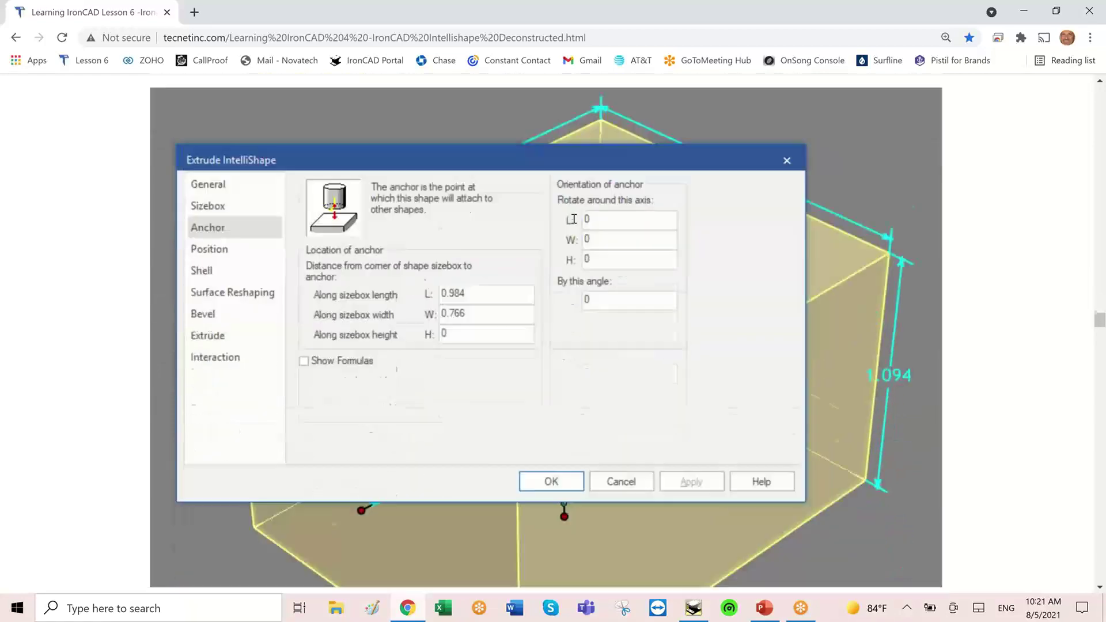
pyautogui.scroll(6, 572, 222)
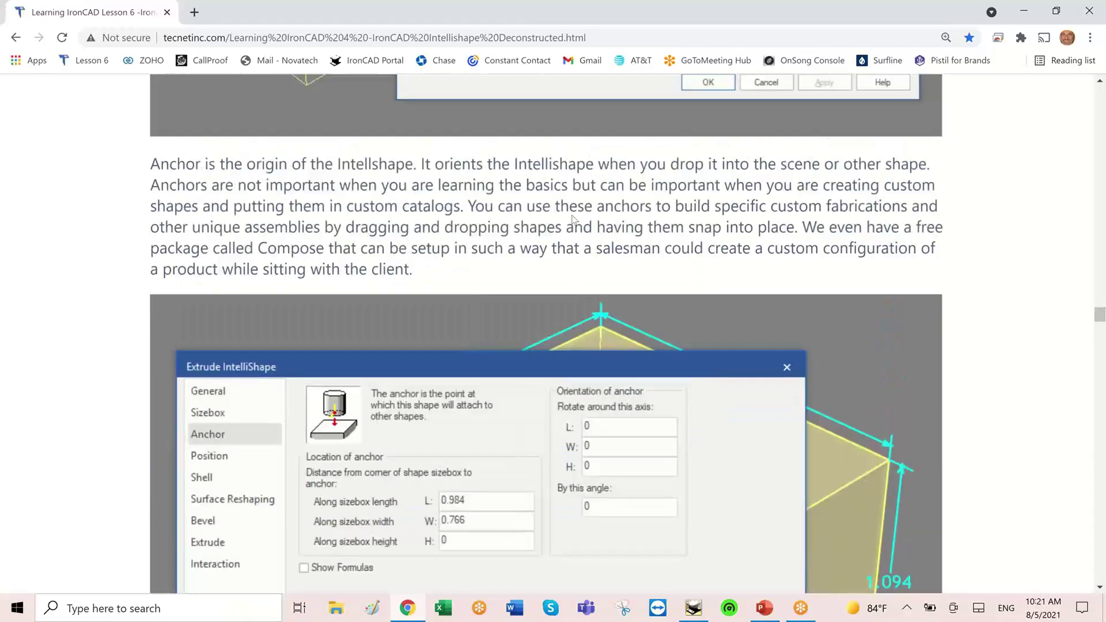
pyautogui.moveTo(241, 15); pyautogui.dragTo(0, 6)
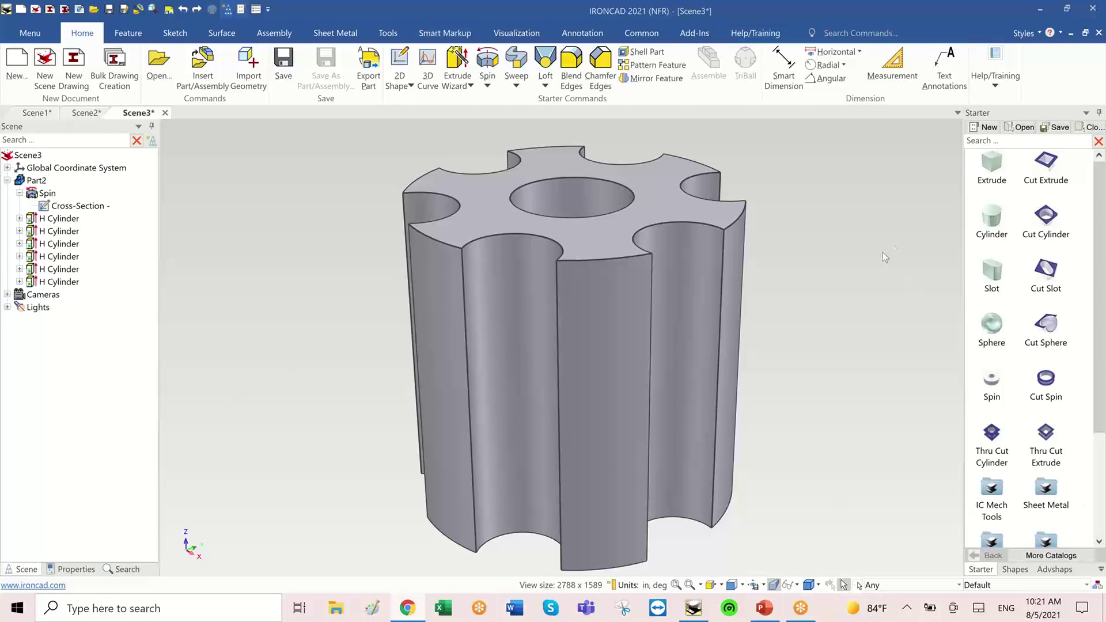
# Step: Place an Extrude block from the catalog in a new scene and set its length to 6 in
pyautogui.click(45, 68)
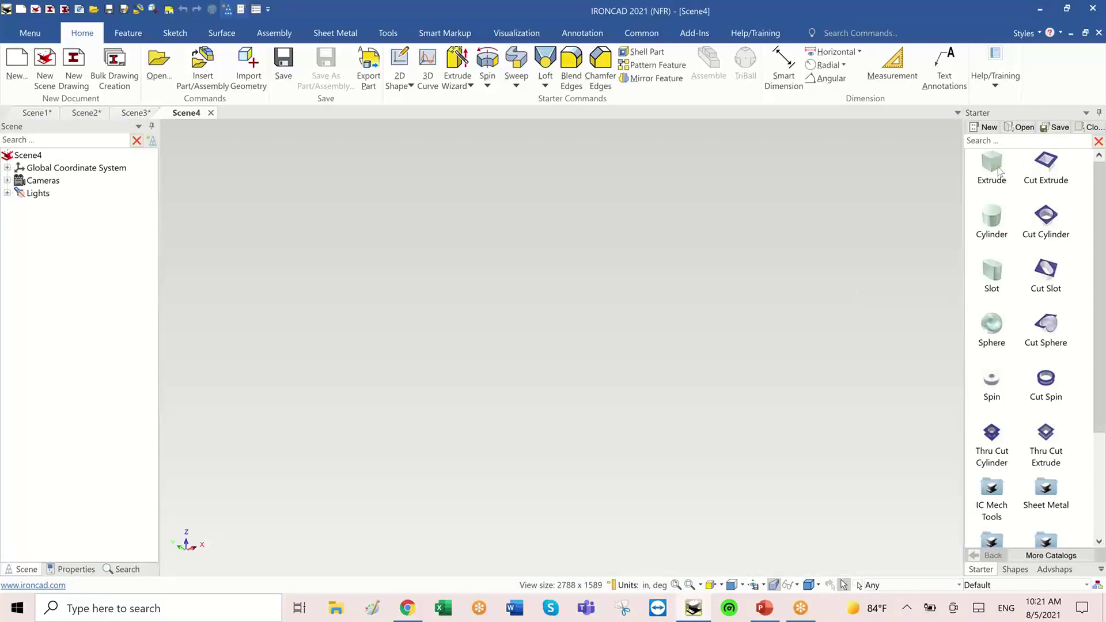
pyautogui.moveTo(960, 193); pyautogui.dragTo(574, 325)
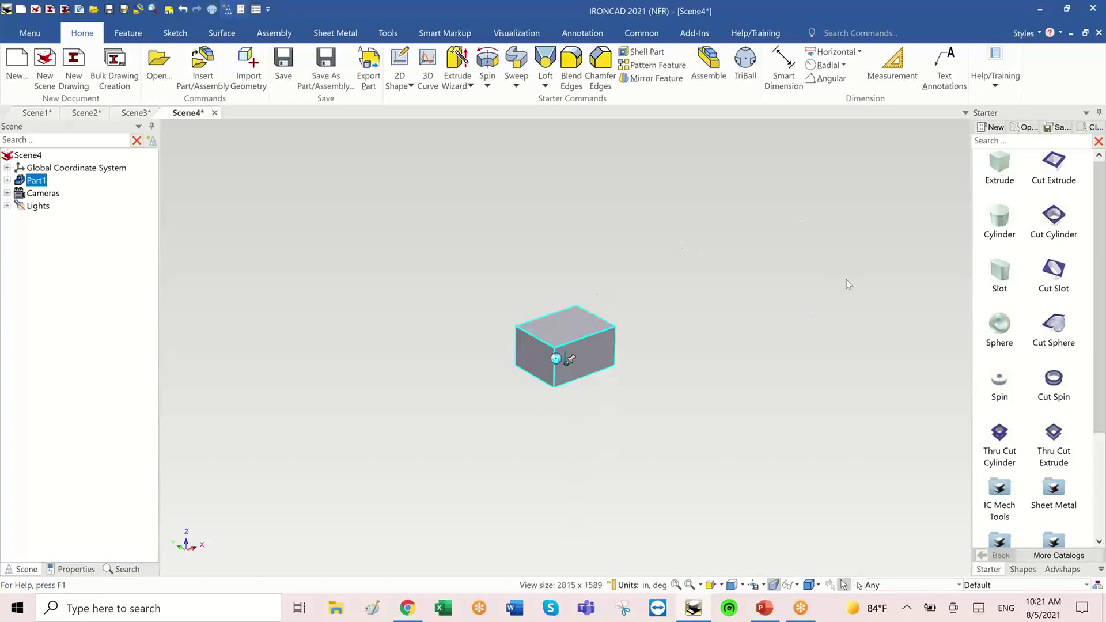
pyautogui.click(604, 349)
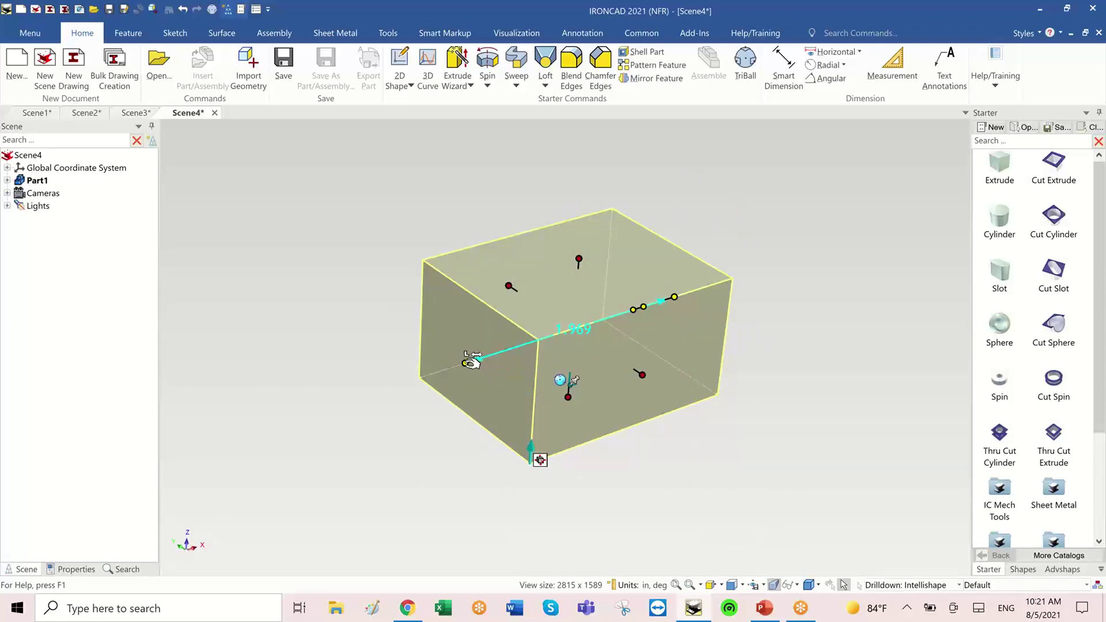
pyautogui.moveTo(471, 361); pyautogui.dragTo(371, 392)
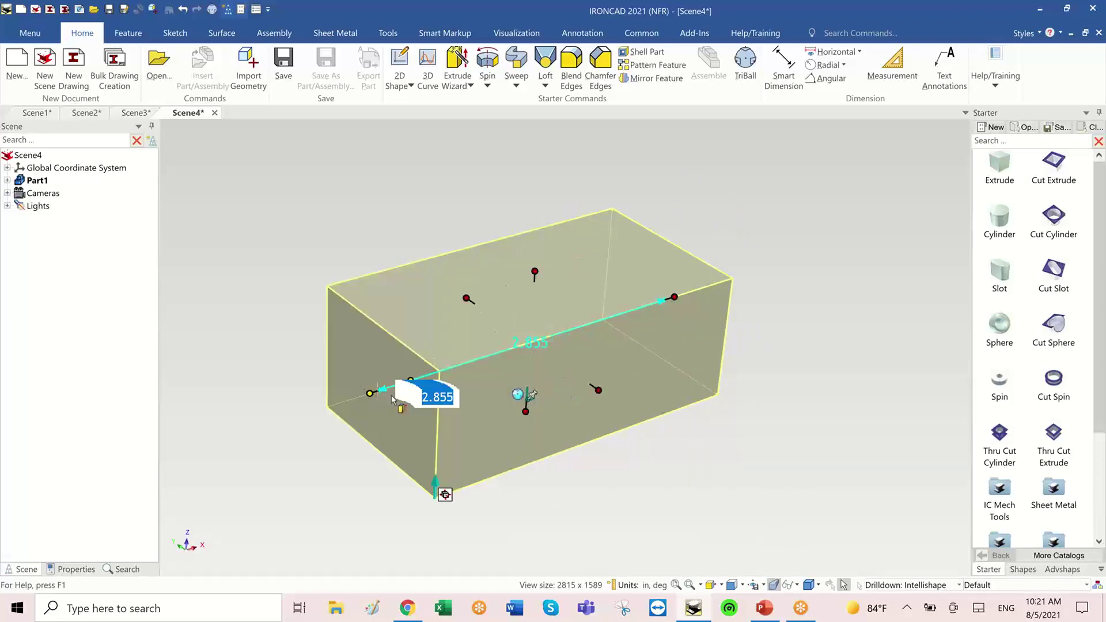
pyautogui.write('6')
pyautogui.press('Return')
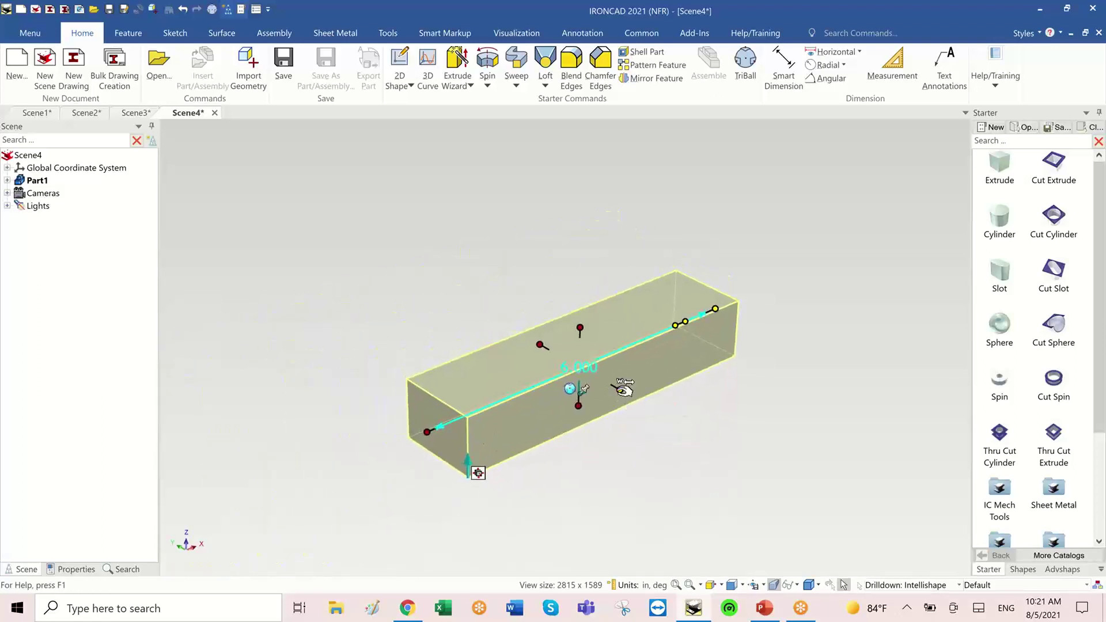
# Step: Set the block's width to 3 in and its height to 1.5 in
pyautogui.moveTo(634, 393); pyautogui.dragTo(654, 422)
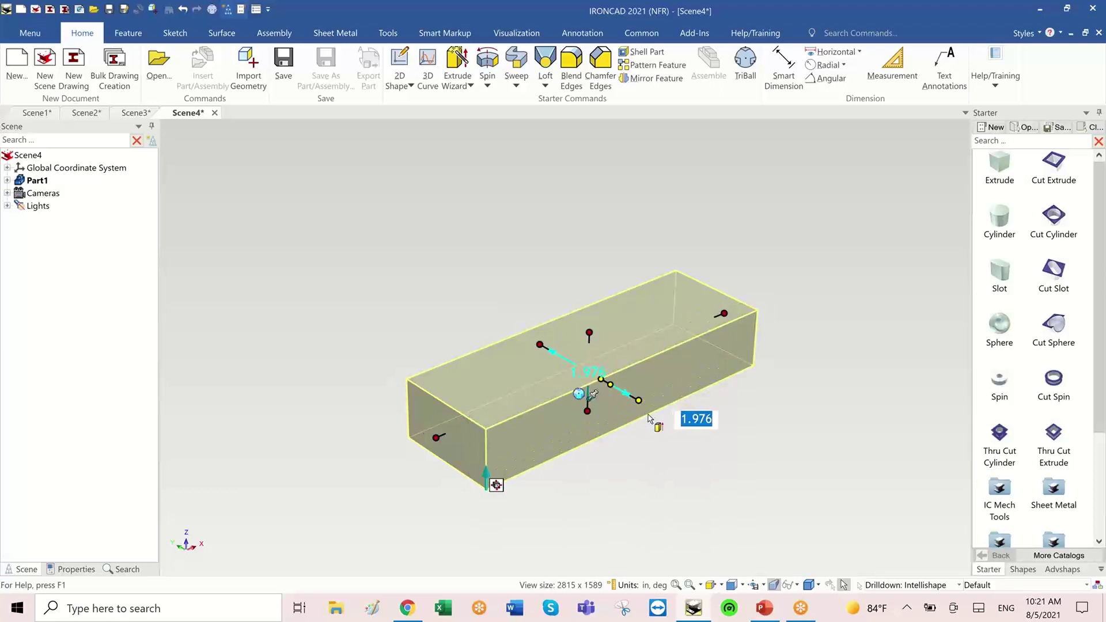
pyautogui.write('3')
pyautogui.press('Return')
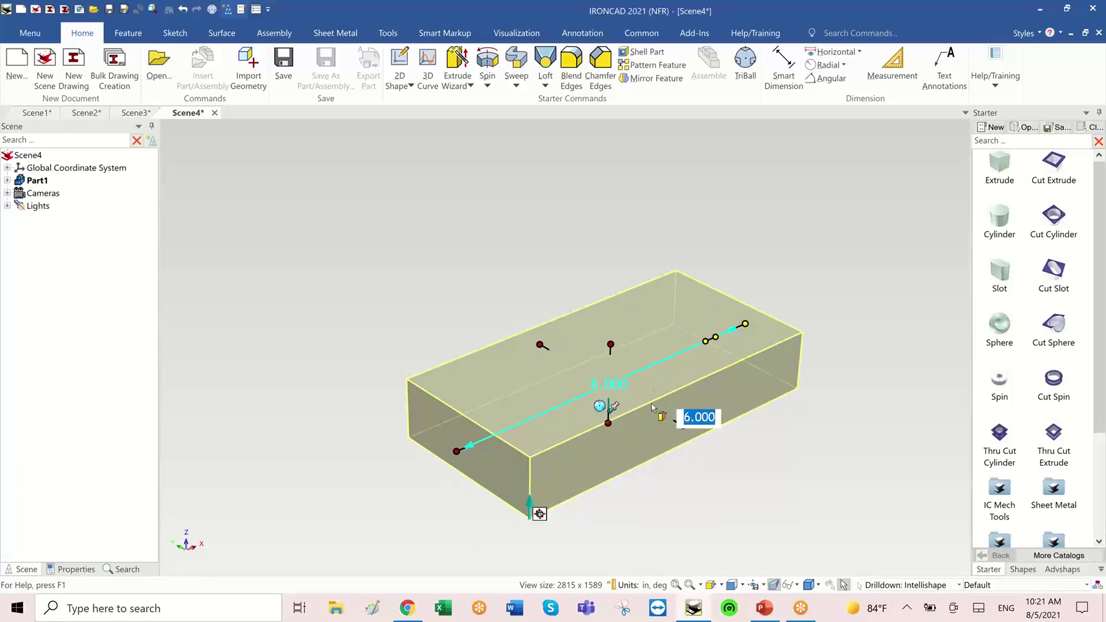
pyautogui.moveTo(611, 344); pyautogui.dragTo(611, 317)
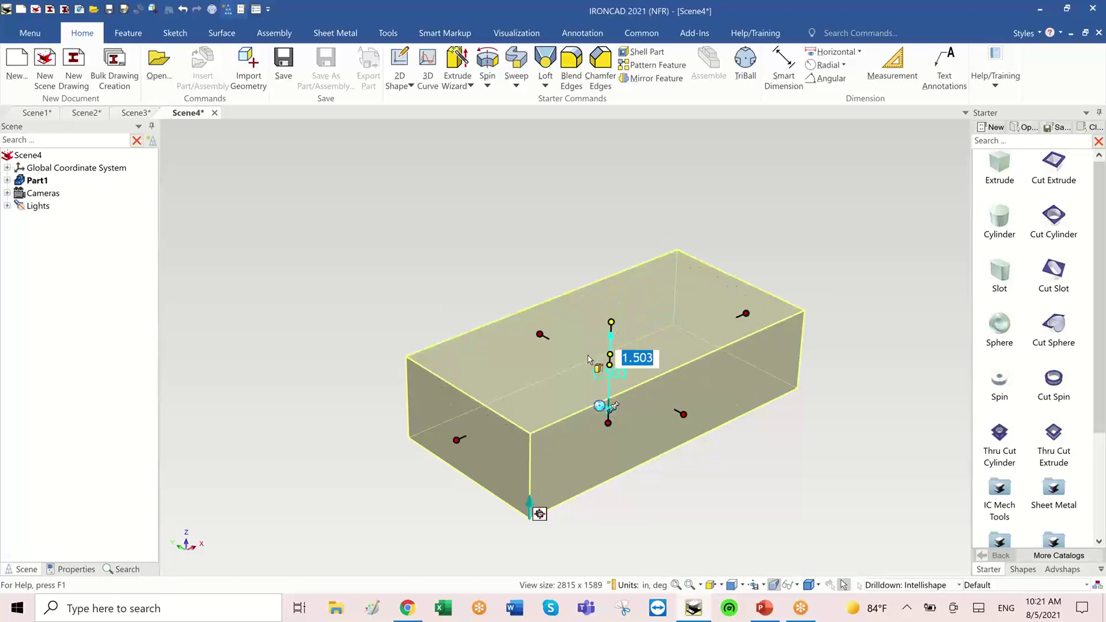
pyautogui.write('1.5')
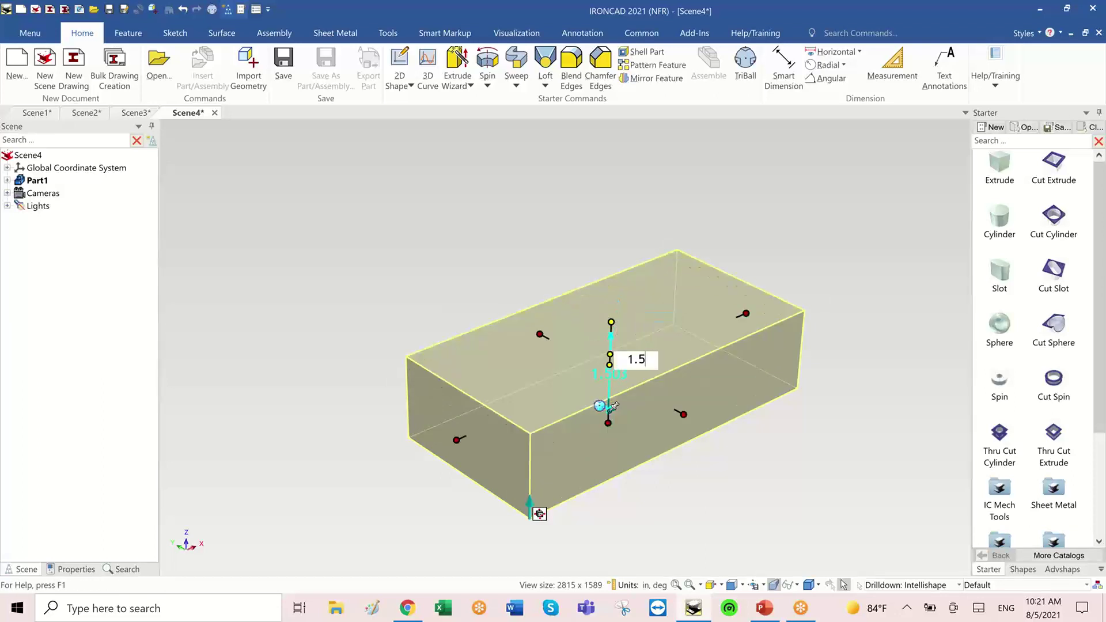
pyautogui.press('Return')
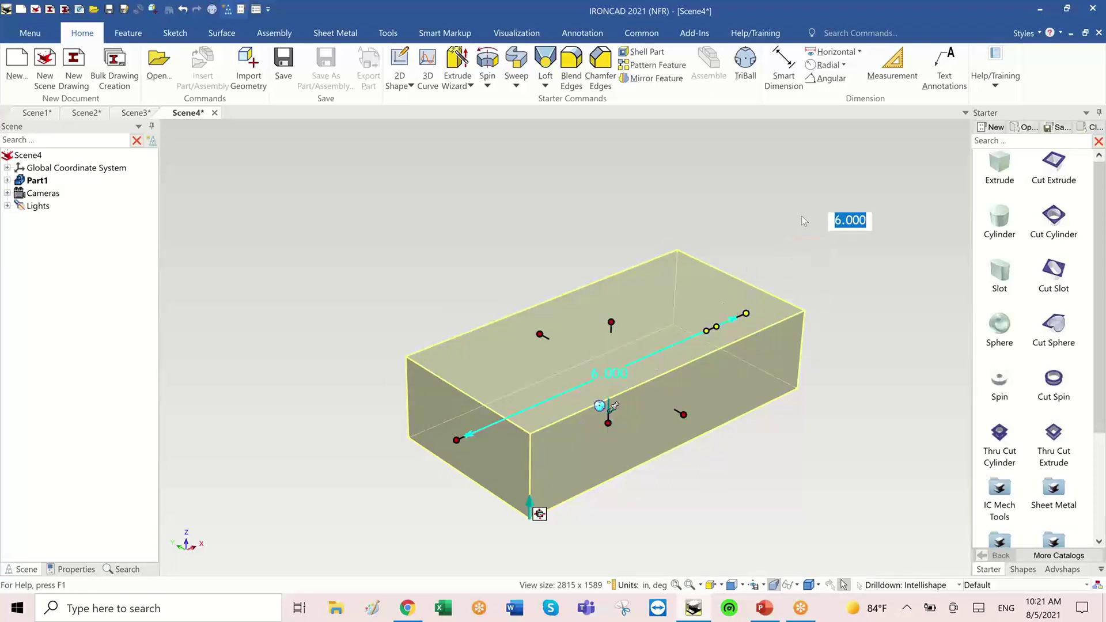
pyautogui.moveTo(801, 216); pyautogui.dragTo(767, 197, button='middle')
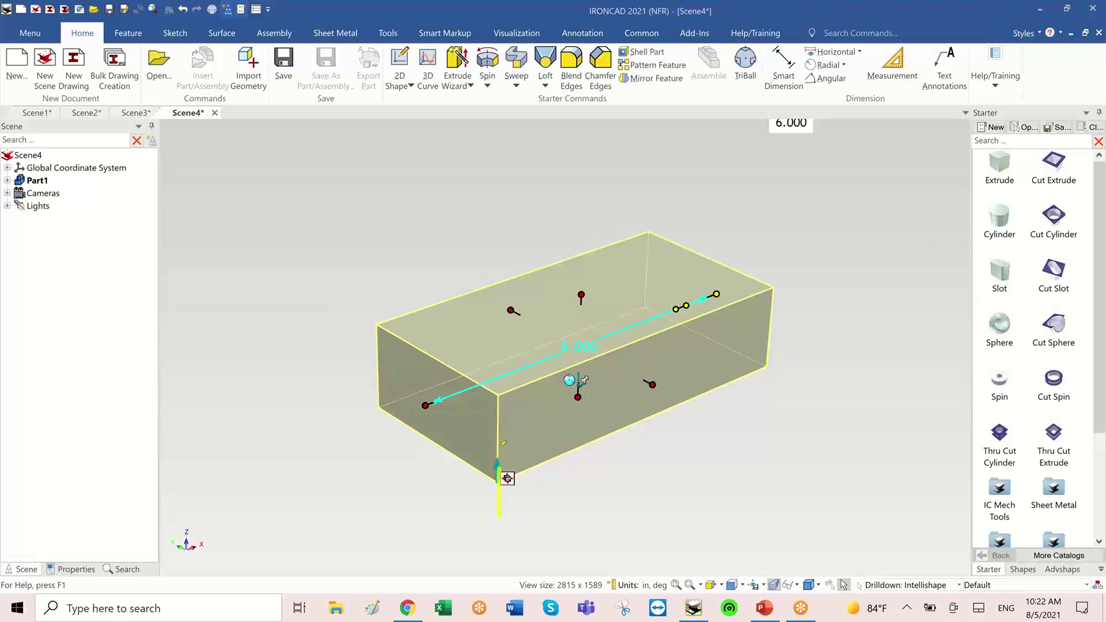
pyautogui.moveTo(508, 405)
pyautogui.mouseDown()
pyautogui.moveTo(499, 468)
pyautogui.moveTo(484, 429)
pyautogui.moveTo(535, 427)
pyautogui.moveTo(516, 397)
pyautogui.mouseUp()
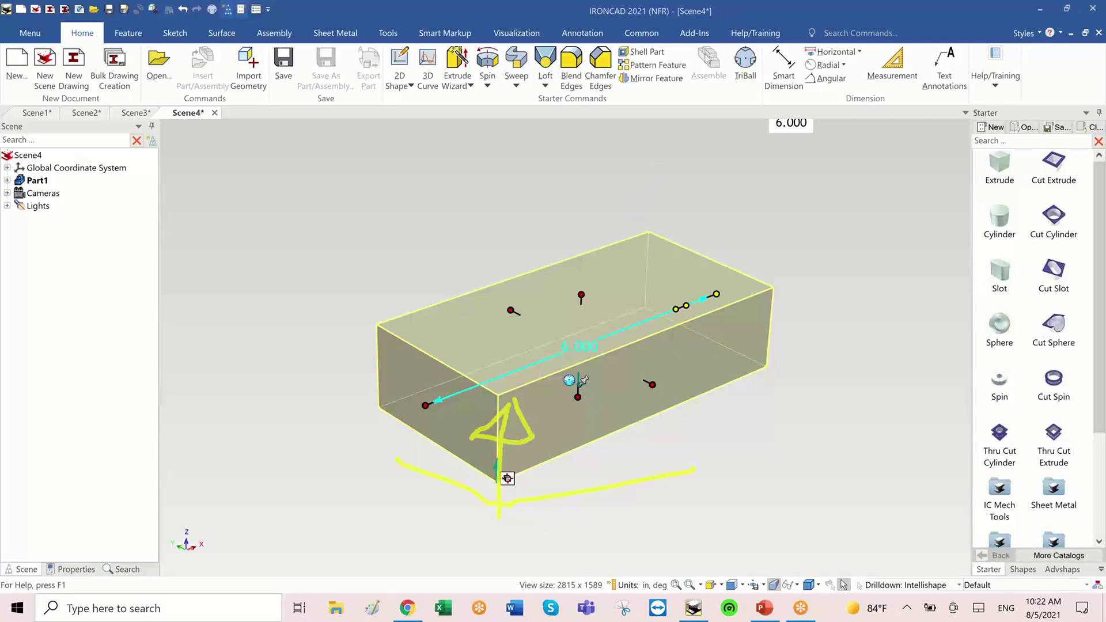
pyautogui.click(730, 109)
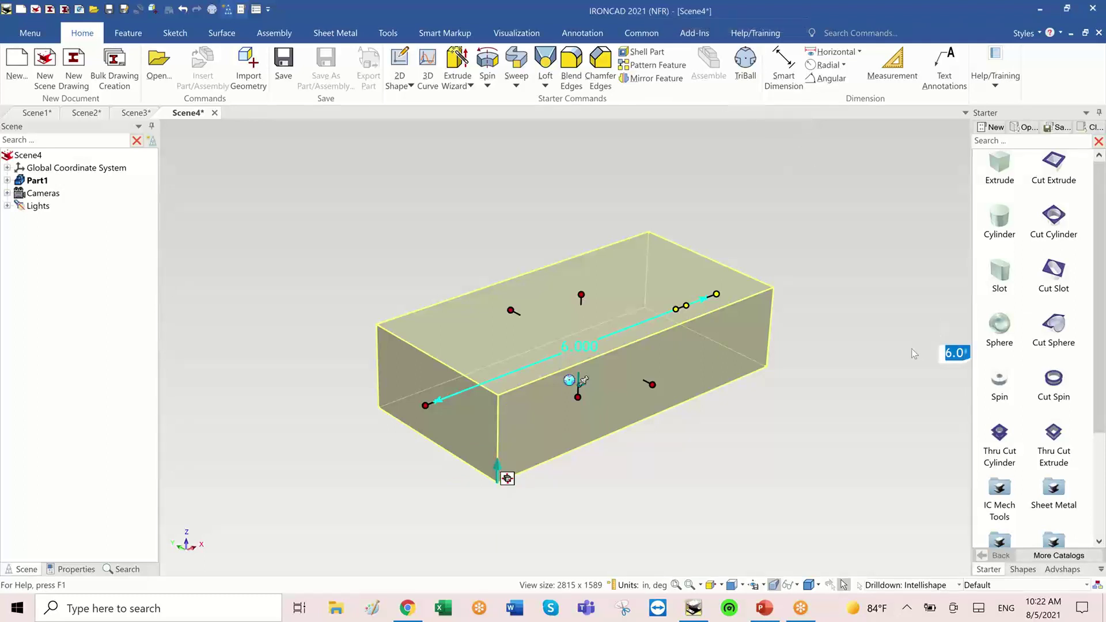
pyautogui.doubleClick(578, 345)
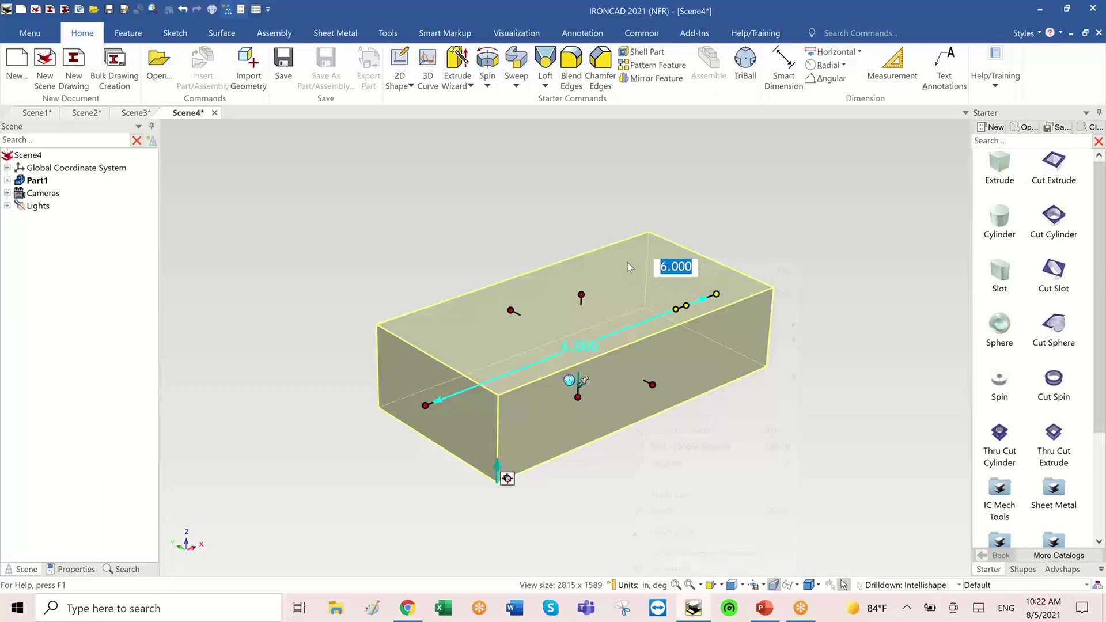
# Step: Shell the block in its IntelliShape Properties with a 0.1 in wall thickness, End section open enabled and Start section open disabled
pyautogui.rightClick(627, 262)
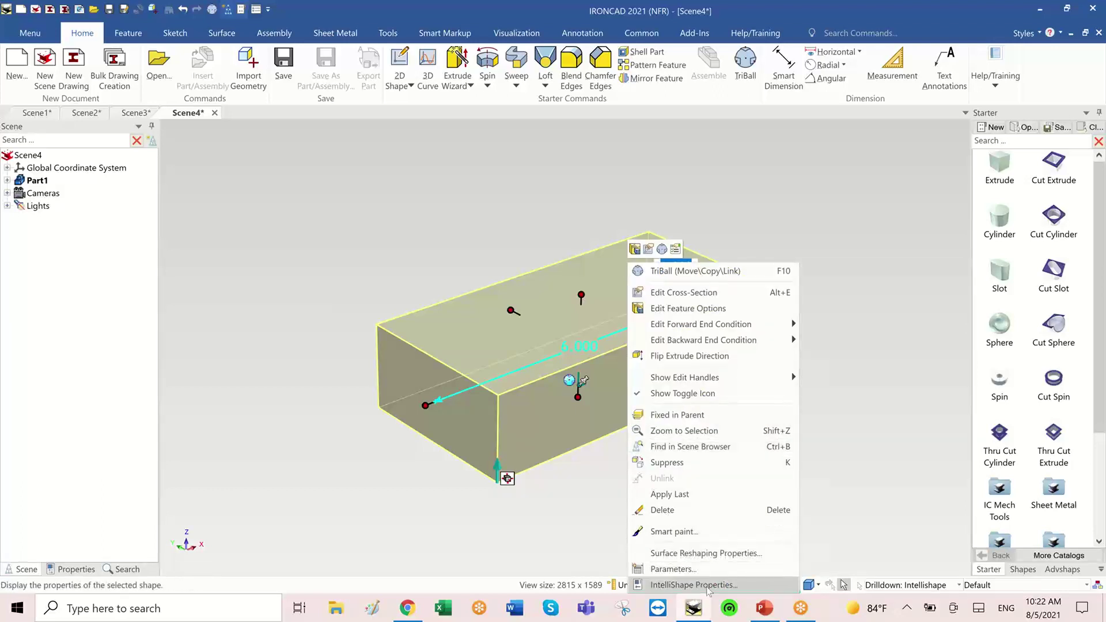
pyautogui.click(707, 584)
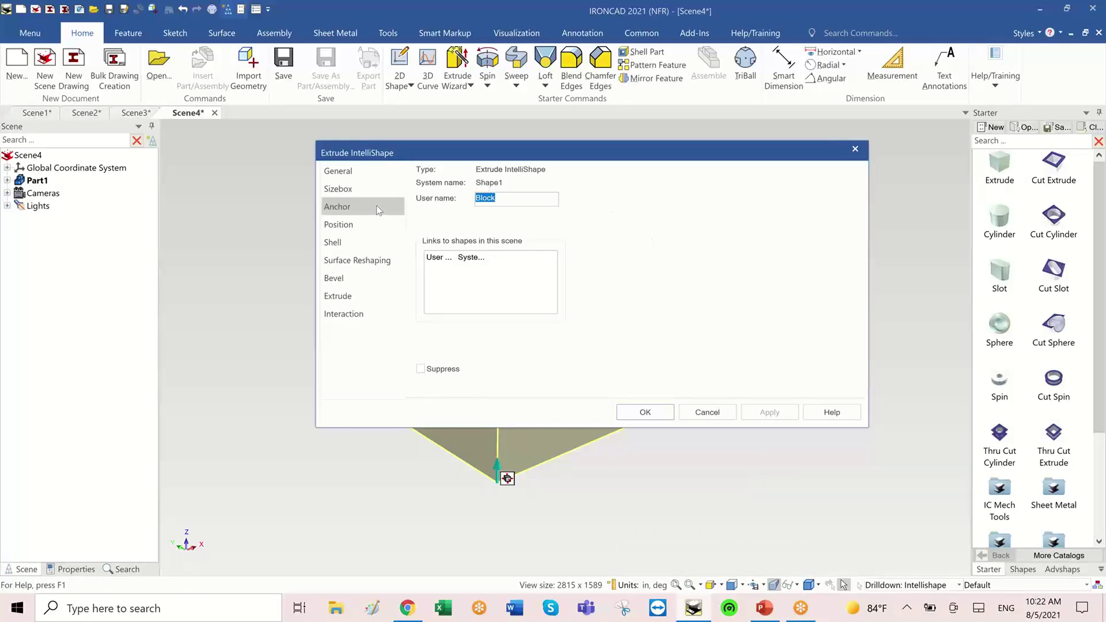
pyautogui.click(338, 188)
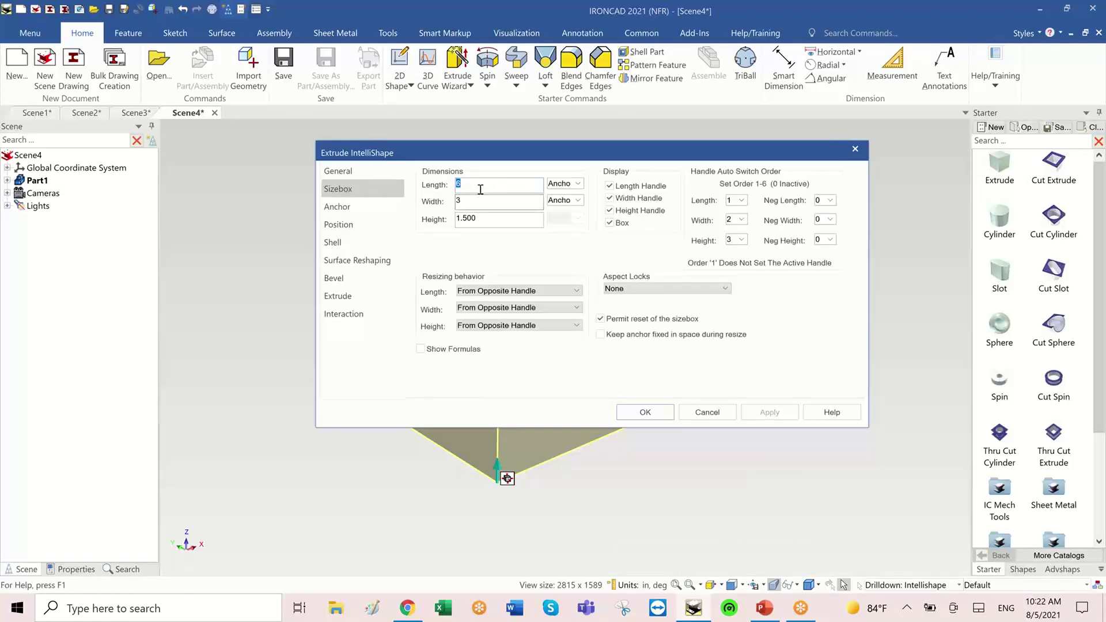
pyautogui.click(348, 243)
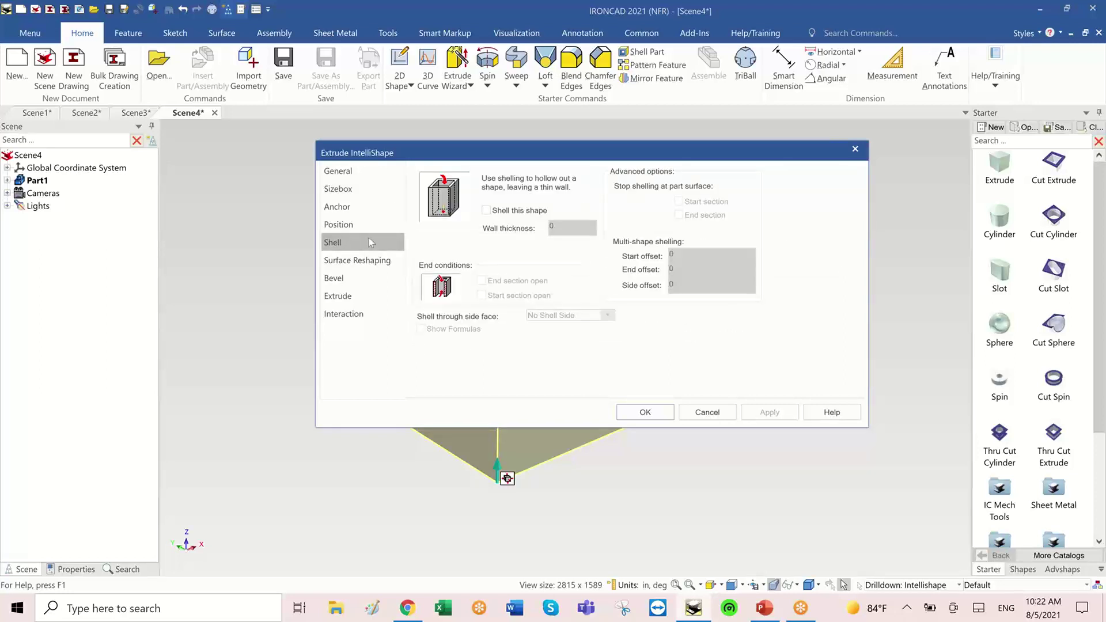
pyautogui.click(485, 210)
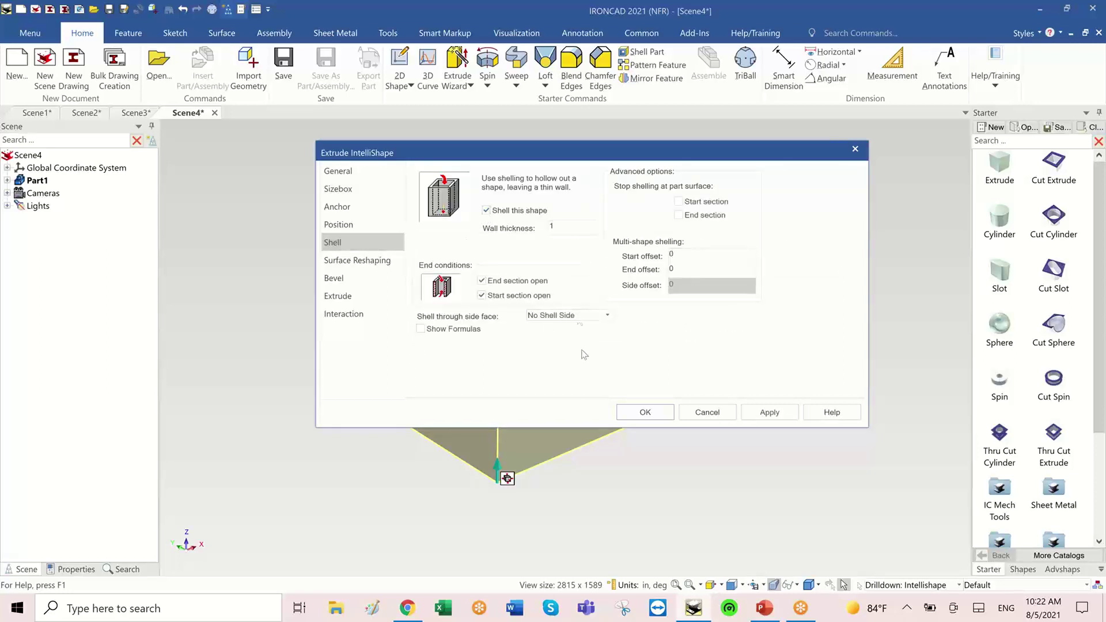
pyautogui.click(578, 226)
pyautogui.click(482, 295)
pyautogui.click(481, 296)
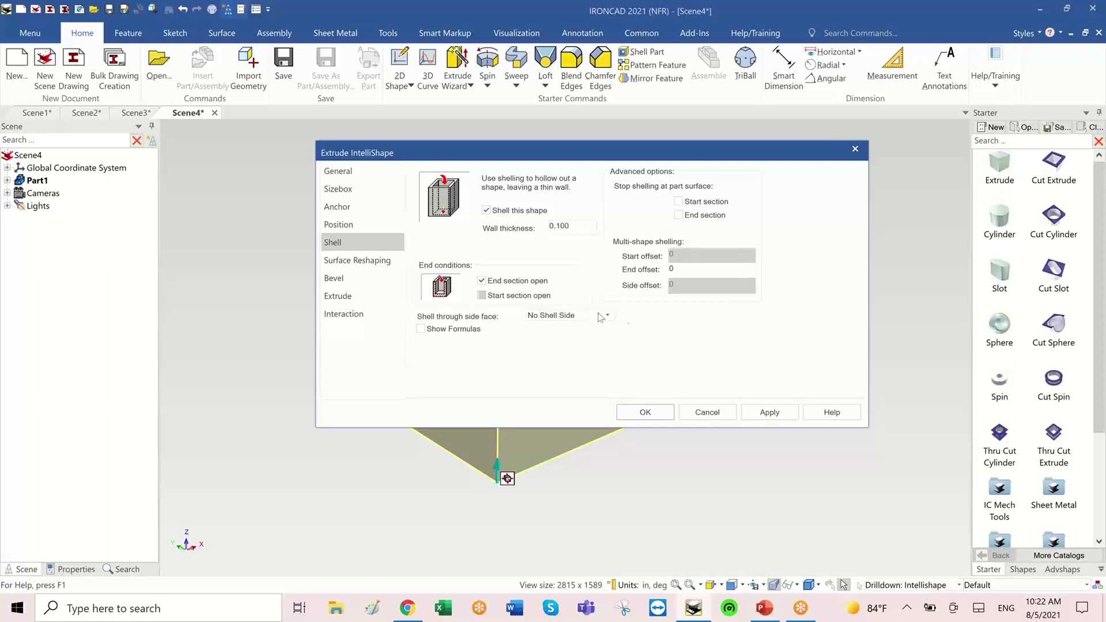
pyautogui.click(646, 411)
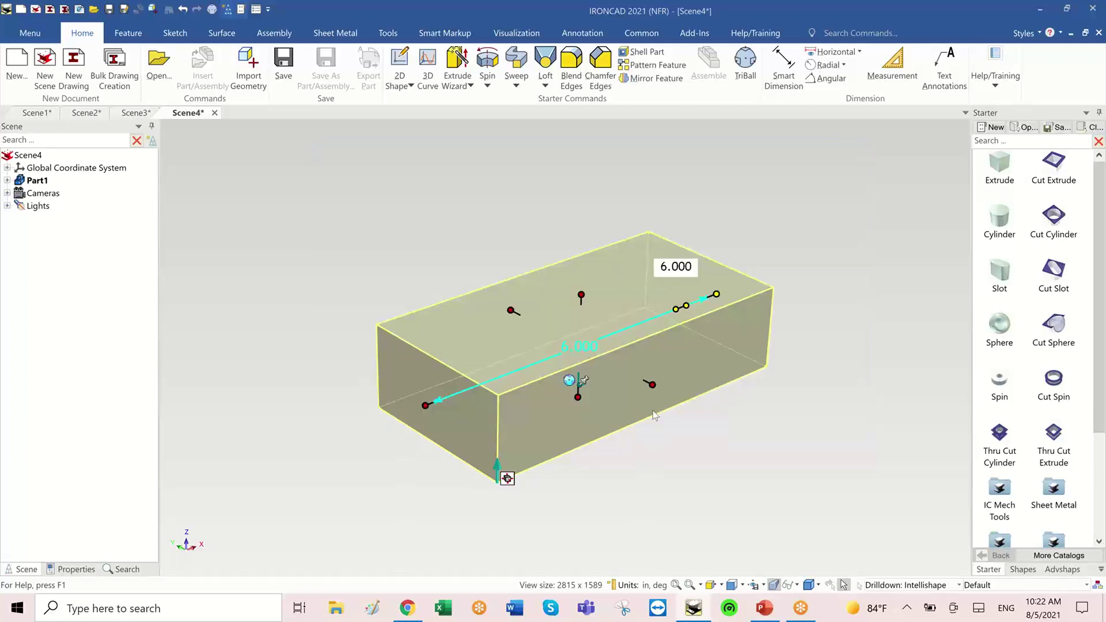
pyautogui.click(699, 415)
pyautogui.moveTo(699, 415); pyautogui.dragTo(569, 309, button='middle')
# Step: Change the block's shell end conditions in its IntelliShape Properties by disabling End section open and enabling Start section open
pyautogui.click(569, 309)
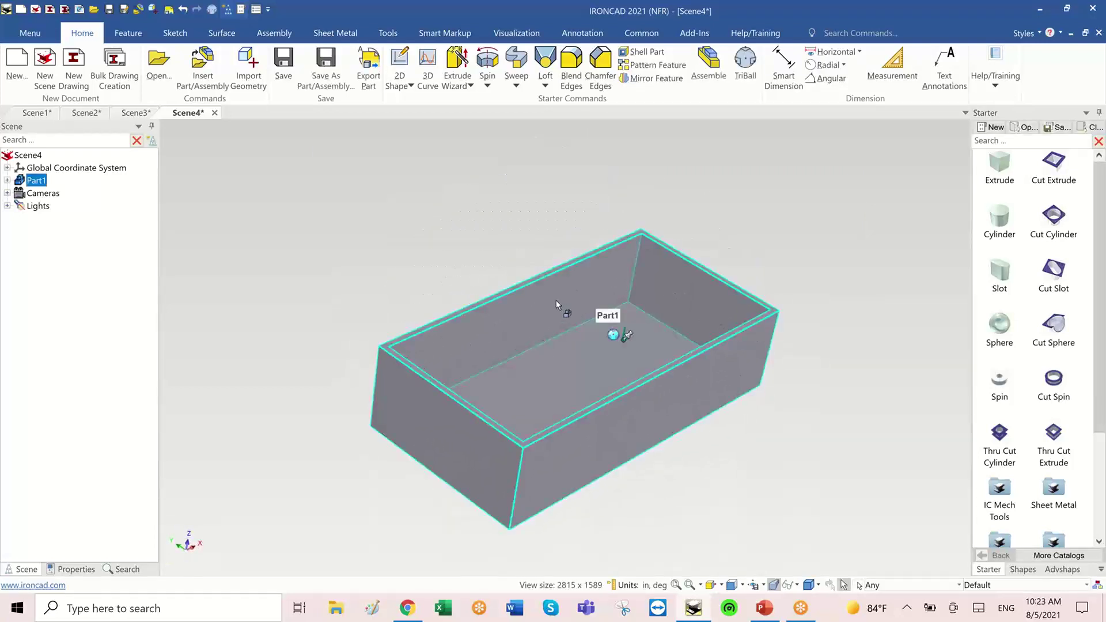
pyautogui.click(563, 304)
pyautogui.rightClick(556, 298)
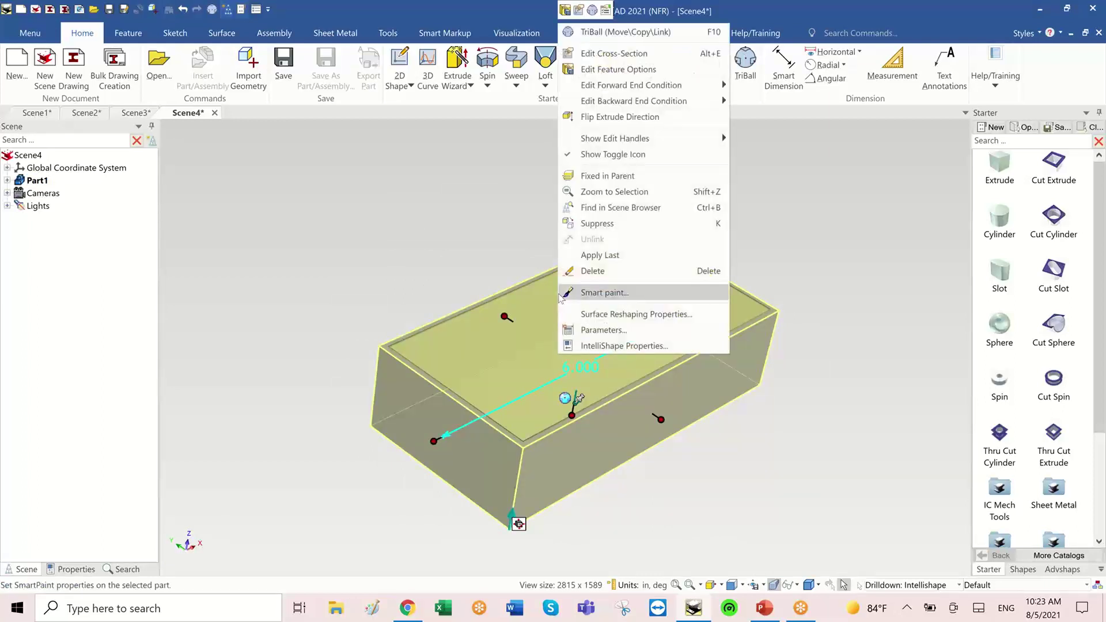
pyautogui.click(599, 345)
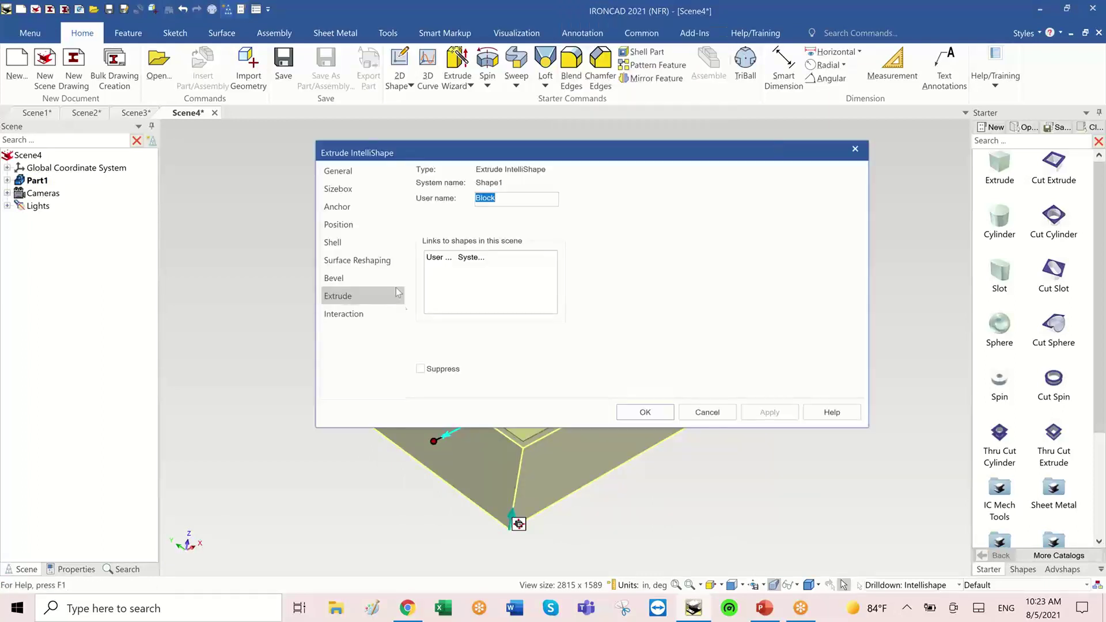
pyautogui.click(356, 242)
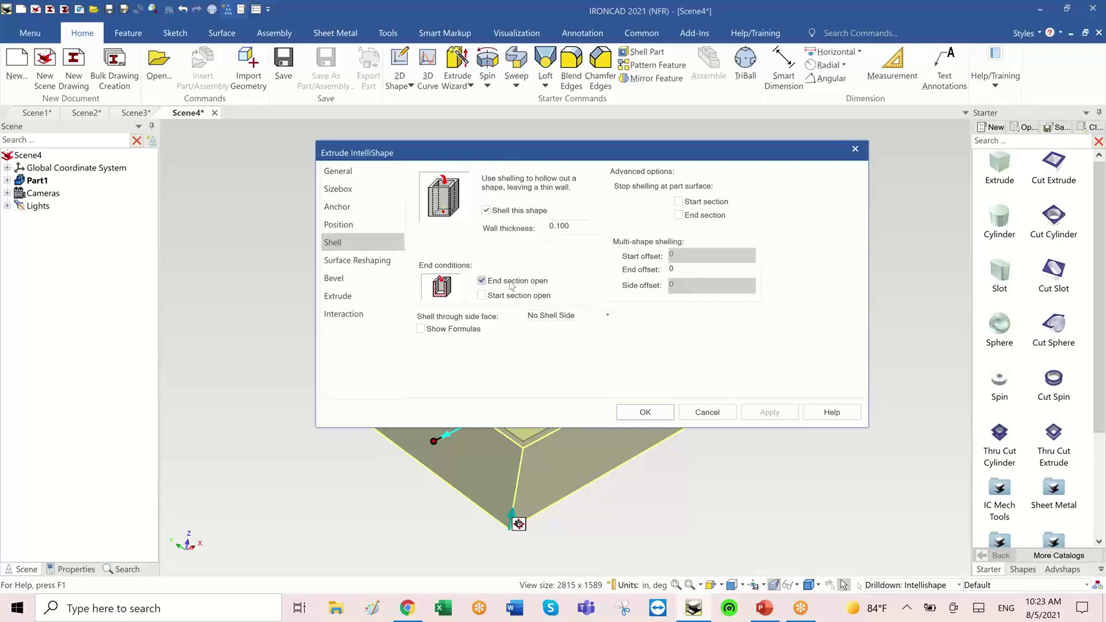
pyautogui.click(482, 281)
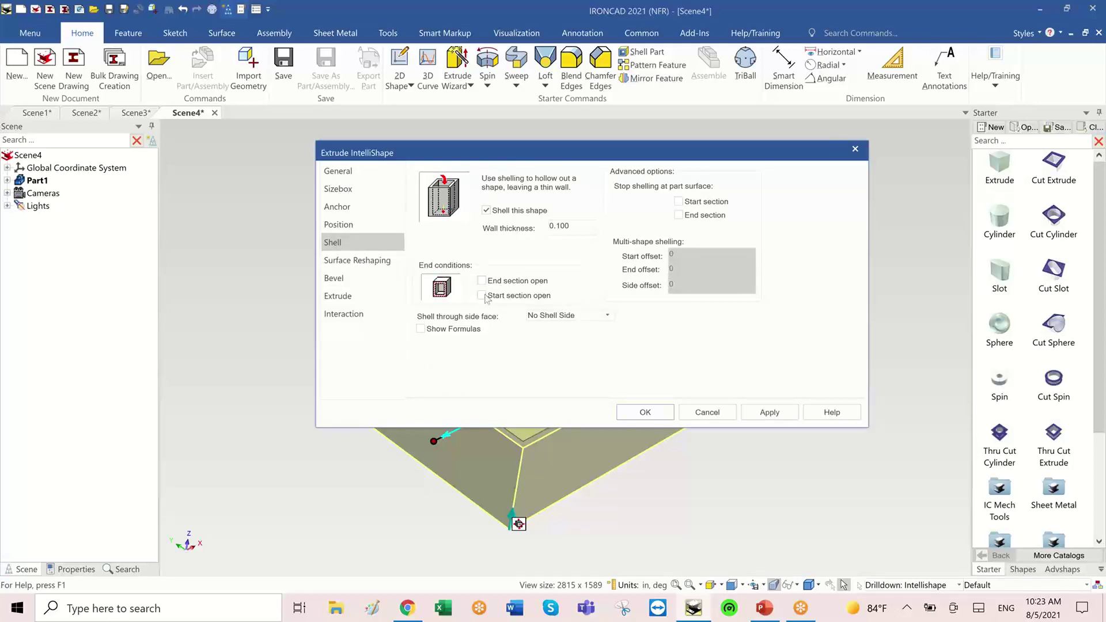
pyautogui.click(482, 295)
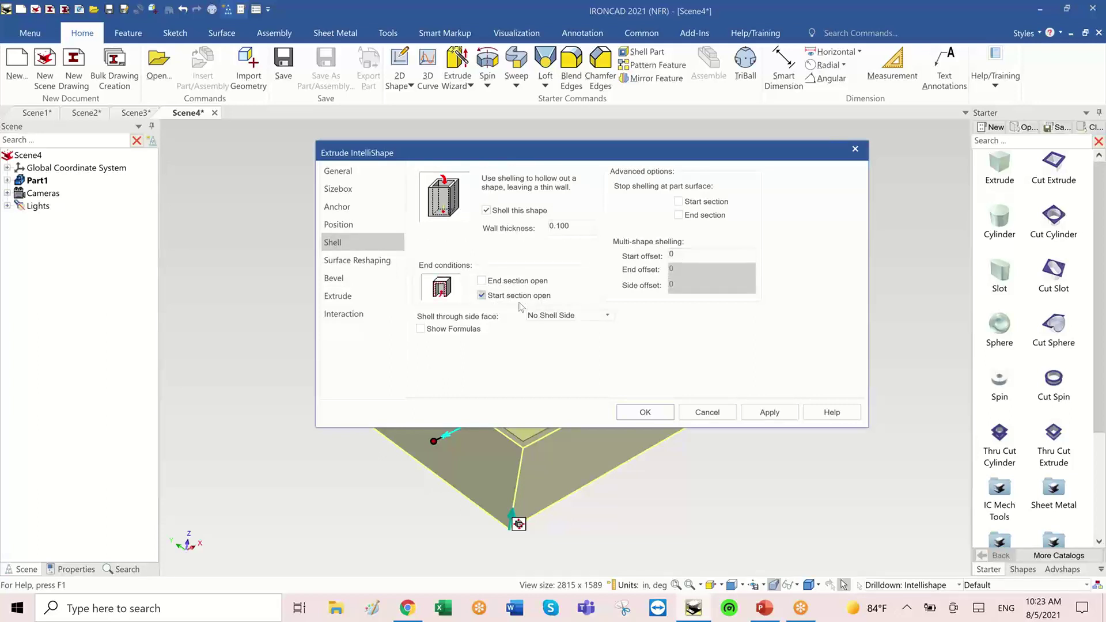
pyautogui.click(660, 416)
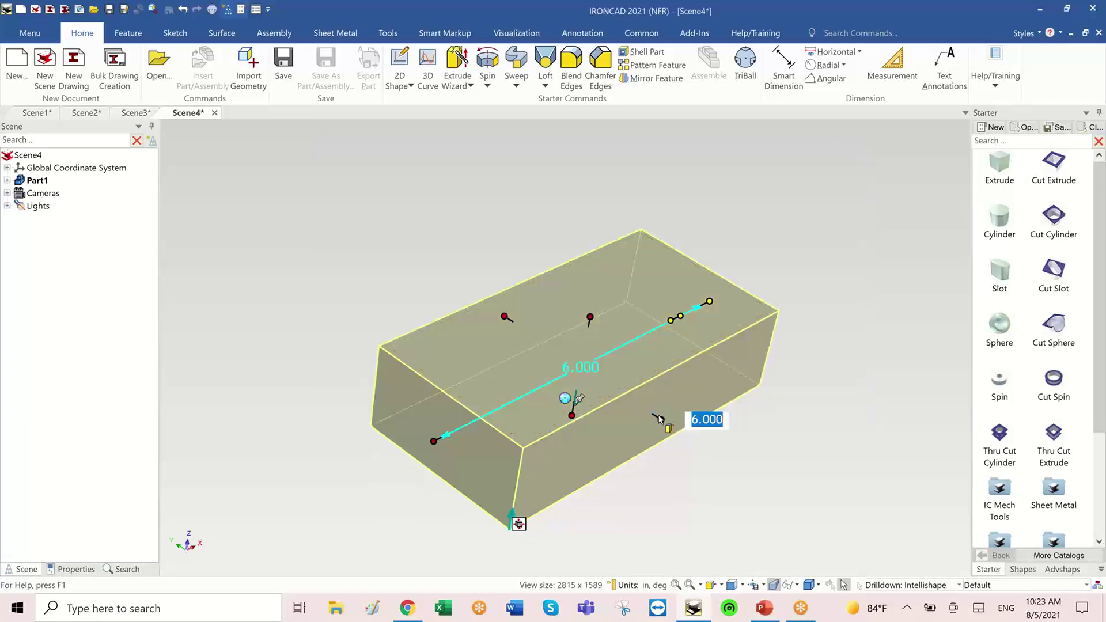
pyautogui.click(786, 448)
pyautogui.moveTo(824, 419)
pyautogui.mouseDown(button='middle')
pyautogui.moveTo(448, 188)
pyautogui.moveTo(576, 303)
pyautogui.mouseUp(button='middle')
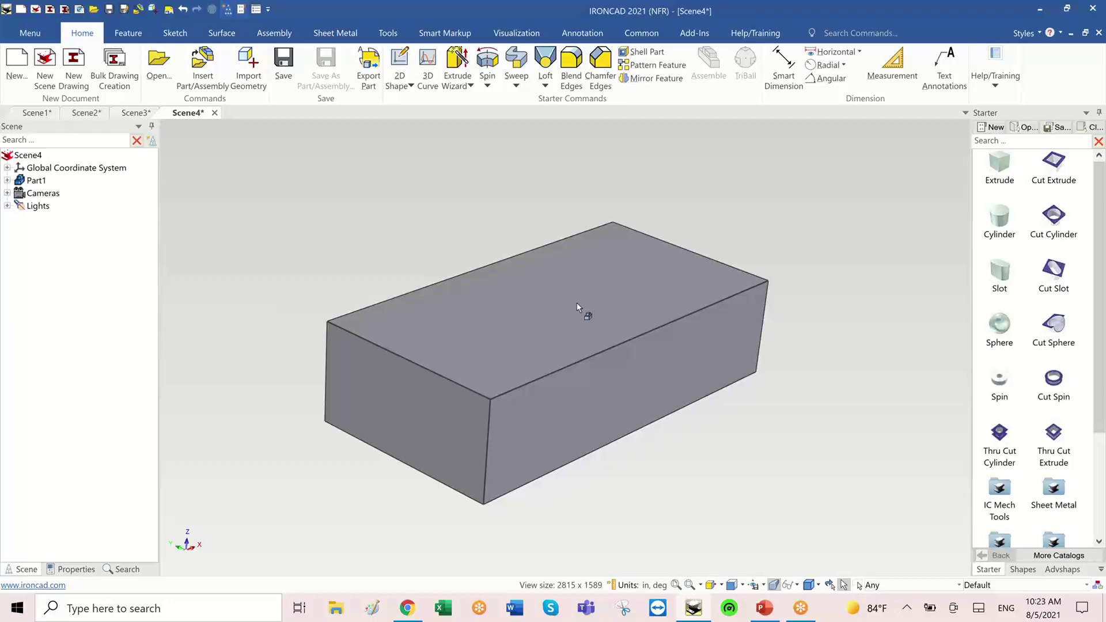
# Step: Taper the block's side surfaces inward through the Surface Reshaping properties, using a tilt angle of -5 degrees
pyautogui.moveTo(576, 303); pyautogui.dragTo(752, 270, button='middle')
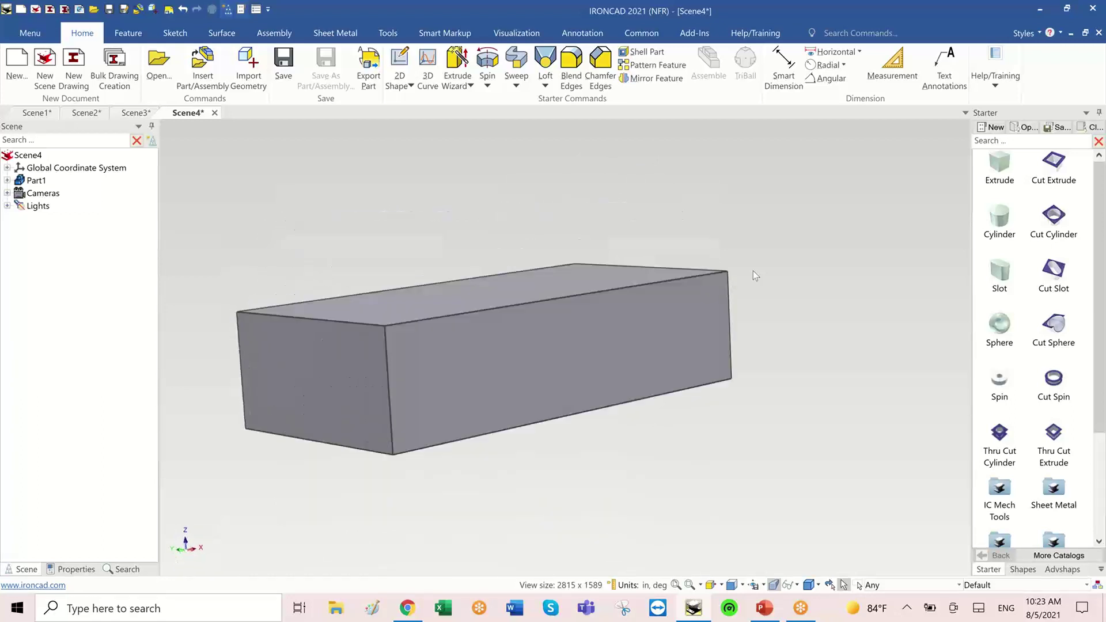
pyautogui.click(619, 397)
pyautogui.rightClick(619, 396)
pyautogui.click(640, 384)
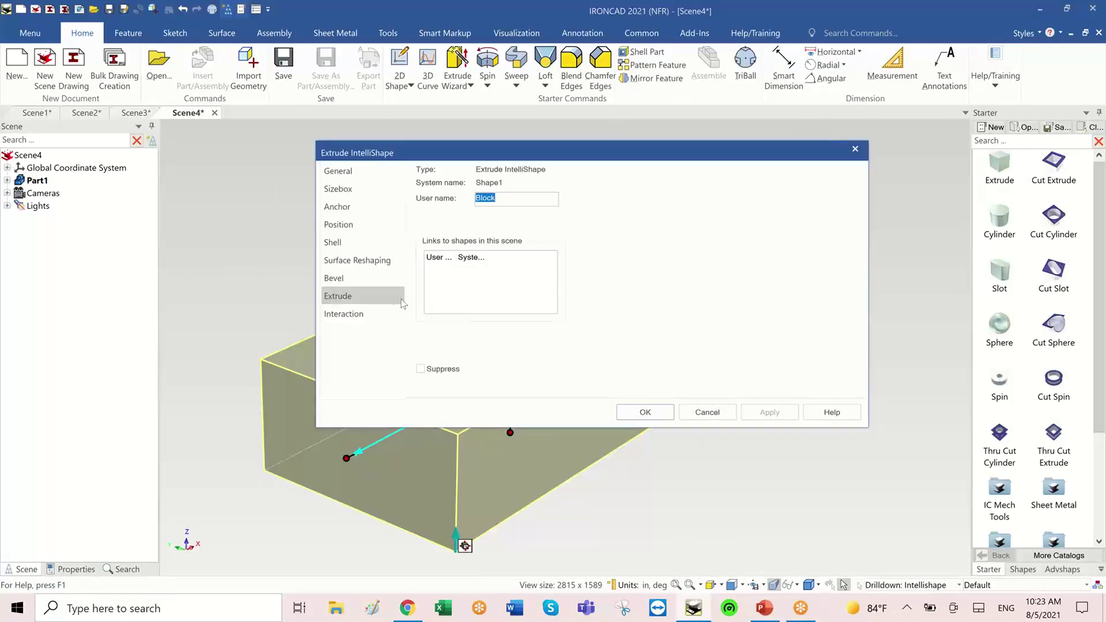
pyautogui.click(366, 264)
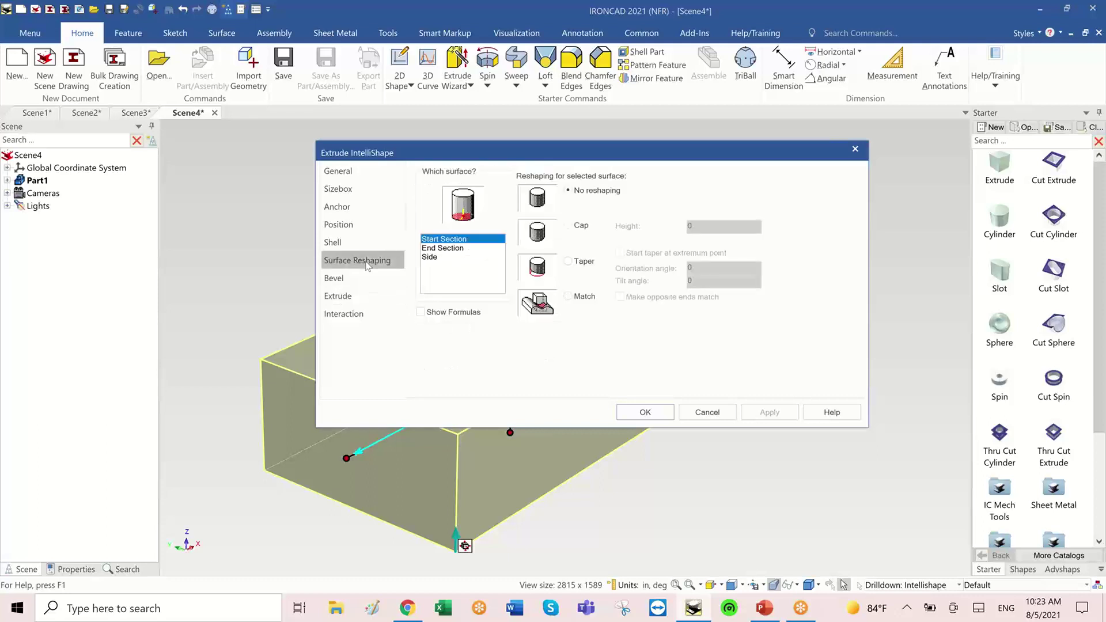
pyautogui.click(431, 257)
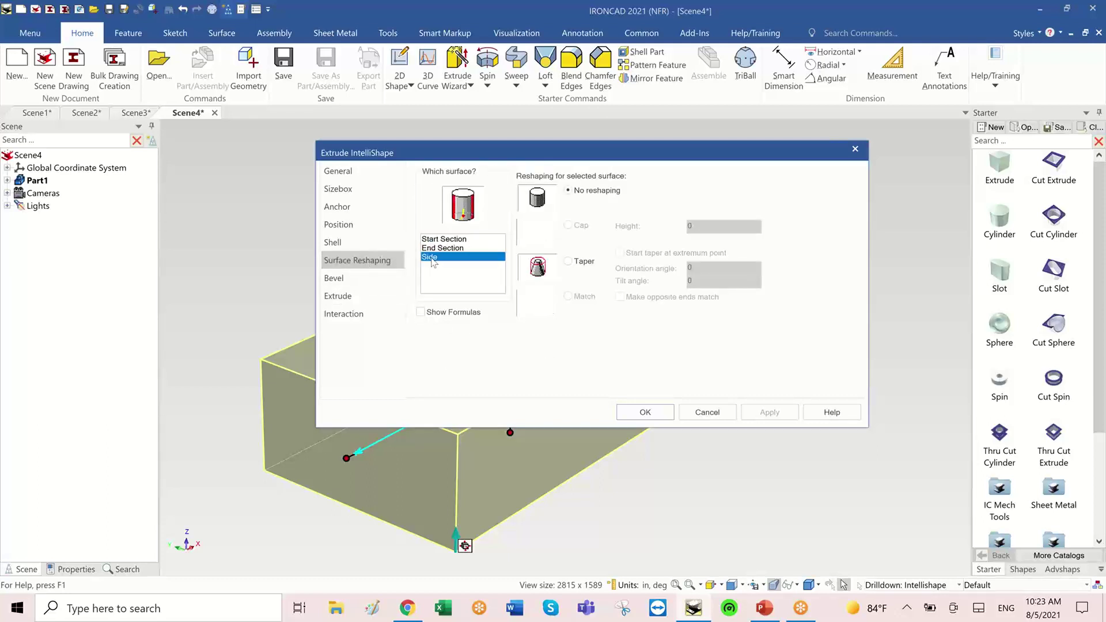
pyautogui.click(568, 263)
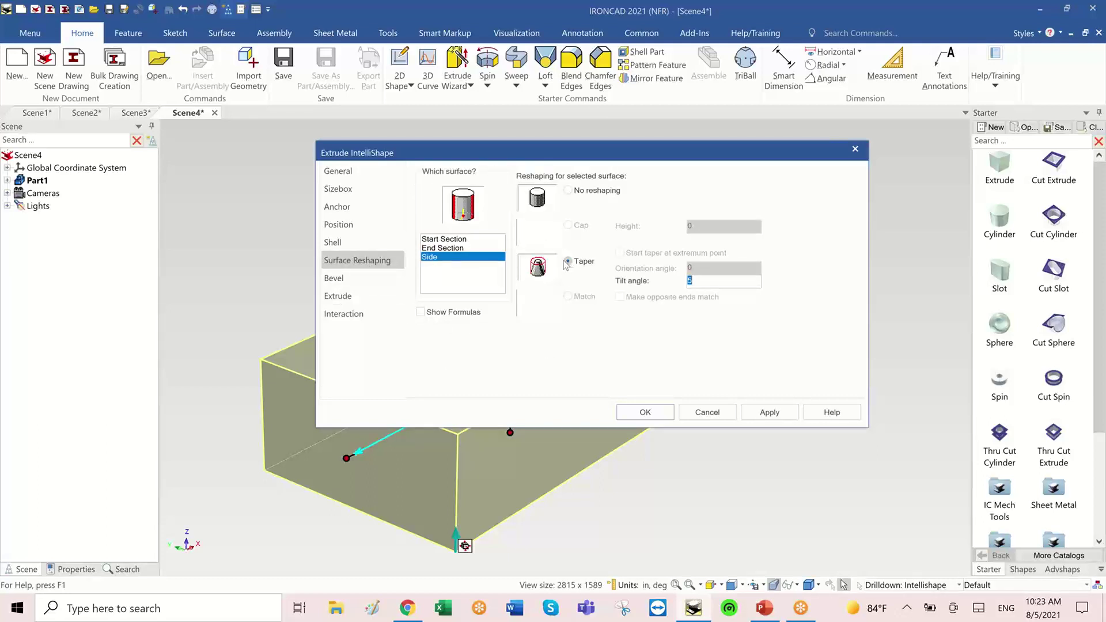
pyautogui.write('-')
pyautogui.click(665, 413)
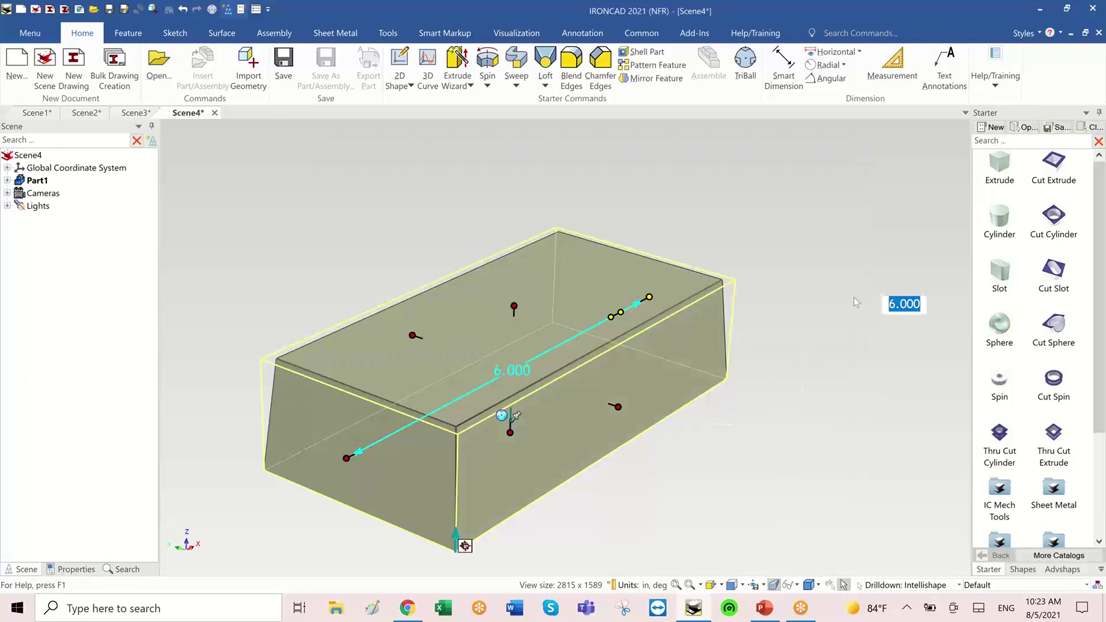
pyautogui.click(847, 297)
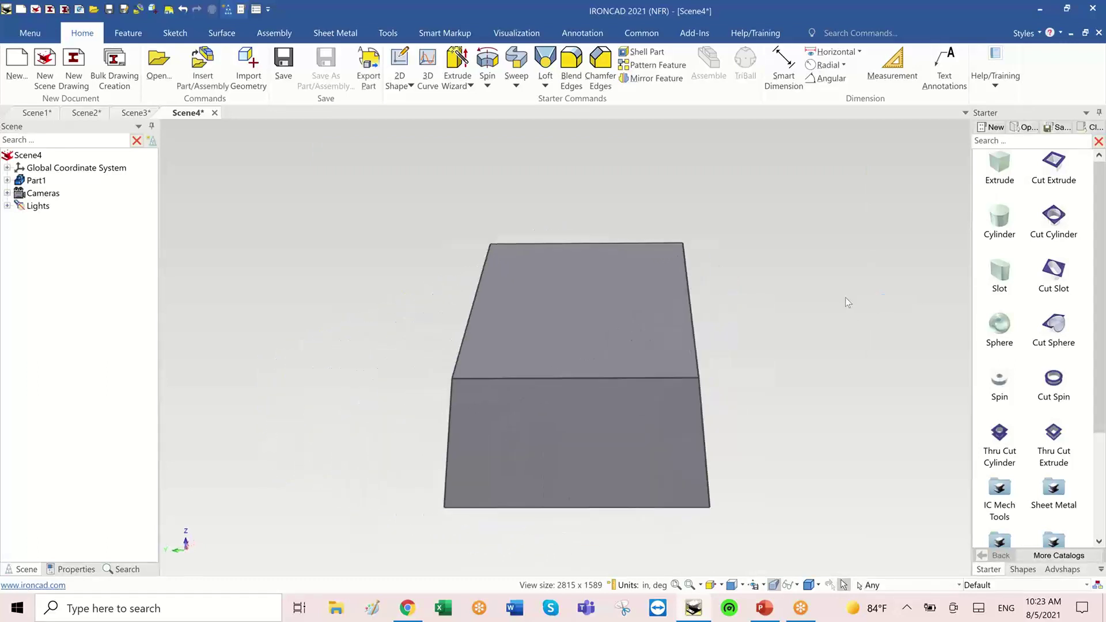
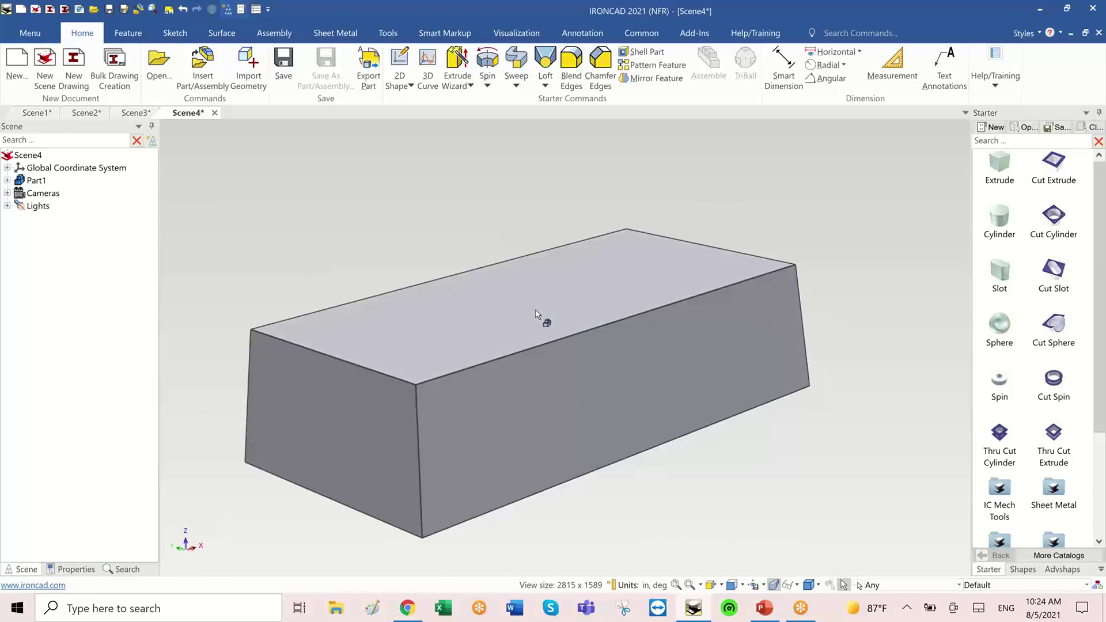
# Step: Bevel the block's side section edges with a blend radius of 0.5
pyautogui.click(602, 391)
pyautogui.click(576, 406)
pyautogui.rightClick(589, 395)
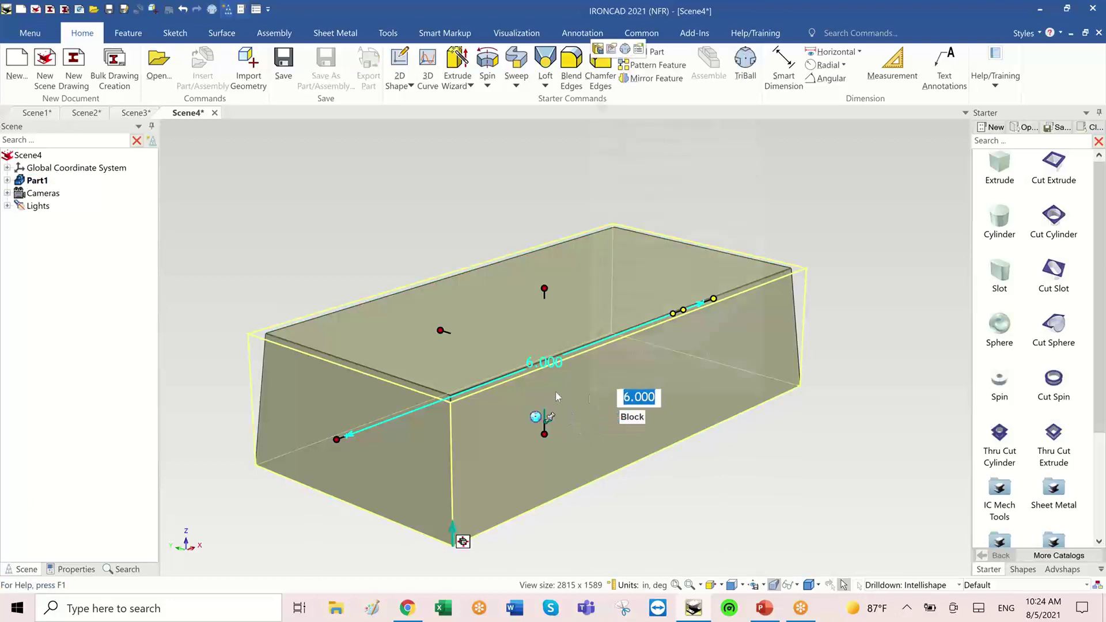
pyautogui.click(665, 390)
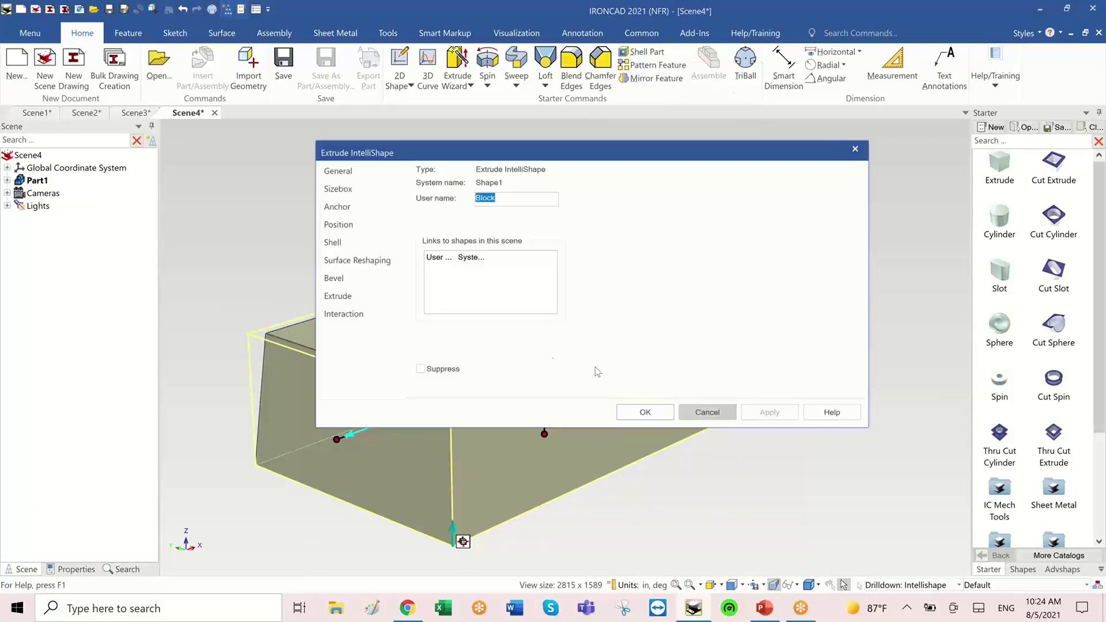
pyautogui.click(345, 277)
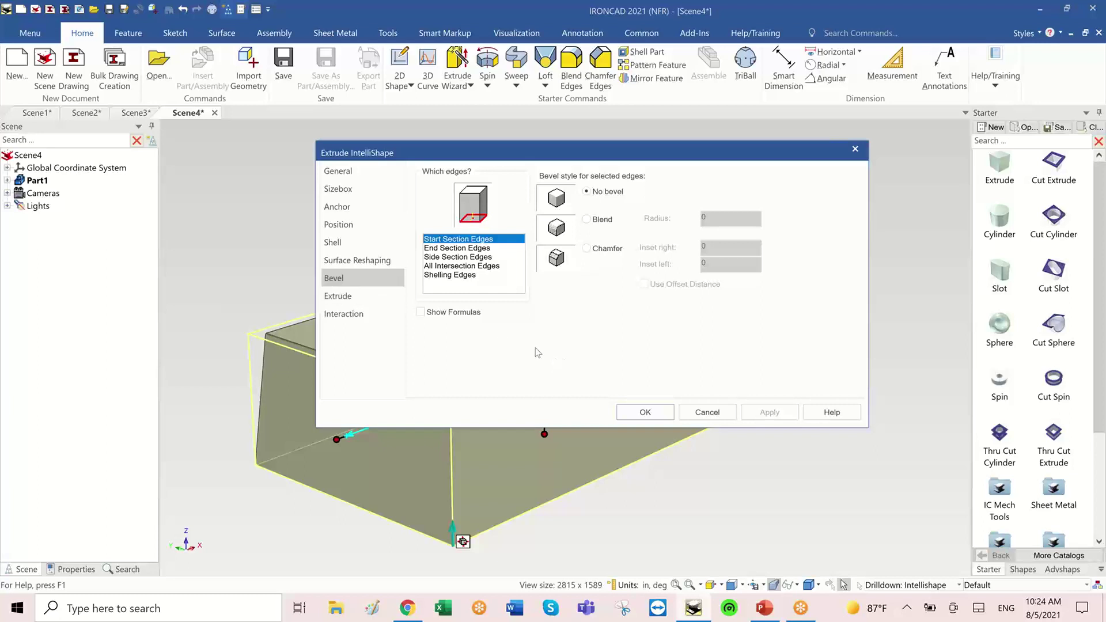
pyautogui.click(484, 257)
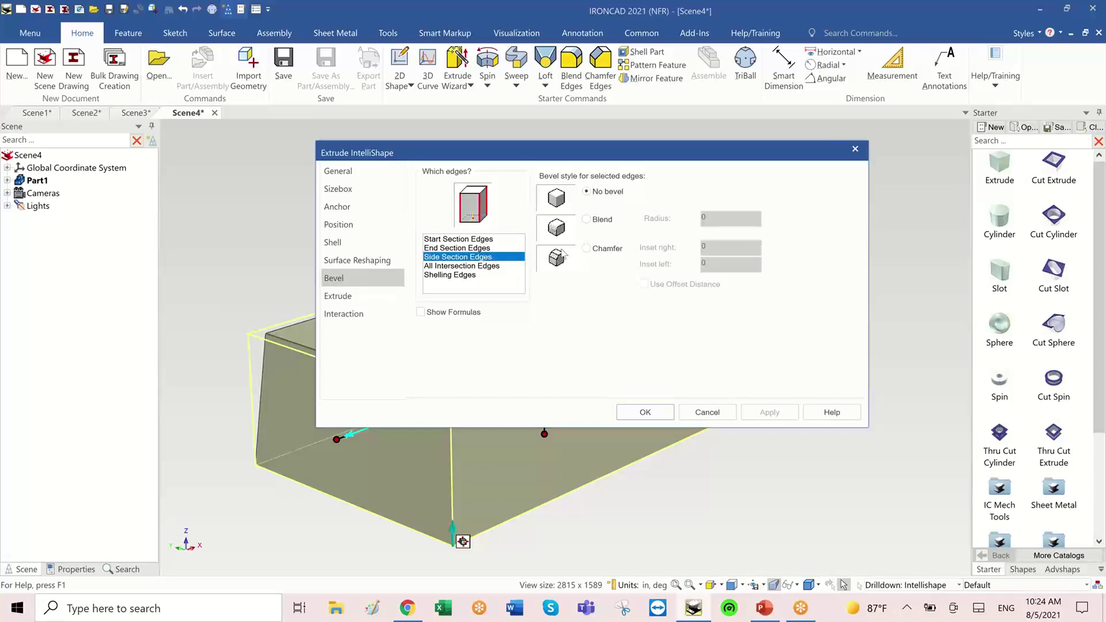
pyautogui.click(586, 220)
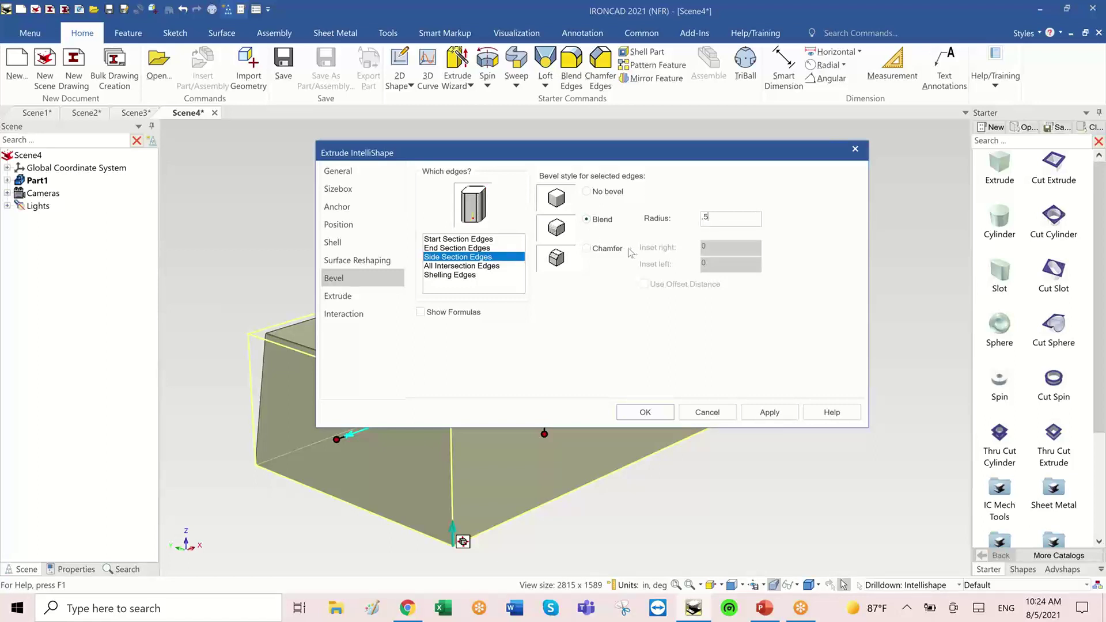
pyautogui.click(472, 276)
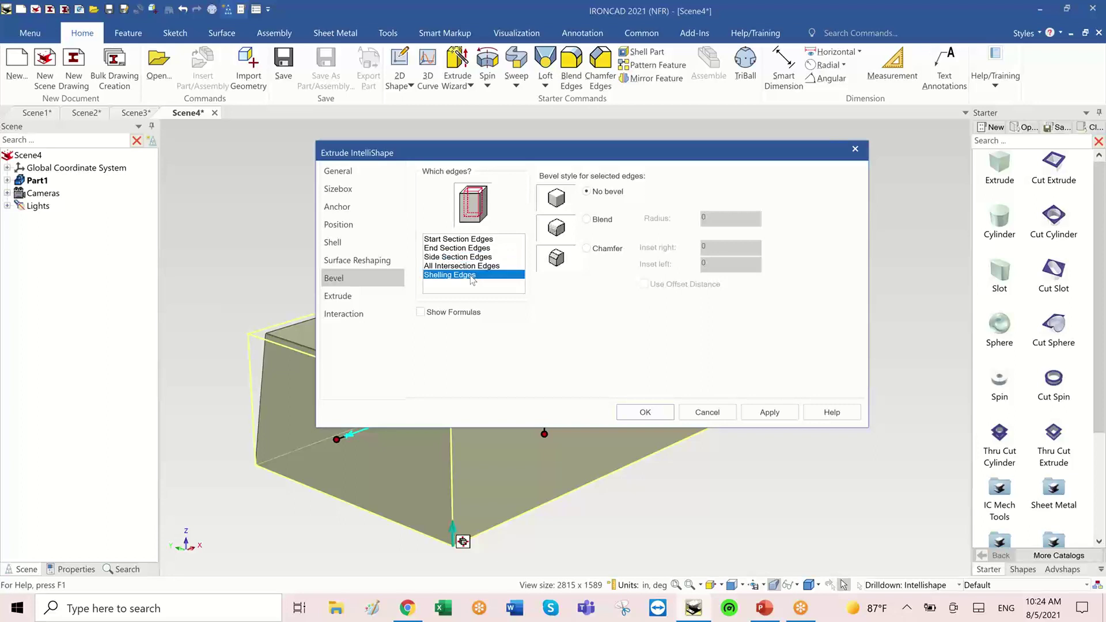
pyautogui.click(644, 410)
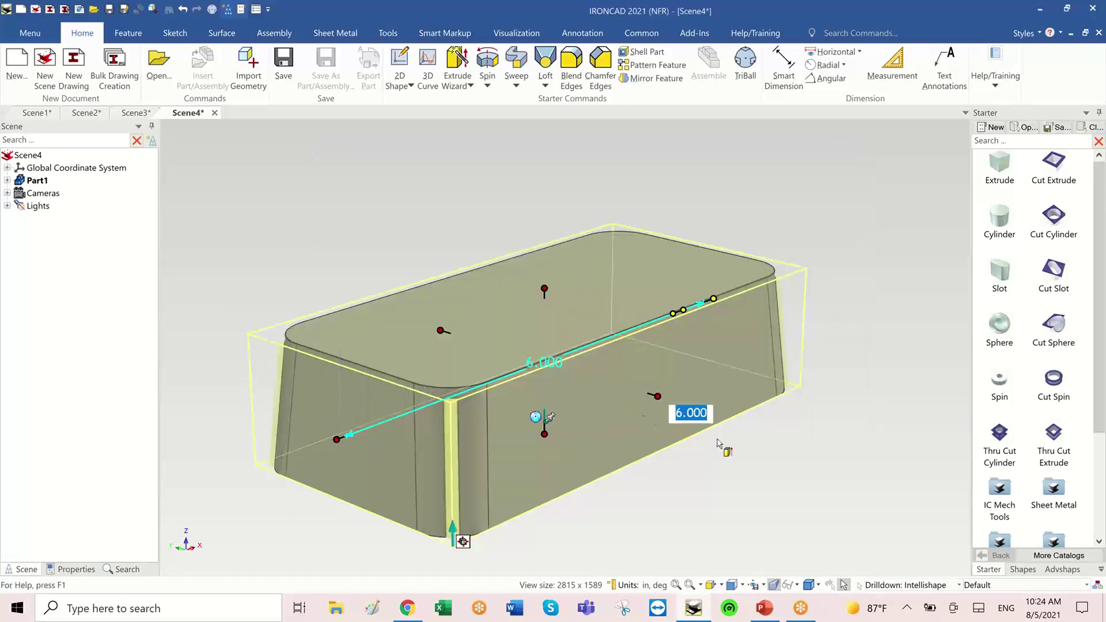
# Step: Reopen the block's bevel properties and set the end section edges to a blend with radius 0.1
pyautogui.click(793, 471)
pyautogui.moveTo(793, 471); pyautogui.dragTo(589, 263, button='middle')
pyautogui.click(586, 264)
pyautogui.click(586, 264)
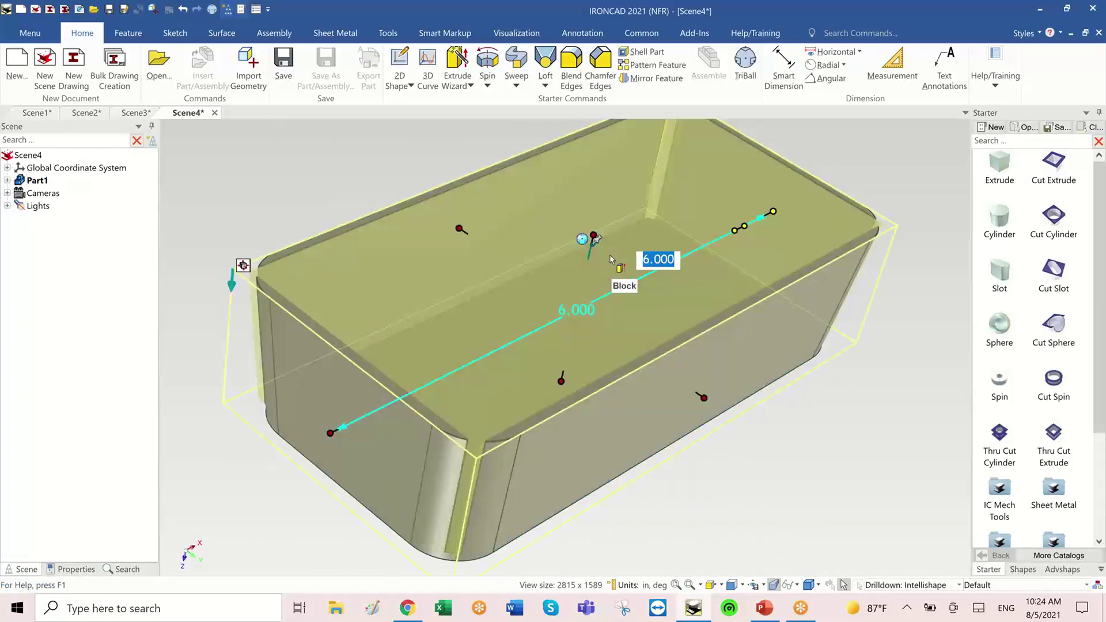
pyautogui.rightClick(608, 254)
pyautogui.click(671, 578)
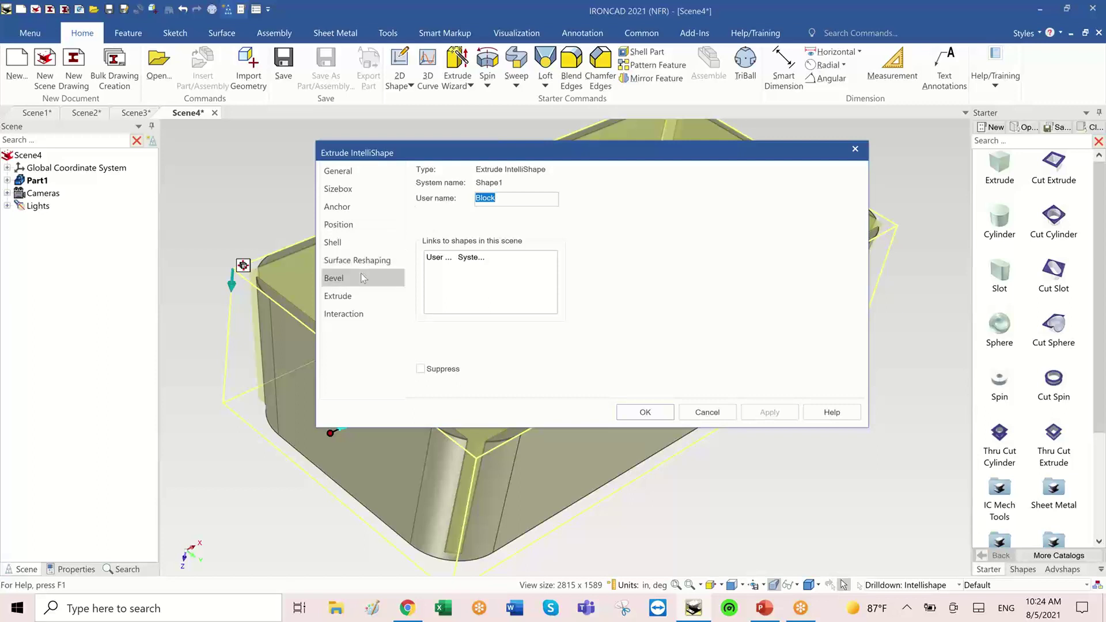
pyautogui.click(363, 278)
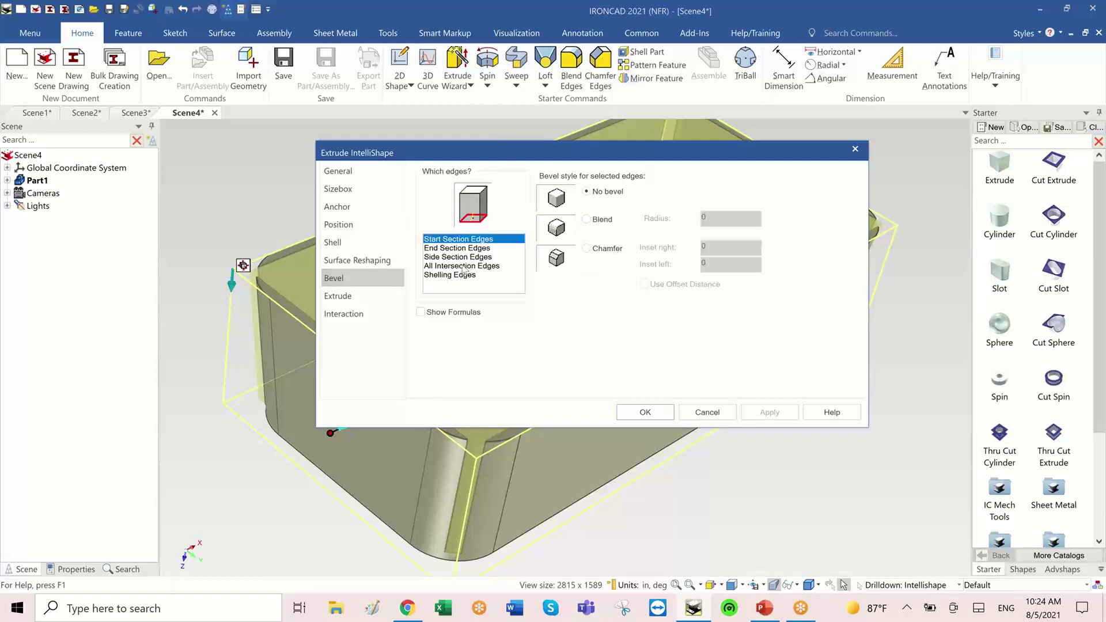
pyautogui.click(463, 258)
pyautogui.click(601, 219)
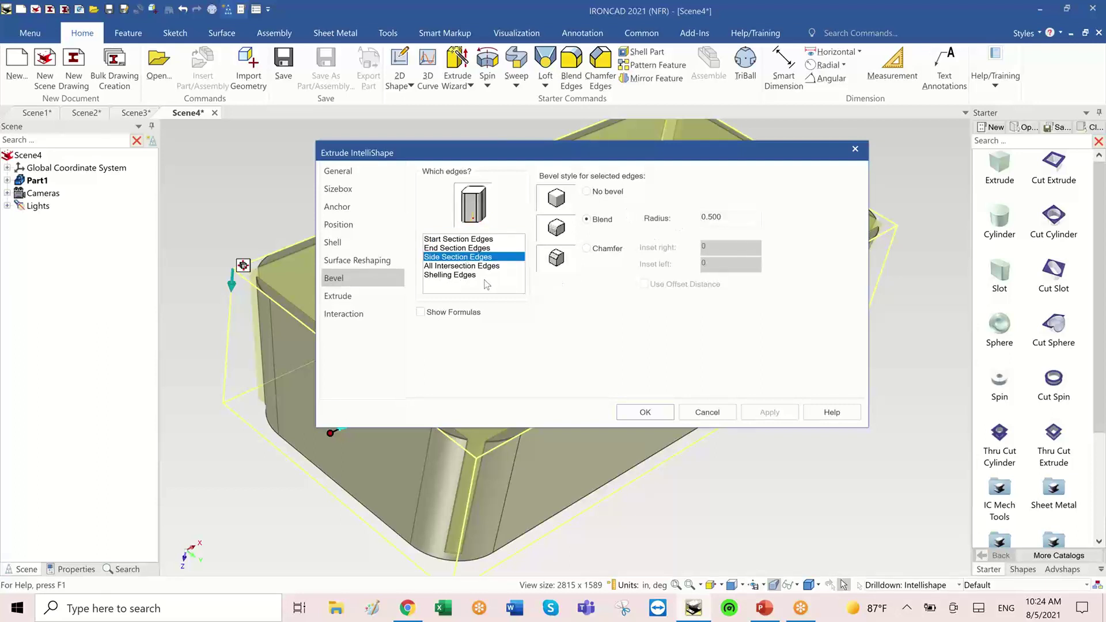
pyautogui.click(470, 250)
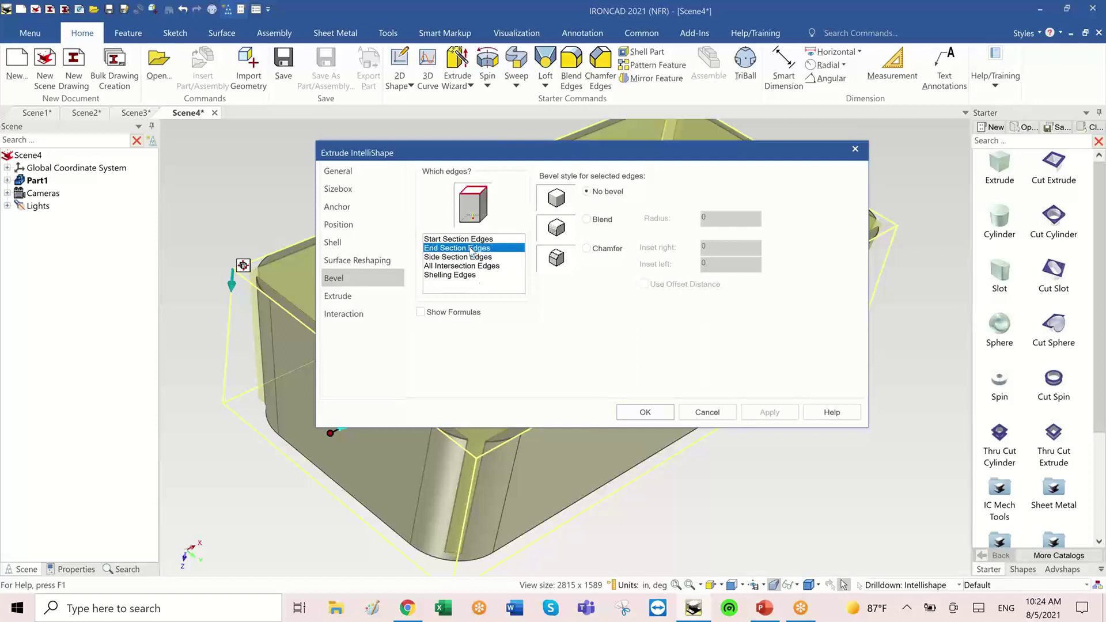
pyautogui.click(601, 222)
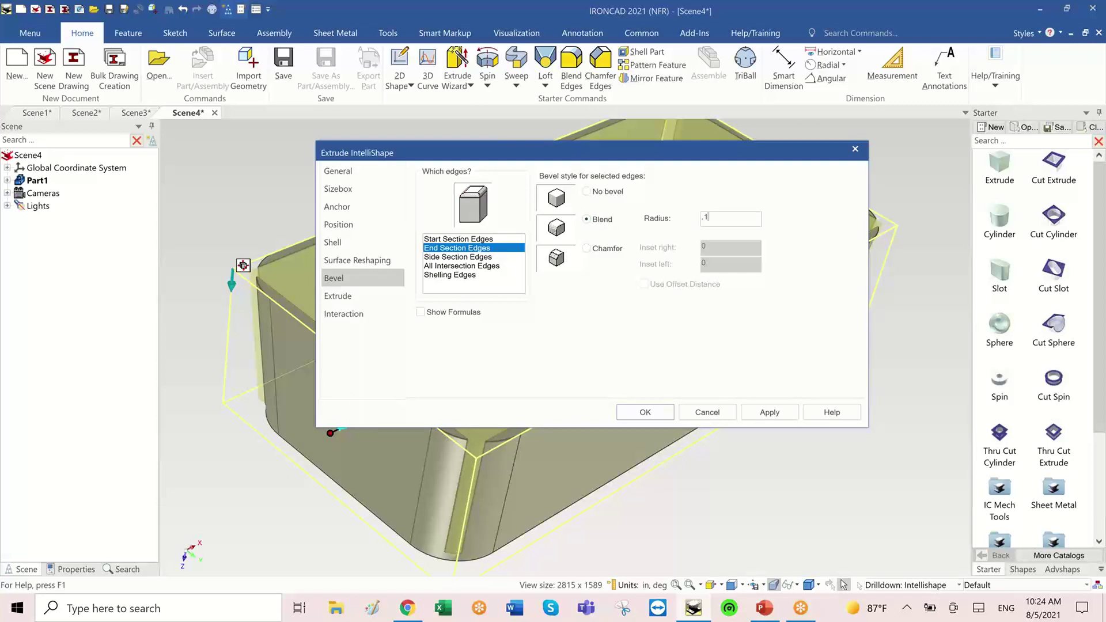
# Step: Set the block's shelling edges to a blend with radius 0.4, apply the bevels and inspect the shelled part
pyautogui.click(473, 276)
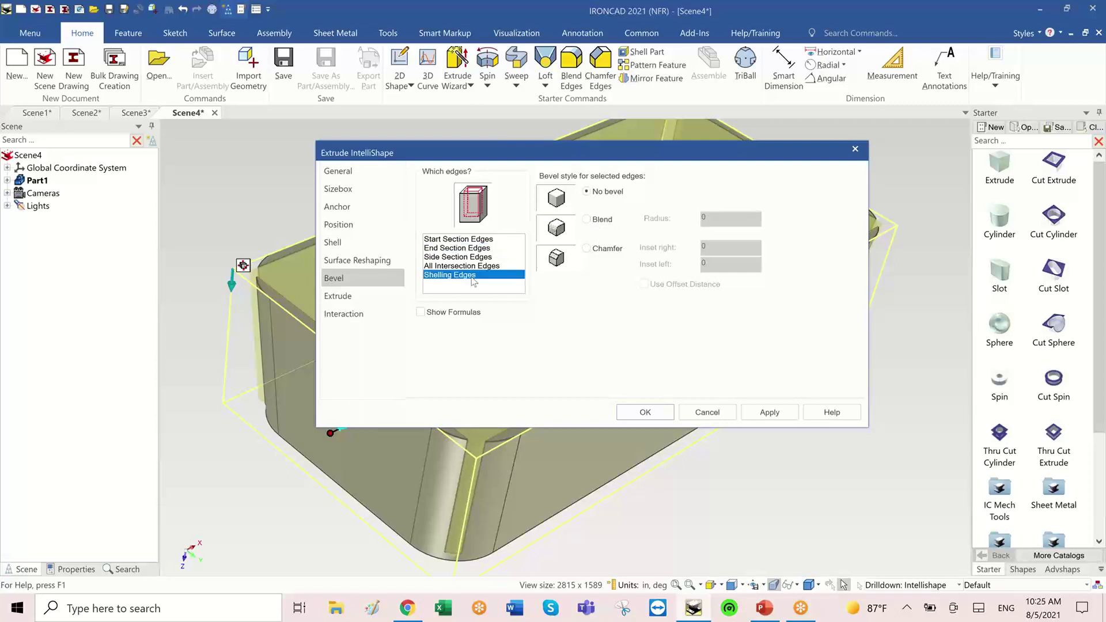
pyautogui.click(586, 220)
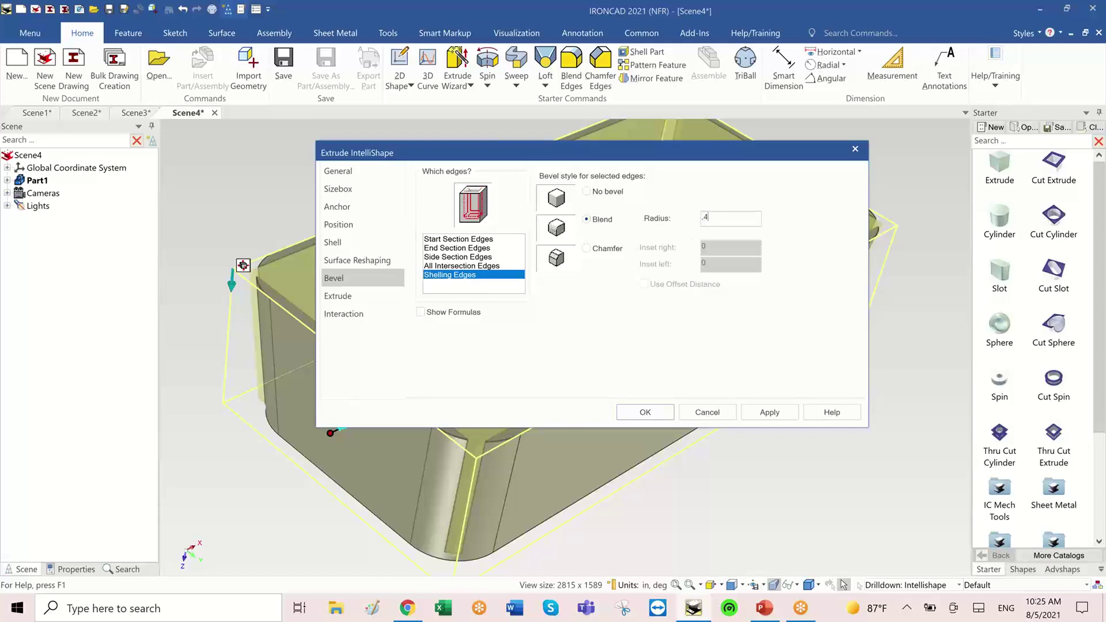
pyautogui.click(663, 405)
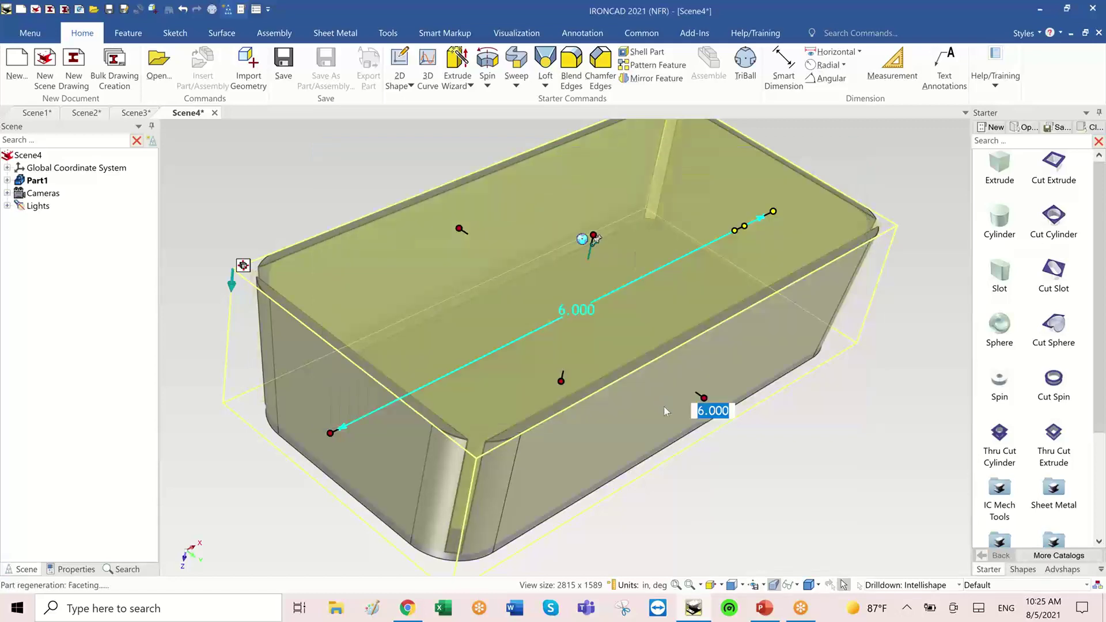
pyautogui.moveTo(907, 421); pyautogui.dragTo(504, 179, button='middle')
pyautogui.moveTo(741, 251); pyautogui.dragTo(689, 482, button='middle')
pyautogui.click(689, 483)
# Step: Bevel all intersection edges of the block with a blend radius of 0.125
pyautogui.moveTo(344, 324); pyautogui.dragTo(665, 330, button='middle')
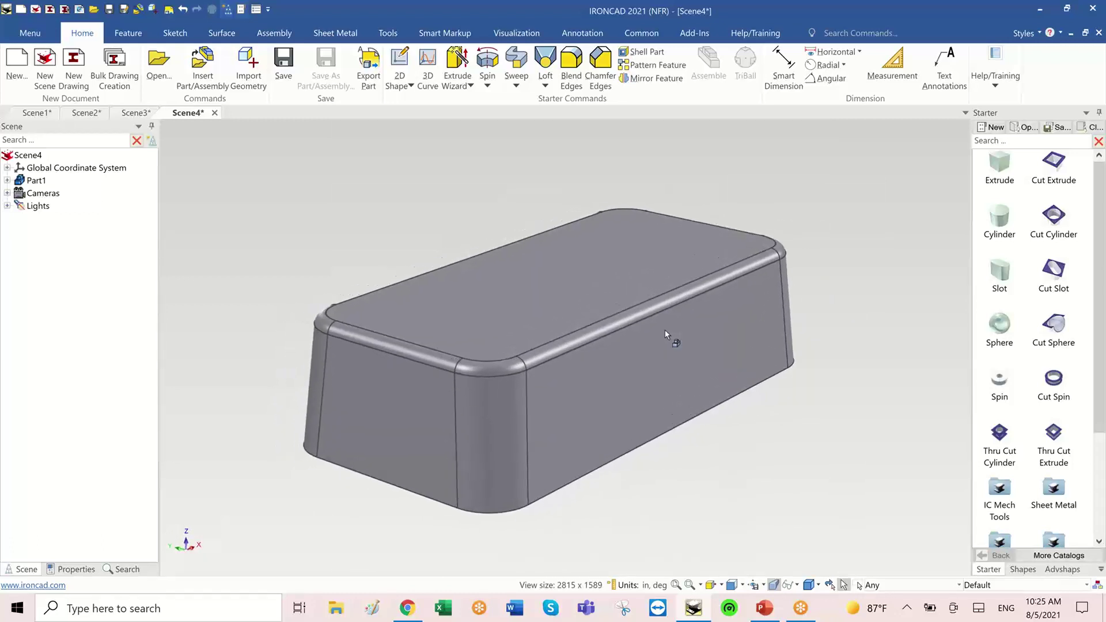
pyautogui.click(677, 369)
pyautogui.click(641, 373)
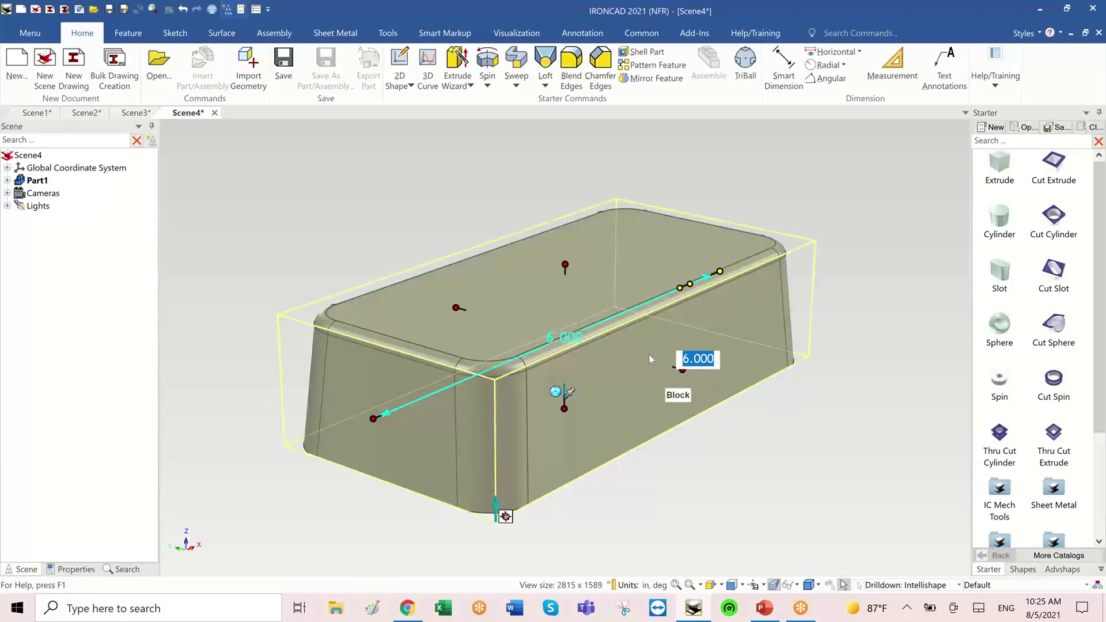
pyautogui.rightClick(649, 356)
pyautogui.click(691, 344)
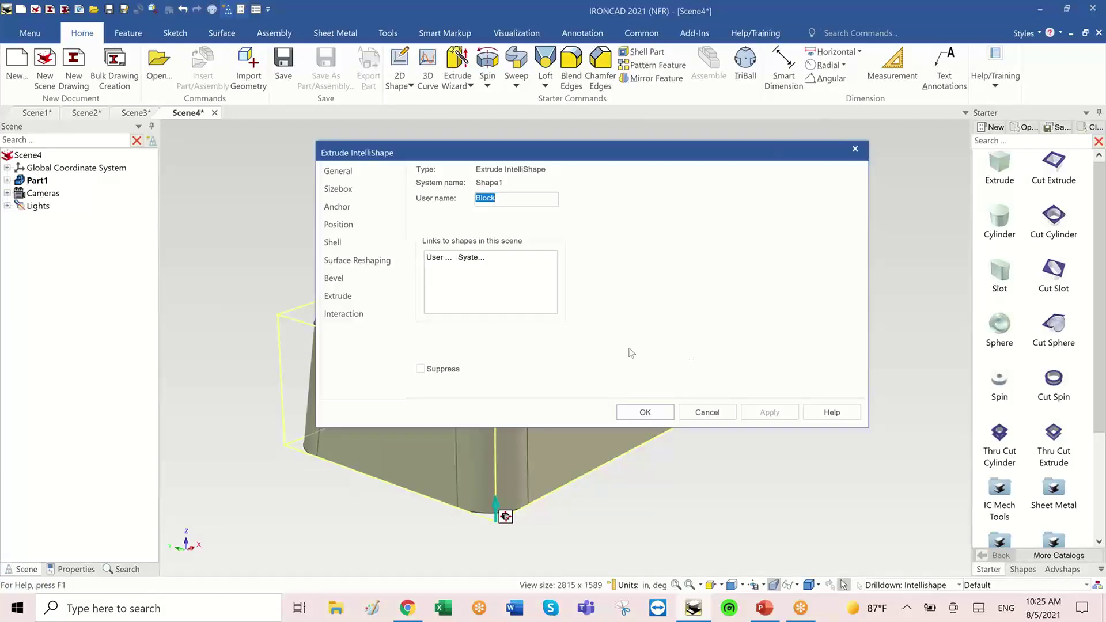
pyautogui.click(357, 274)
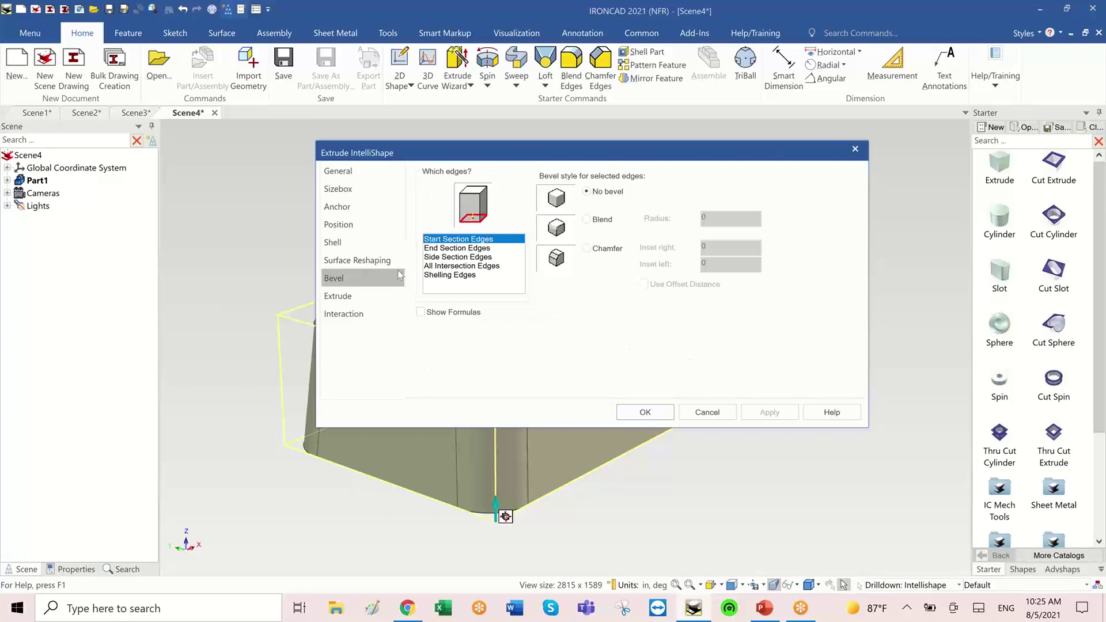
pyautogui.click(499, 266)
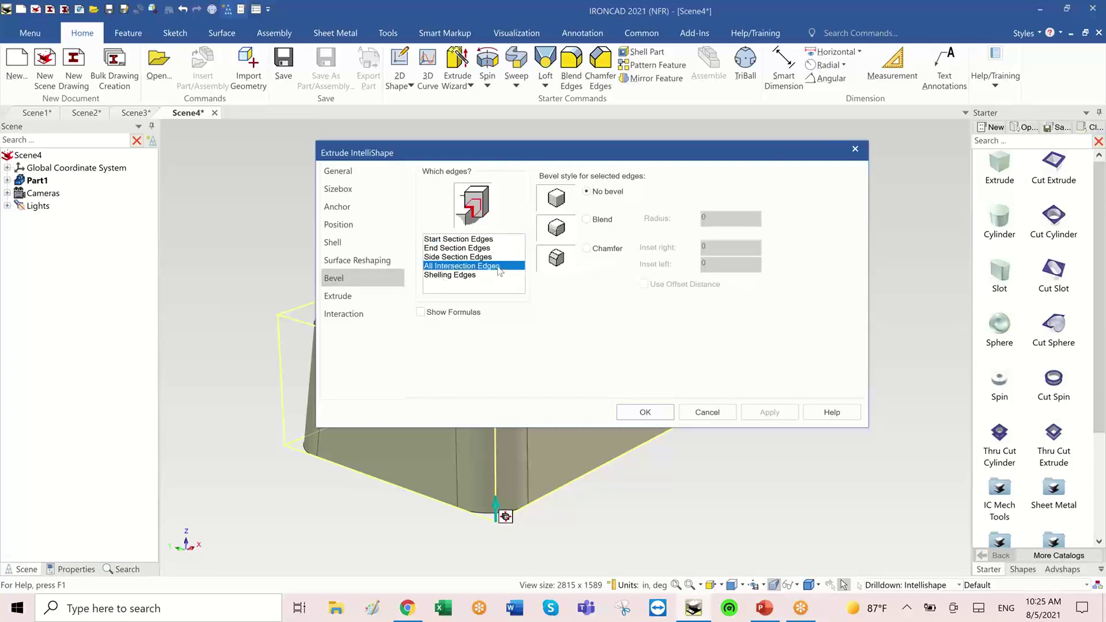
pyautogui.click(587, 220)
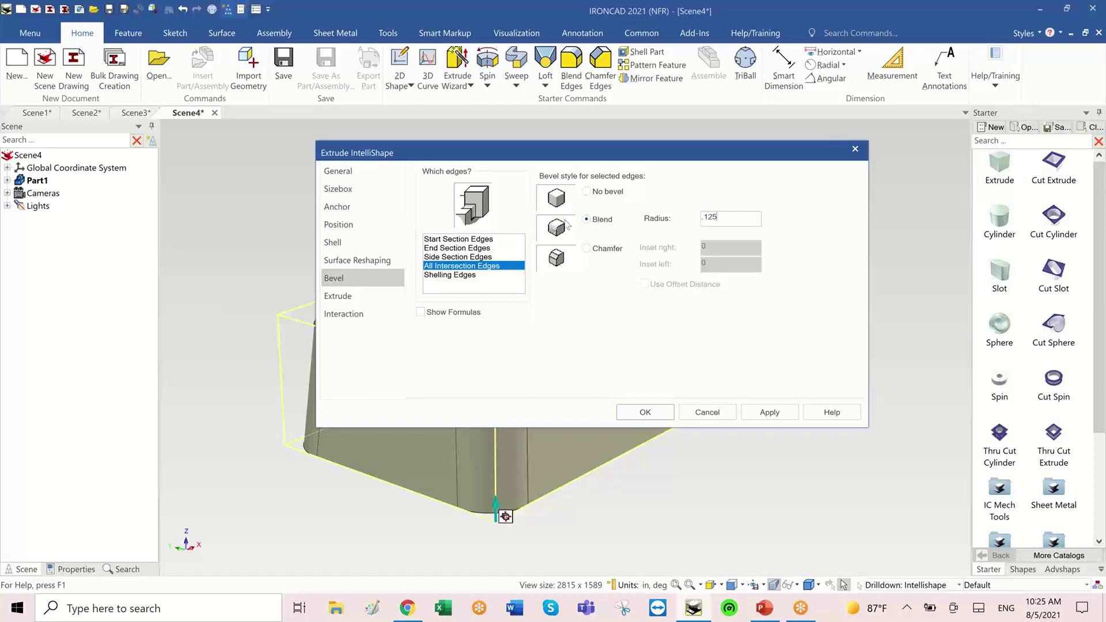
pyautogui.click(658, 412)
pyautogui.click(870, 297)
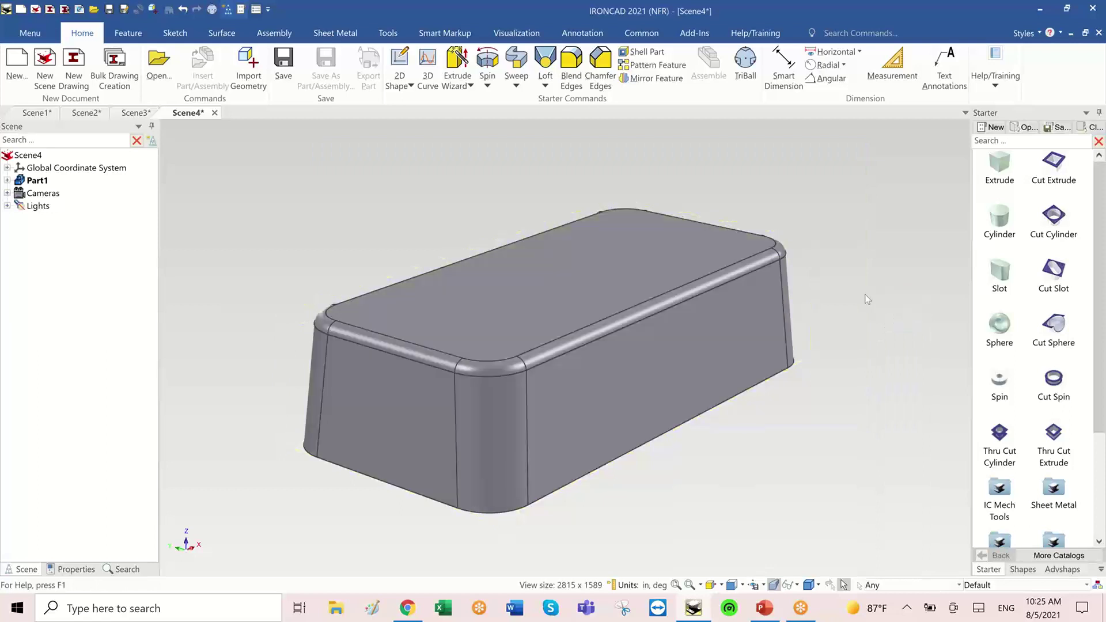
# Step: Open the IronCADUSA catalog, widen the catalog browser and look through its parts
pyautogui.click(1068, 559)
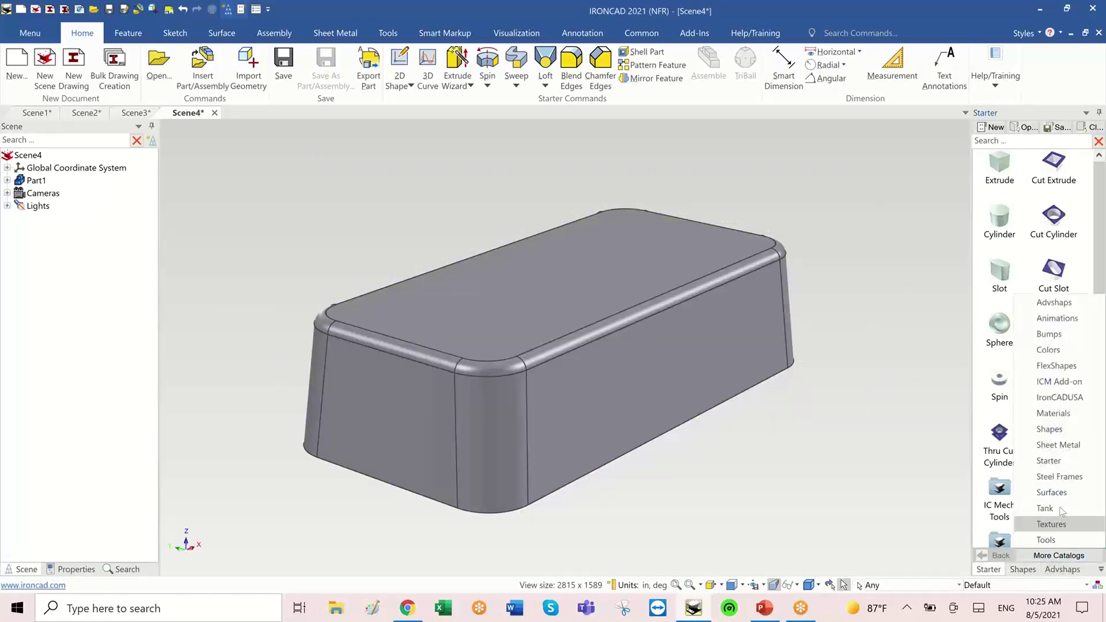
pyautogui.click(1064, 398)
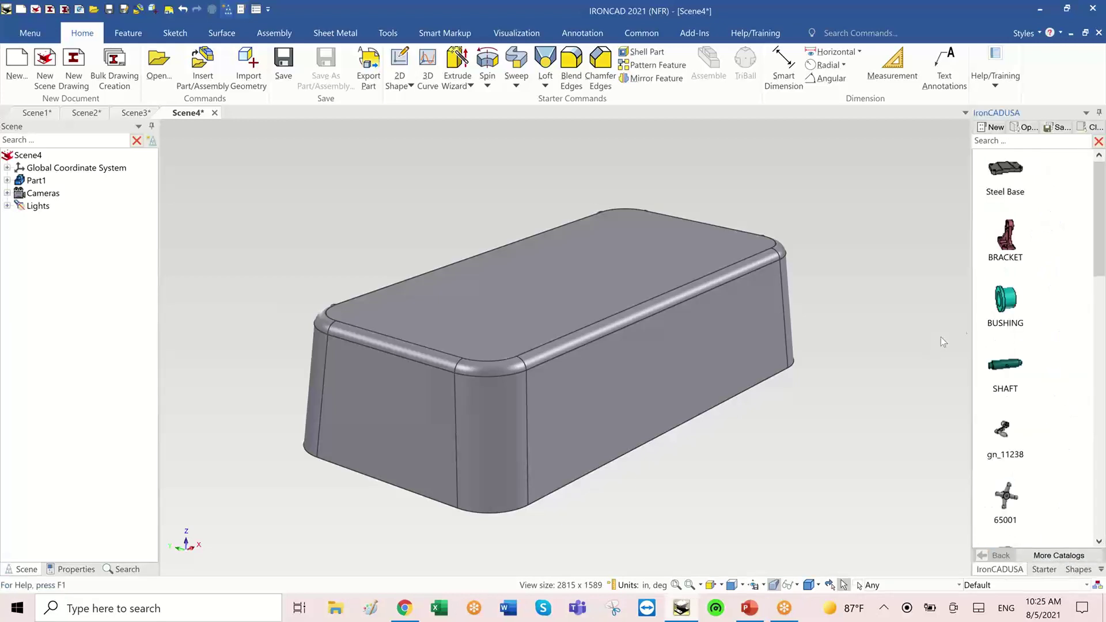
pyautogui.moveTo(972, 321); pyautogui.dragTo(938, 339)
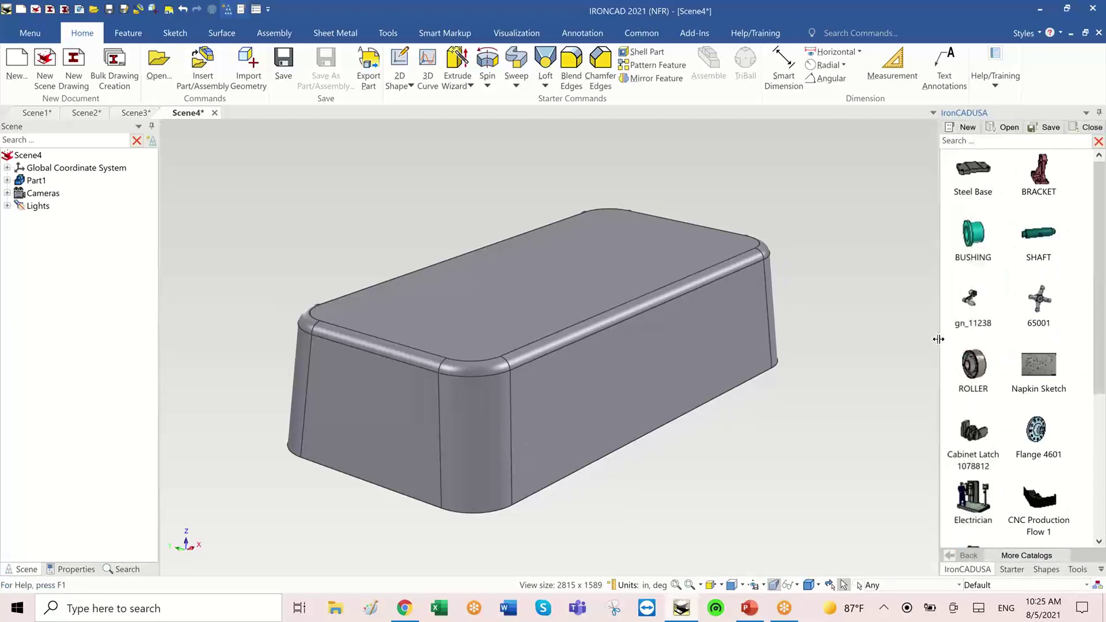
pyautogui.scroll(-4, 876, 370)
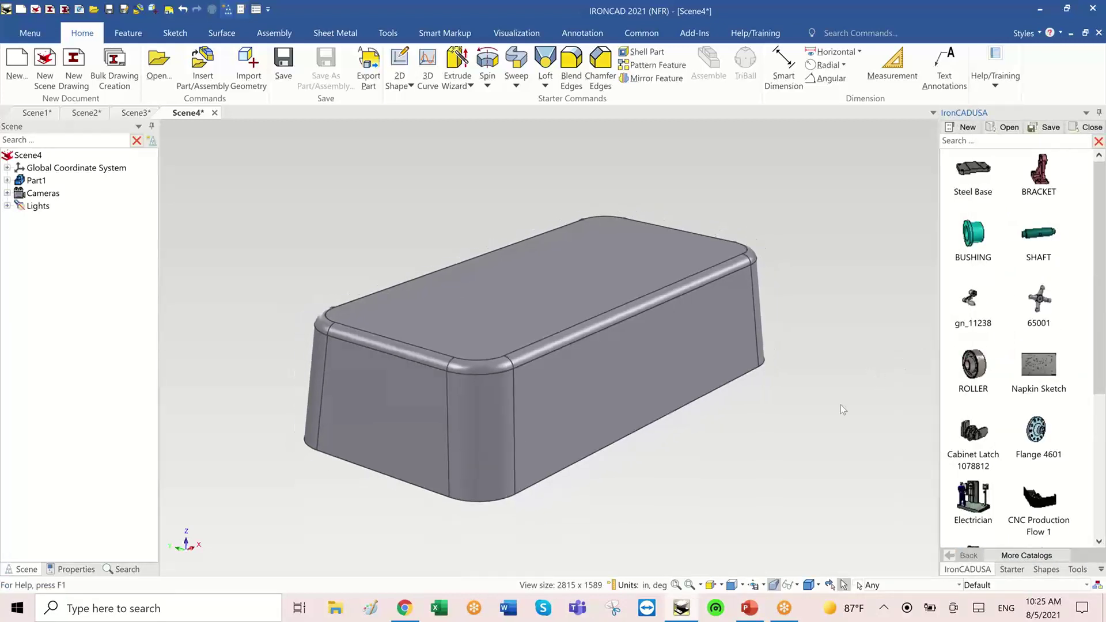
pyautogui.scroll(-4, 1032, 353)
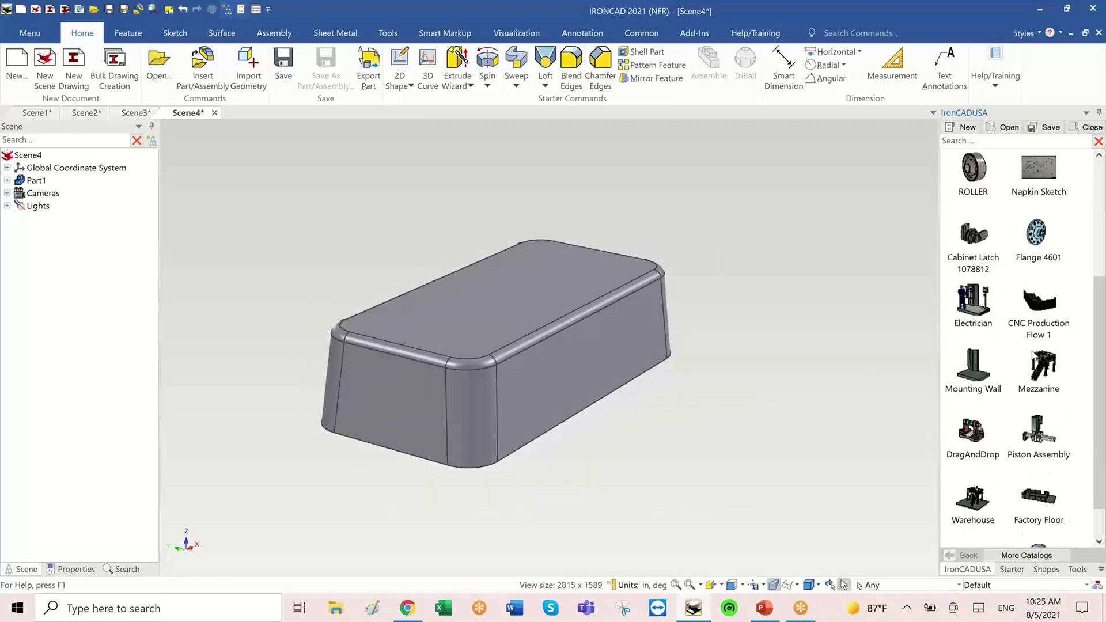
pyautogui.scroll(3, 1033, 352)
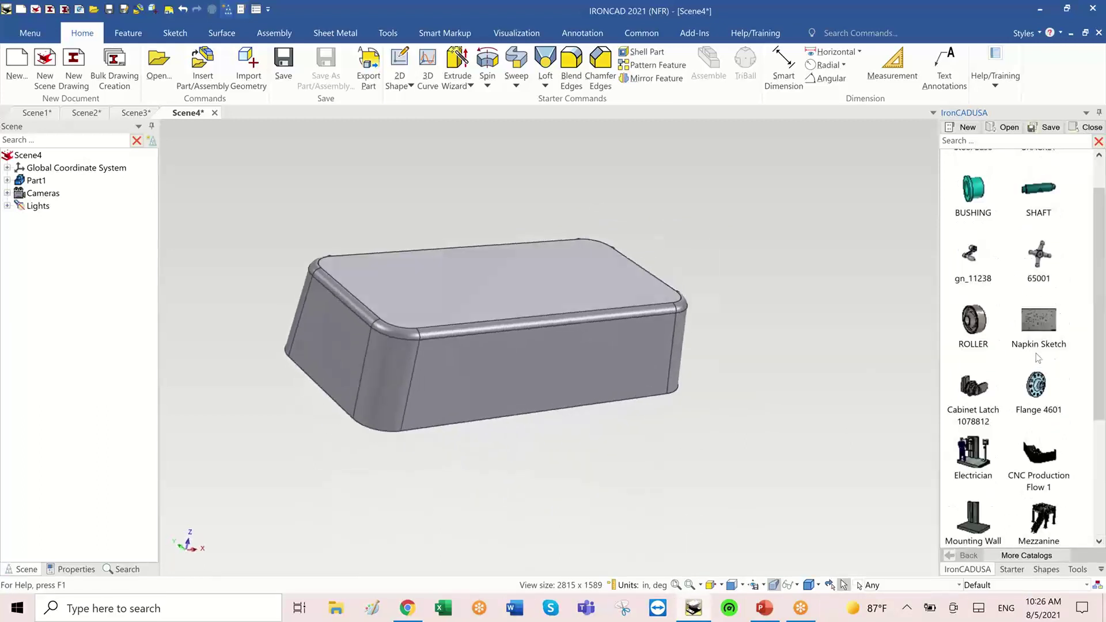
pyautogui.scroll(1, 1031, 351)
# Step: Place the gn_11238 part from the catalog beside the block and delete it again
pyautogui.moveTo(974, 300); pyautogui.dragTo(761, 257)
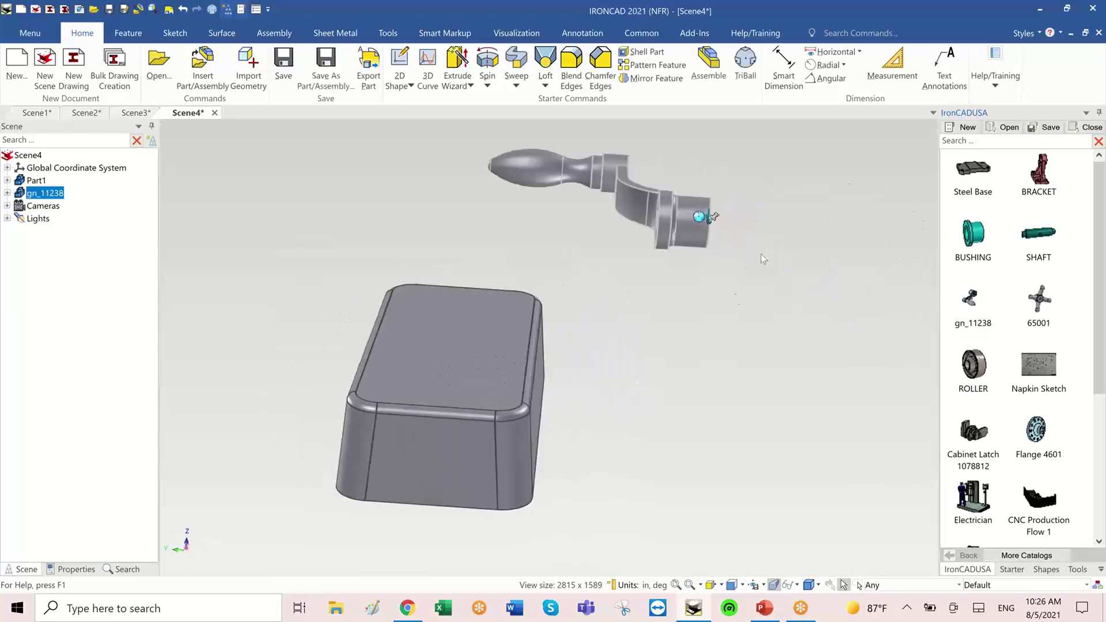
pyautogui.click(815, 296)
pyautogui.click(792, 262)
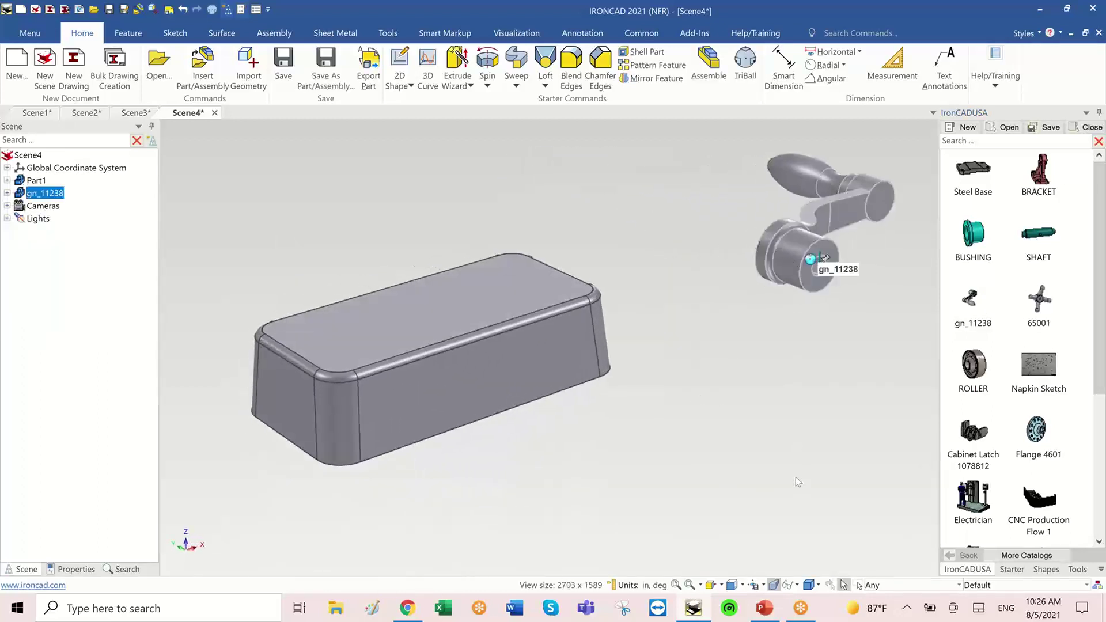
pyautogui.press('Delete')
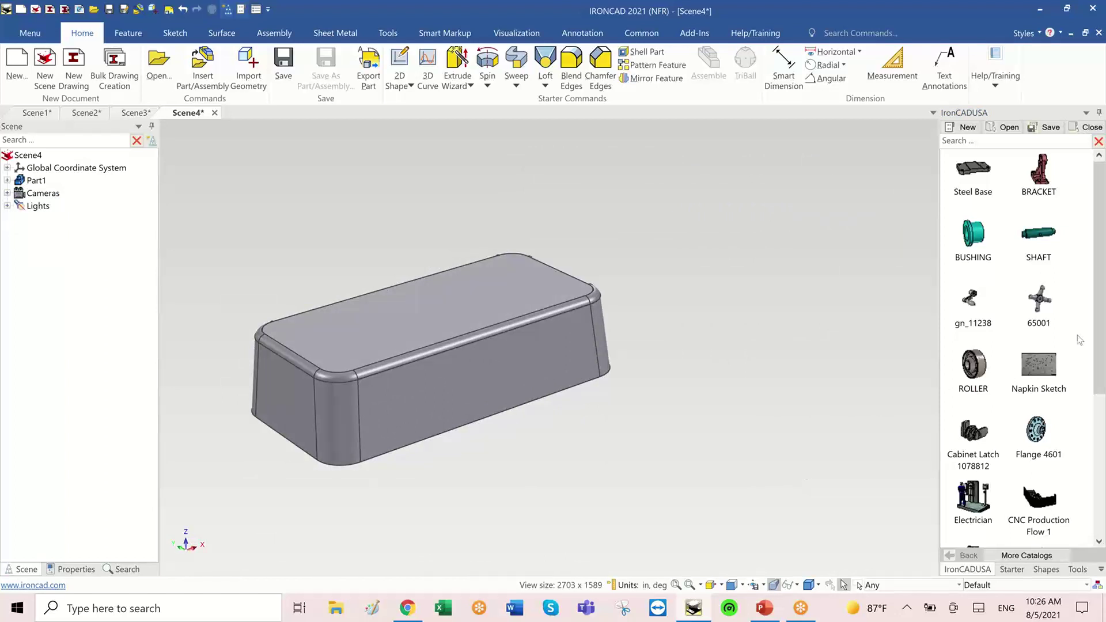
pyautogui.moveTo(1099, 323); pyautogui.dragTo(1098, 464)
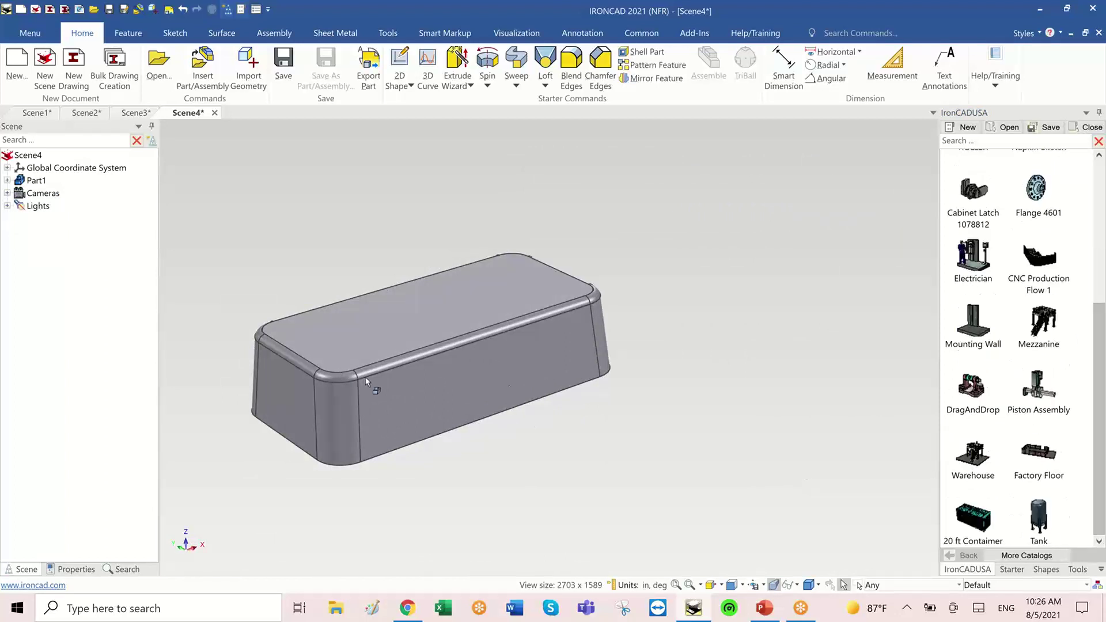
# Step: Rename Part1 in the scene tree as Intelligent Plastic Part
pyautogui.click(36, 180)
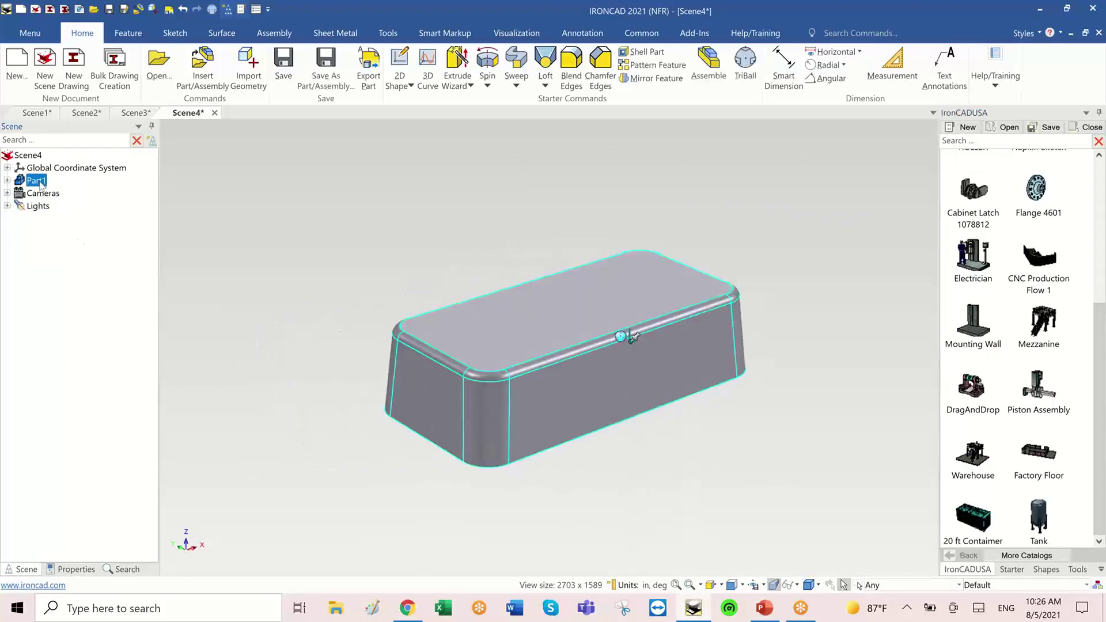
pyautogui.click(35, 181)
pyautogui.write('Plast')
pyautogui.write('Intellig')
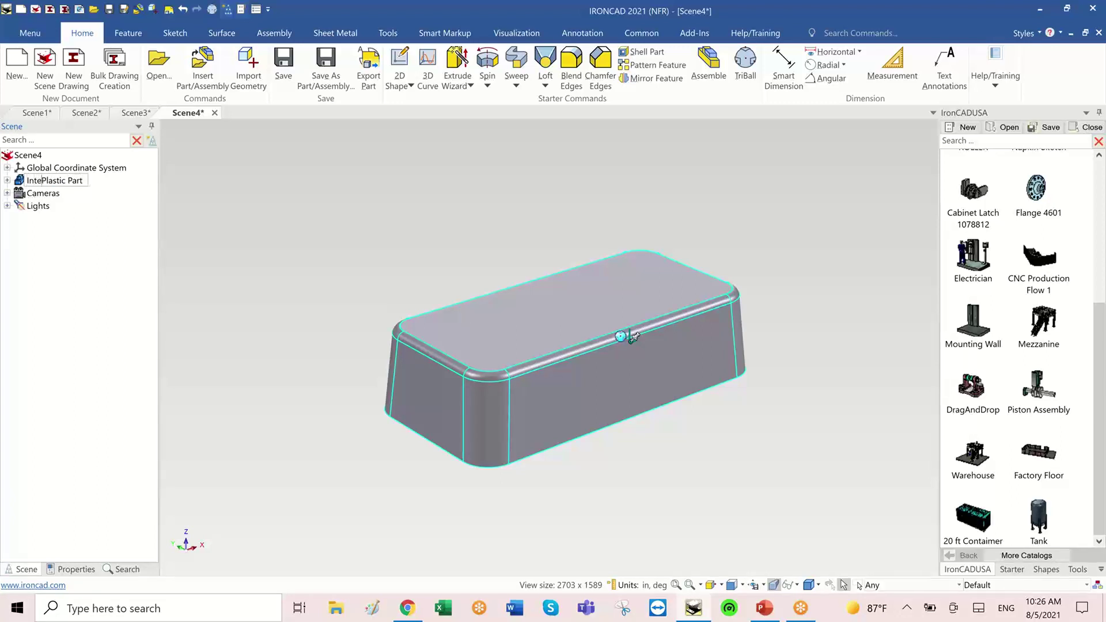
pyautogui.write('ent')
pyautogui.press('Return')
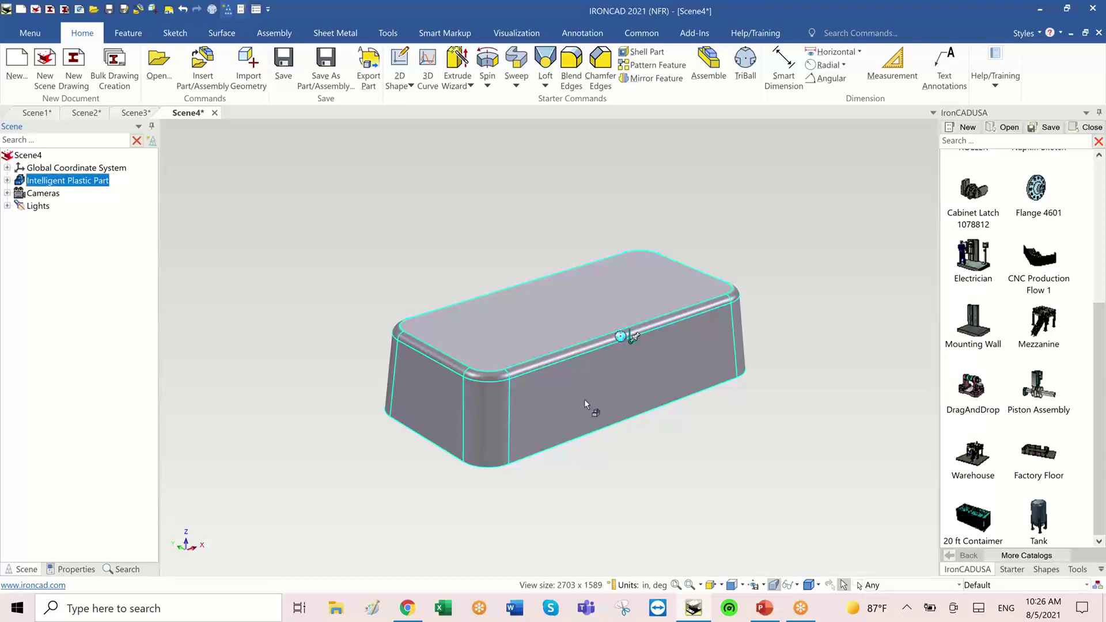
# Step: Select the block IntelliShape of the plastic part and add it to the IronCADUSA catalog
pyautogui.moveTo(691, 387); pyautogui.dragTo(746, 413, button='middle')
pyautogui.click(742, 418)
pyautogui.click(644, 393)
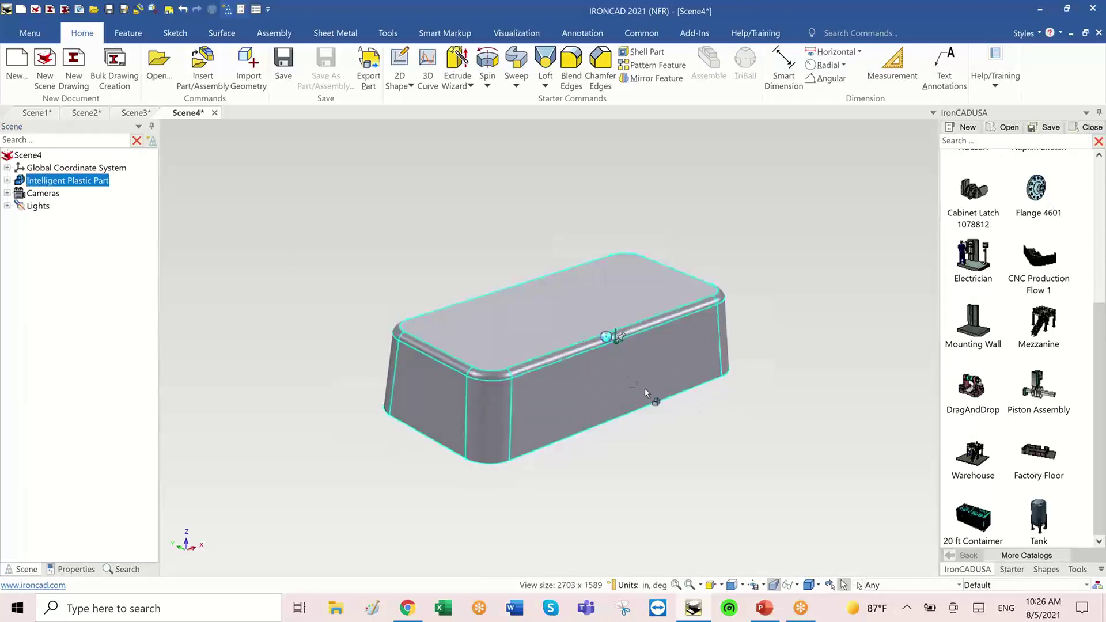
pyautogui.click(605, 398)
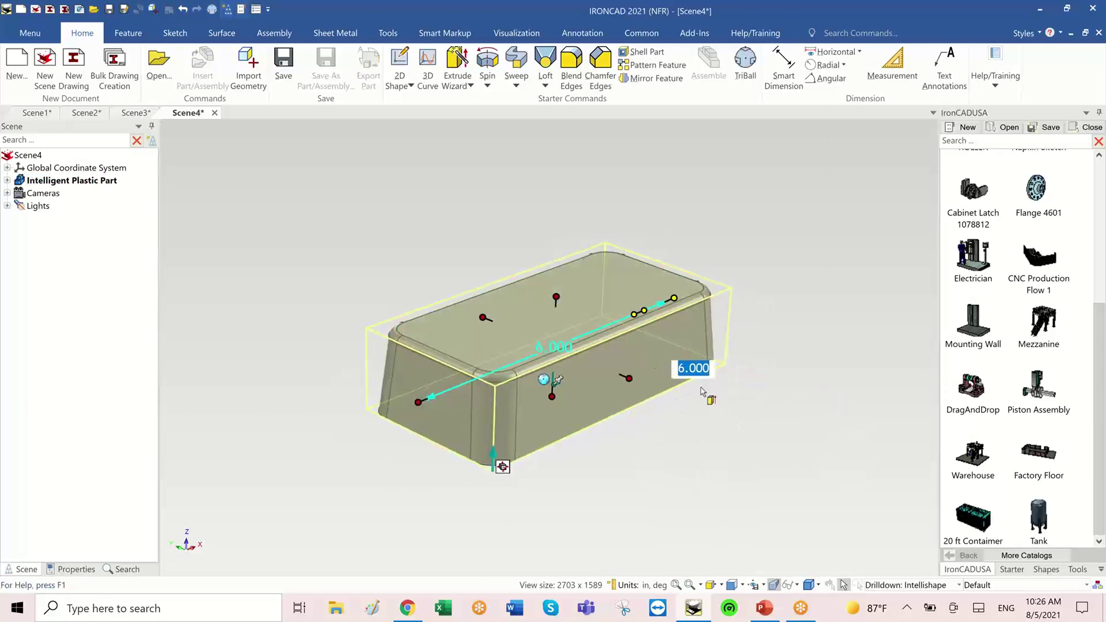
pyautogui.scroll(2, 1079, 511)
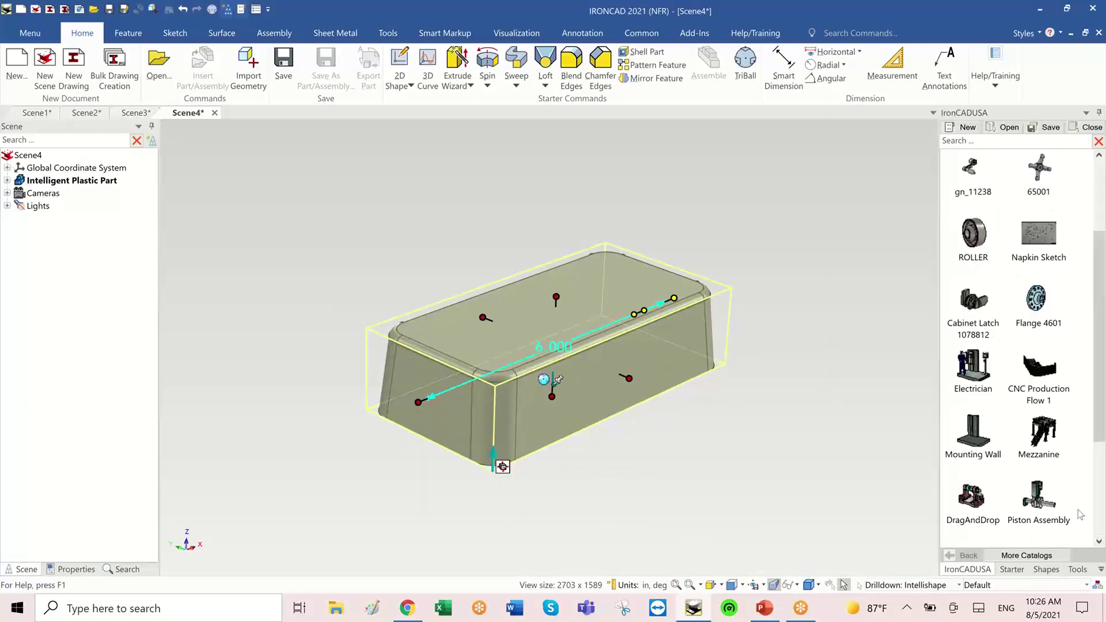
pyautogui.scroll(-3, 1080, 512)
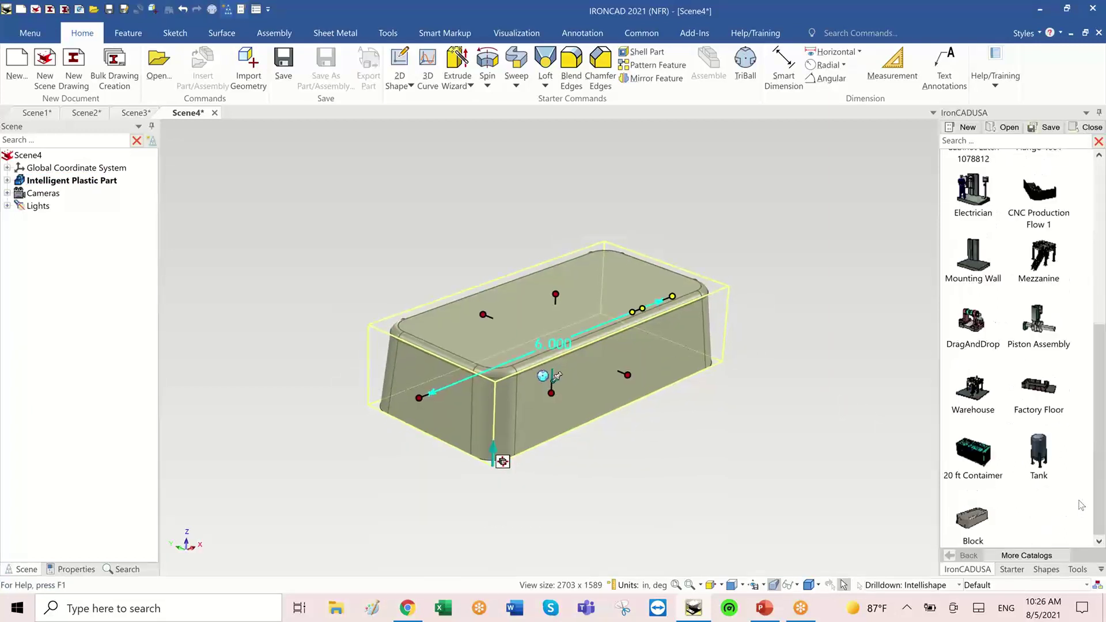
pyautogui.click(741, 455)
pyautogui.moveTo(742, 455); pyautogui.dragTo(753, 362, button='middle')
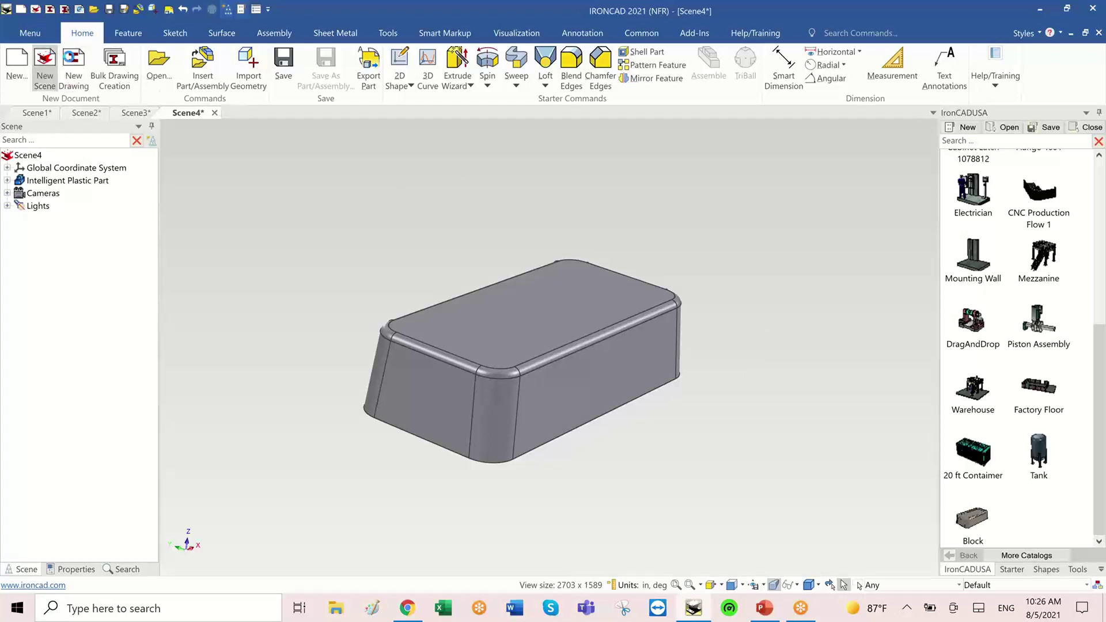
# Step: Create a new scene and place the Block item from the IronCADUSA catalog in it
pyautogui.click(44, 68)
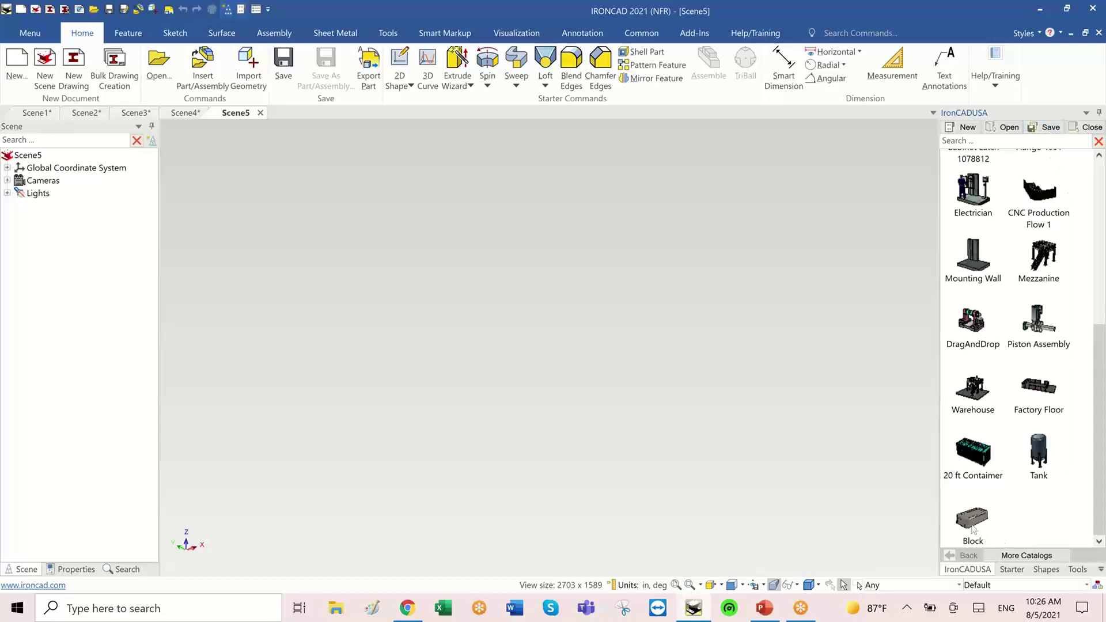
pyautogui.moveTo(973, 529); pyautogui.dragTo(555, 402)
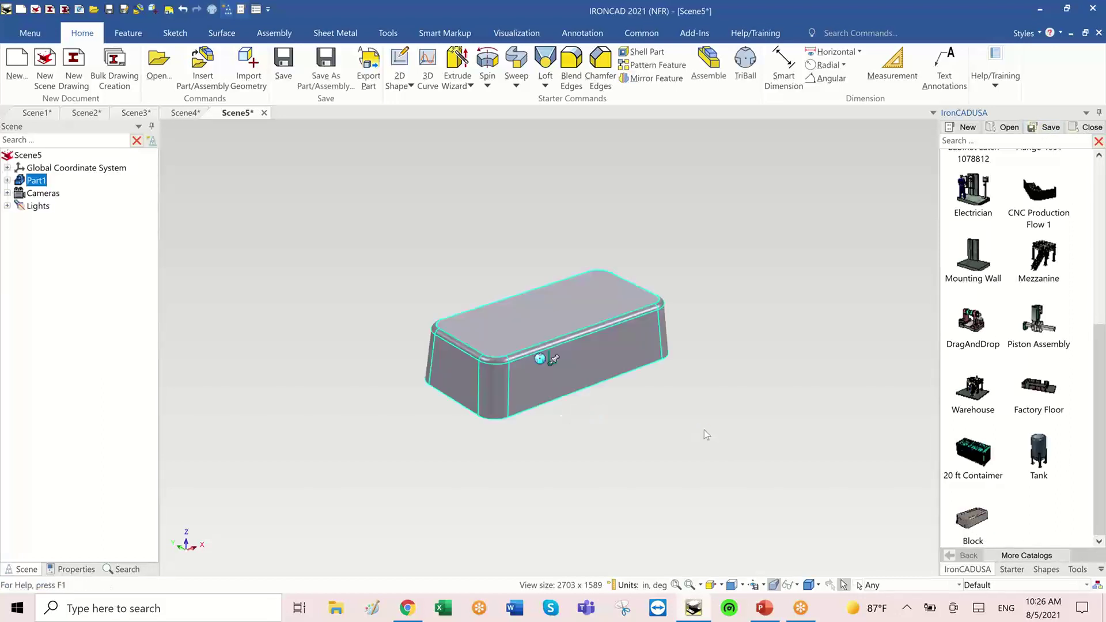
pyautogui.click(683, 397)
pyautogui.moveTo(754, 363); pyautogui.dragTo(384, 357, button='middle')
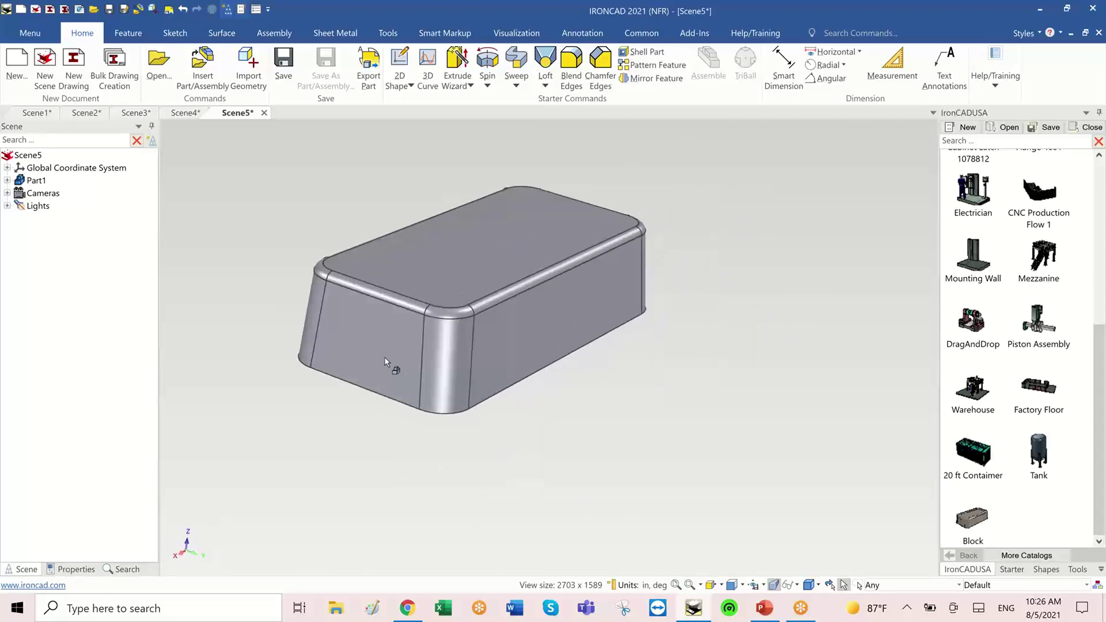
# Step: Stretch the placed block with its sizing handles, setting its width to 5 and its length to 10
pyautogui.click(385, 357)
pyautogui.click(547, 339)
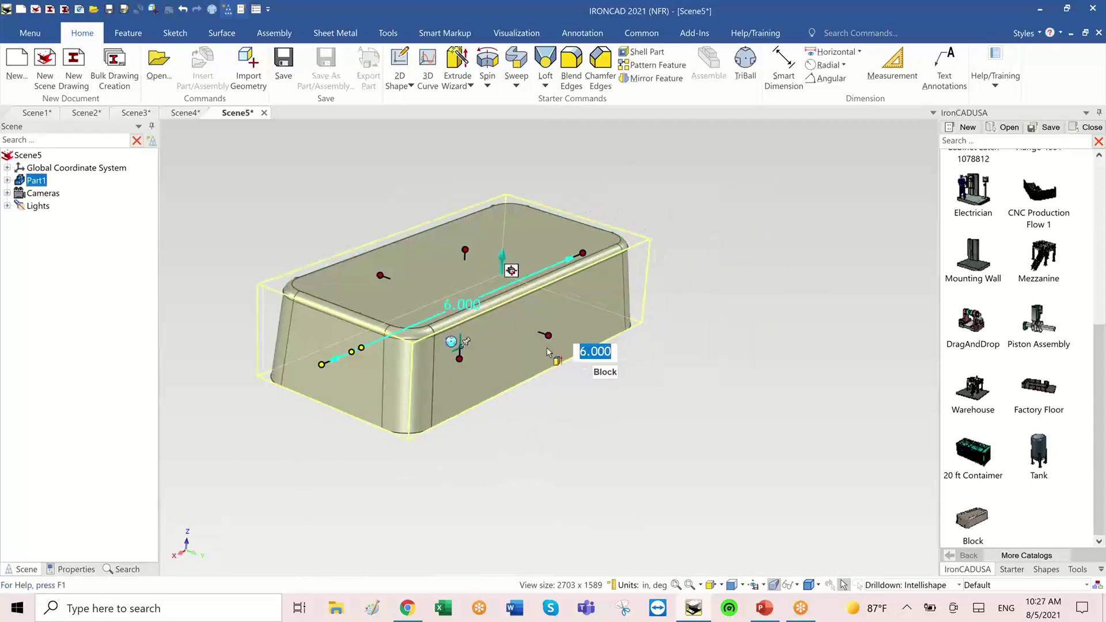
pyautogui.moveTo(542, 335); pyautogui.dragTo(650, 373)
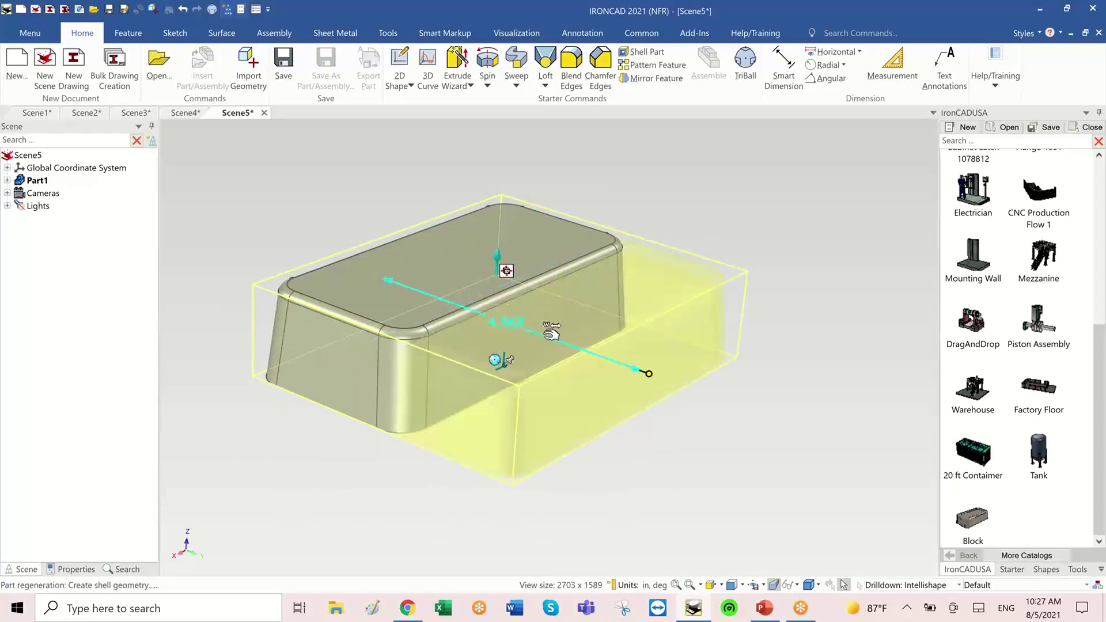
pyautogui.click(671, 394)
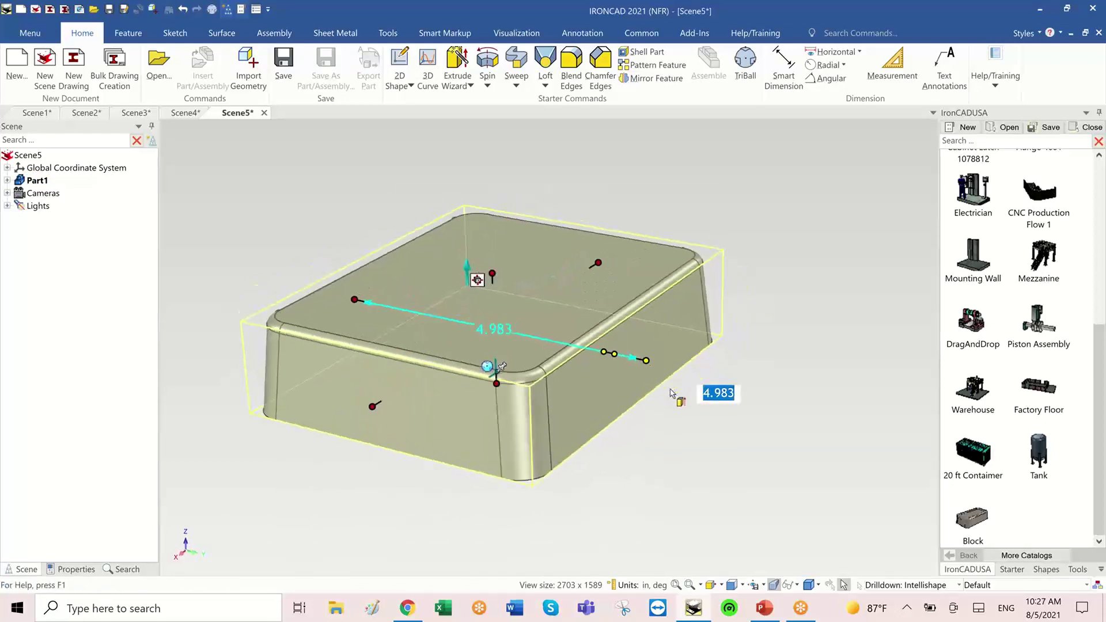
pyautogui.write('5')
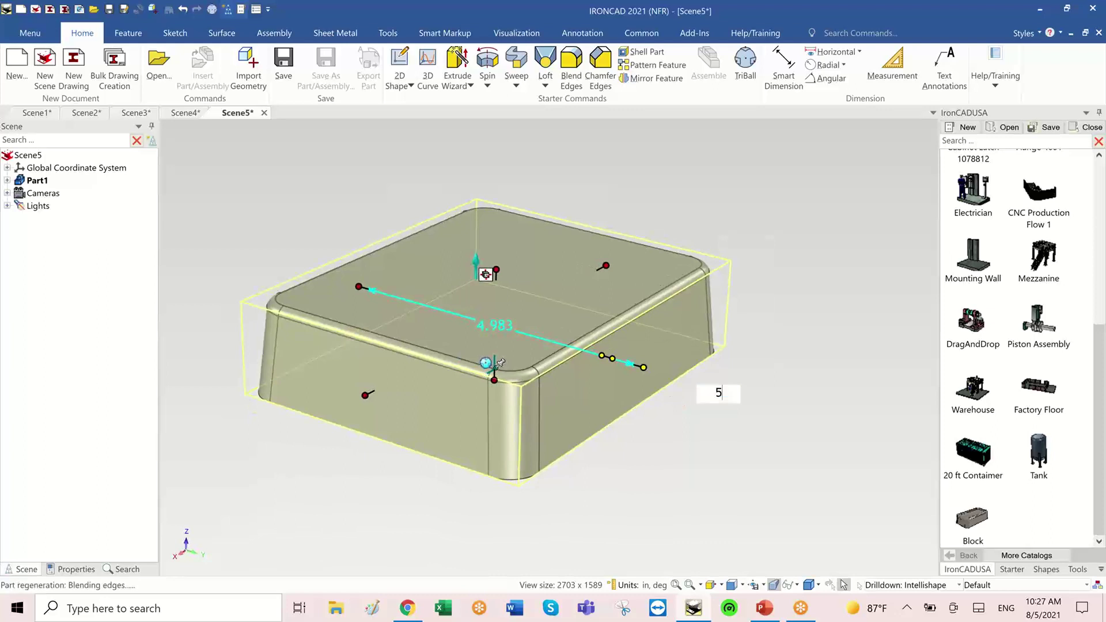
pyautogui.press('Tab')
pyautogui.moveTo(364, 395); pyautogui.dragTo(339, 418)
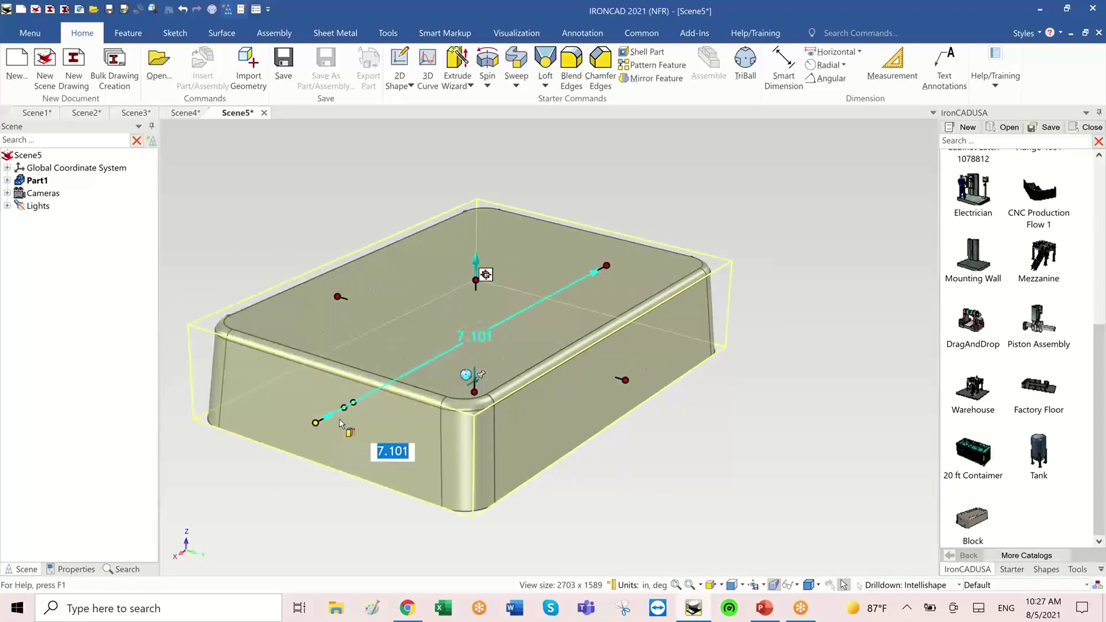
pyautogui.write('10')
pyautogui.press('Tab')
pyautogui.scroll(-3, 661, 425)
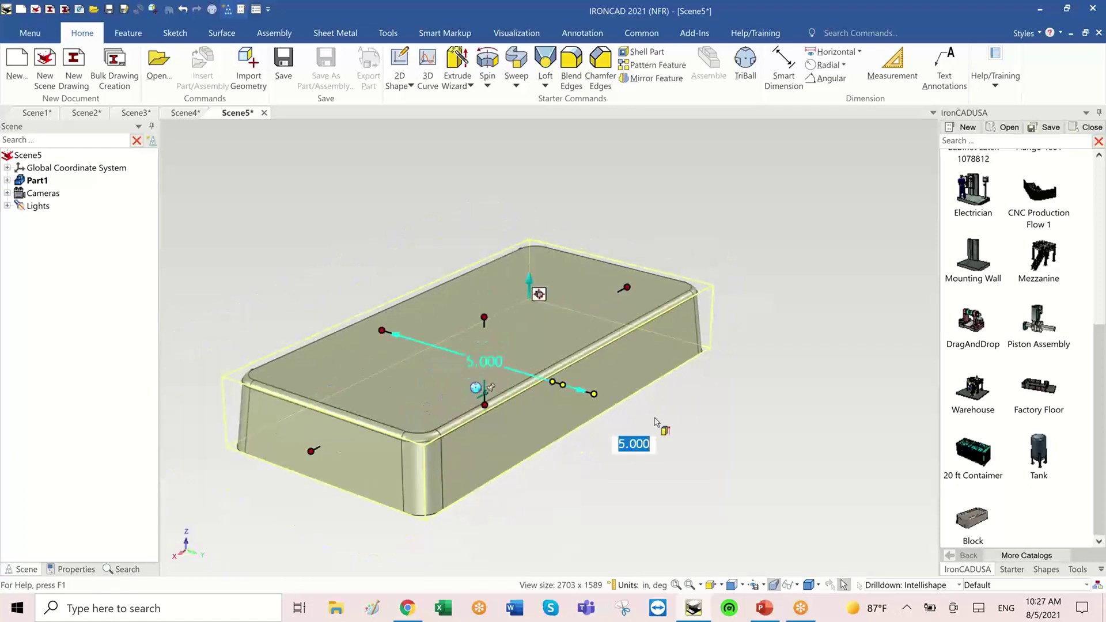
pyautogui.click(752, 407)
pyautogui.scroll(2, 791, 394)
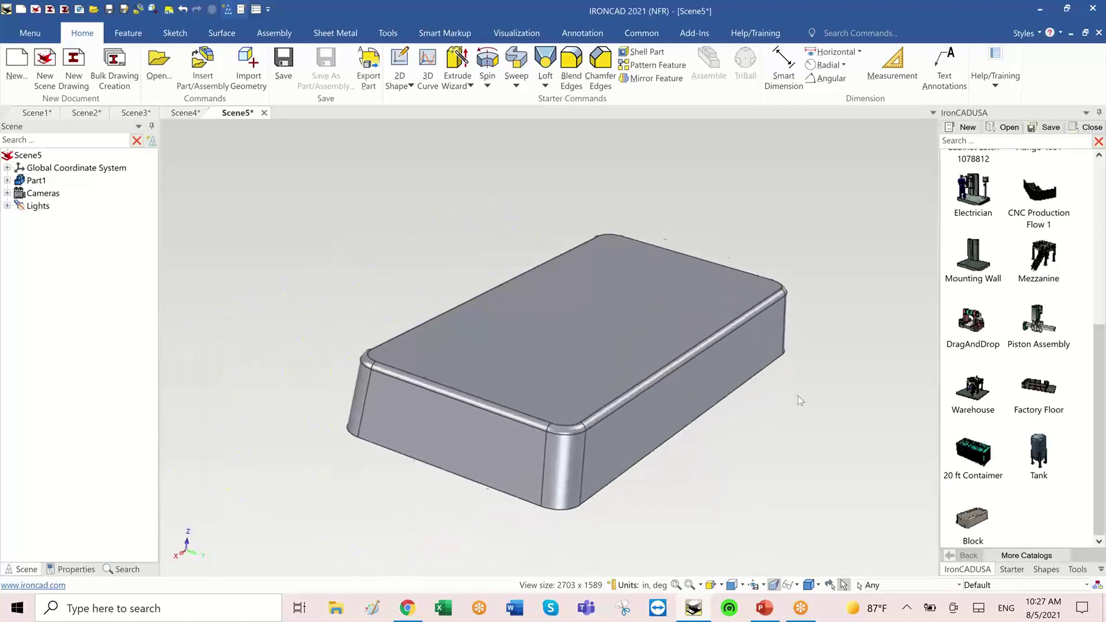
# Step: Set the block's width to 7.5 and raise its height to about 2.8
pyautogui.click(696, 386)
pyautogui.click(674, 388)
pyautogui.moveTo(684, 382); pyautogui.dragTo(770, 426)
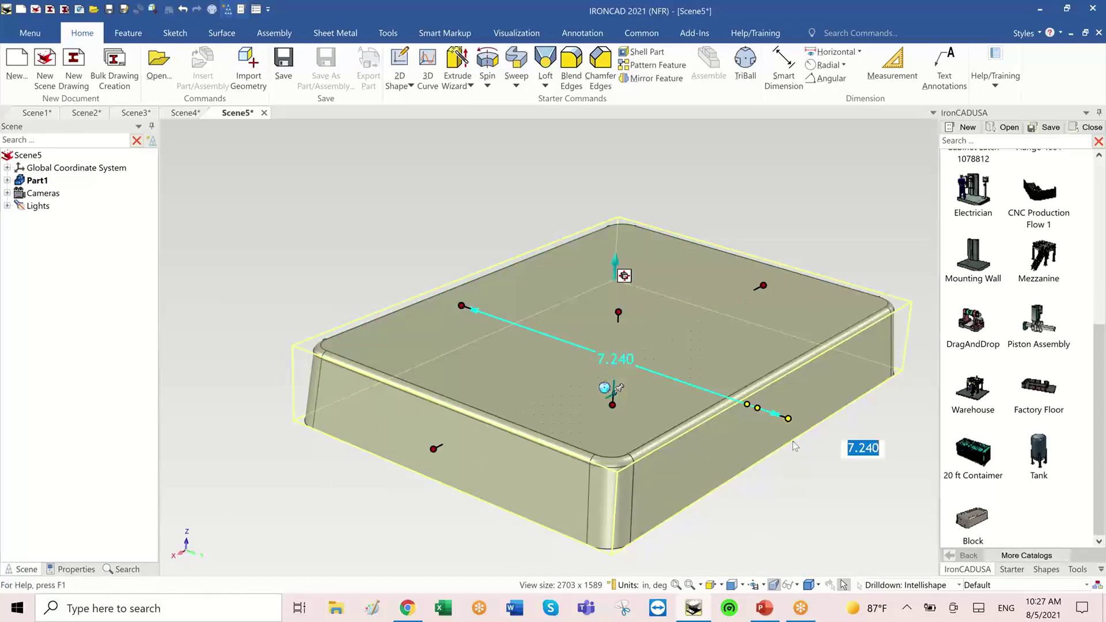
pyautogui.write('7.5')
pyautogui.press('Tab')
pyautogui.scroll(-1, 877, 453)
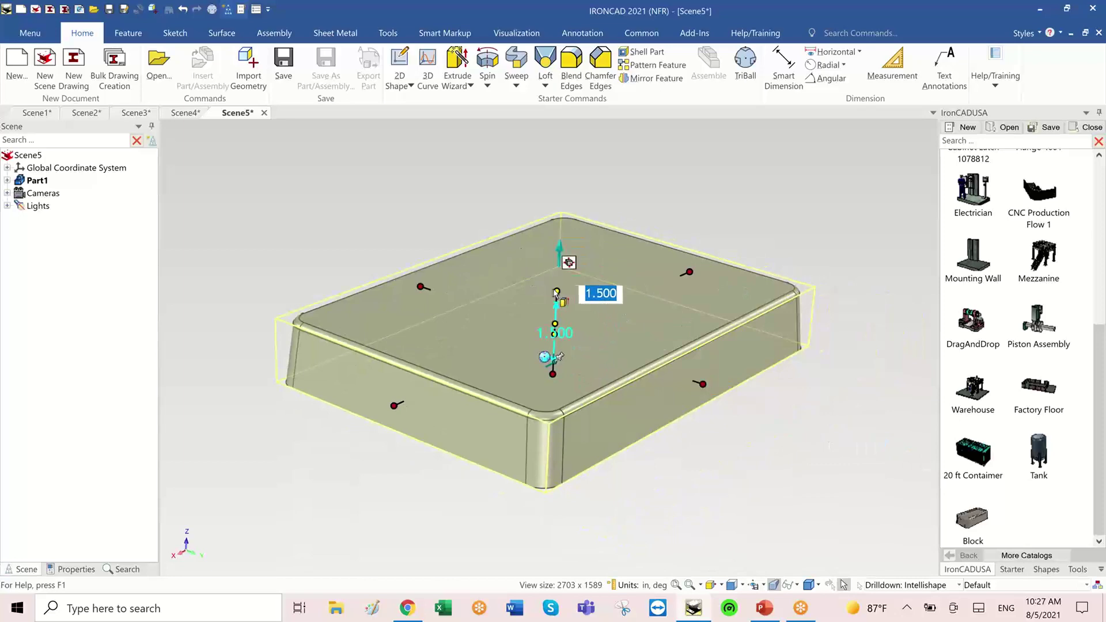
pyautogui.moveTo(558, 291); pyautogui.dragTo(559, 240)
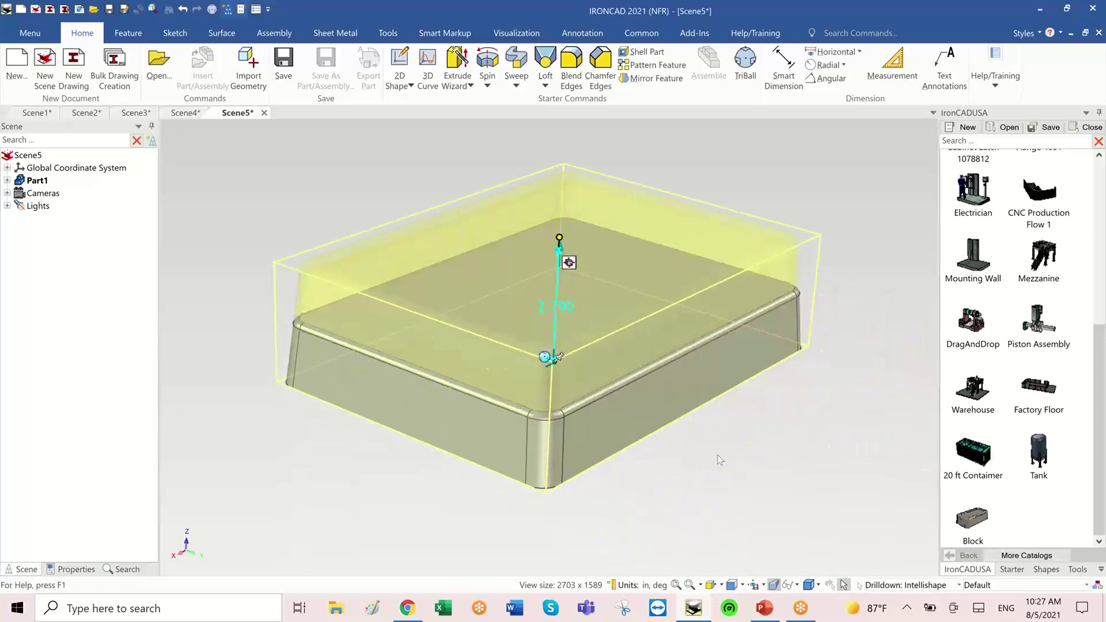
pyautogui.click(782, 427)
pyautogui.moveTo(783, 427); pyautogui.dragTo(599, 289, button='middle')
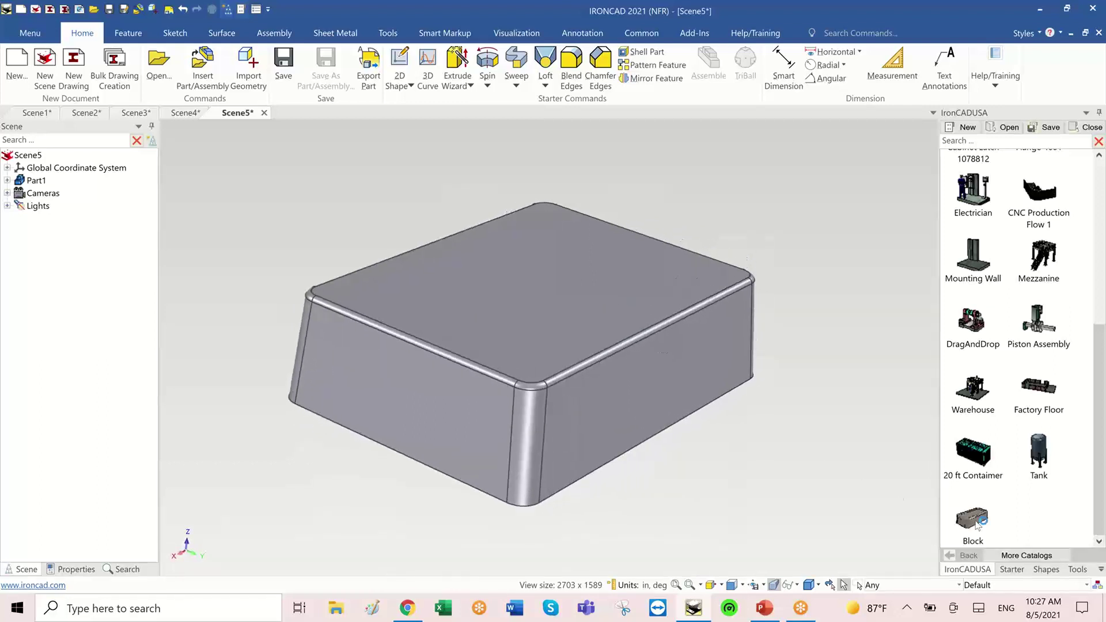
# Step: Place a second Block item from the catalog on the top face of the existing block
pyautogui.moveTo(977, 524); pyautogui.dragTo(540, 285)
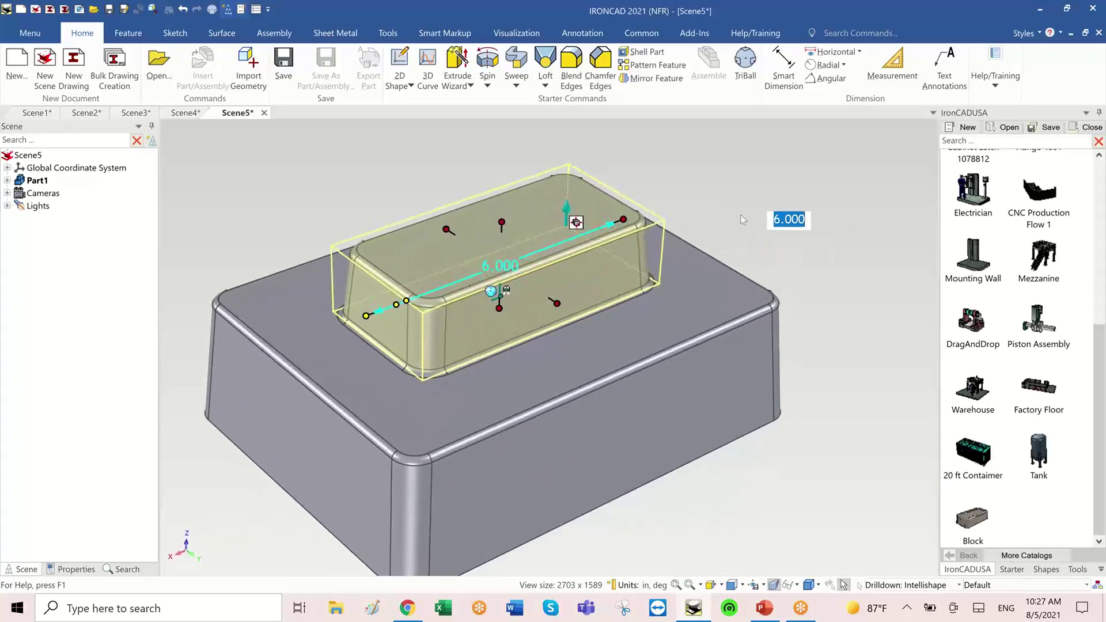
pyautogui.click(741, 215)
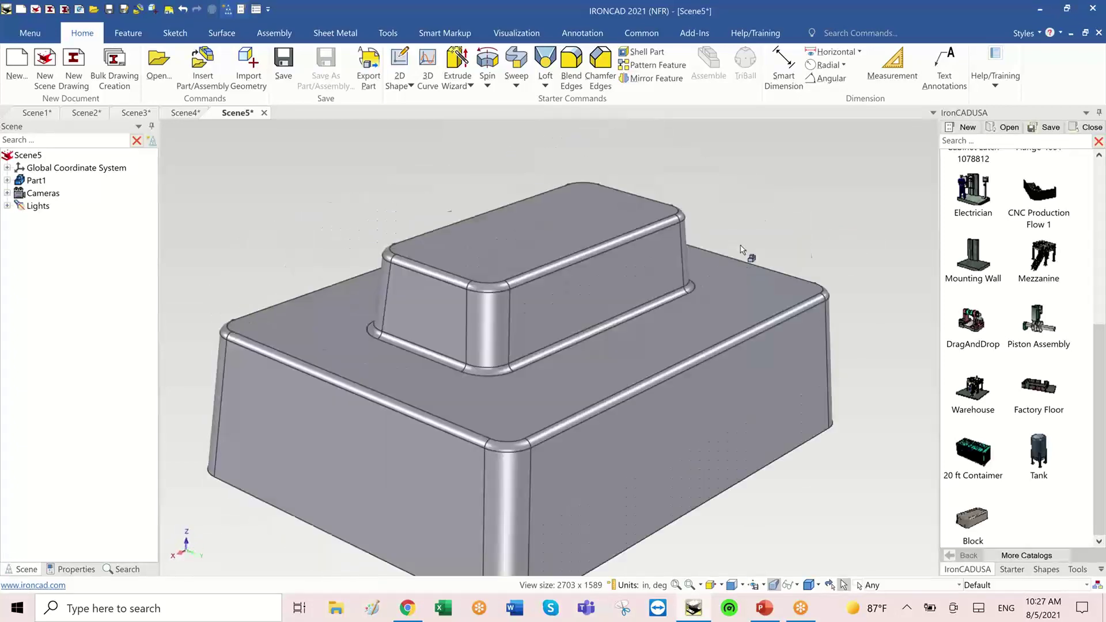
pyautogui.moveTo(688, 374); pyautogui.dragTo(606, 339, button='middle')
# Step: Shorten the upper block's length to 4
pyautogui.click(641, 338)
pyautogui.click(606, 339)
pyautogui.moveTo(404, 389)
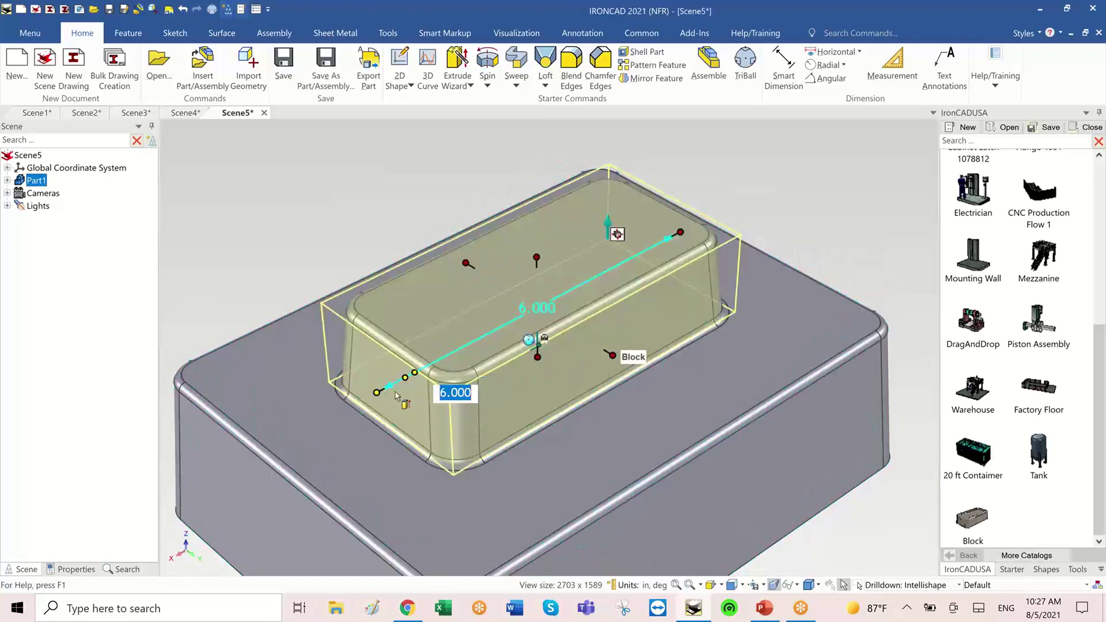
pyautogui.moveTo(382, 393); pyautogui.dragTo(458, 357)
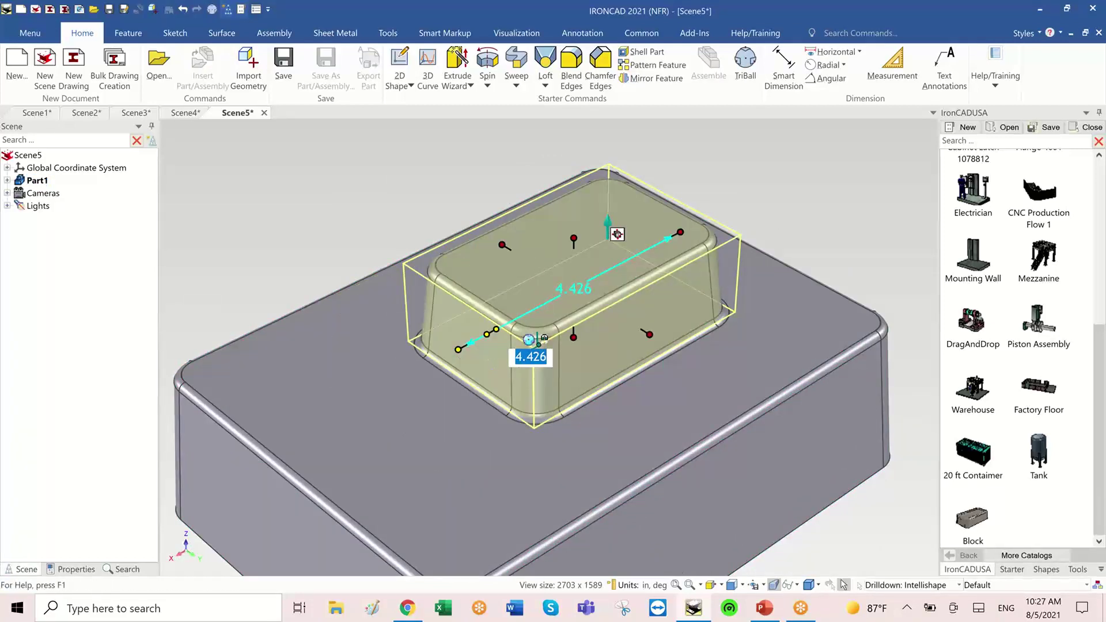
pyautogui.press('Tab')
pyautogui.click(772, 183)
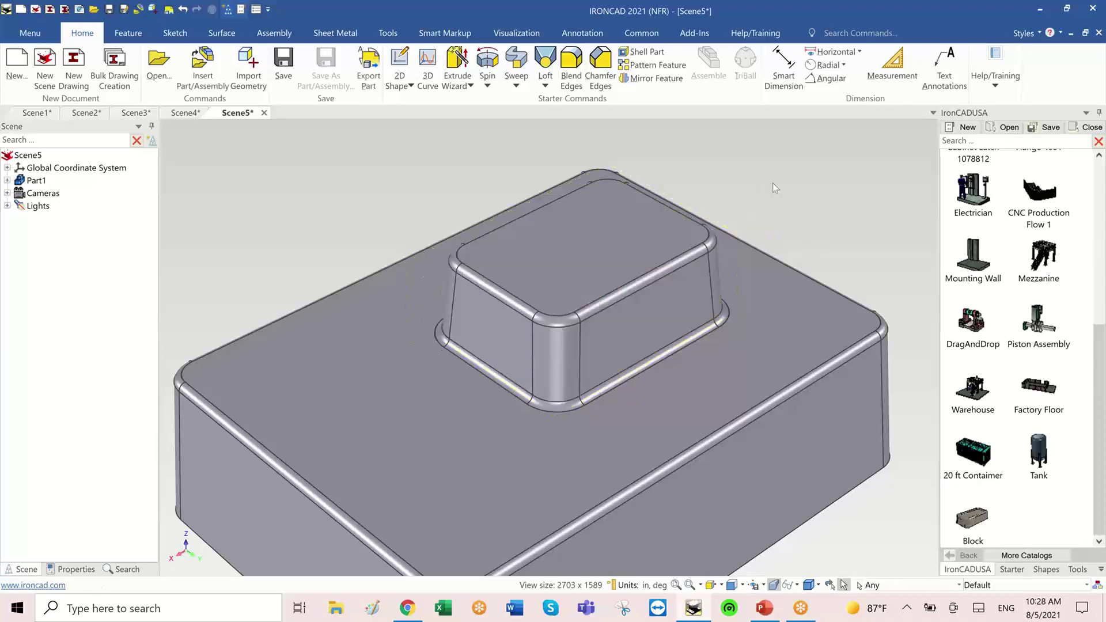
# Step: Extend the upper block's base down into the shelled interior to a height of about 3.62 and inspect the part from both sides
pyautogui.moveTo(772, 185); pyautogui.dragTo(447, 267, button='middle')
pyautogui.click(496, 258)
pyautogui.click(510, 234)
pyautogui.moveTo(644, 490); pyautogui.dragTo(433, 376, button='middle')
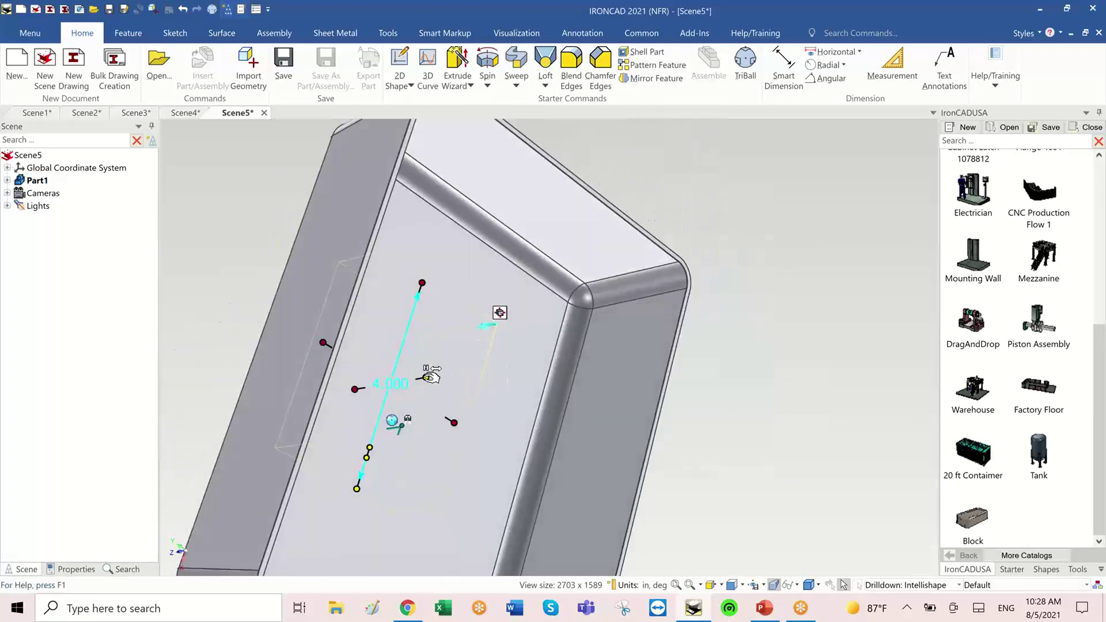
pyautogui.moveTo(426, 378); pyautogui.dragTo(501, 365)
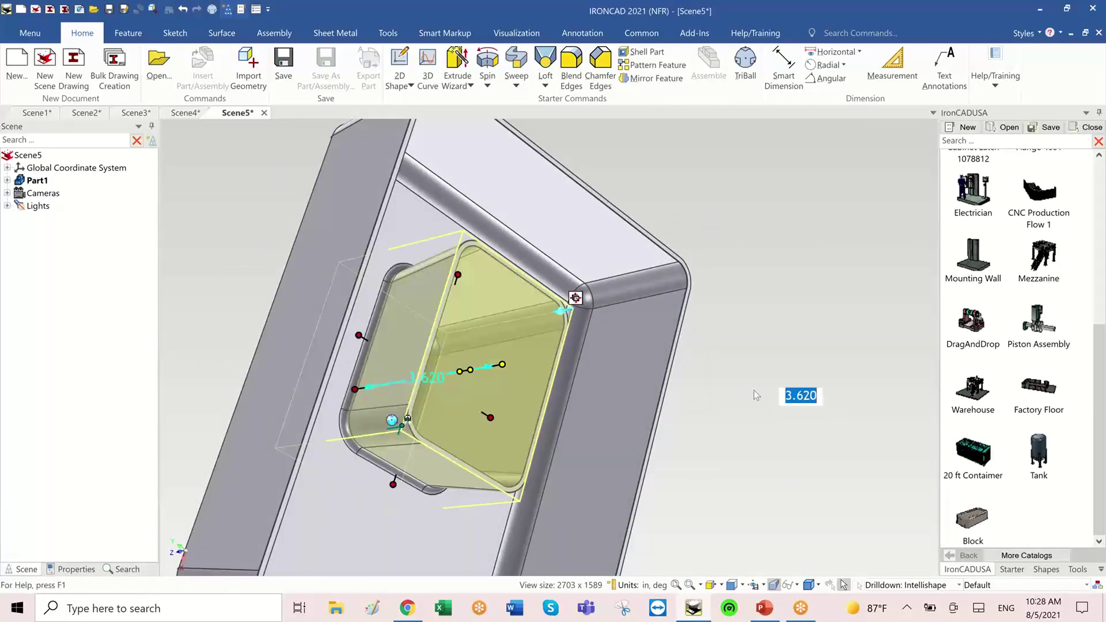
pyautogui.click(828, 388)
pyautogui.moveTo(828, 388); pyautogui.dragTo(514, 296, button='middle')
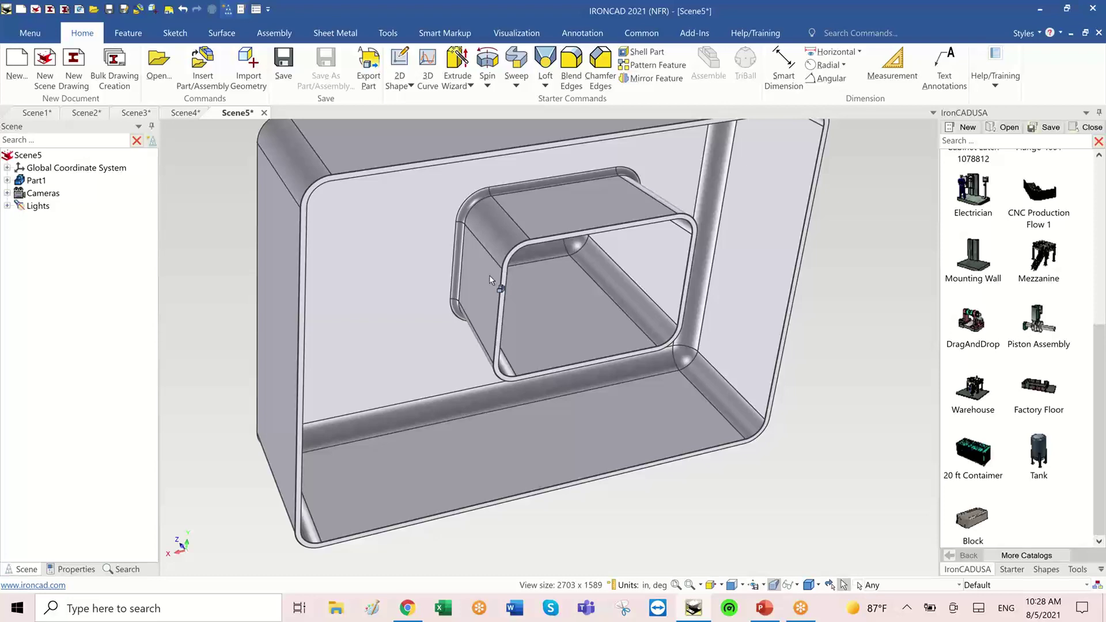
pyautogui.moveTo(403, 269); pyautogui.dragTo(576, 278, button='middle')
pyautogui.press('F8')
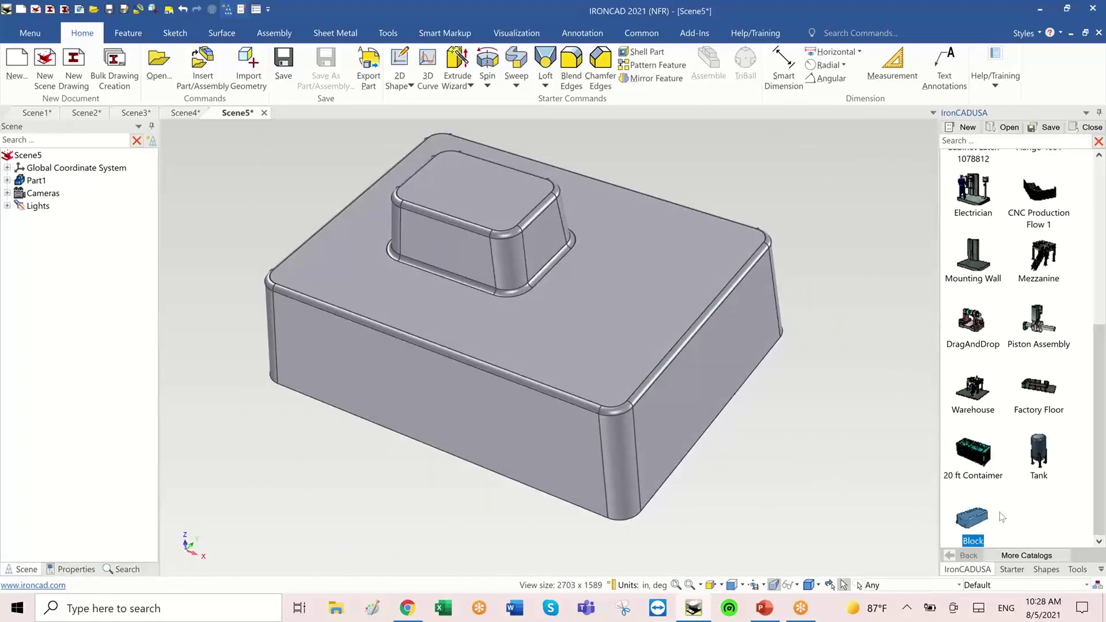
# Step: Open the Block catalog item for editing and bring up the IntelliShape properties of its extruded block
pyautogui.rightClick(976, 523)
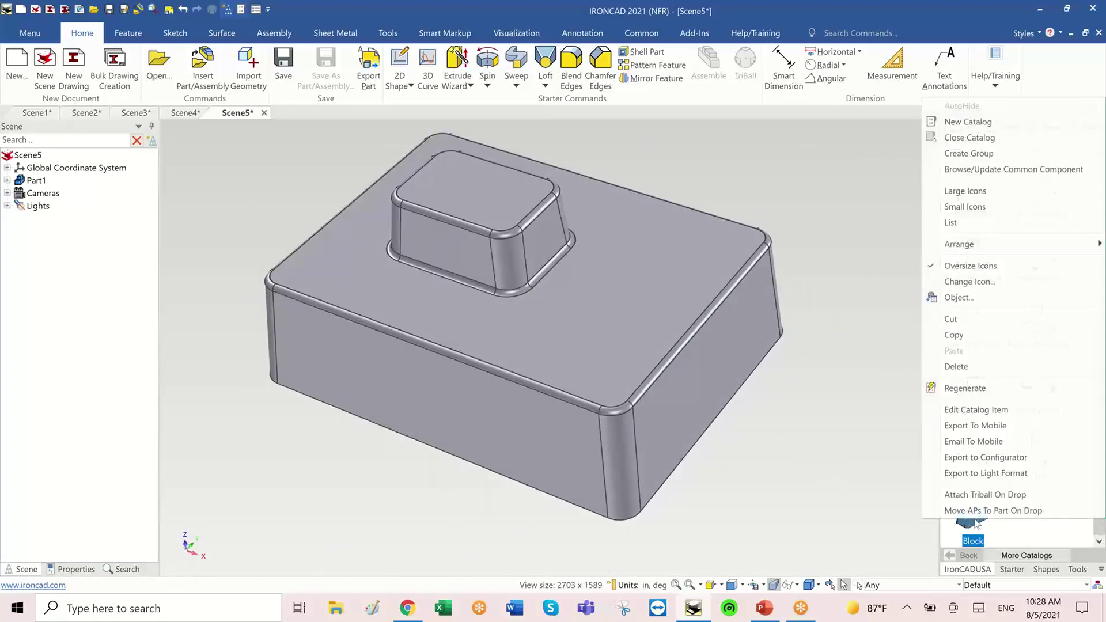
pyautogui.click(954, 409)
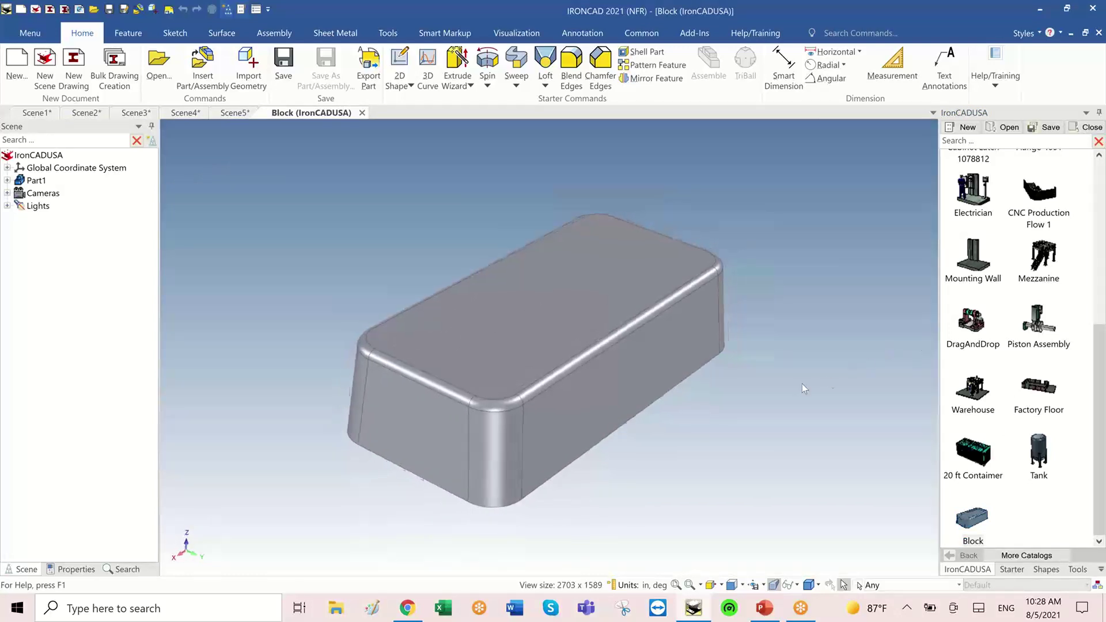
pyautogui.click(649, 369)
pyautogui.click(649, 368)
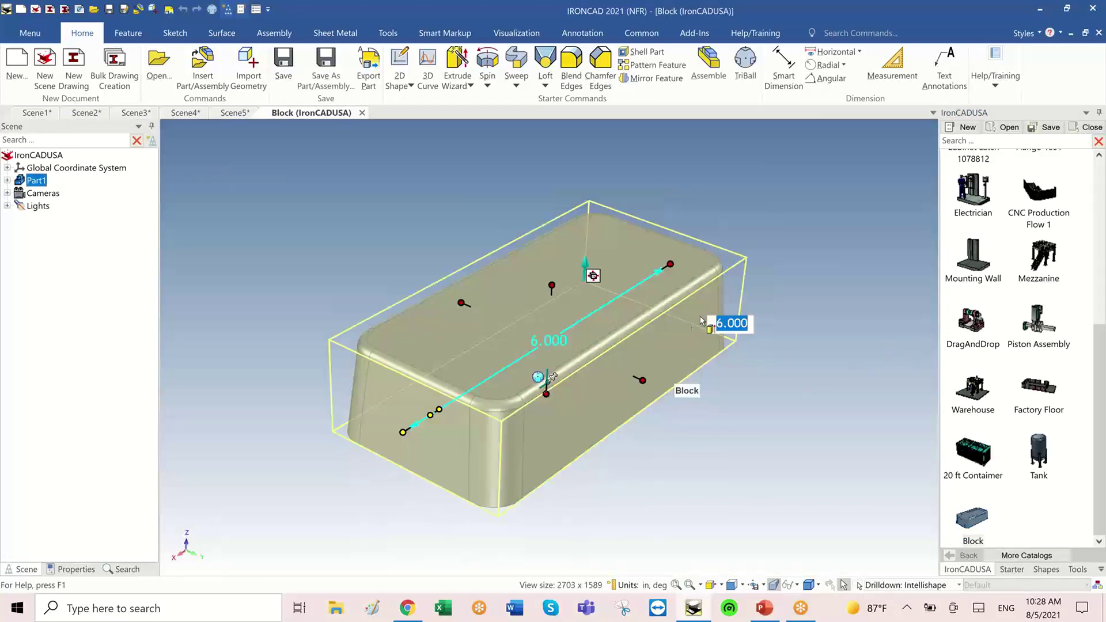
pyautogui.rightClick(642, 369)
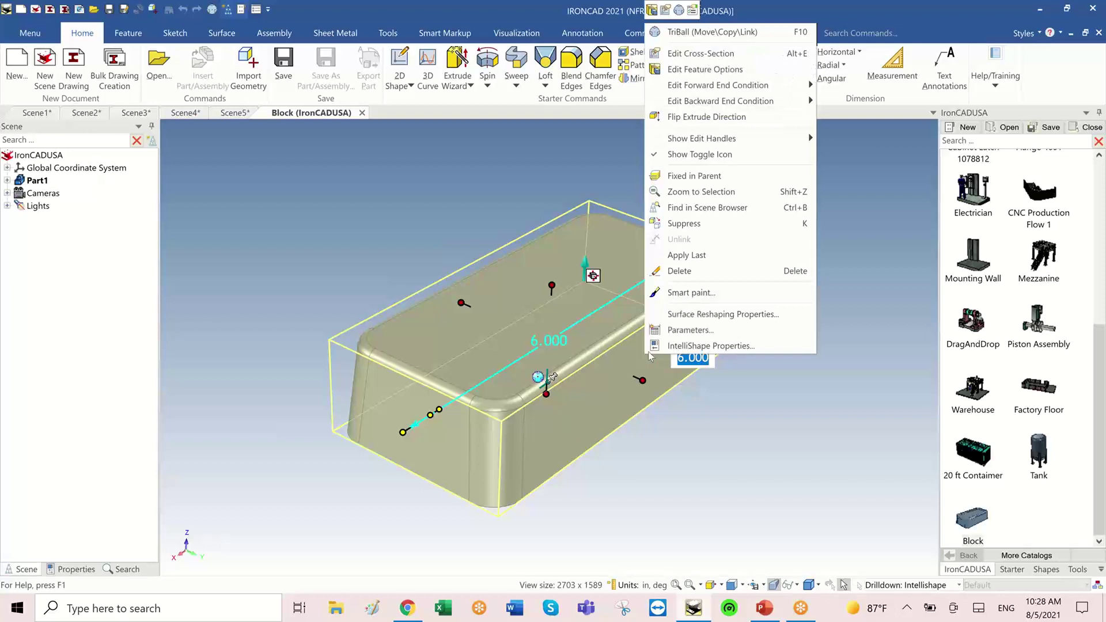
pyautogui.click(690, 349)
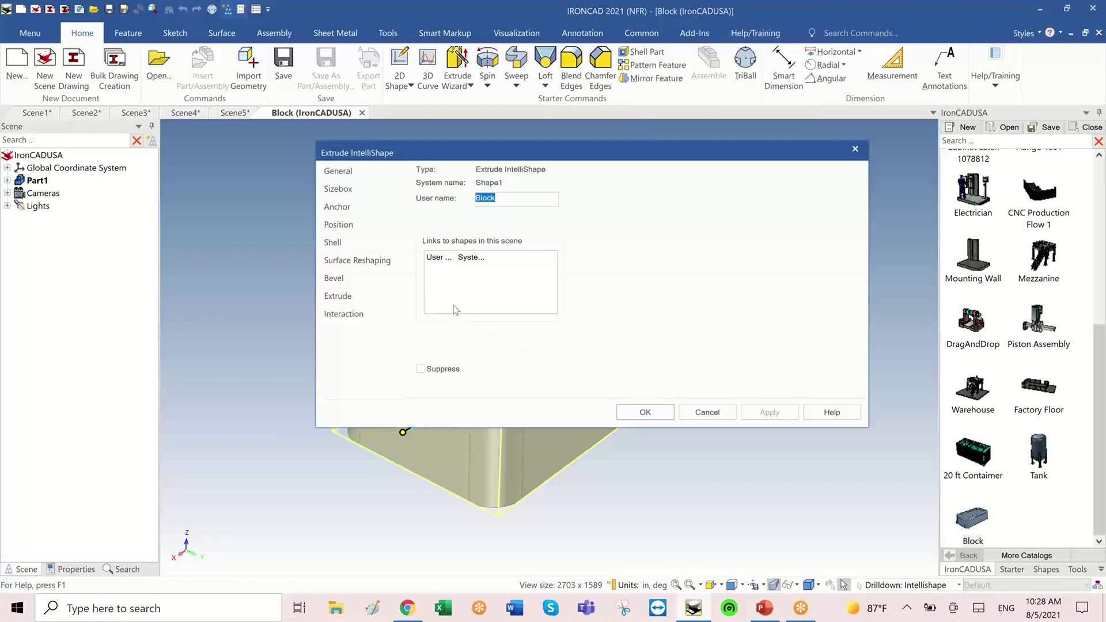
# Step: Set the surface reshaping of the block's start section to Match, then close the catalog item with its changes saved
pyautogui.click(370, 263)
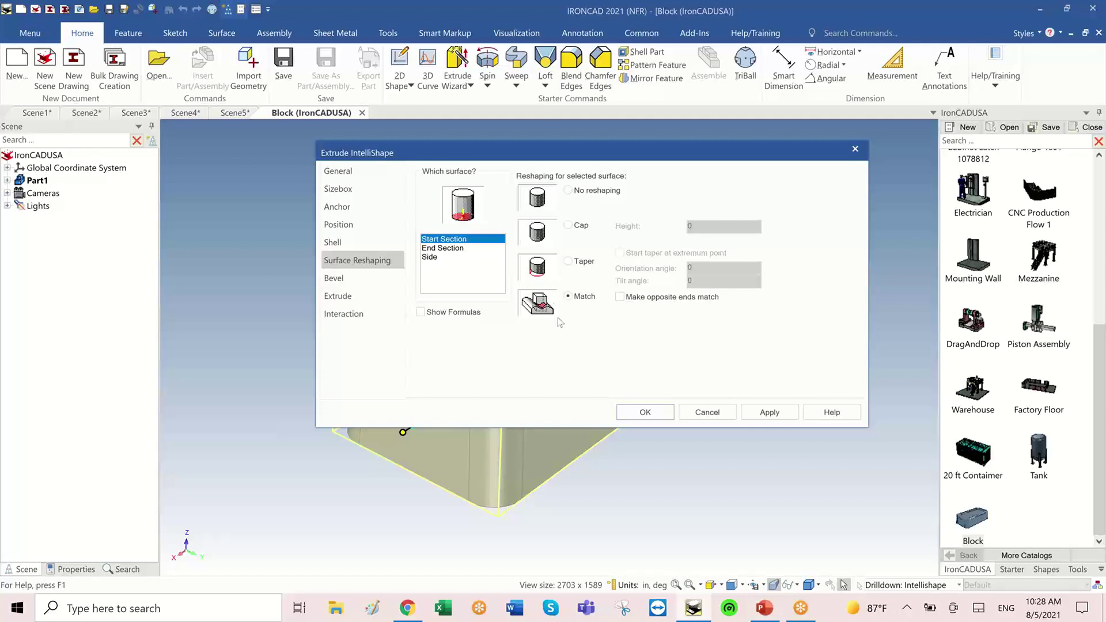
pyautogui.click(645, 412)
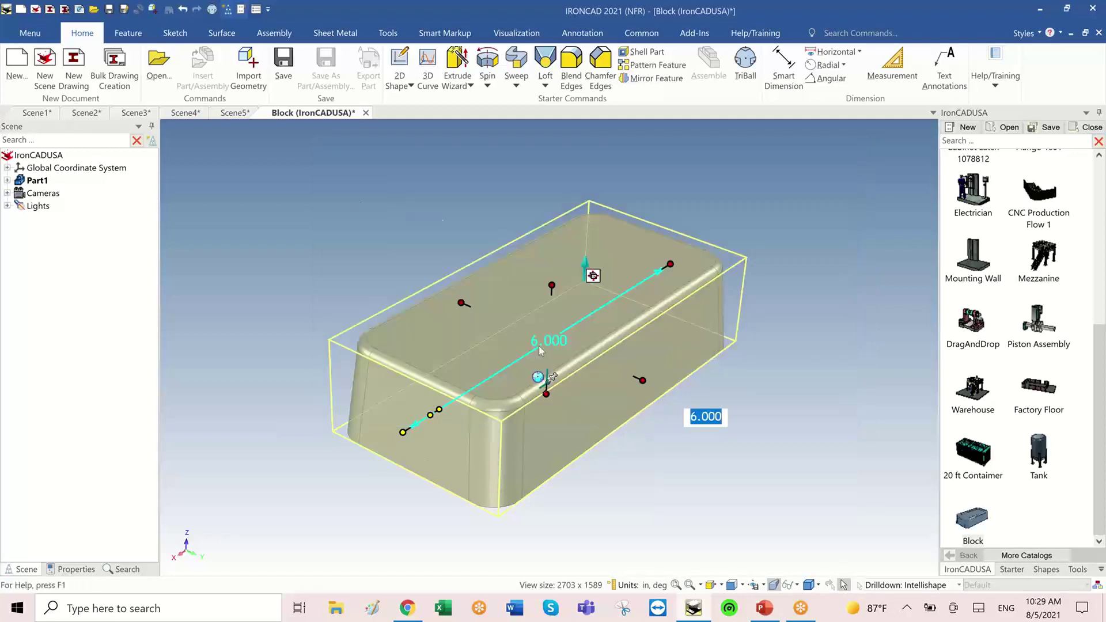
pyautogui.click(366, 113)
pyautogui.click(507, 337)
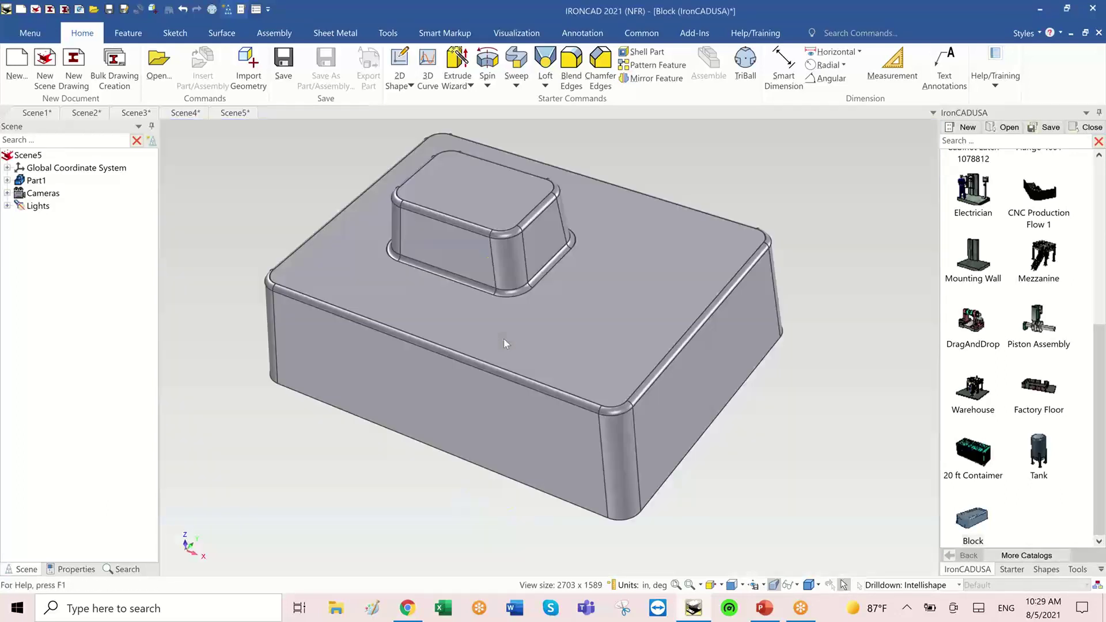
# Step: Delete the small upper block from the part in Scene5
pyautogui.click(483, 265)
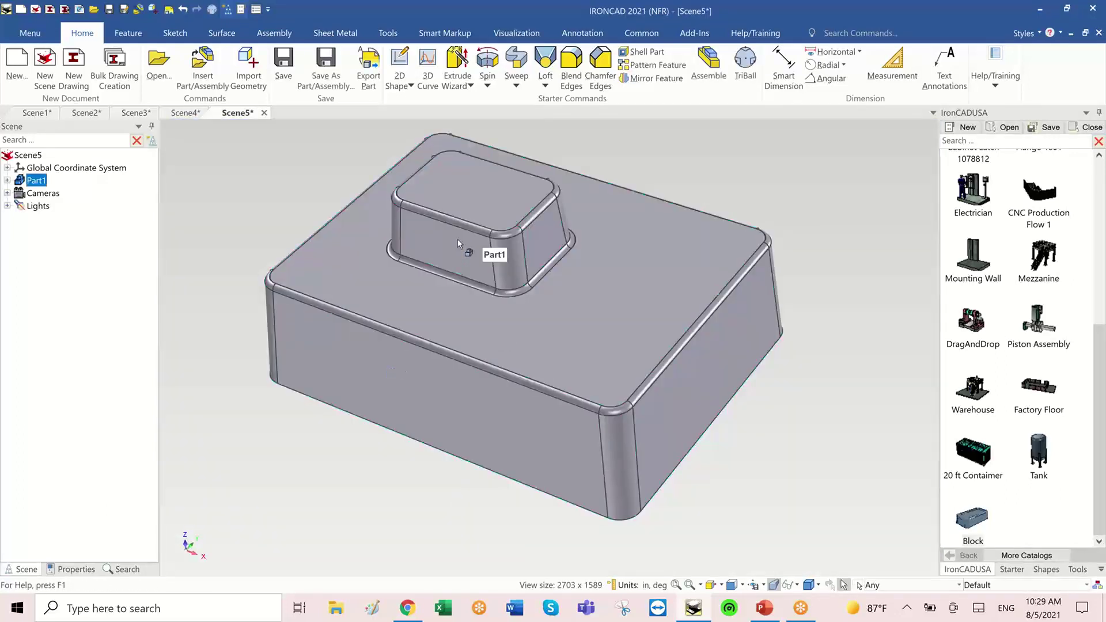
pyautogui.click(462, 245)
pyautogui.press('Delete')
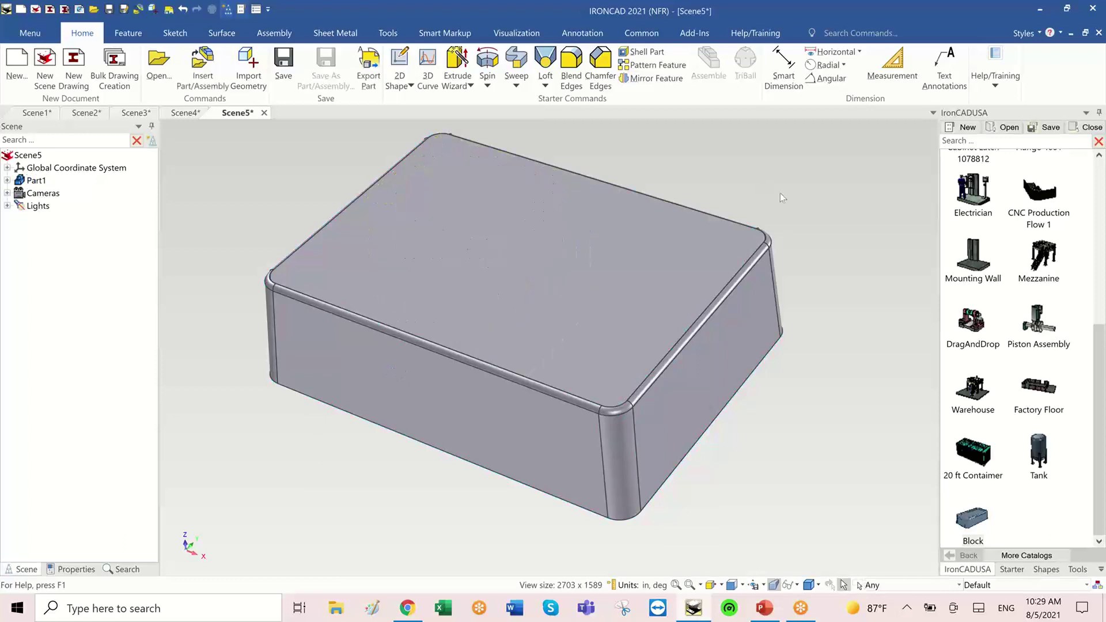
# Step: Place the edited Block catalog item on the large block's top face and extend its base down into the part
pyautogui.moveTo(865, 367); pyautogui.dragTo(913, 349, button='middle')
pyautogui.moveTo(971, 521); pyautogui.dragTo(538, 285)
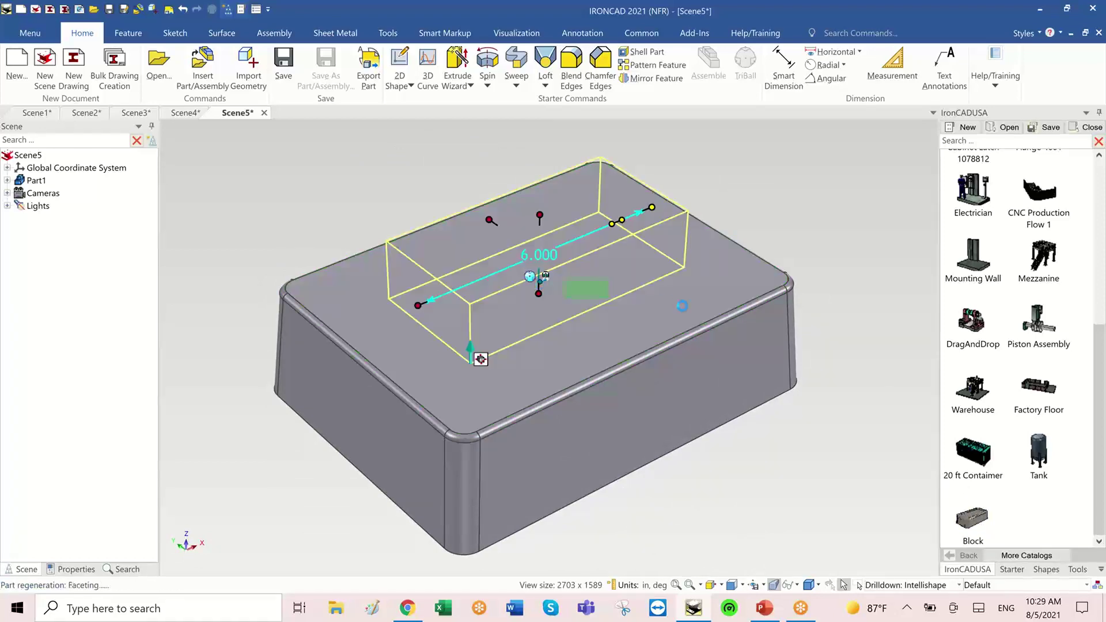
pyautogui.moveTo(814, 360); pyautogui.dragTo(813, 361, button='middle')
pyautogui.moveTo(605, 331); pyautogui.dragTo(548, 287, button='middle')
pyautogui.moveTo(524, 273); pyautogui.dragTo(533, 328)
pyautogui.click(798, 416)
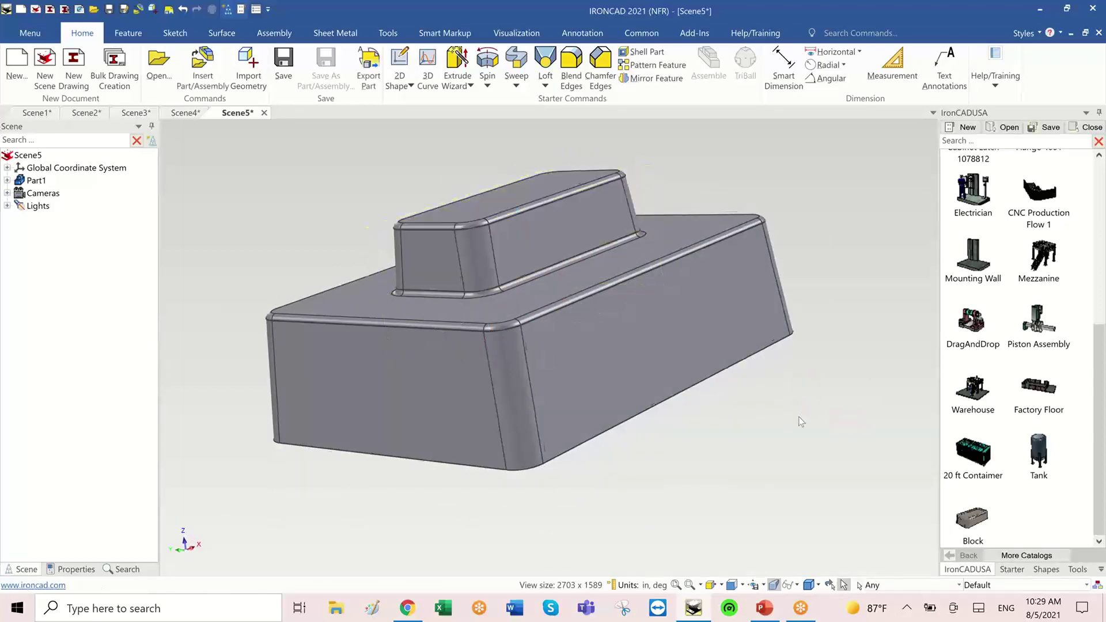
# Step: Inspect the part's shelled underside and the junction between the upper and lower blocks
pyautogui.moveTo(798, 416); pyautogui.dragTo(617, 265, button='middle')
pyautogui.press('Down')
pyautogui.press('Down')
pyautogui.press('Down')
pyautogui.press('Down')
pyautogui.press('Down')
pyautogui.press('Down')
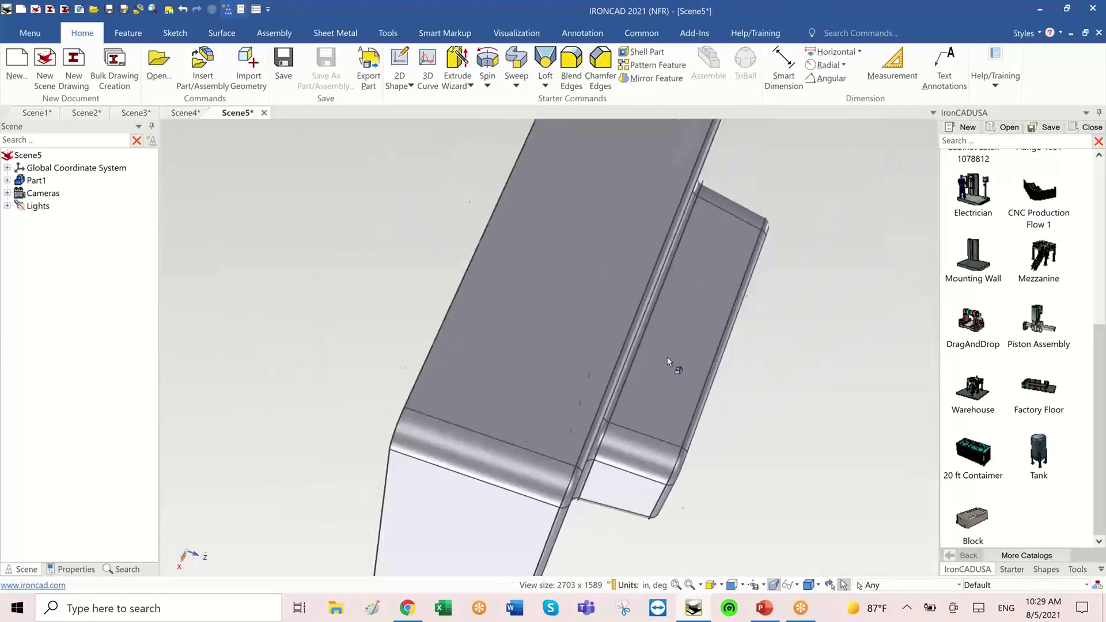
pyautogui.moveTo(637, 347); pyautogui.dragTo(674, 338, button='middle')
pyautogui.moveTo(583, 317); pyautogui.dragTo(663, 298, button='middle')
# Step: Shorten the upper block's length to about 3.622
pyautogui.click(681, 254)
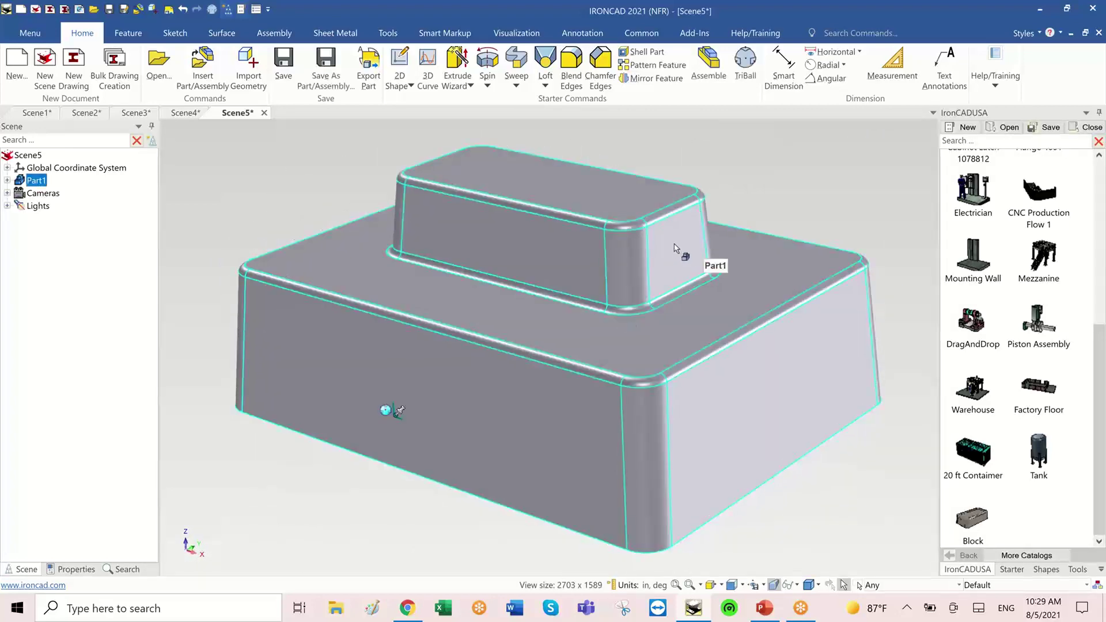
pyautogui.click(681, 254)
pyautogui.moveTo(886, 355); pyautogui.dragTo(745, 317, button='middle')
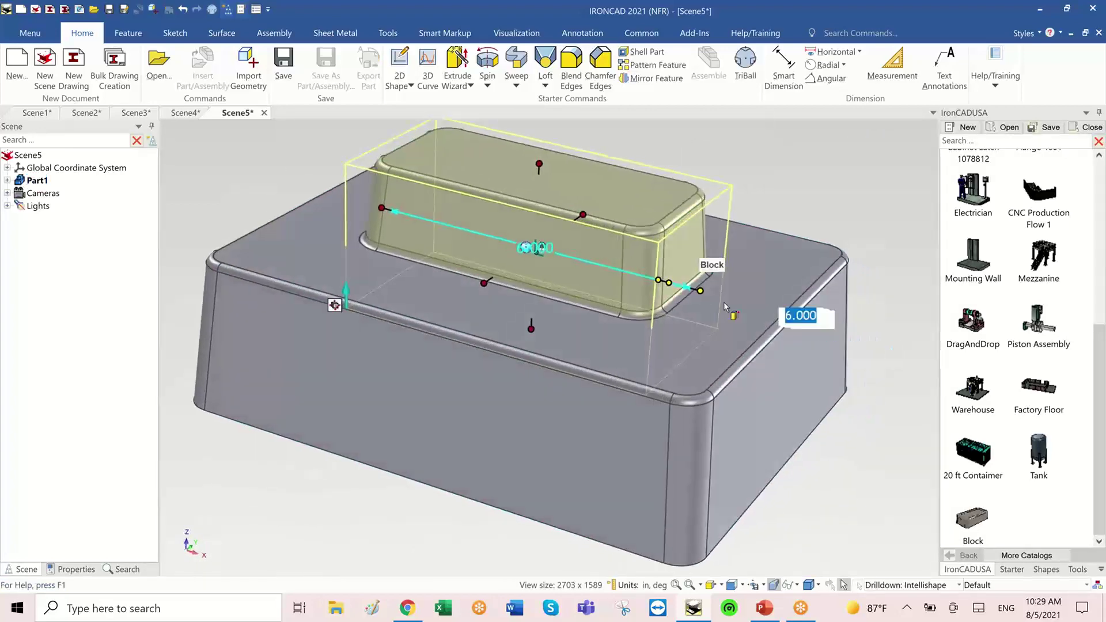
pyautogui.moveTo(699, 288); pyautogui.dragTo(602, 264)
pyautogui.press('Tab')
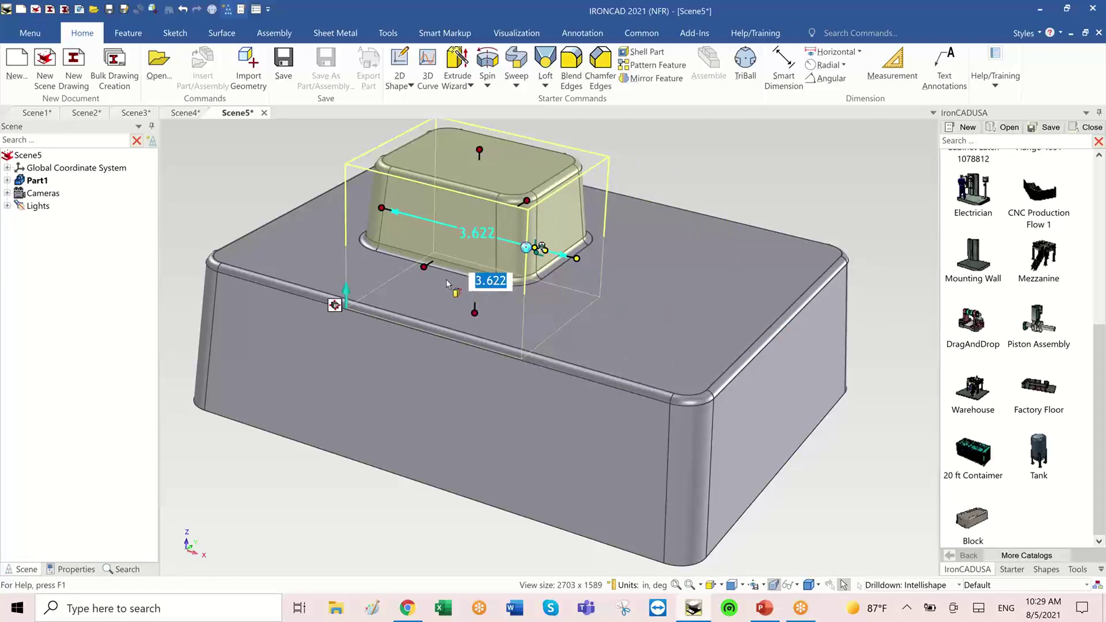
# Step: Lower the upper block's top face and inspect the part from above and from its shelled underside
pyautogui.moveTo(446, 278); pyautogui.dragTo(491, 244, button='middle')
pyautogui.moveTo(485, 246); pyautogui.dragTo(456, 246)
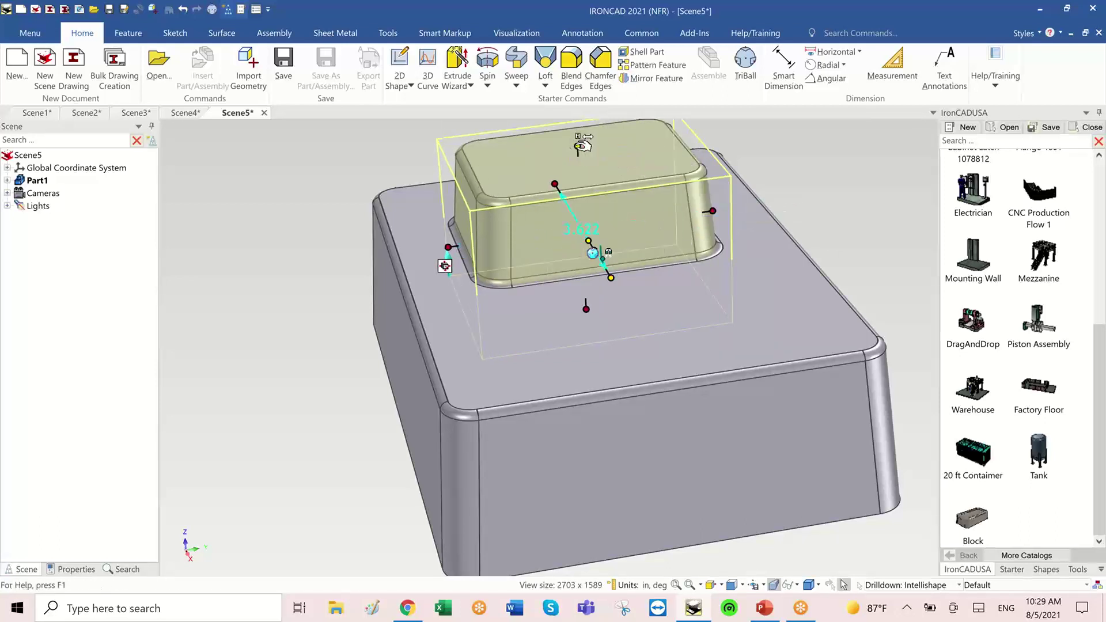
pyautogui.moveTo(576, 146); pyautogui.dragTo(577, 174)
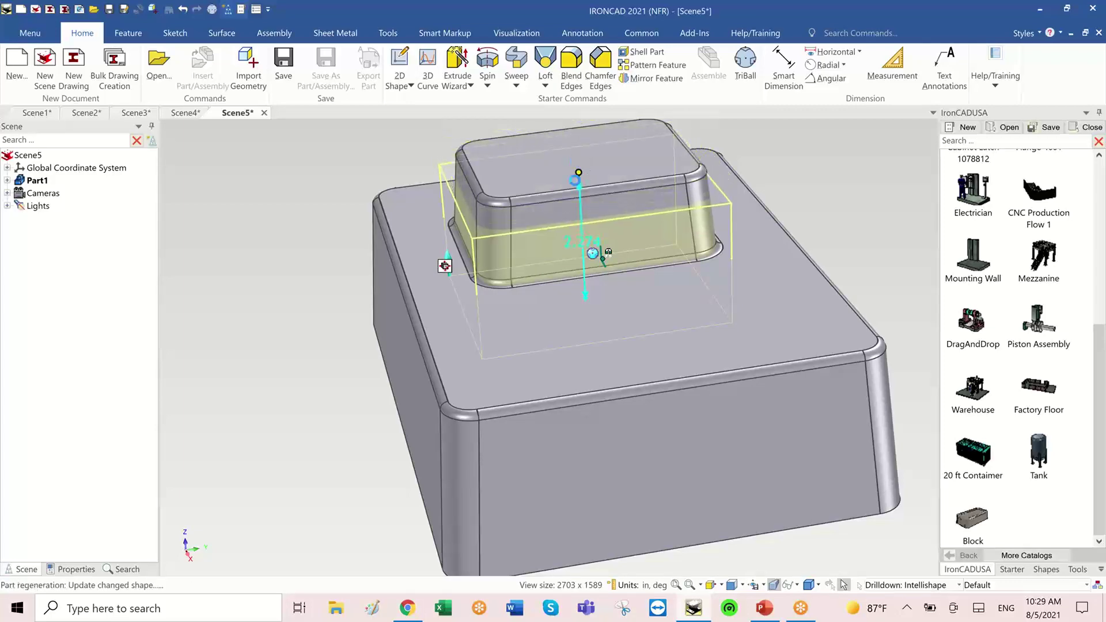
pyautogui.click(823, 197)
pyautogui.press('F8')
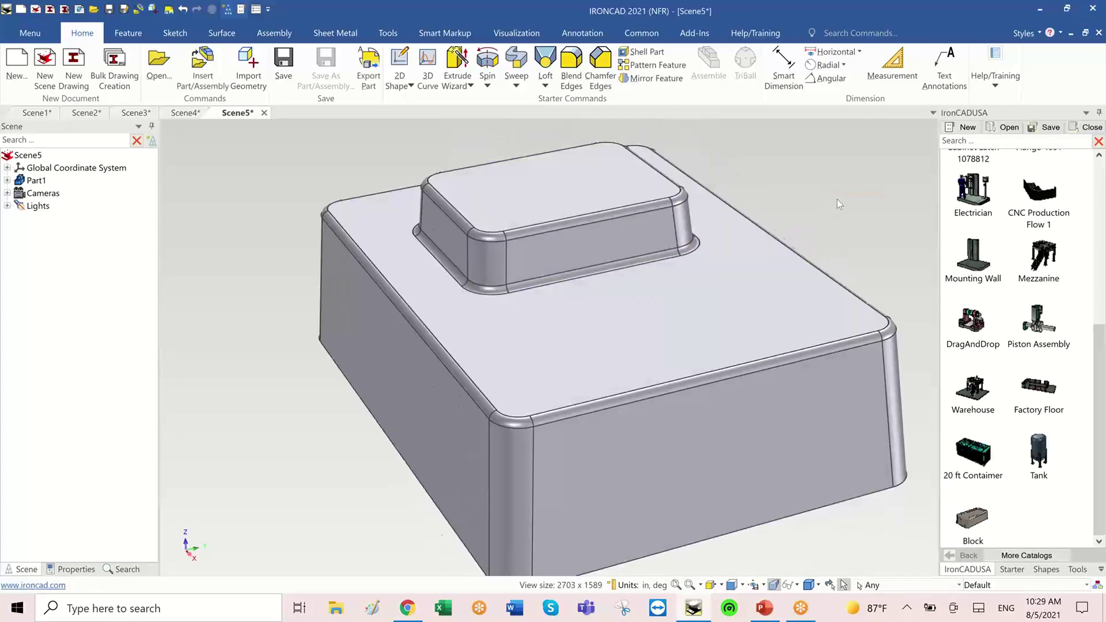
pyautogui.press('Up')
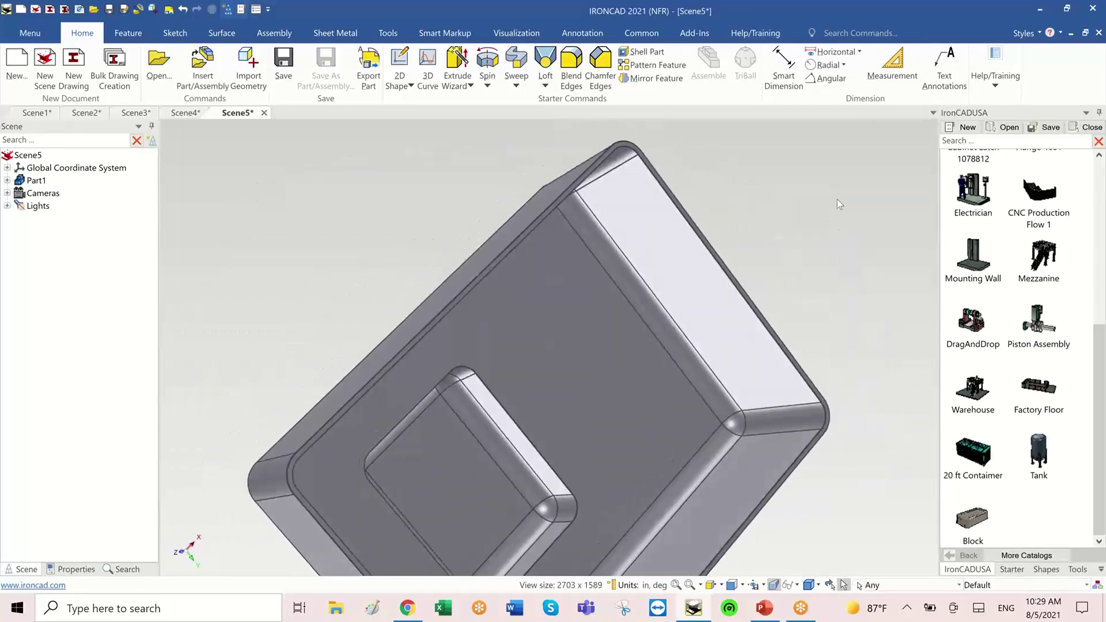
pyautogui.press('Down')
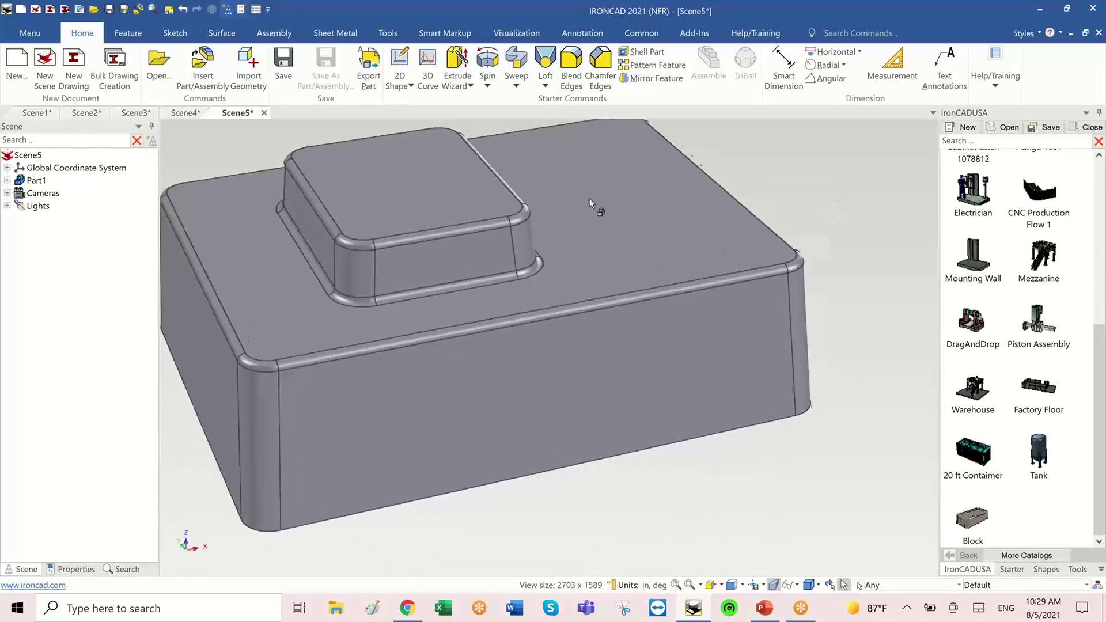
pyautogui.press('Left')
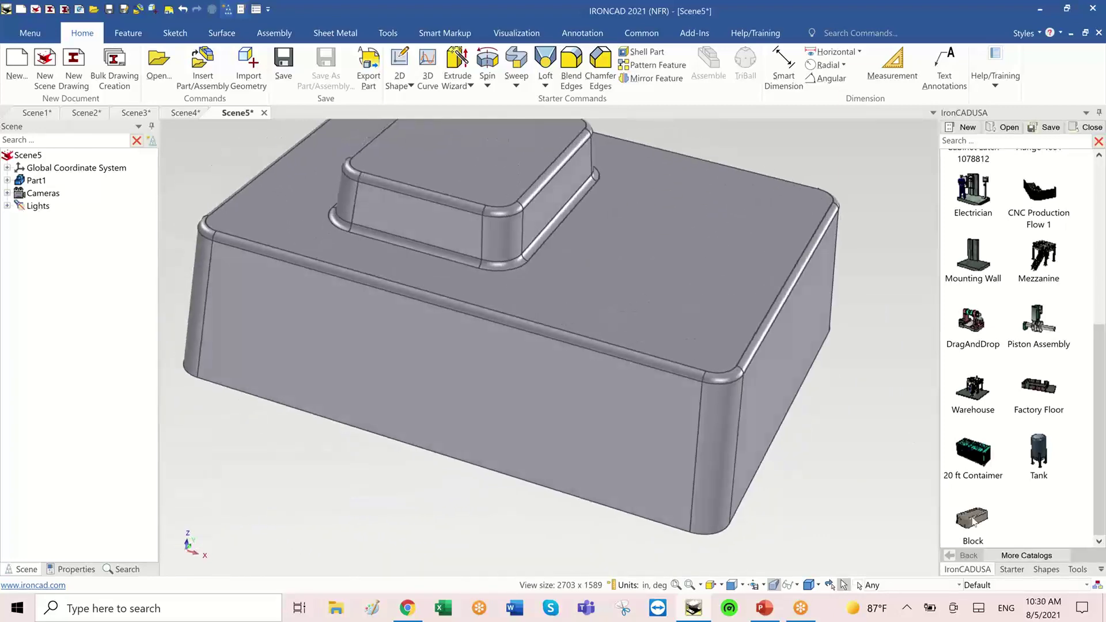
# Step: Add another Block catalog item on the top face, overlapping the upper block's corner, and shorten its length to about 3.573
pyautogui.click(677, 314)
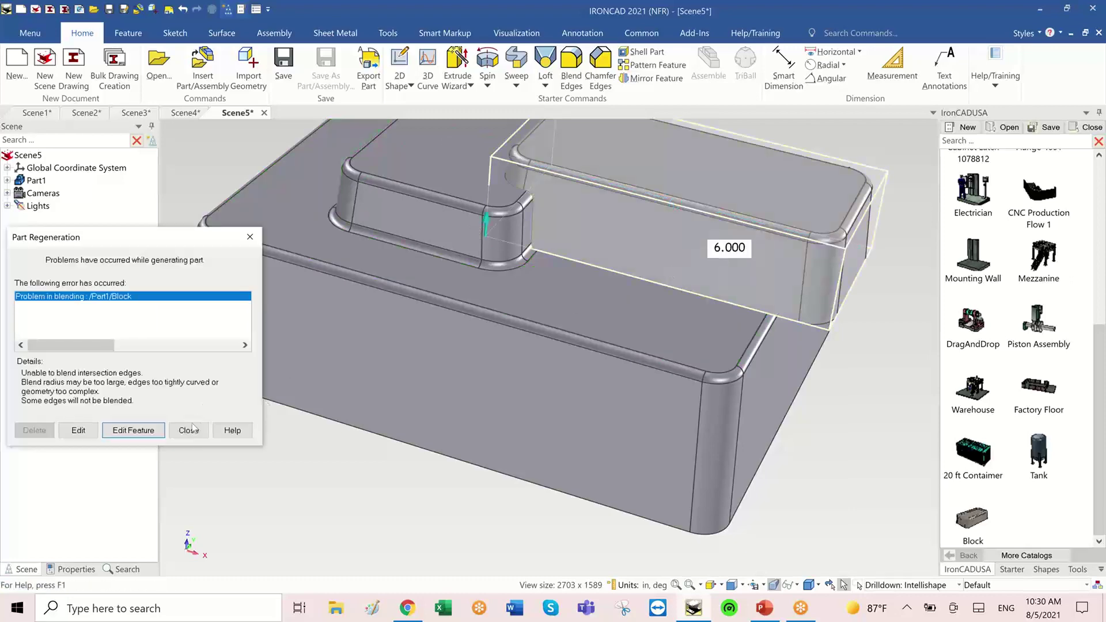
pyautogui.click(188, 431)
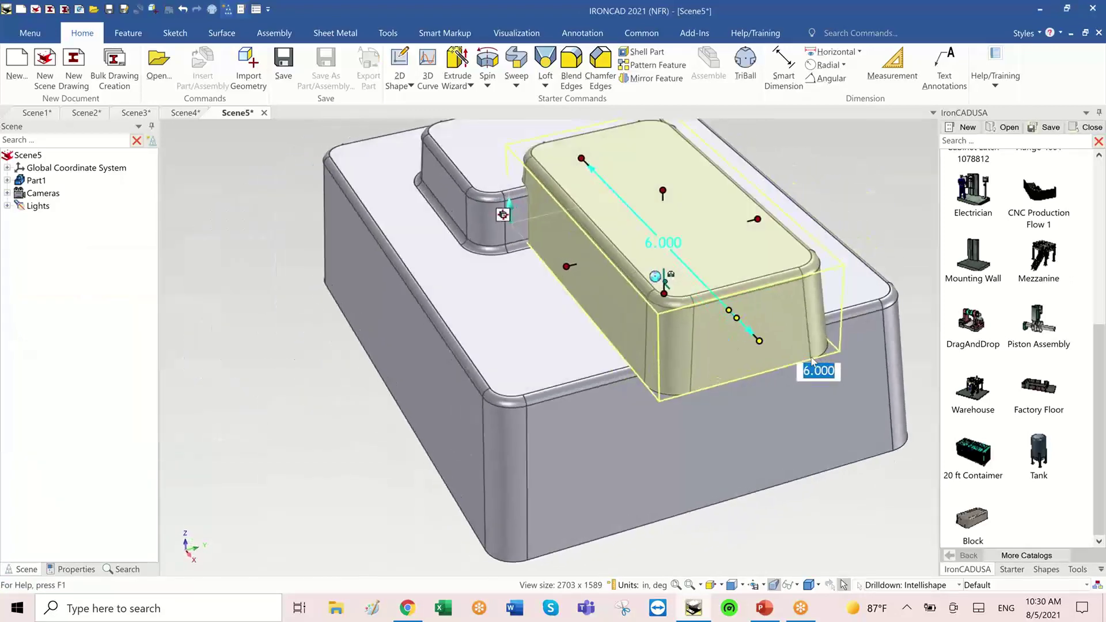
pyautogui.write('4.625')
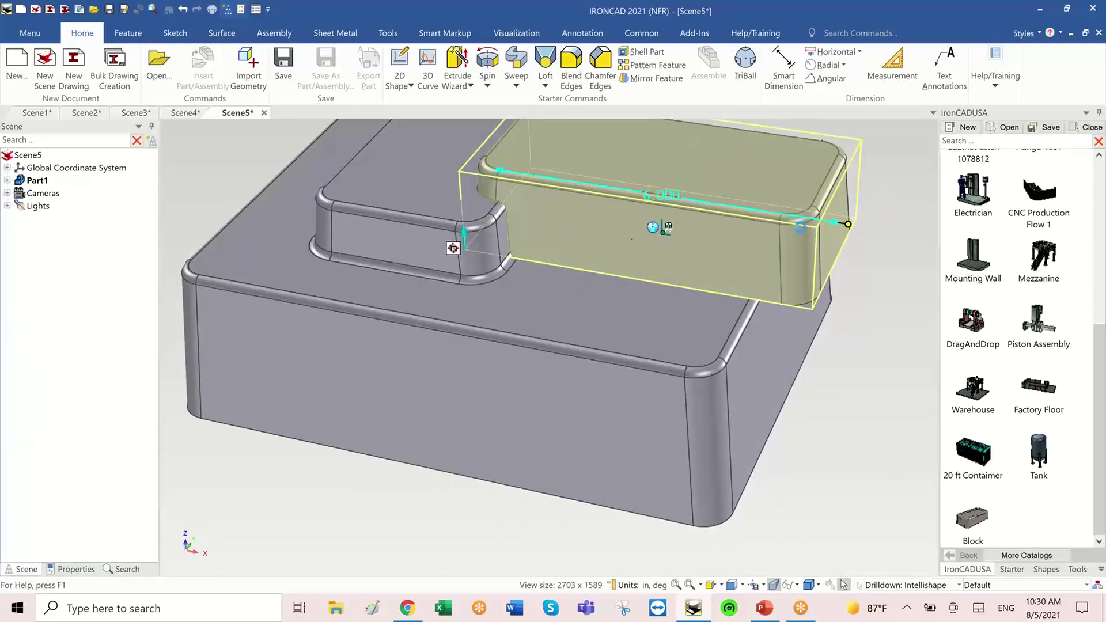
pyautogui.press('Return')
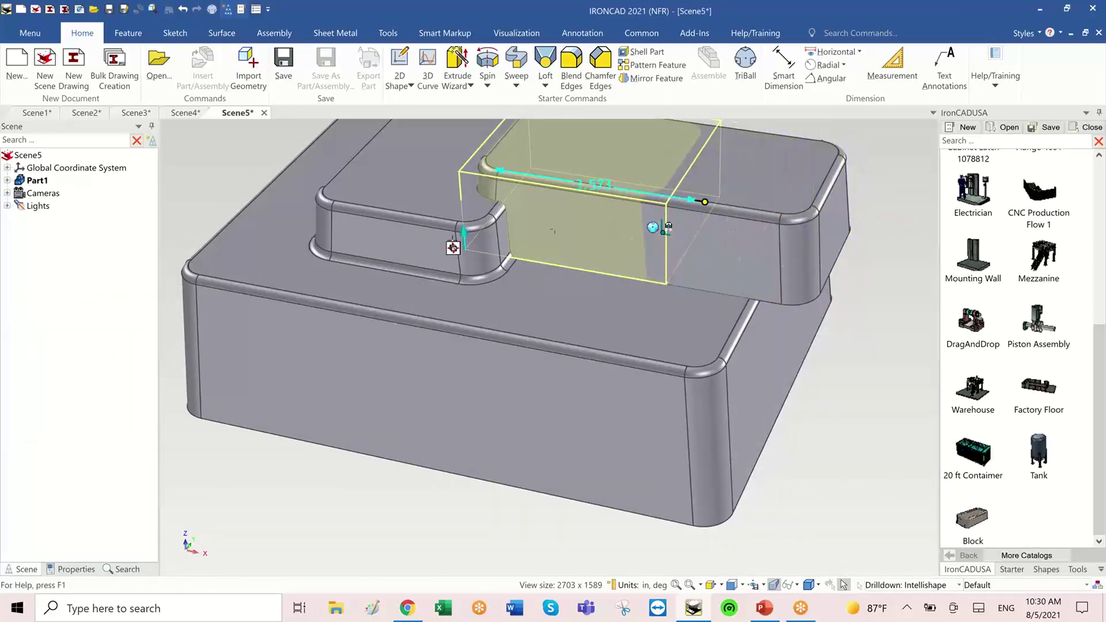
pyautogui.click(195, 436)
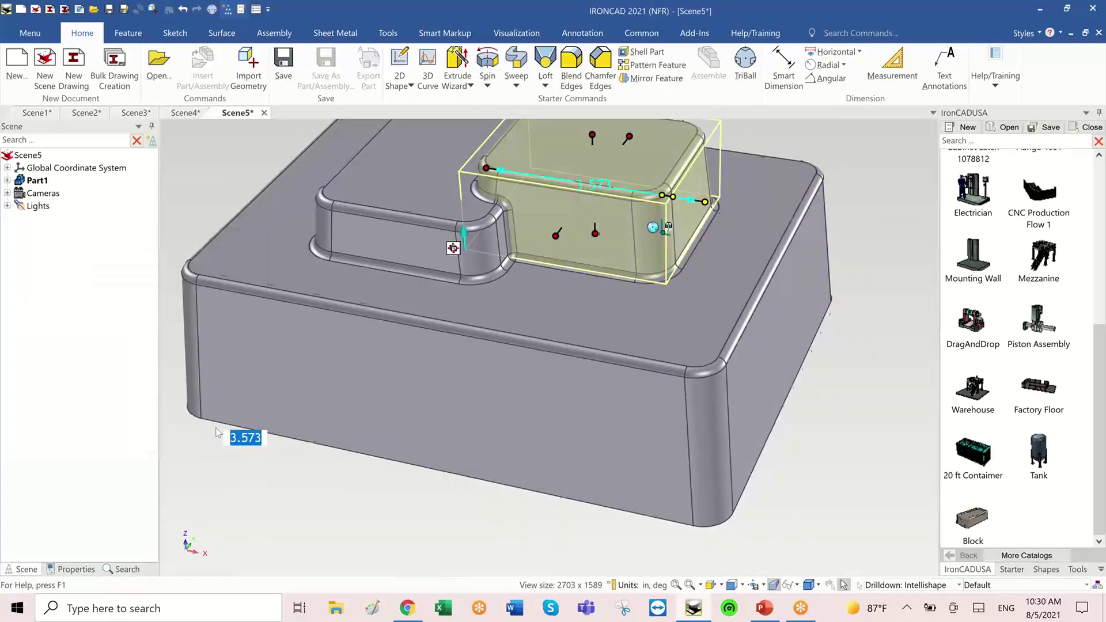
# Step: Extend the newest block's base down into the part and inspect how the blocks merge outside and inside
pyautogui.moveTo(636, 259); pyautogui.dragTo(633, 308)
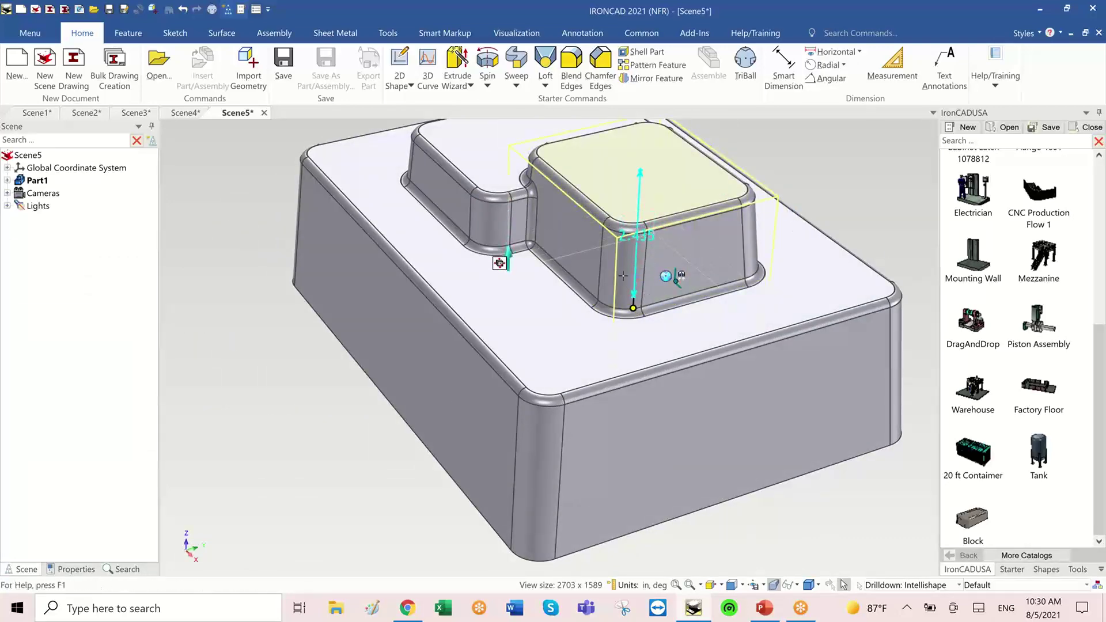
pyautogui.click(189, 431)
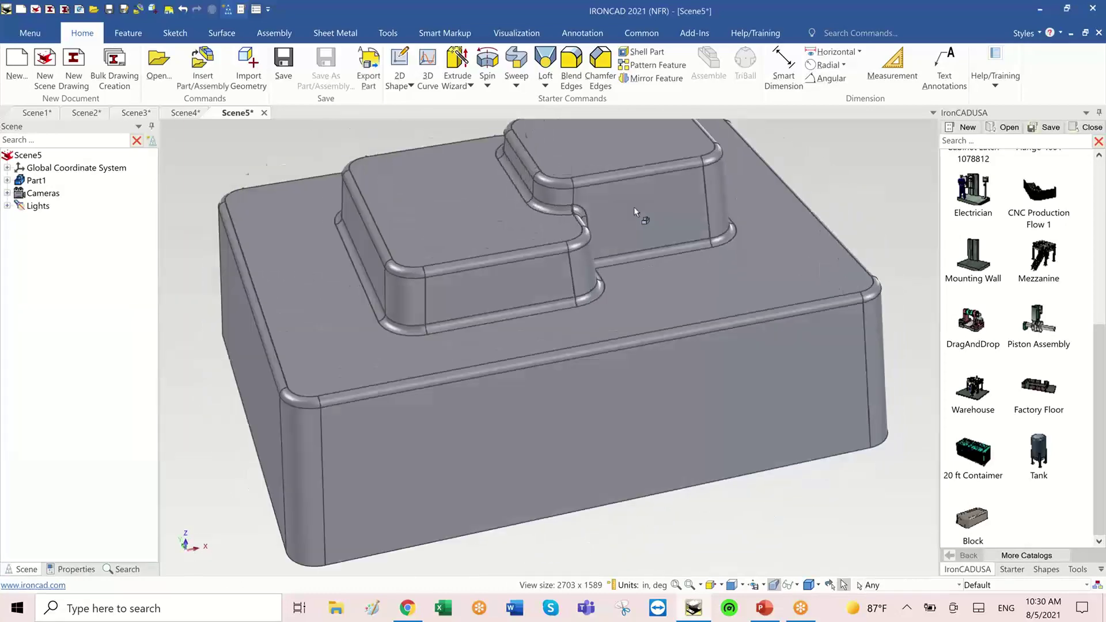
pyautogui.moveTo(633, 206); pyautogui.dragTo(532, 338, button='middle')
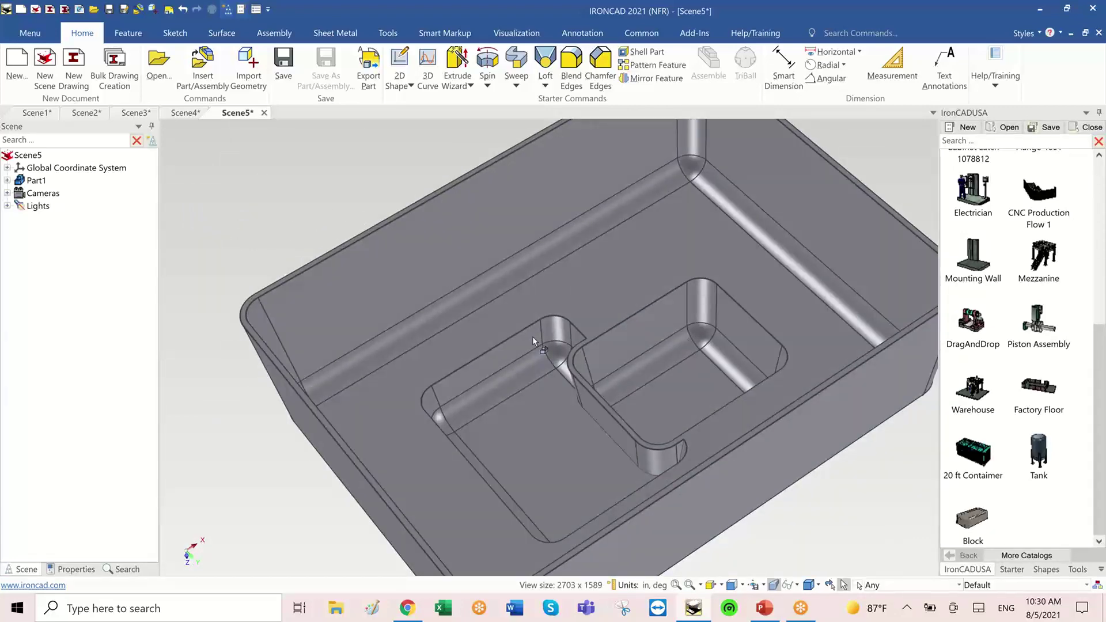
pyautogui.moveTo(532, 337); pyautogui.dragTo(566, 297, button='middle')
pyautogui.scroll(1, 567, 300)
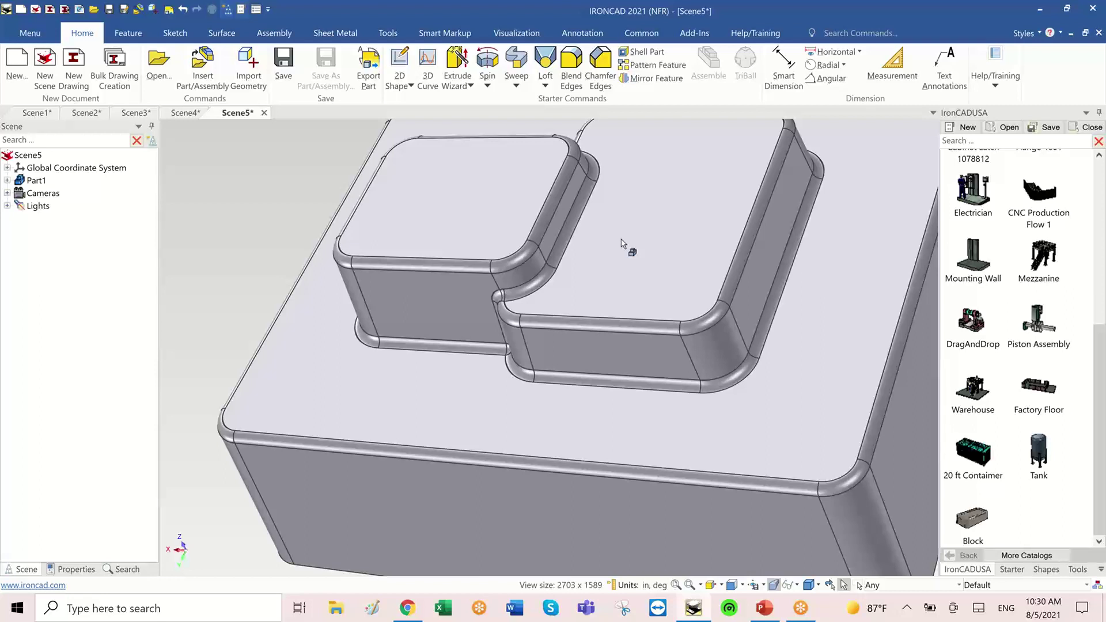
pyautogui.moveTo(622, 242); pyautogui.dragTo(863, 270, button='middle')
pyautogui.scroll(3, 995, 288)
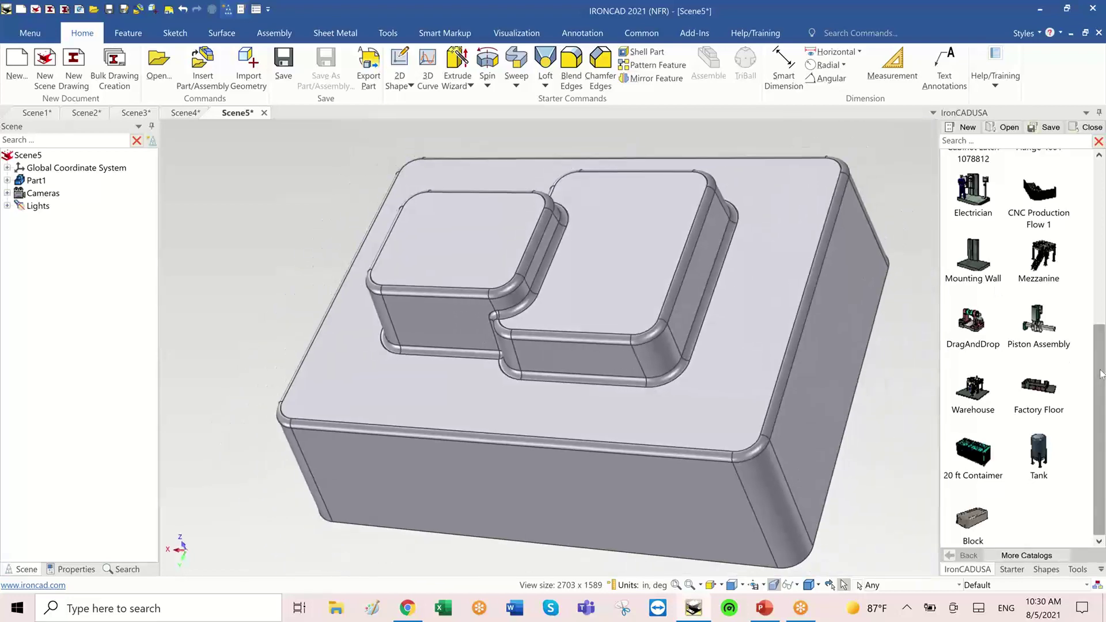
# Step: Place the Steel Base catalog item in the empty space beside the plastic part
pyautogui.moveTo(1100, 351); pyautogui.dragTo(1104, 188)
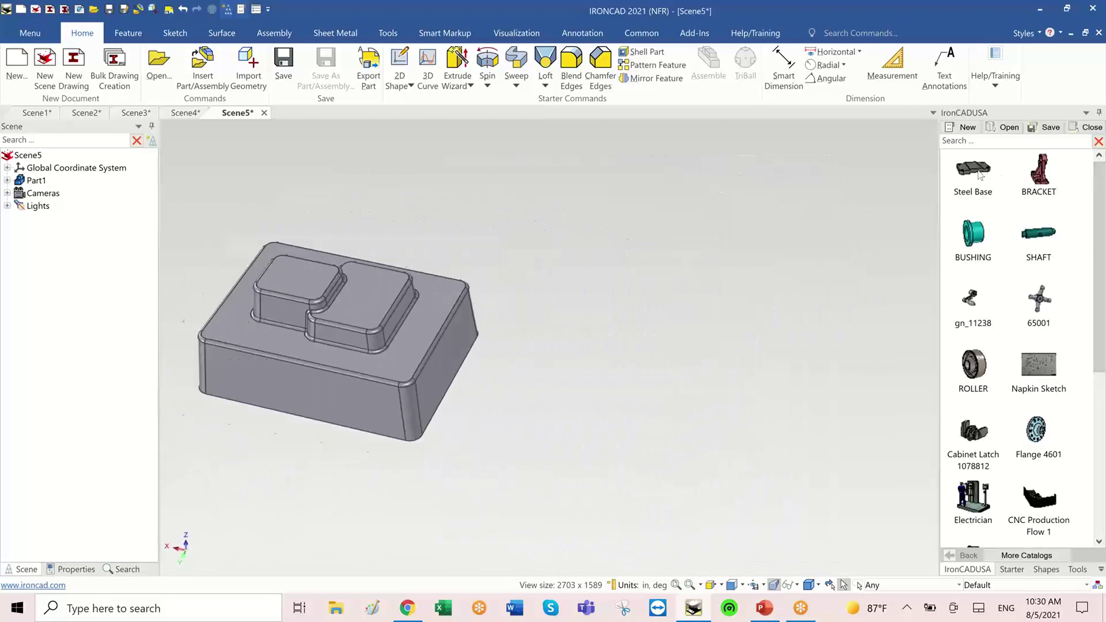
pyautogui.moveTo(979, 174); pyautogui.dragTo(759, 362)
pyautogui.moveTo(823, 251); pyautogui.dragTo(853, 296, button='middle')
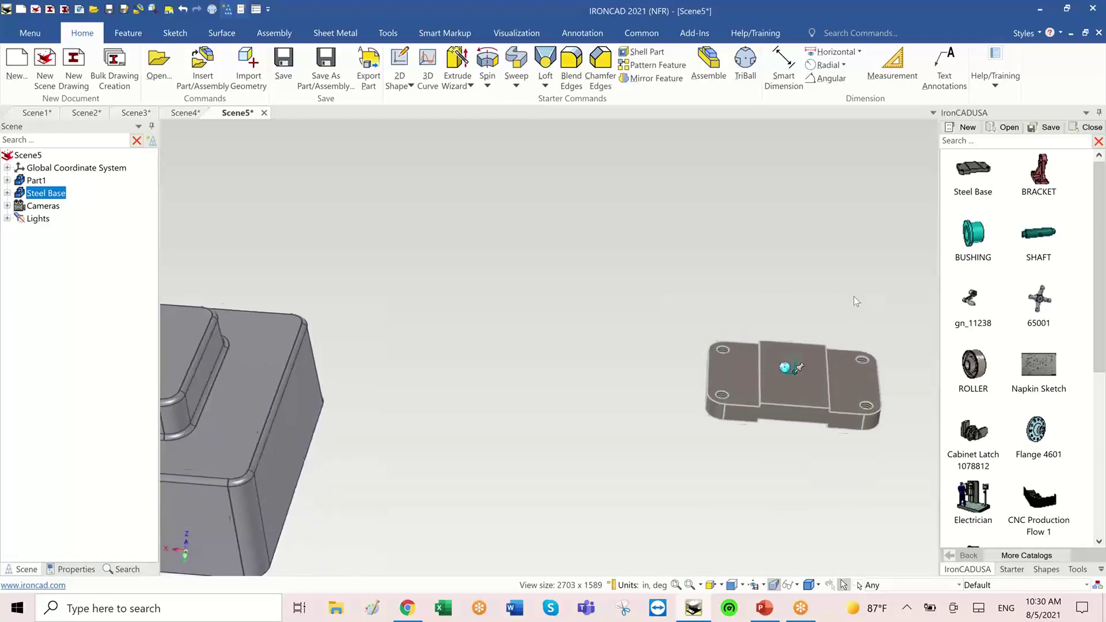
pyautogui.scroll(-3, 851, 296)
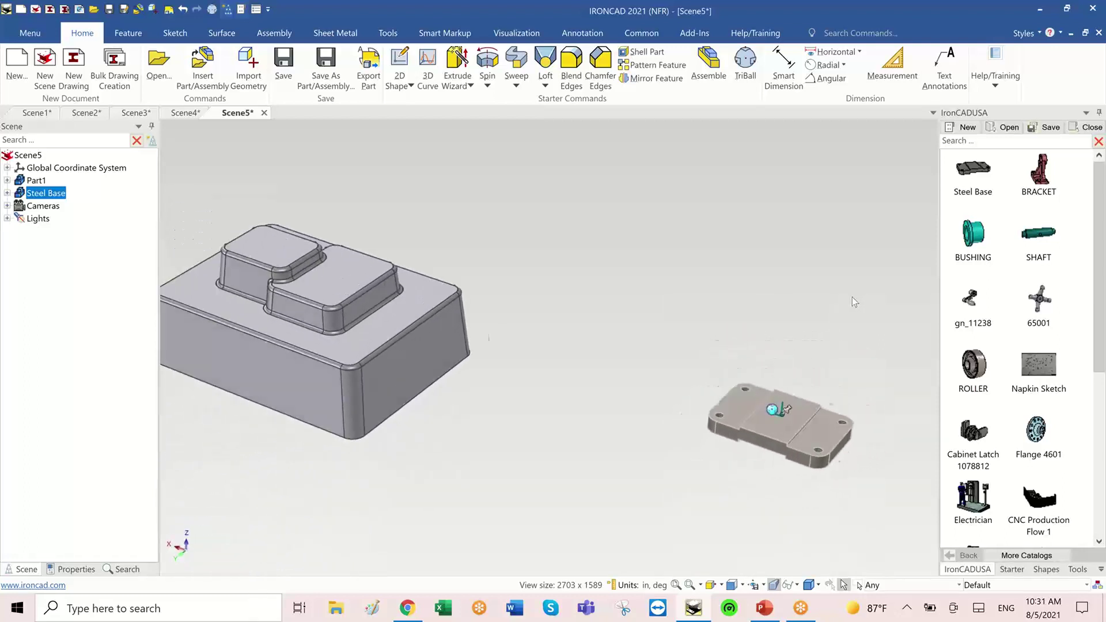
# Step: Widen the Steel Base's main block to about 4.546 by extending its front side outward
pyautogui.scroll(4, 819, 347)
pyautogui.scroll(3, 759, 447)
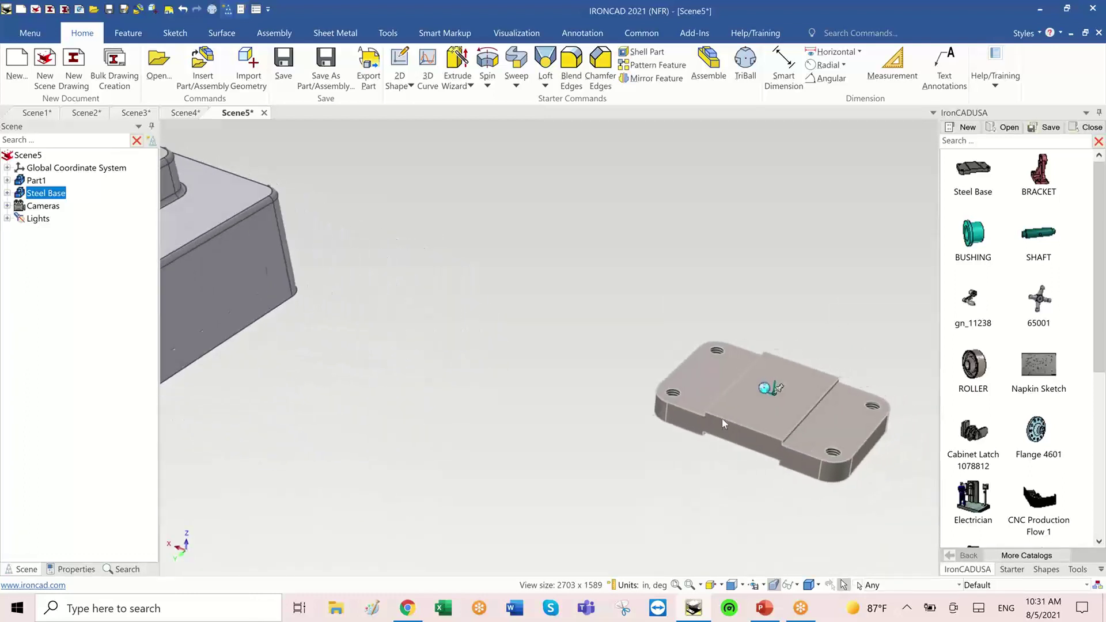
pyautogui.click(685, 374)
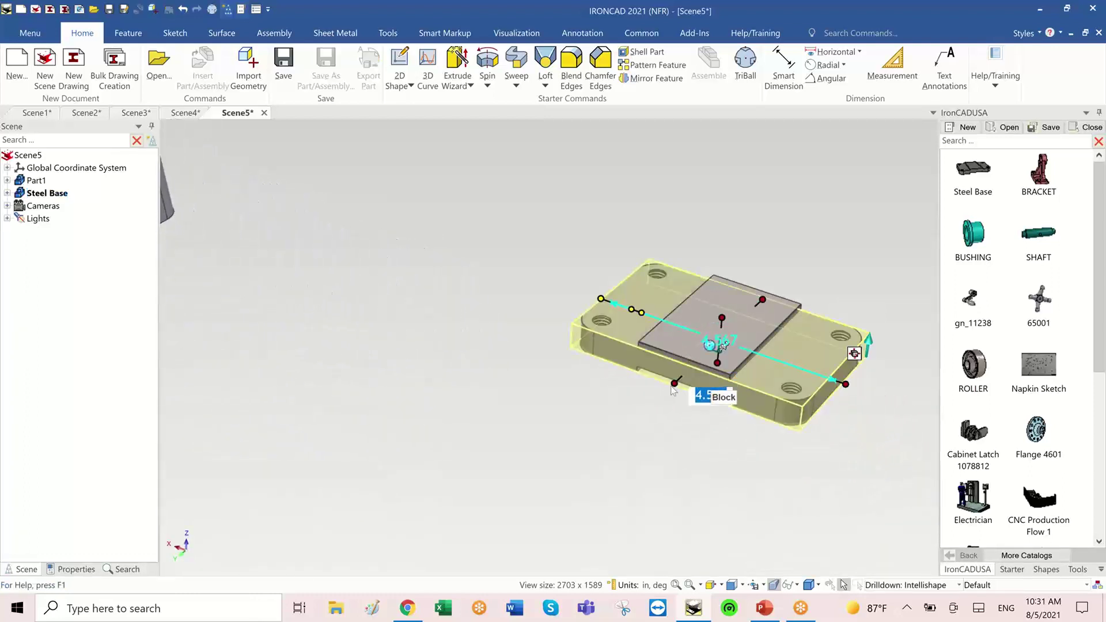
pyautogui.moveTo(680, 383); pyautogui.dragTo(620, 429)
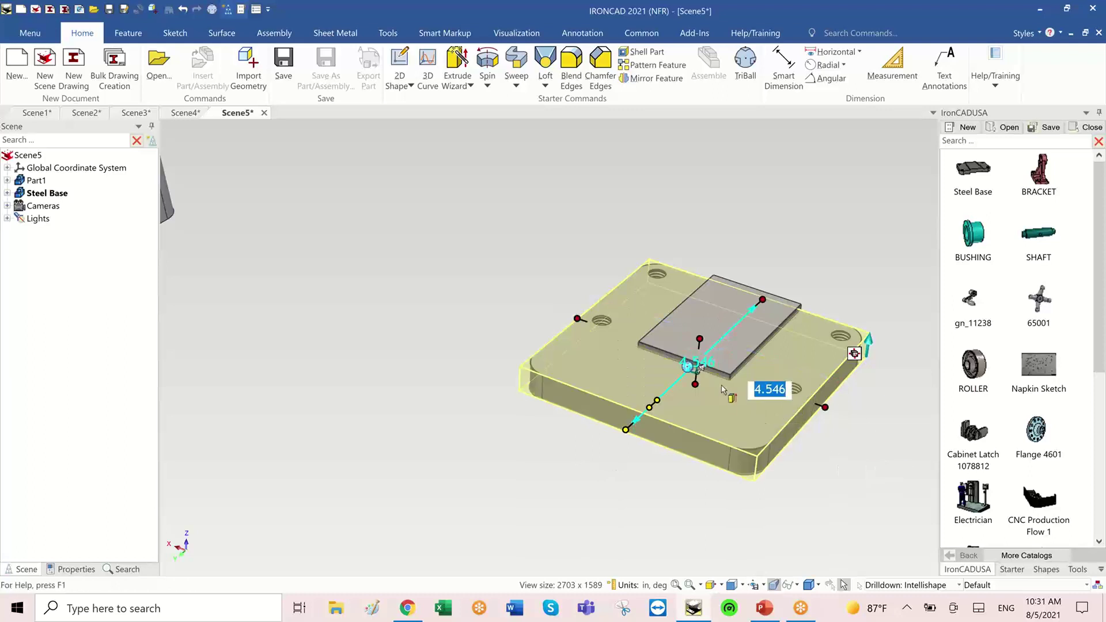
pyautogui.moveTo(780, 432); pyautogui.dragTo(727, 335, button='middle')
pyautogui.click(785, 275)
# Step: Add the Block catalog item on the Steel Base's top face and shorten its length to about 2.172
pyautogui.scroll(-3, 697, 344)
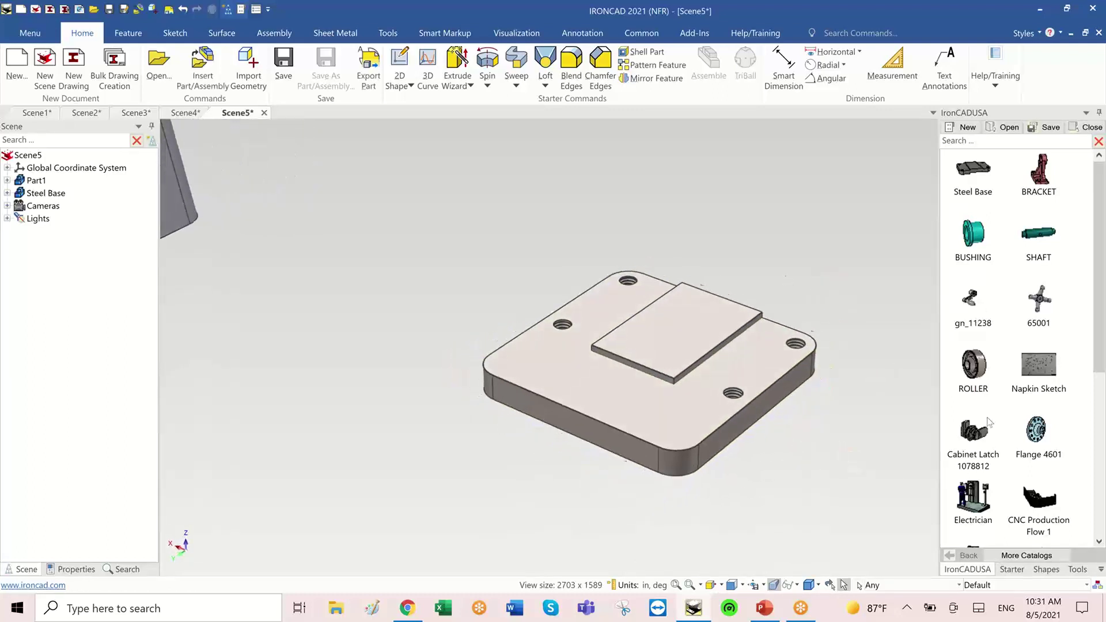
pyautogui.scroll(-5, 1025, 478)
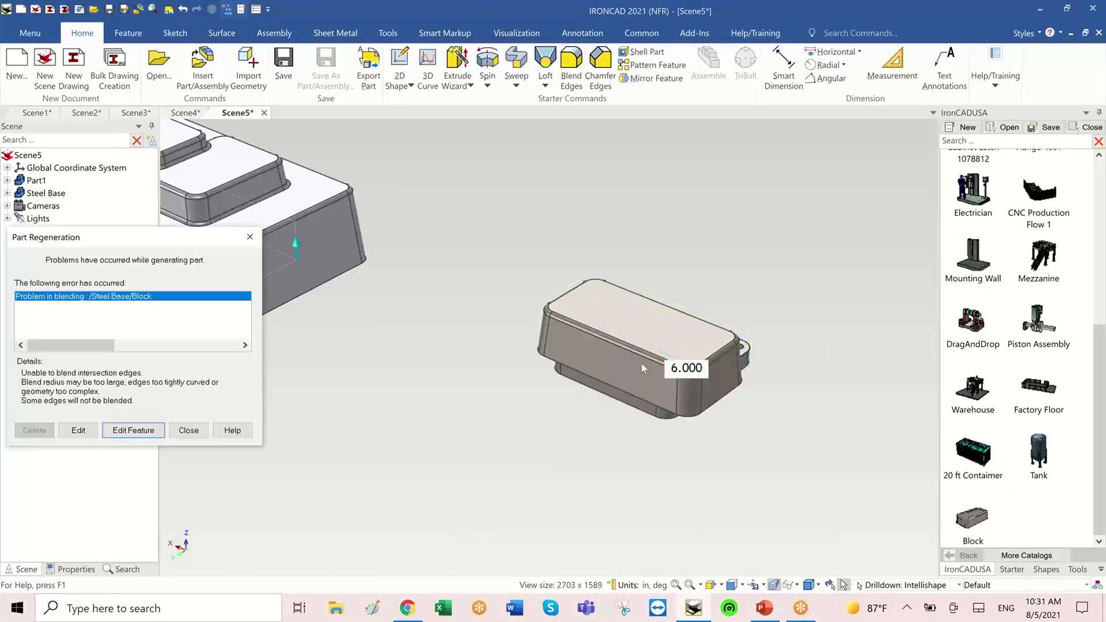
pyautogui.click(195, 433)
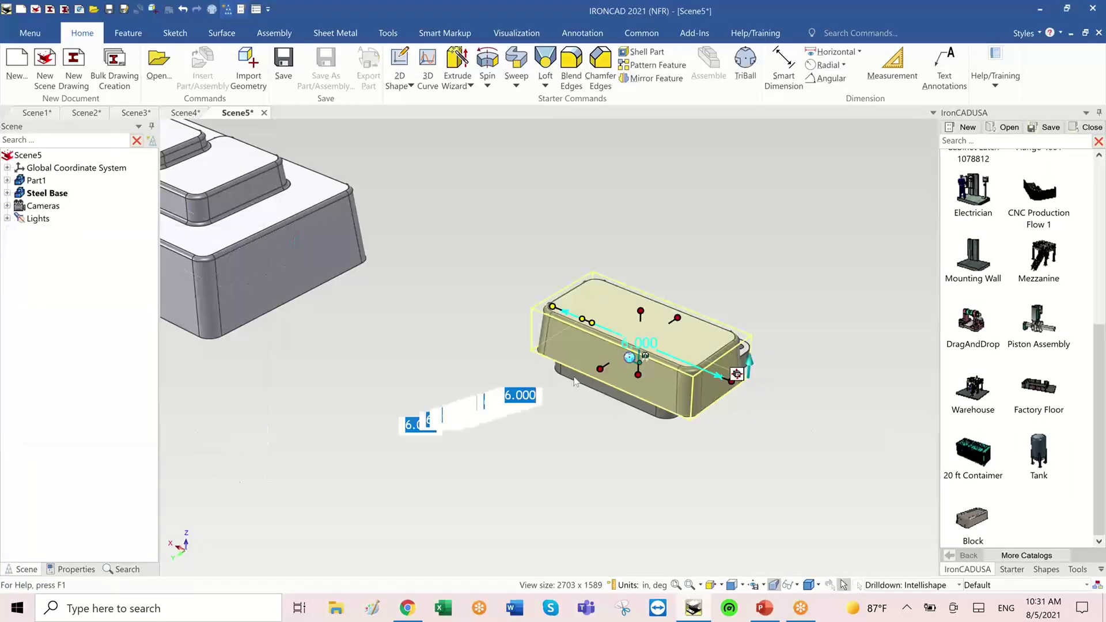
pyautogui.moveTo(426, 420); pyautogui.dragTo(651, 374, button='middle')
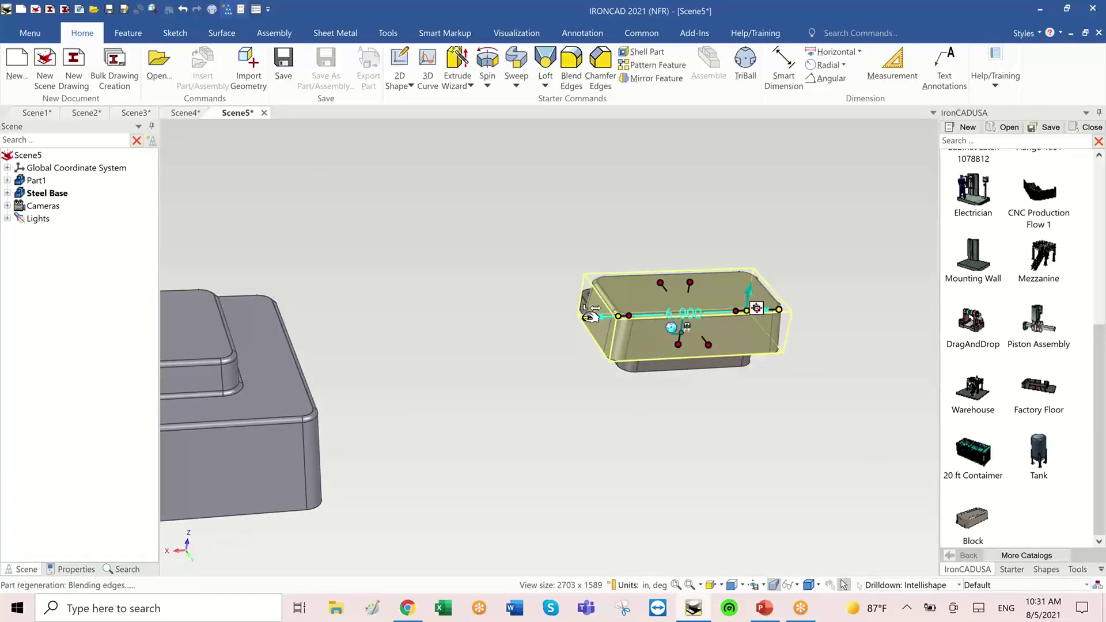
pyautogui.moveTo(589, 316); pyautogui.dragTo(640, 315)
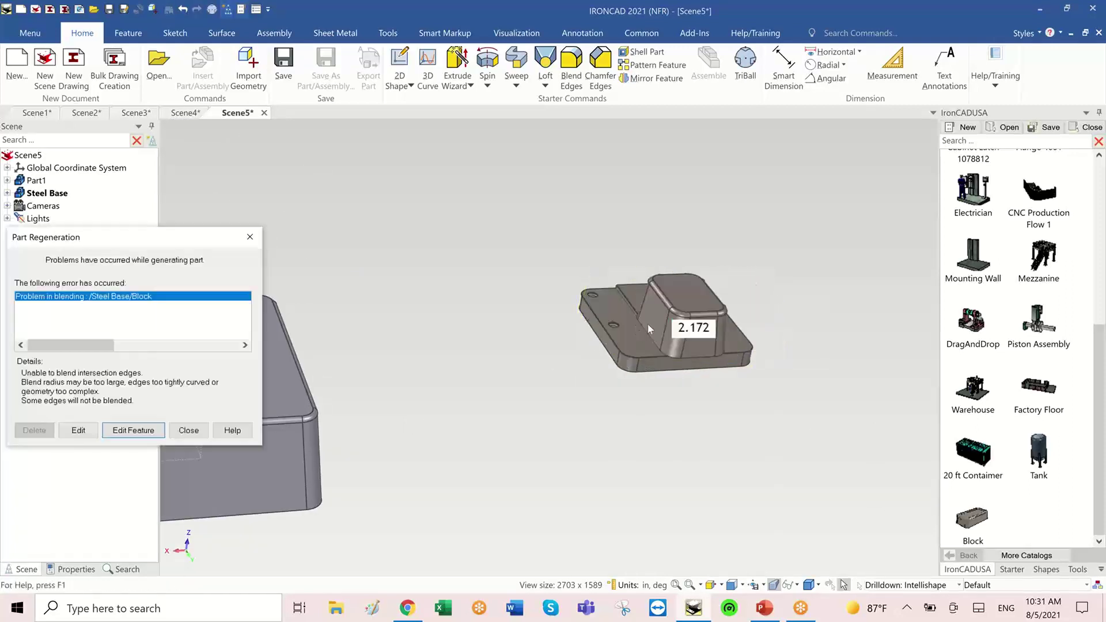
pyautogui.click(192, 430)
# Step: Raise the added block's bottom face in stages to bring its height to about 1.827
pyautogui.moveTo(647, 395); pyautogui.dragTo(753, 327, button='middle')
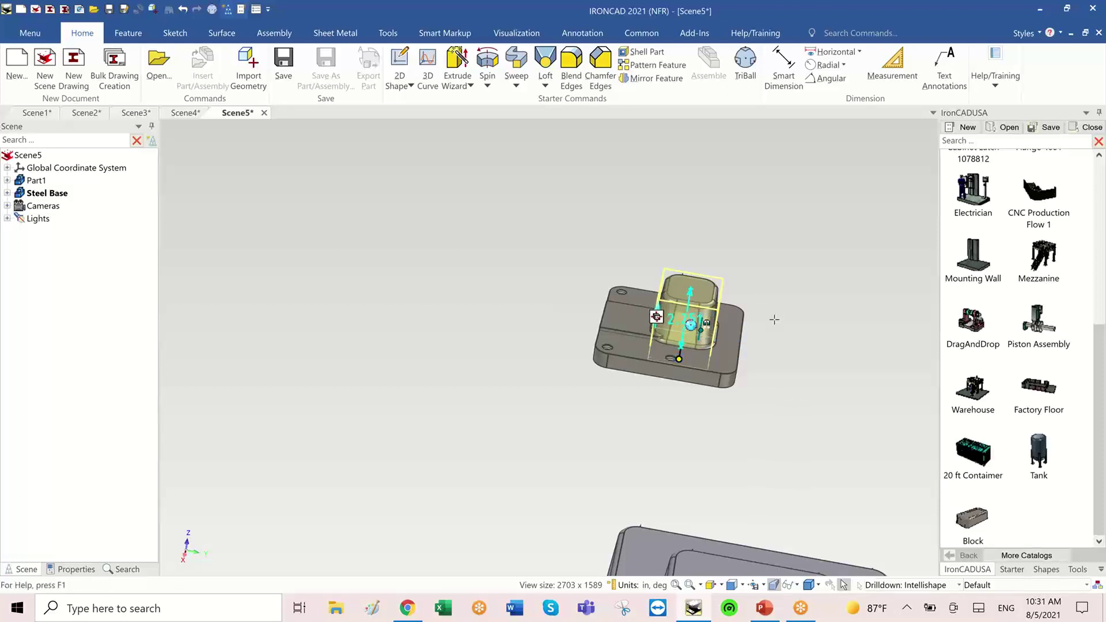
pyautogui.click(188, 431)
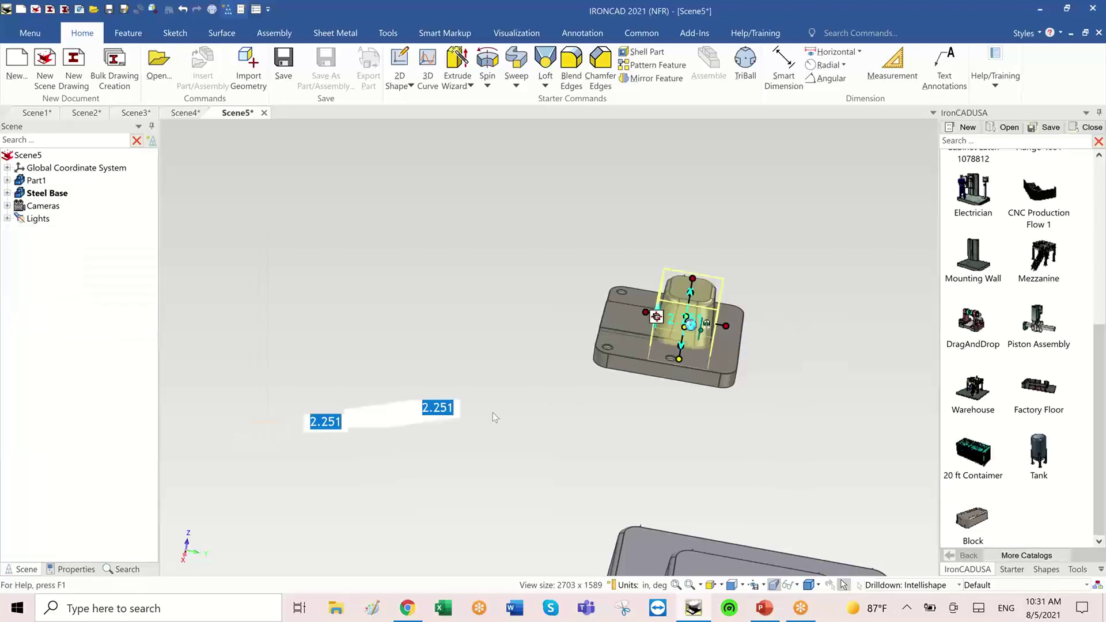
pyautogui.moveTo(493, 419); pyautogui.dragTo(695, 343, button='middle')
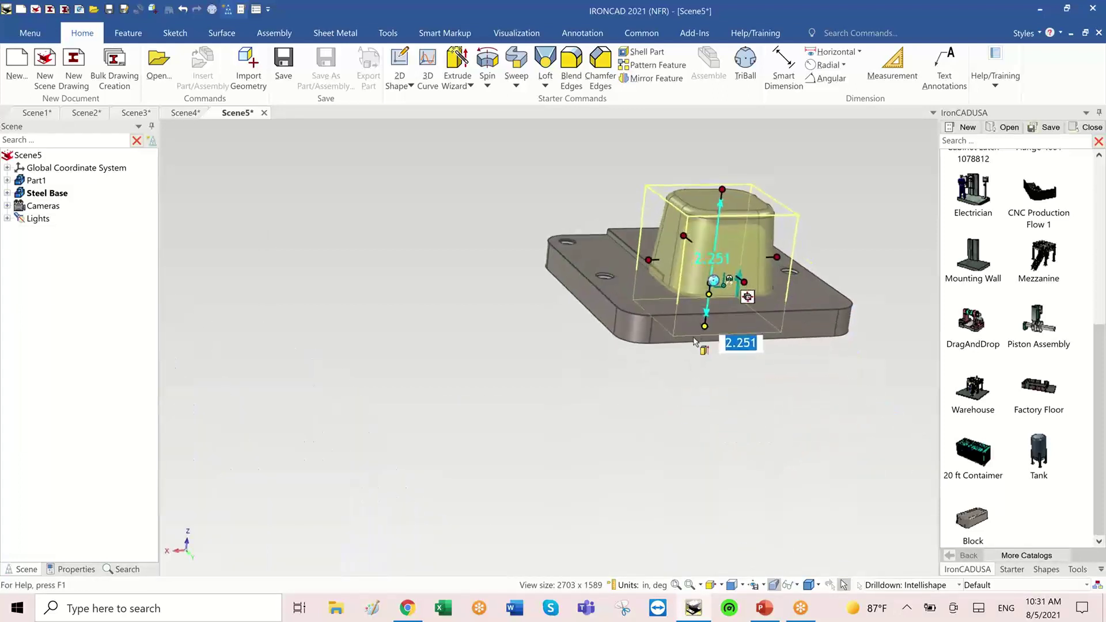
pyautogui.moveTo(709, 324); pyautogui.dragTo(714, 309)
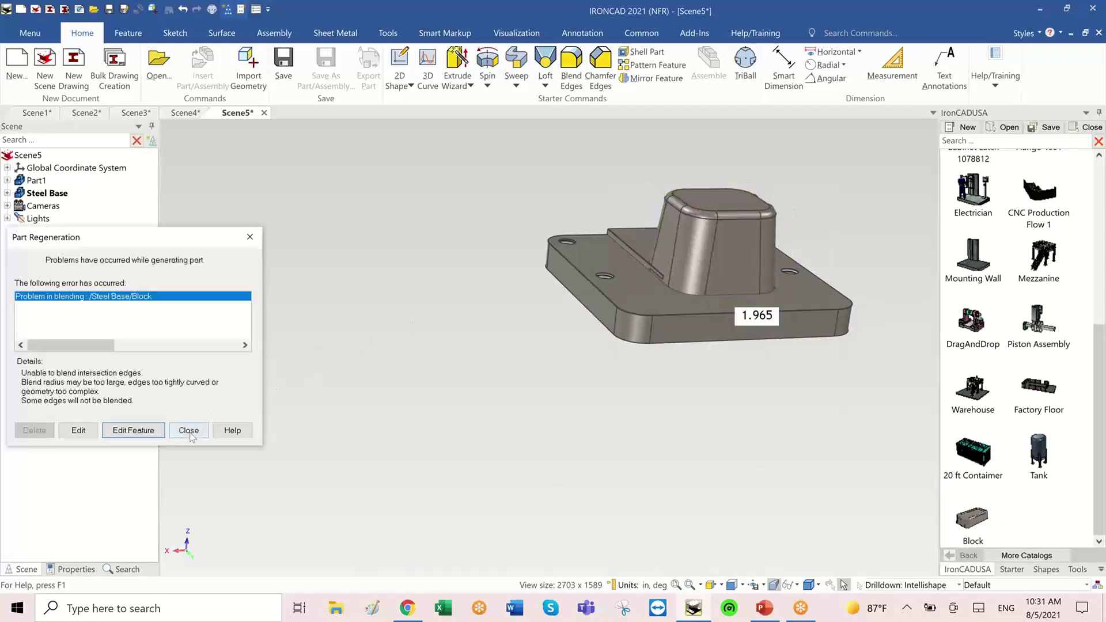
pyautogui.click(190, 433)
pyautogui.moveTo(720, 374); pyautogui.dragTo(778, 314, button='middle')
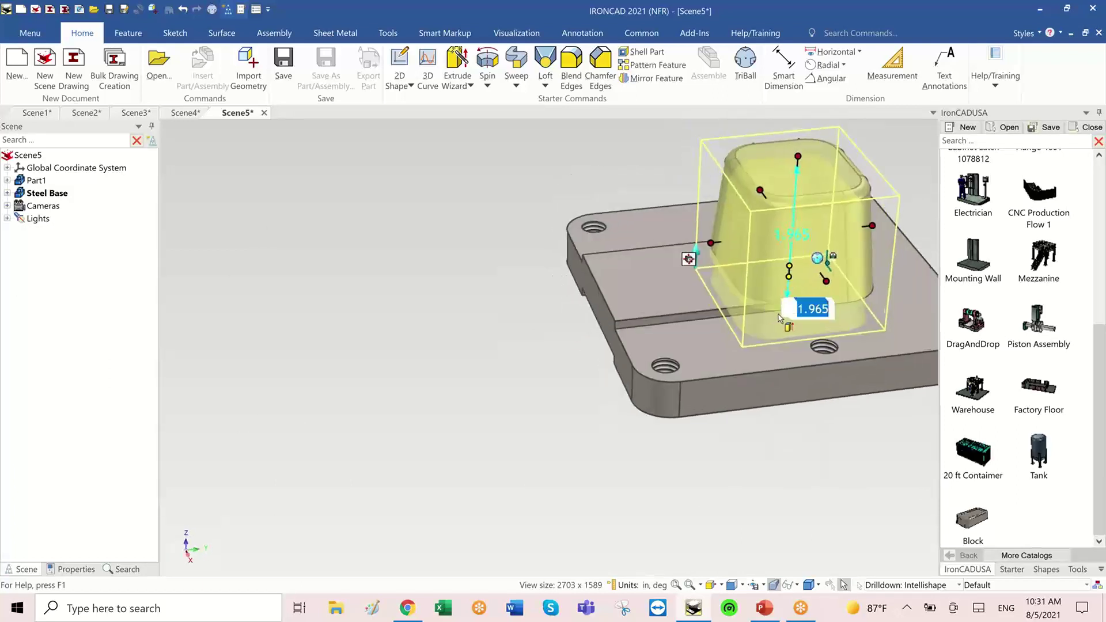
pyautogui.moveTo(788, 308); pyautogui.dragTo(791, 302)
pyautogui.click(188, 430)
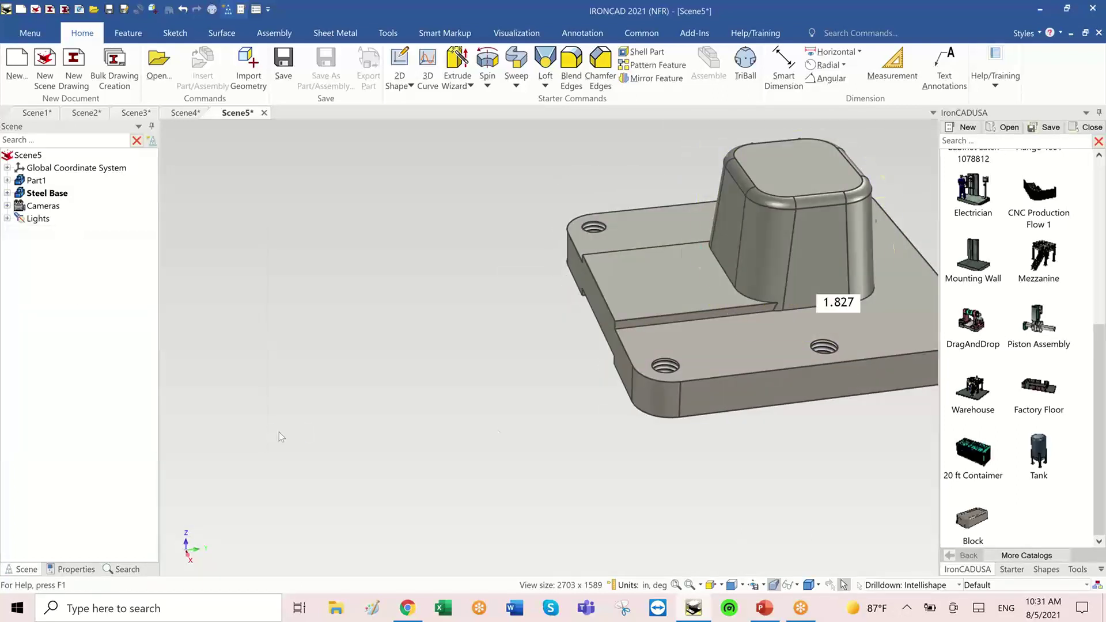
# Step: Extend the block's bottom down through the Steel Base plate, to a height of about 2.347
pyautogui.click(691, 247)
pyautogui.moveTo(691, 248); pyautogui.dragTo(544, 451, button='middle')
pyautogui.moveTo(559, 451); pyautogui.dragTo(563, 533)
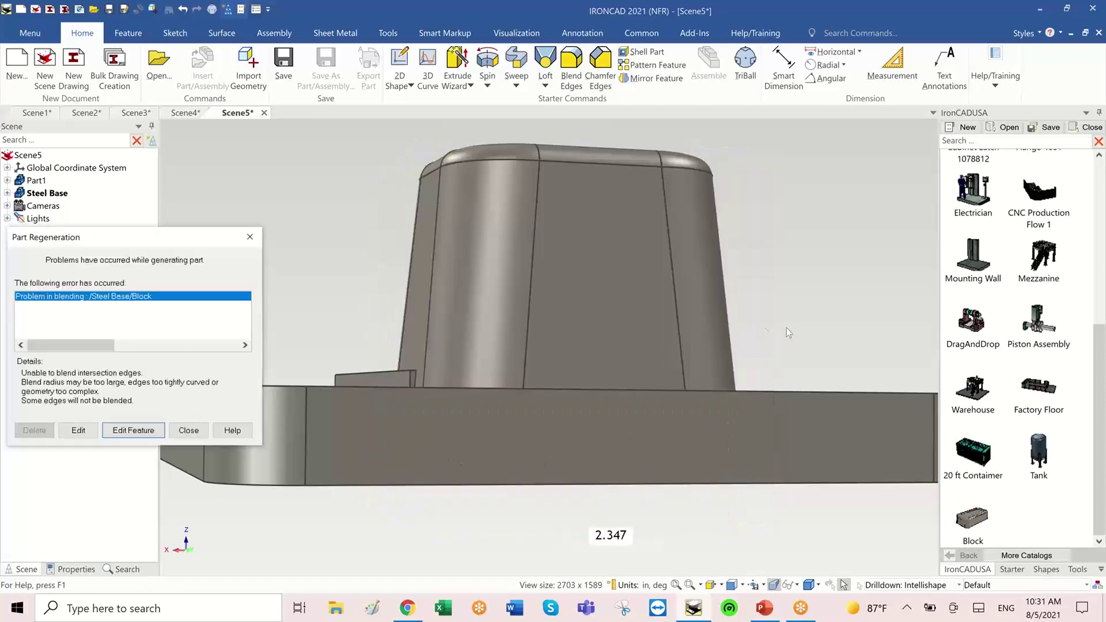
pyautogui.click(201, 435)
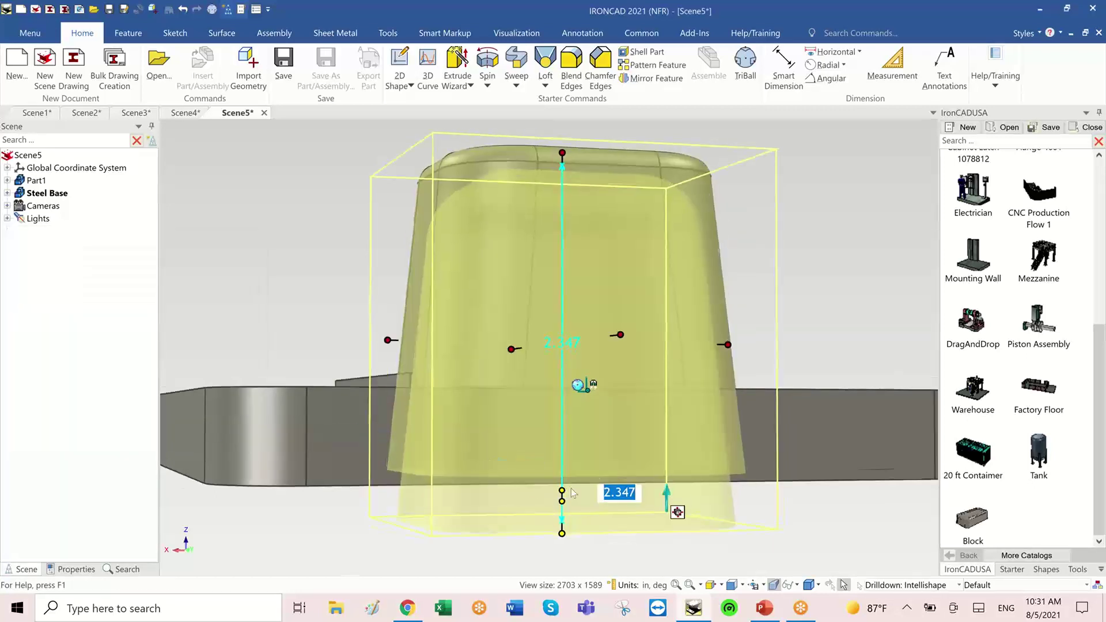
# Step: Inspect the block's cavity from the plate's underside and delete the whole Steel Base part
pyautogui.moveTo(675, 510); pyautogui.dragTo(546, 271, button='middle')
pyautogui.click(833, 509)
pyautogui.scroll(5, 731, 434)
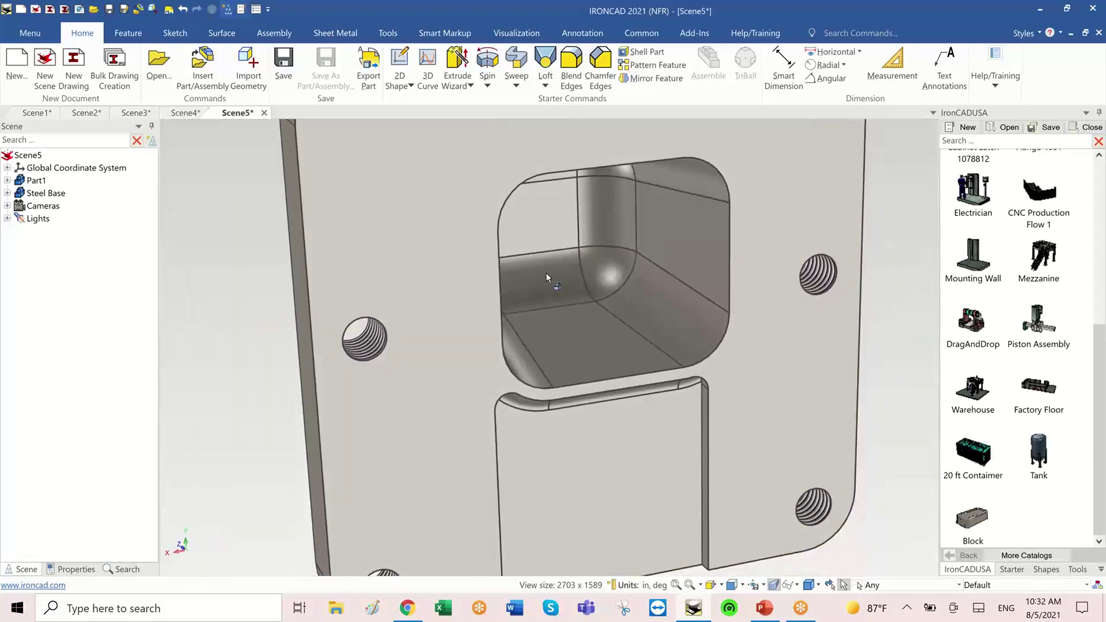
pyautogui.scroll(-3, 546, 273)
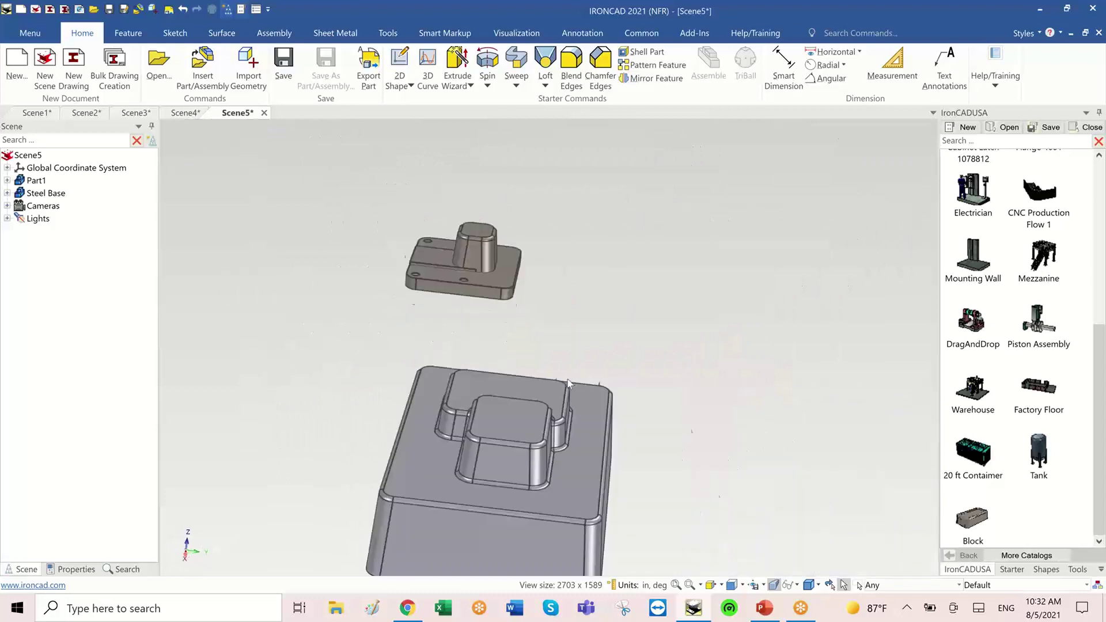
pyautogui.click(728, 309)
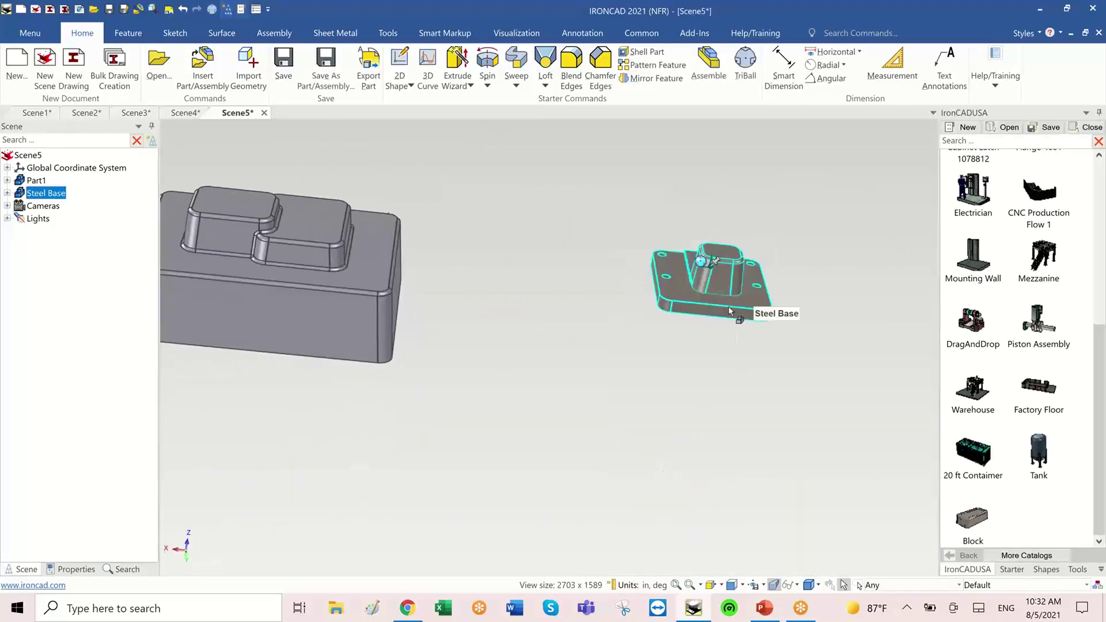
pyautogui.press('Delete')
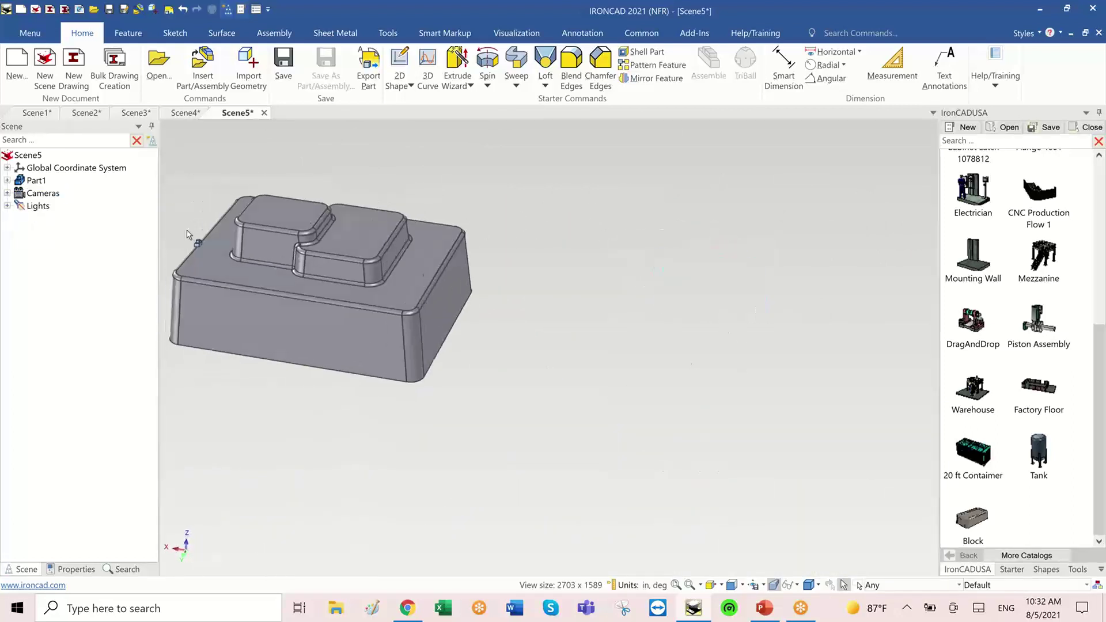
# Step: Switch to Scene1 and add a block from the Starter catalog in the empty space beside the round-ended part
pyautogui.click(39, 113)
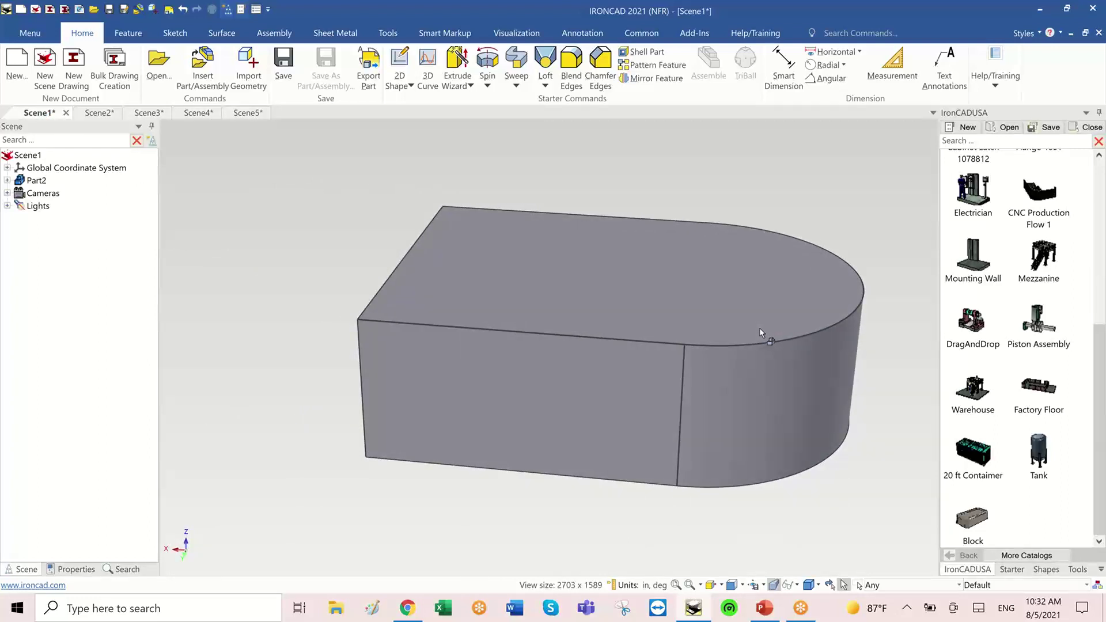
pyautogui.click(526, 365)
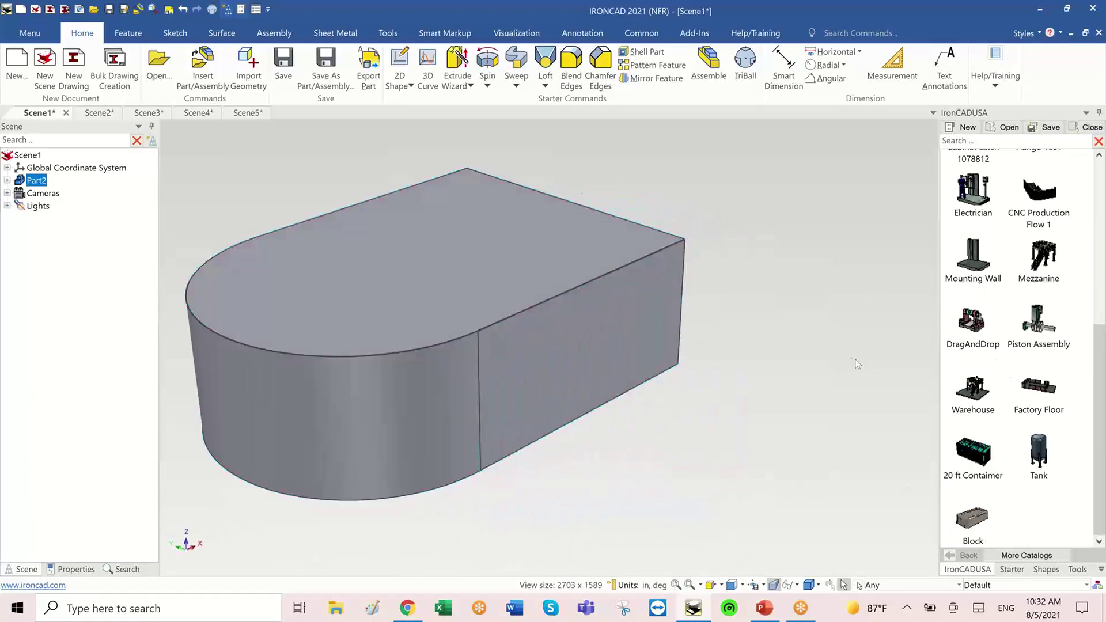
pyautogui.click(850, 357)
pyautogui.click(1013, 570)
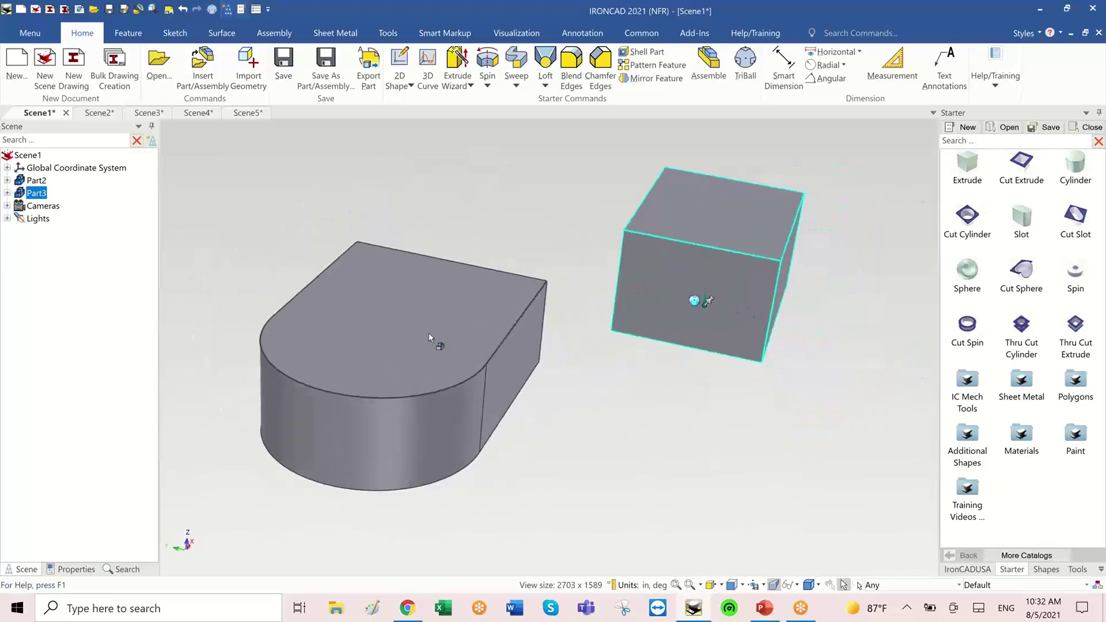
# Step: Narrow the round-ended part to a width of about 1.792 using its sizing handles
pyautogui.click(458, 456)
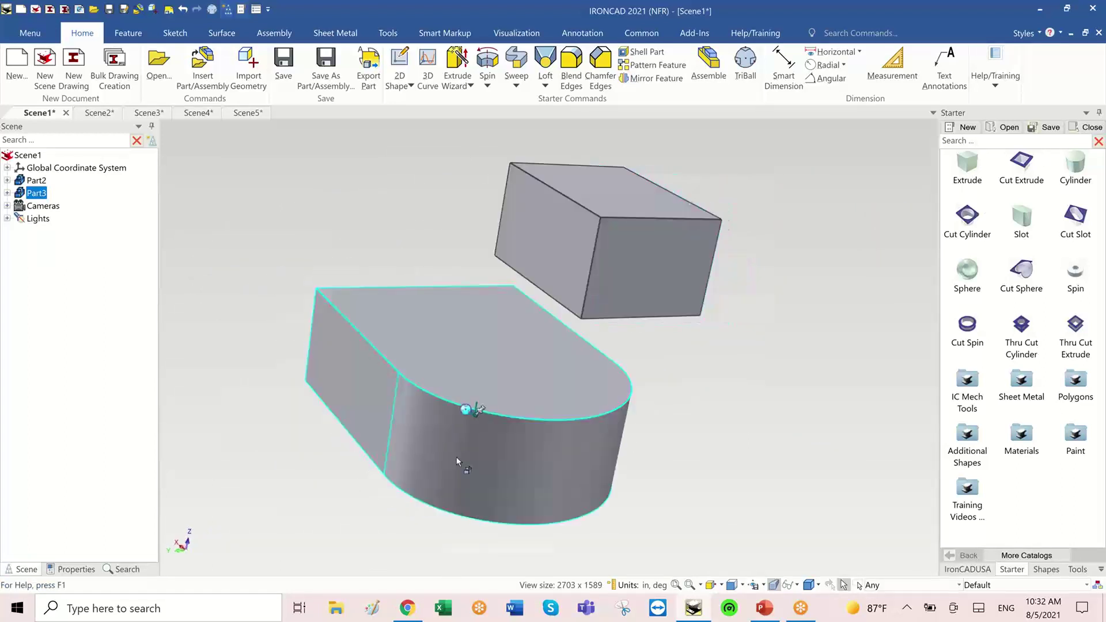
pyautogui.click(464, 458)
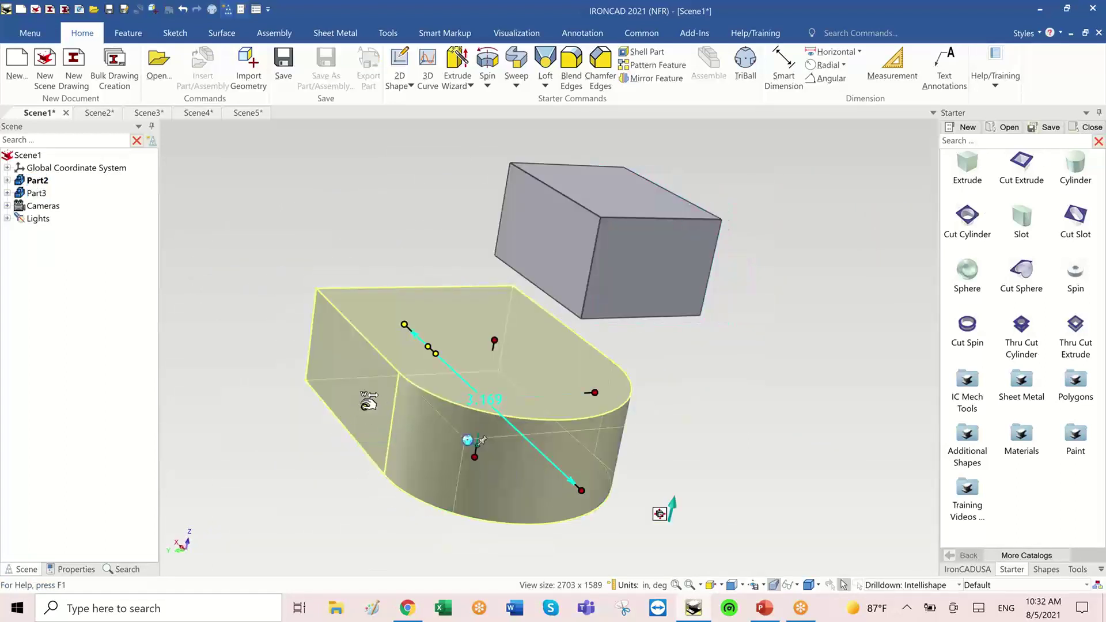
pyautogui.moveTo(365, 405); pyautogui.dragTo(397, 403)
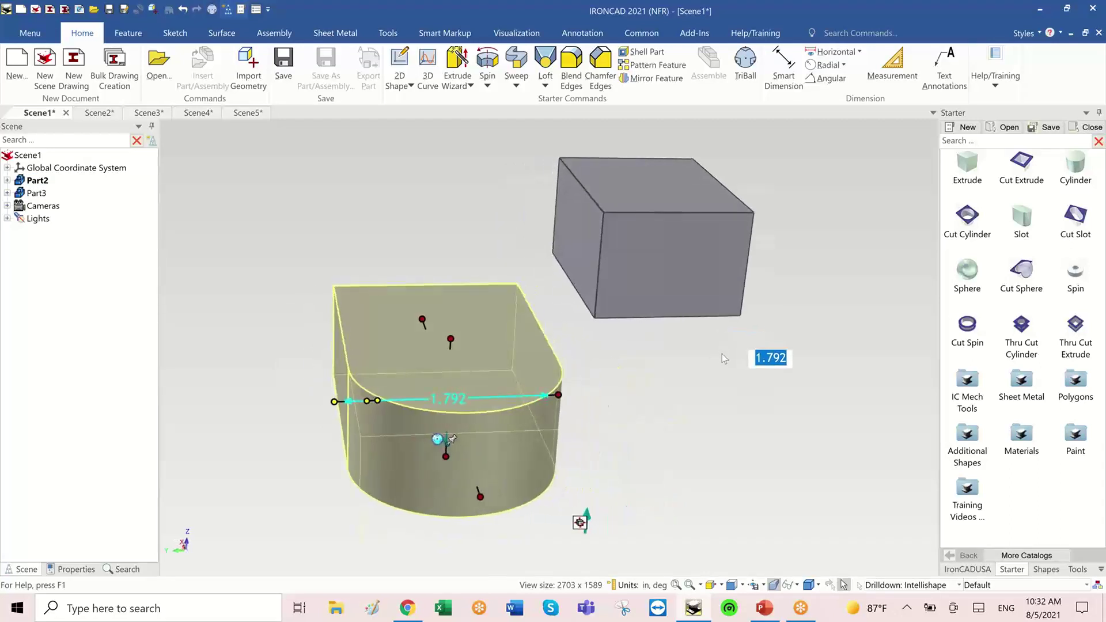
# Step: Switch to Scene2 and move the key's profile edge inward, turning the protruding key into a groove in the cylinder
pyautogui.click(96, 113)
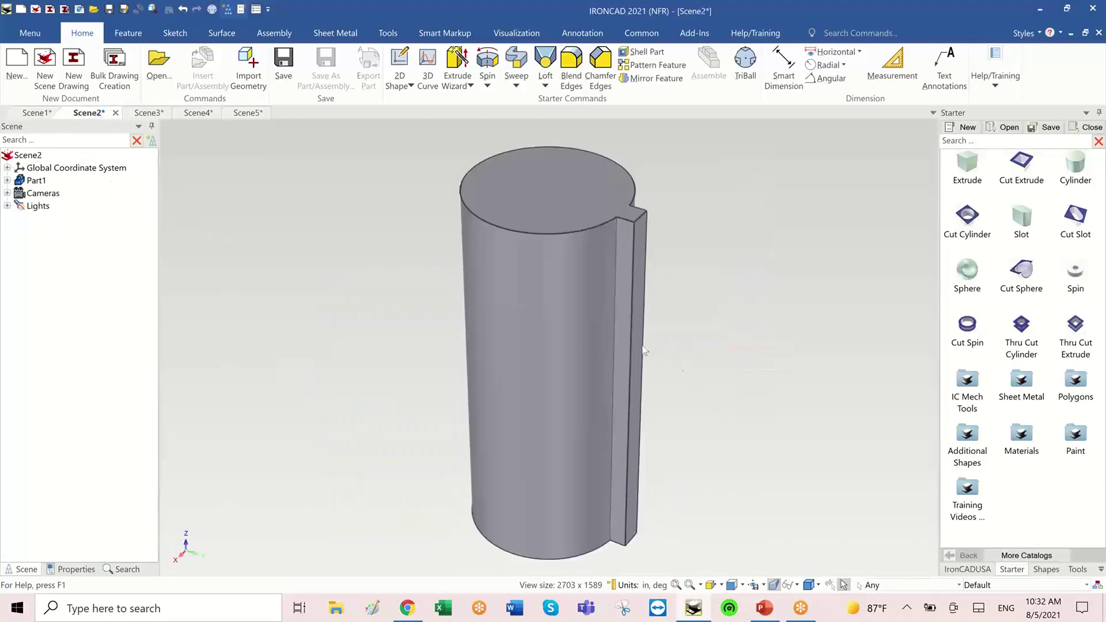
pyautogui.moveTo(643, 350); pyautogui.dragTo(534, 477, button='middle')
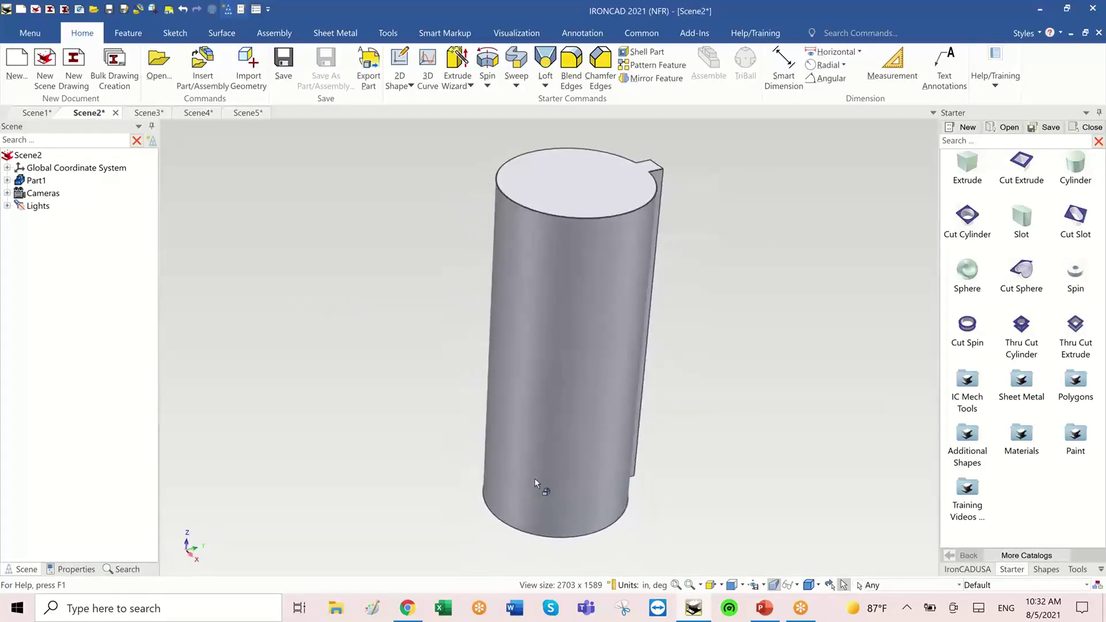
pyautogui.click(534, 477)
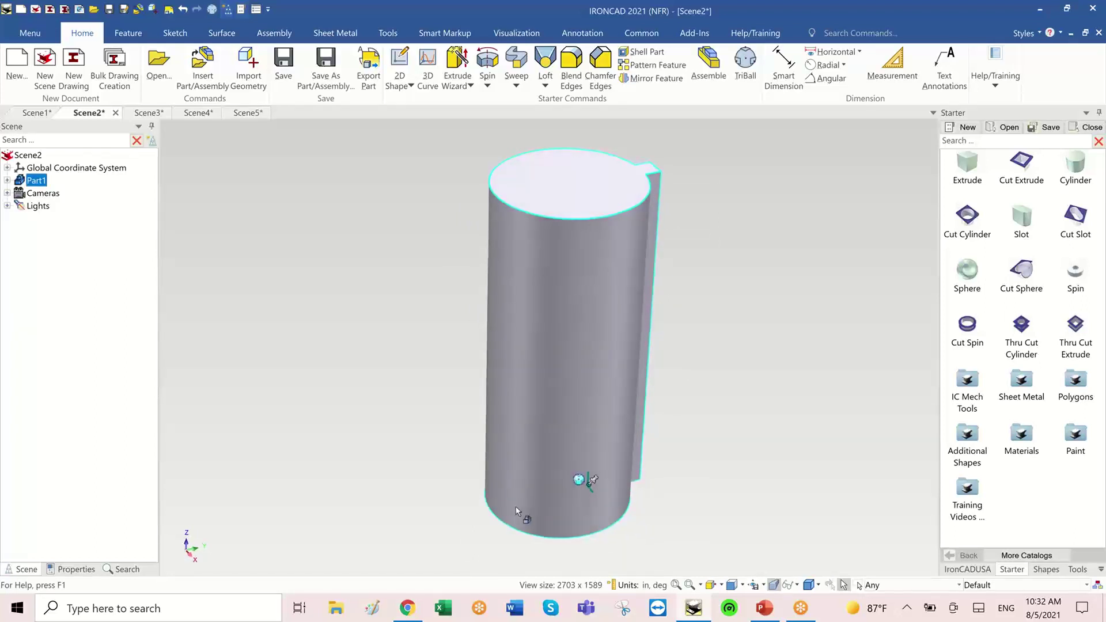
pyautogui.click(511, 505)
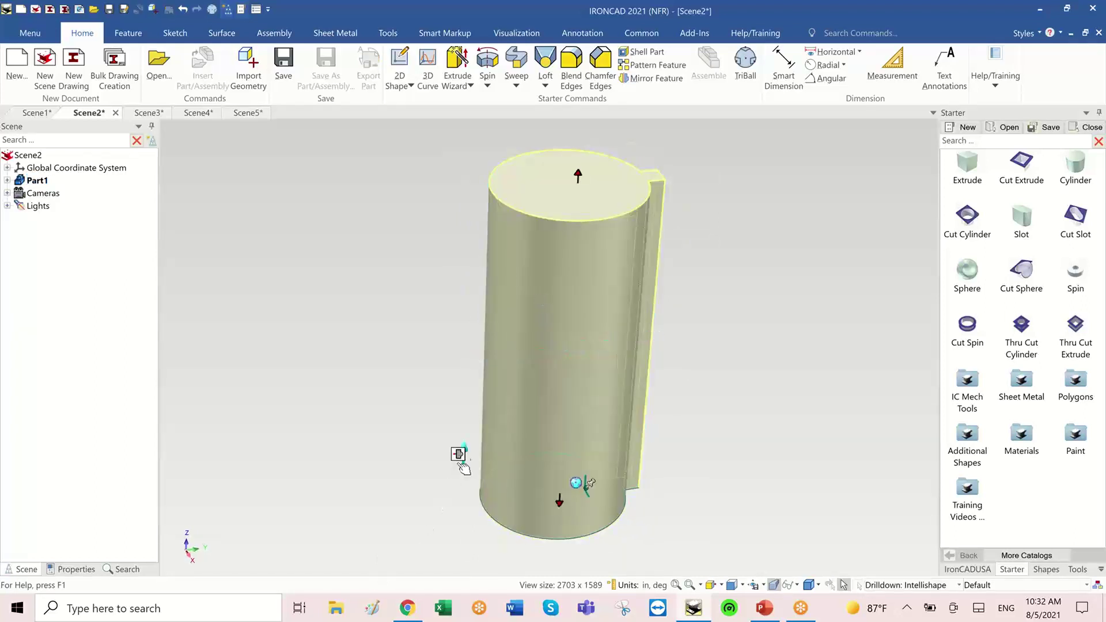
pyautogui.moveTo(494, 502); pyautogui.dragTo(521, 498)
pyautogui.moveTo(875, 417); pyautogui.dragTo(616, 458, button='middle')
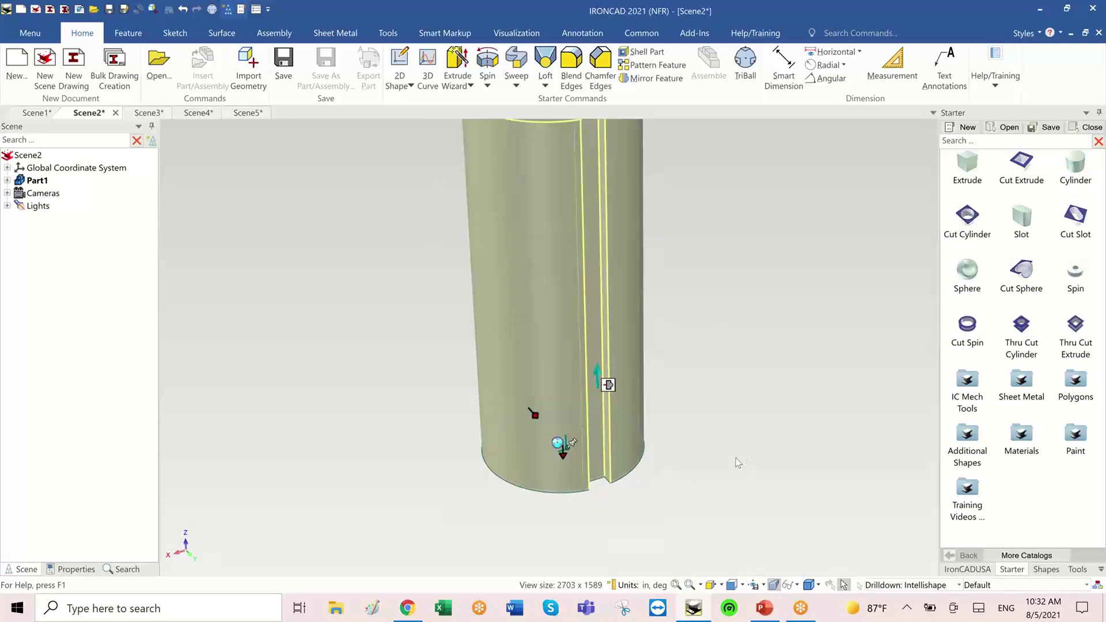
# Step: Move the groove's profile edge back outward so the key protrudes from the cylinder
pyautogui.moveTo(695, 472); pyautogui.dragTo(541, 439, button='middle')
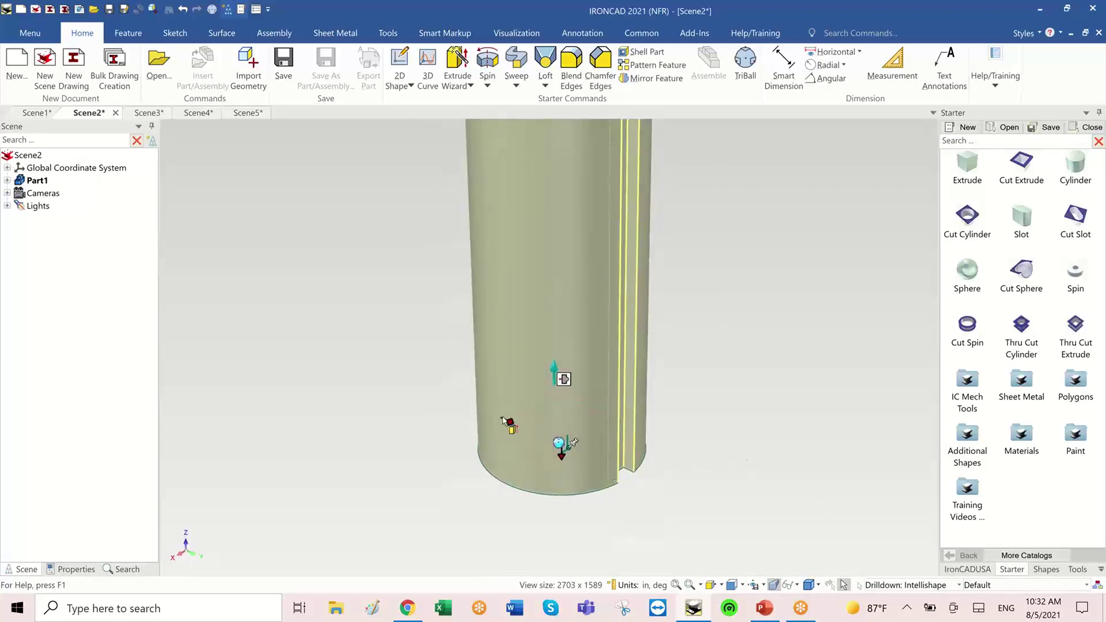
pyautogui.moveTo(510, 420); pyautogui.dragTo(495, 415)
pyautogui.moveTo(694, 516); pyautogui.dragTo(709, 479, button='middle')
pyautogui.click(708, 479)
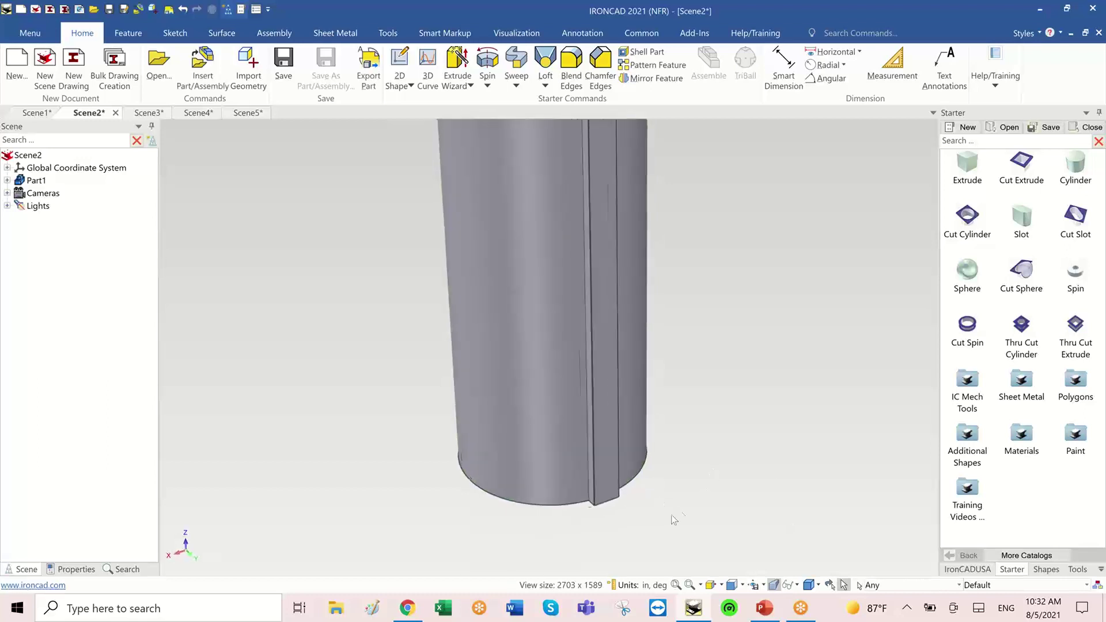
# Step: Move the key's profile edge inward again so that it cuts a groove along the cylinder
pyautogui.moveTo(672, 517); pyautogui.dragTo(608, 458, button='middle')
pyautogui.moveTo(707, 488); pyautogui.dragTo(462, 422, button='middle')
pyautogui.click(495, 447)
pyautogui.click(483, 416)
pyautogui.click(495, 376)
pyautogui.moveTo(458, 422); pyautogui.dragTo(484, 429)
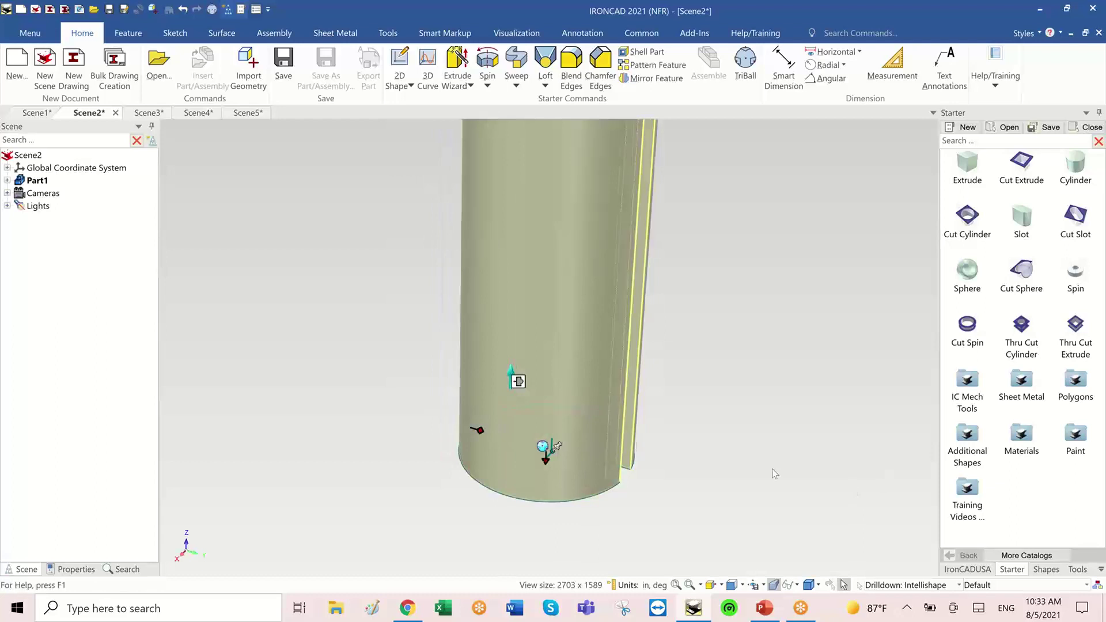
# Step: Open the exact distance entry for the groove's profile edge handle and cancel it without entering a value
pyautogui.rightClick(502, 430)
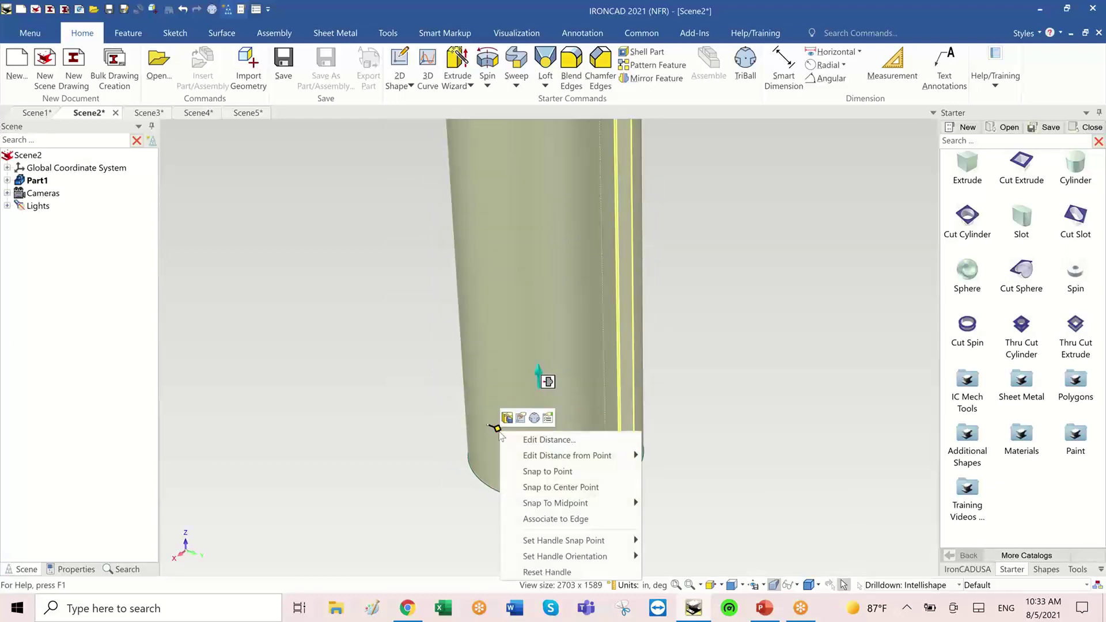
pyautogui.click(547, 439)
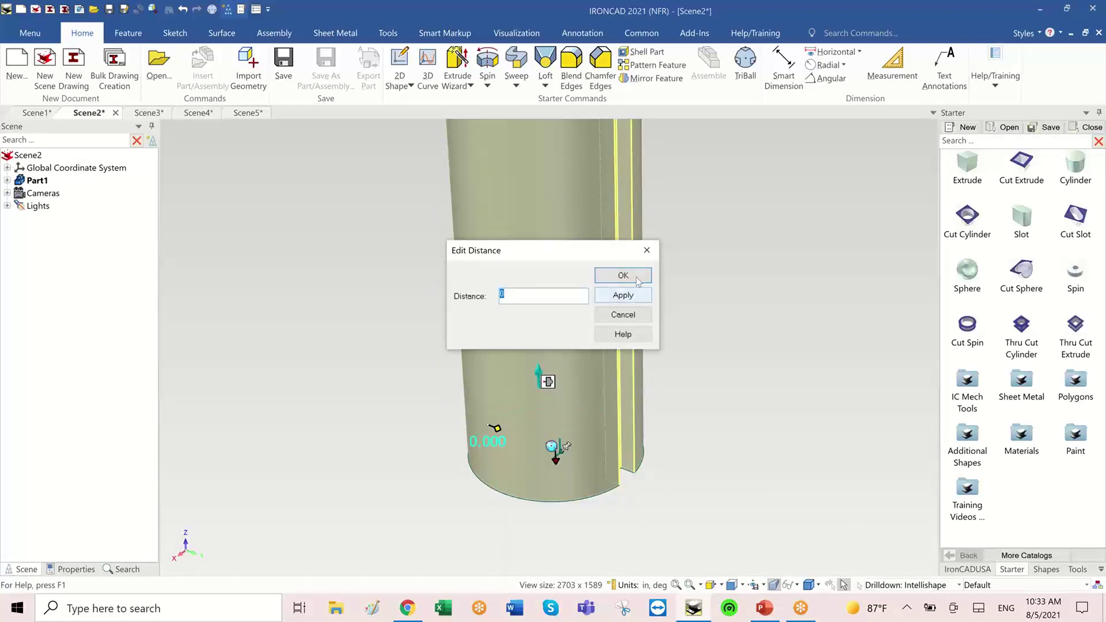
pyautogui.click(631, 320)
pyautogui.click(727, 405)
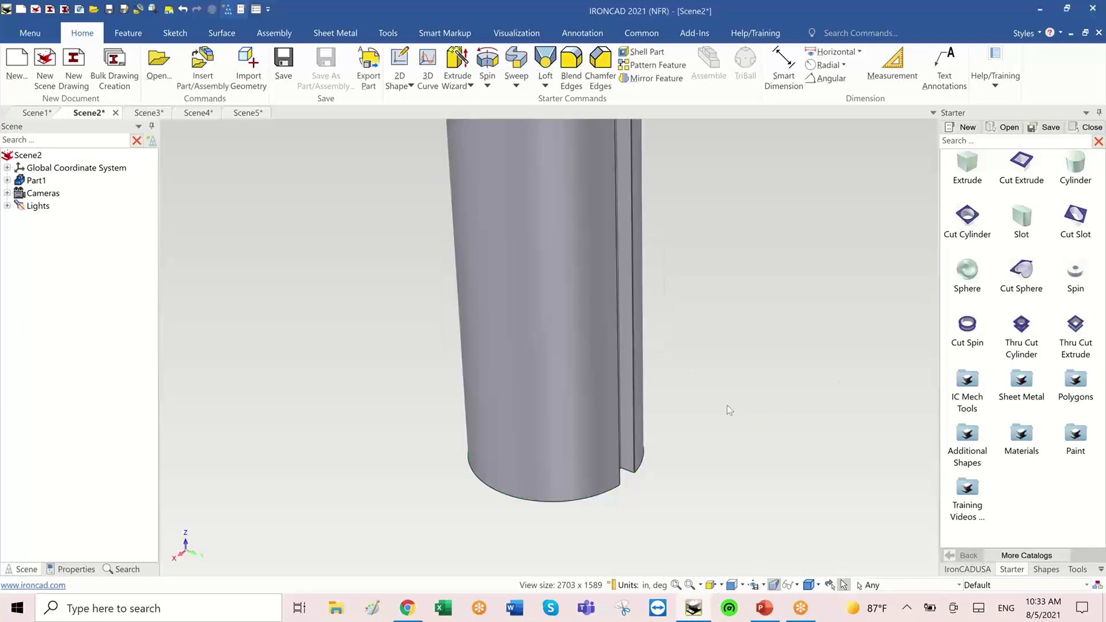
pyautogui.scroll(-3, 671, 491)
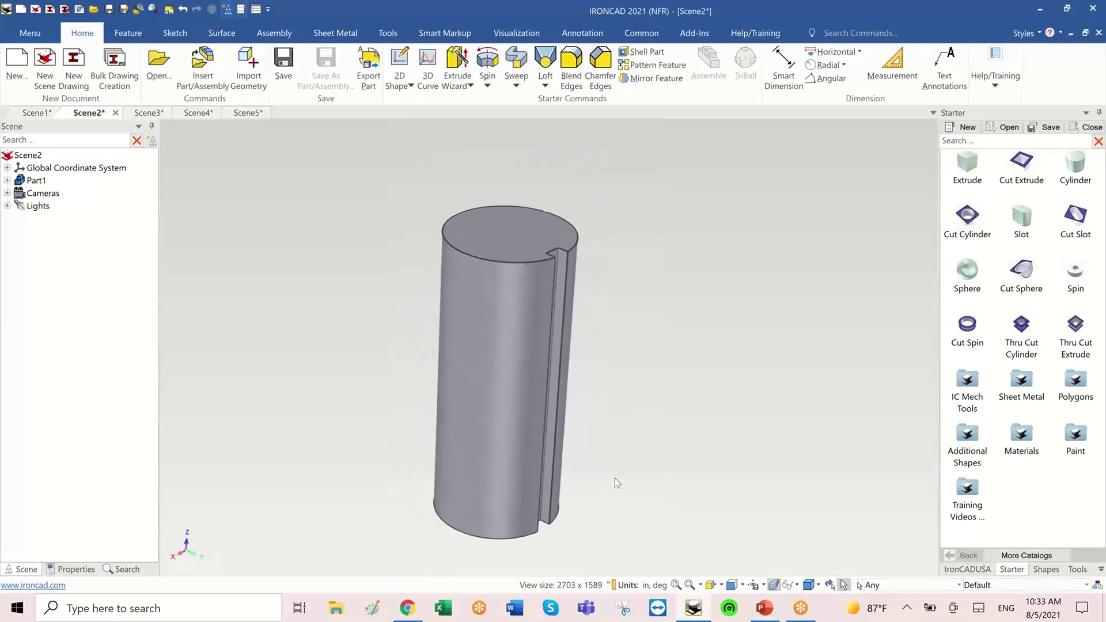
# Step: Switch to Scene3 to examine the spin part with its cylindrical cutouts, and bring up the rounded plastic part in Scene4
pyautogui.click(148, 113)
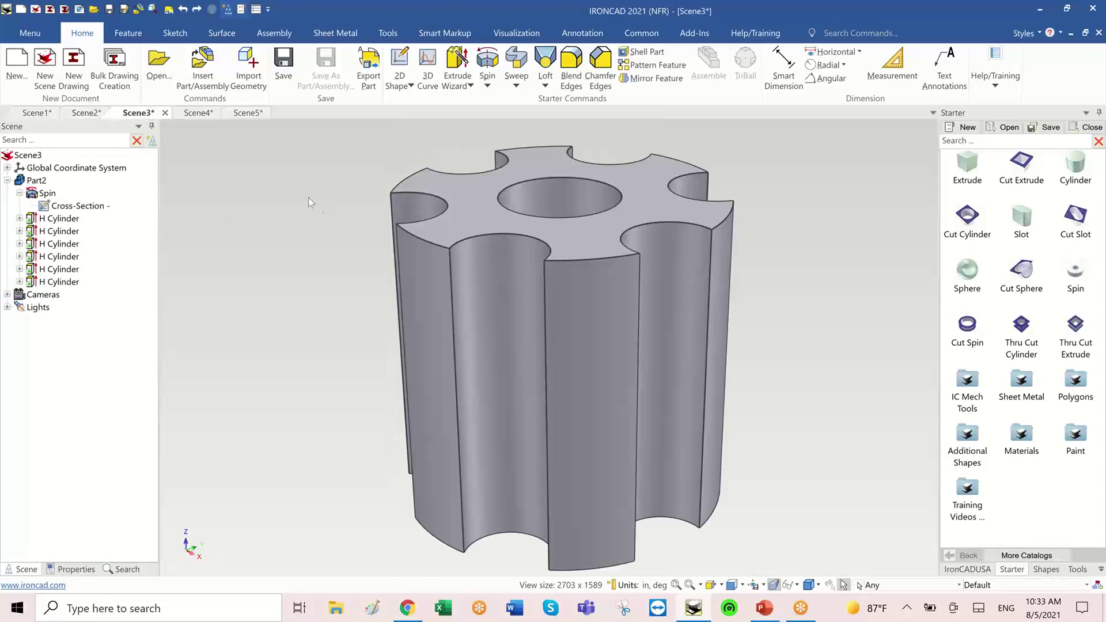
pyautogui.moveTo(737, 388); pyautogui.dragTo(790, 397, button='middle')
pyautogui.click(693, 403)
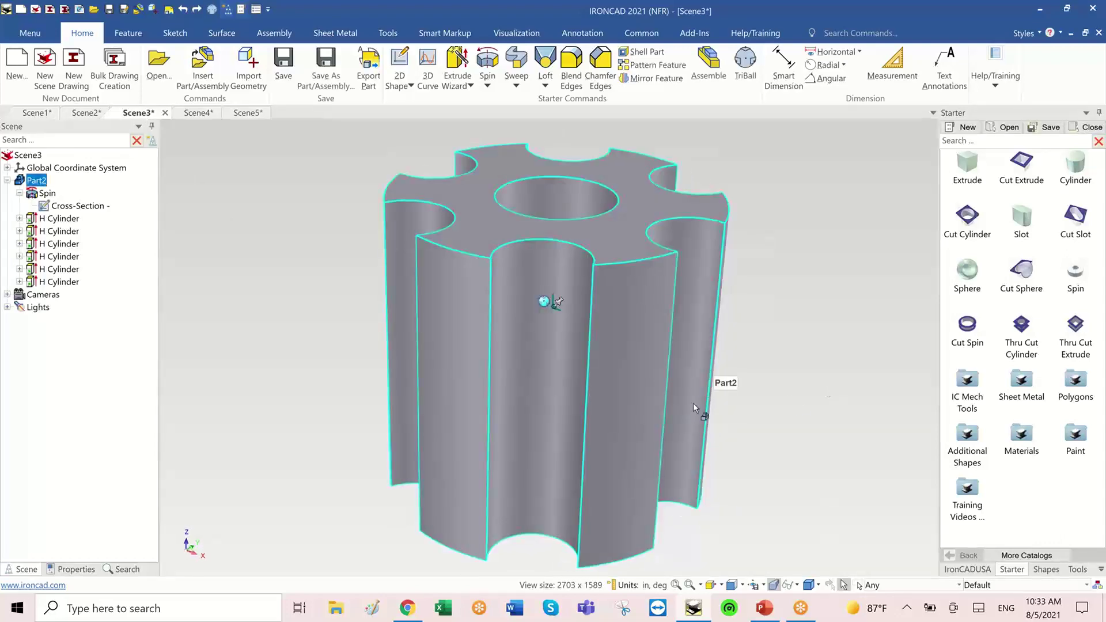
pyautogui.click(692, 402)
pyautogui.moveTo(871, 497); pyautogui.dragTo(621, 364, button='middle')
pyautogui.click(699, 414)
pyautogui.click(192, 112)
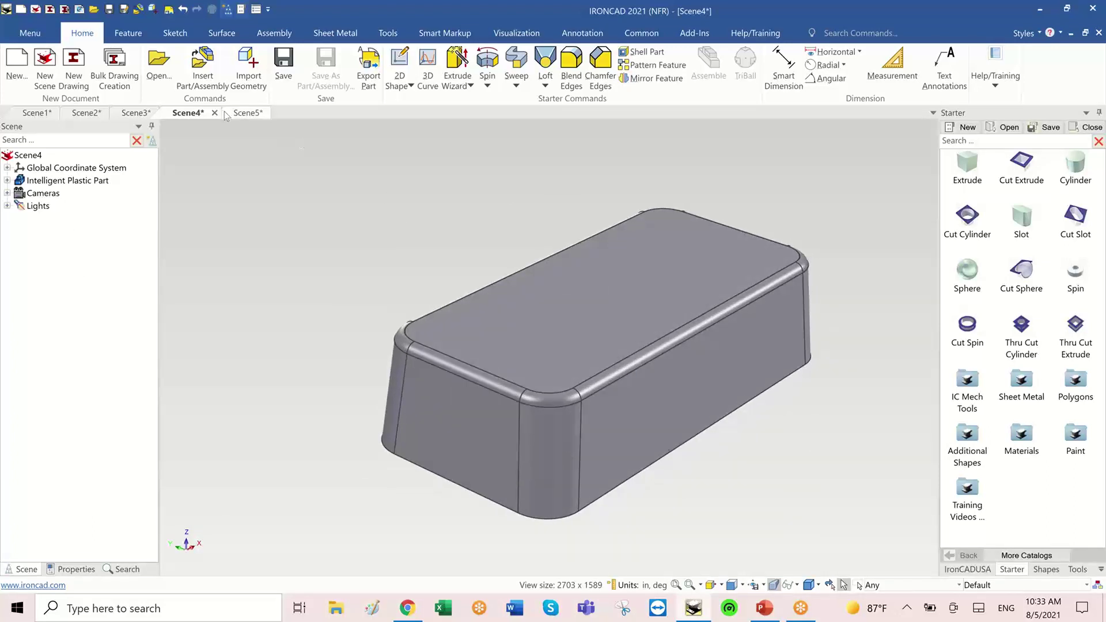
# Step: Switch to Scene5 and apply the Chrome Gradient texture from the Textures catalog to the stepped part
pyautogui.click(248, 112)
pyautogui.moveTo(286, 167); pyautogui.dragTo(621, 316, button='middle')
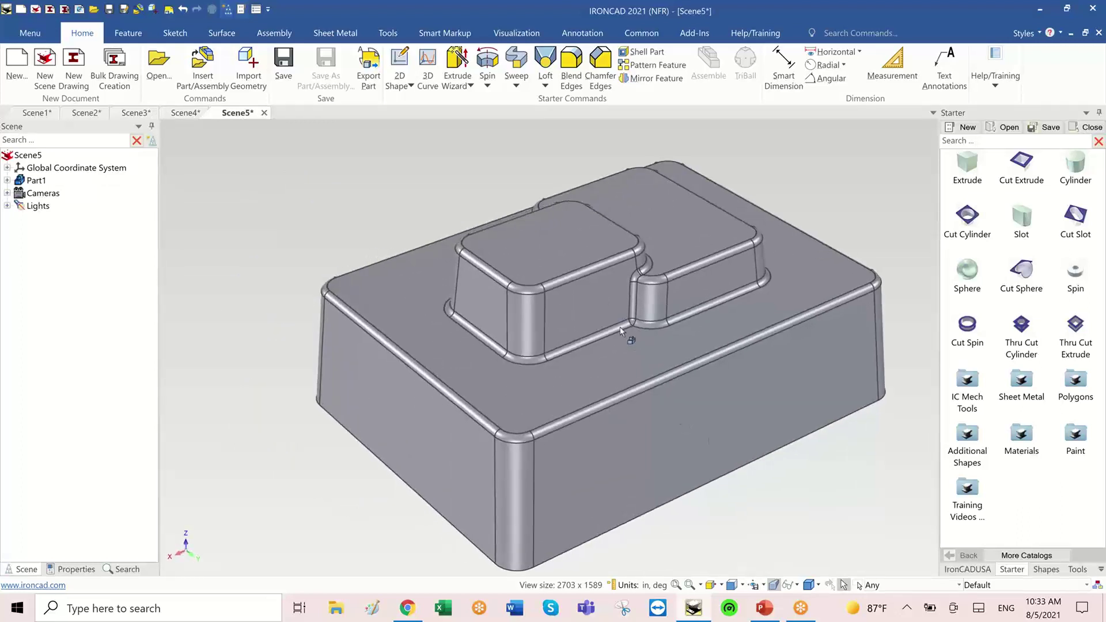
pyautogui.moveTo(775, 399); pyautogui.dragTo(884, 568, button='middle')
pyautogui.click(1014, 556)
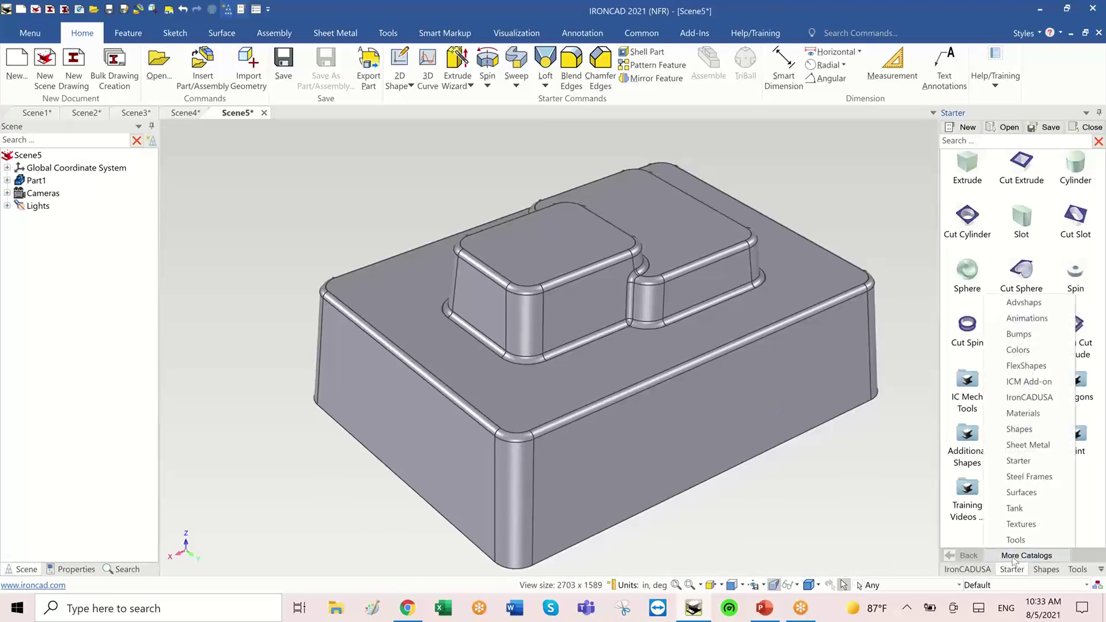
pyautogui.click(1020, 523)
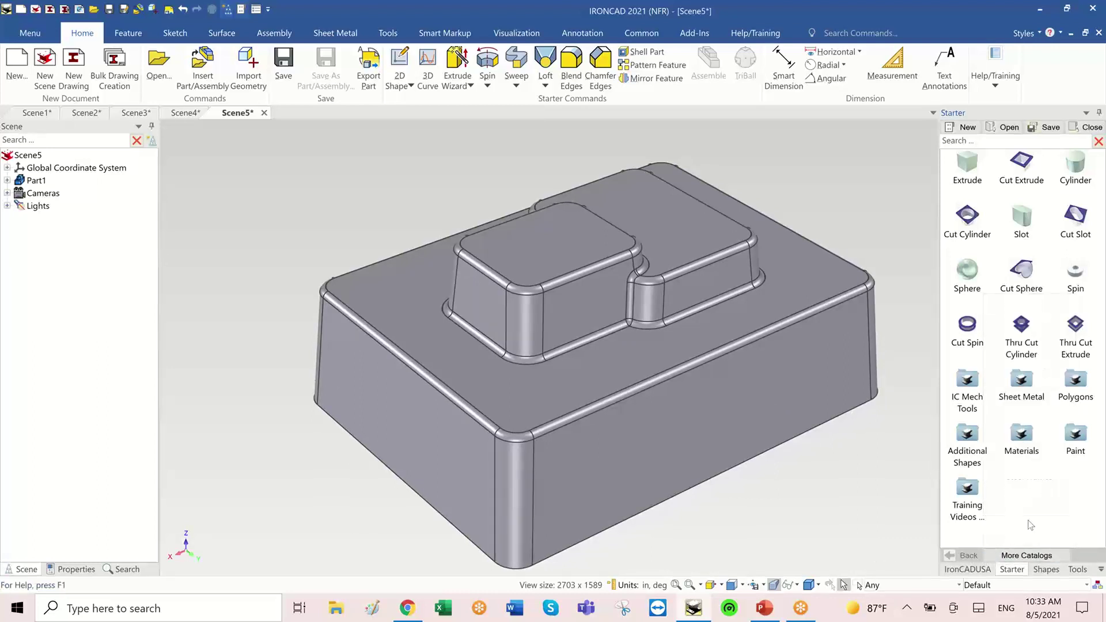
pyautogui.scroll(-5, 1059, 340)
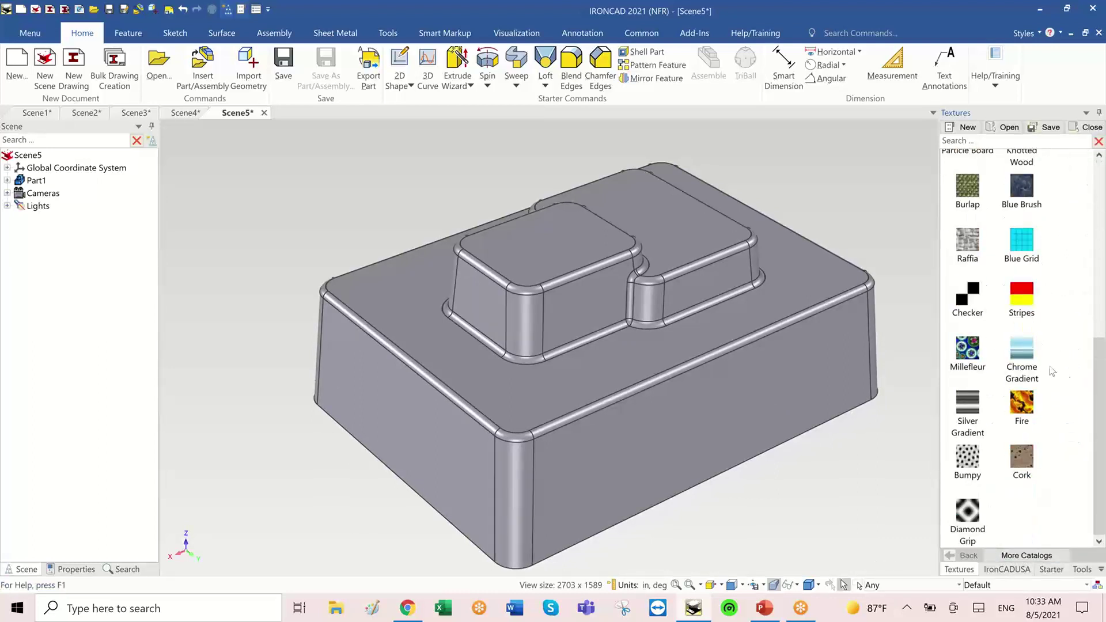
pyautogui.moveTo(1031, 357); pyautogui.dragTo(794, 375)
pyautogui.moveTo(794, 375); pyautogui.dragTo(365, 160, button='middle')
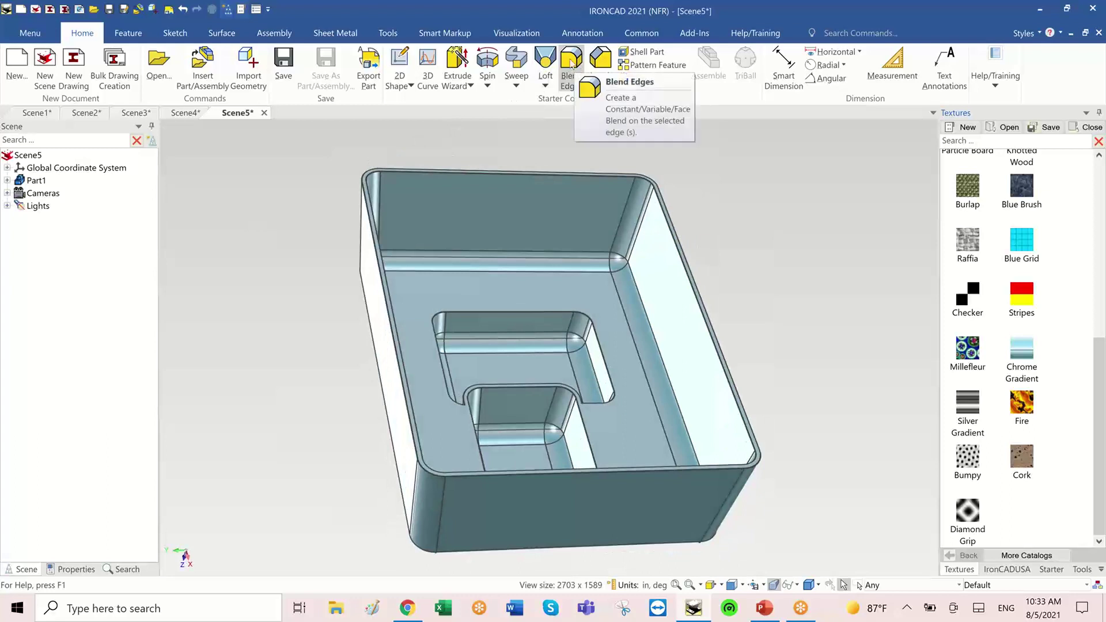
# Step: Blend the pocket edges on the part's inner floor face with a constant radius of 0.079 in
pyautogui.click(571, 63)
pyautogui.click(456, 294)
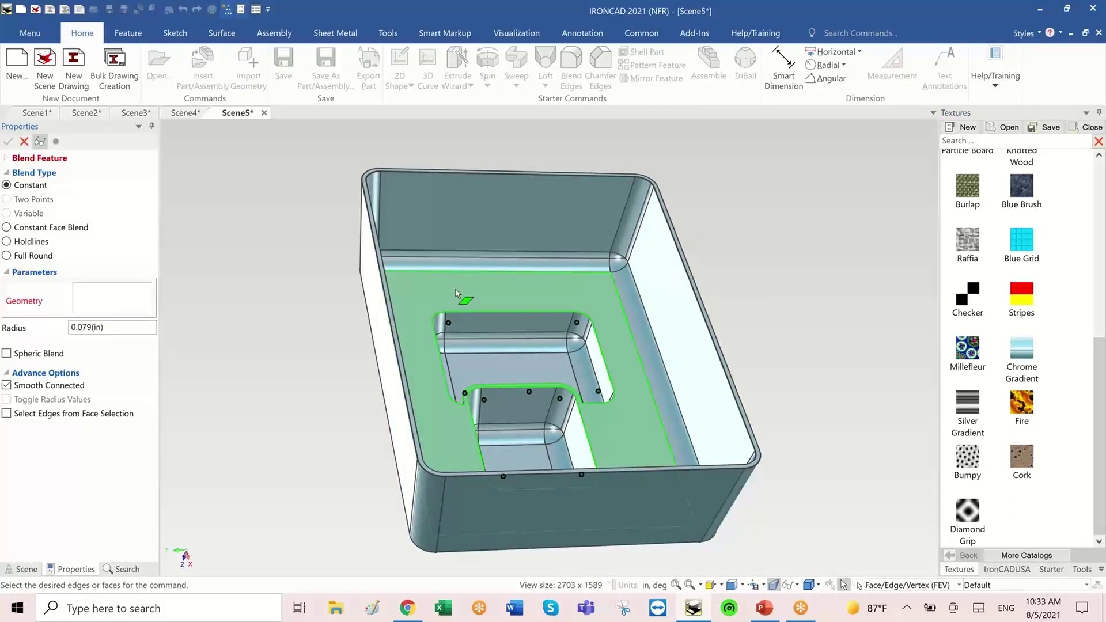
pyautogui.click(140, 327)
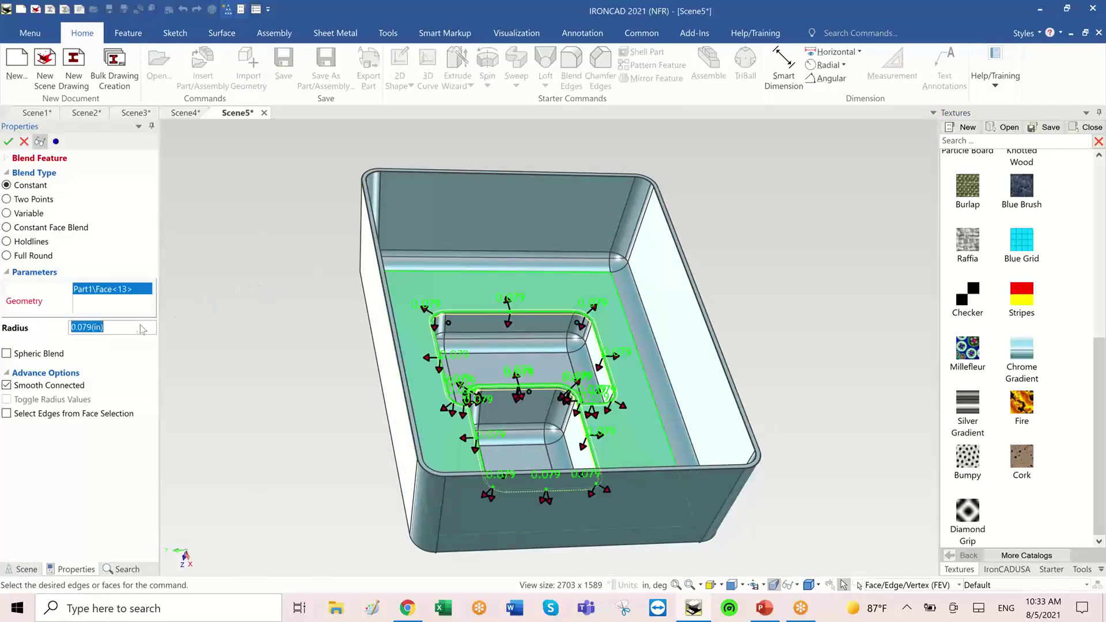
pyautogui.click(8, 141)
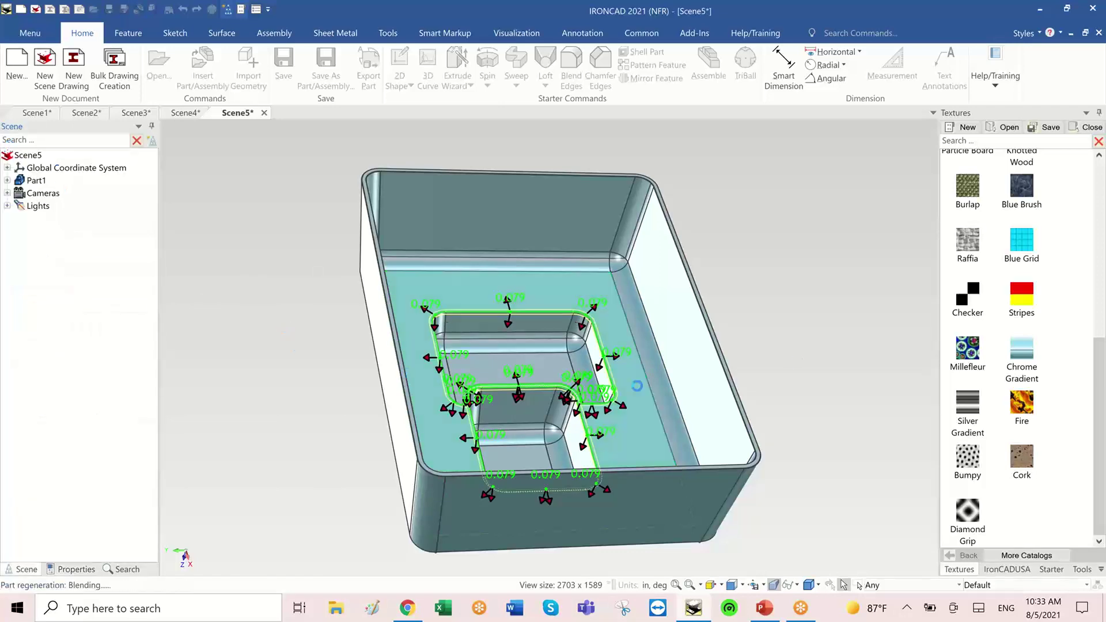
# Step: Expand Part1's feature history, move the blend directly after the first block, and dismiss the regeneration problem report
pyautogui.moveTo(794, 362); pyautogui.dragTo(455, 400, button='middle')
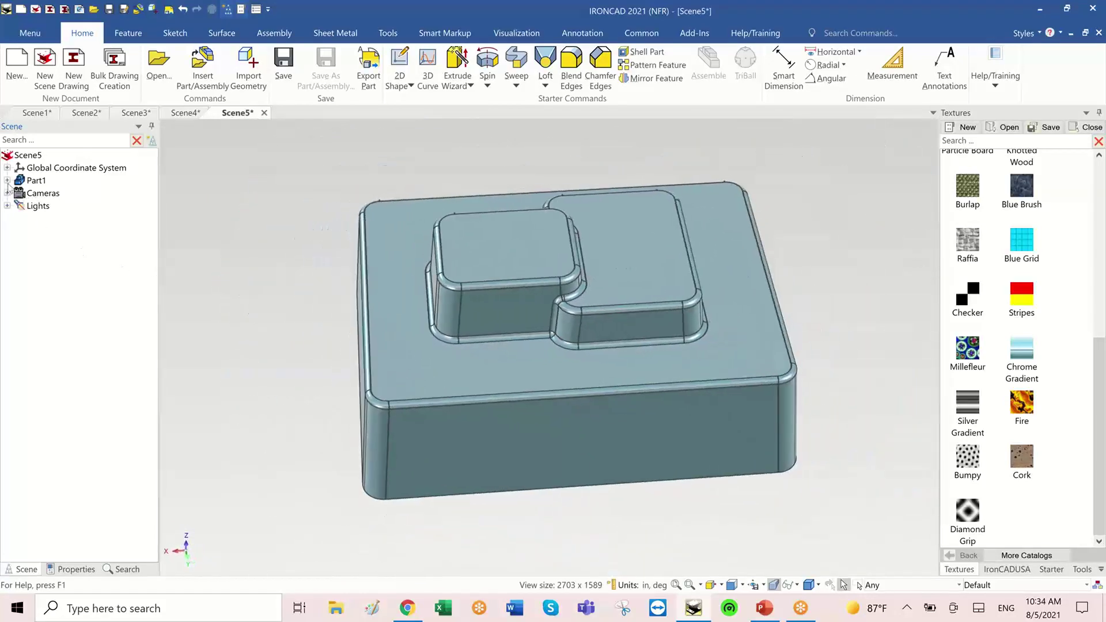
pyautogui.moveTo(269, 333); pyautogui.dragTo(204, 327, button='middle')
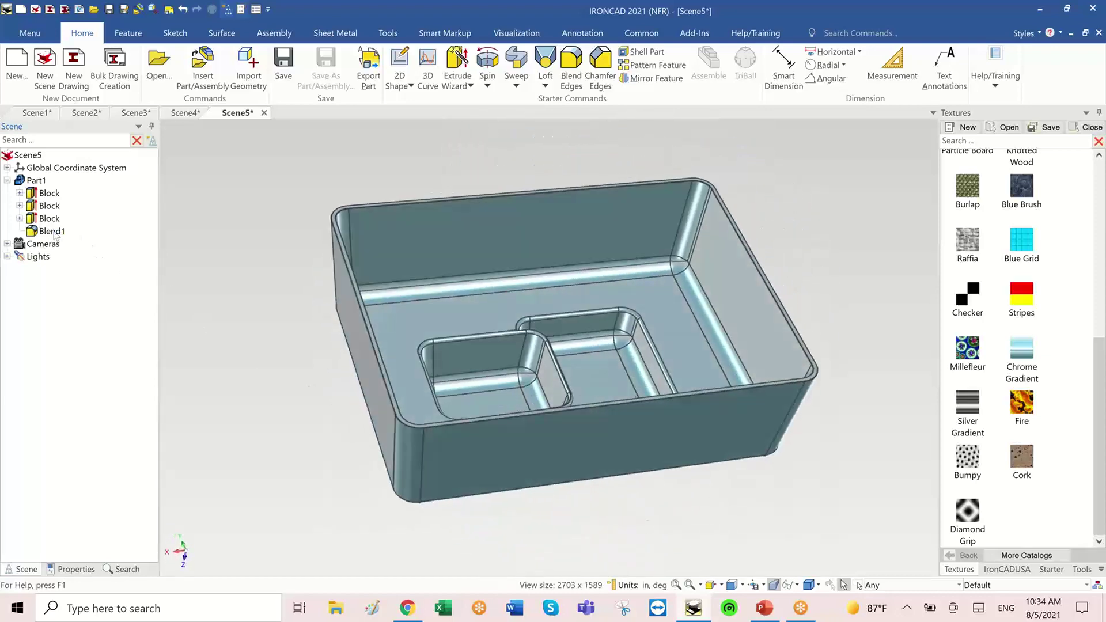
pyautogui.moveTo(52, 232); pyautogui.dragTo(58, 202)
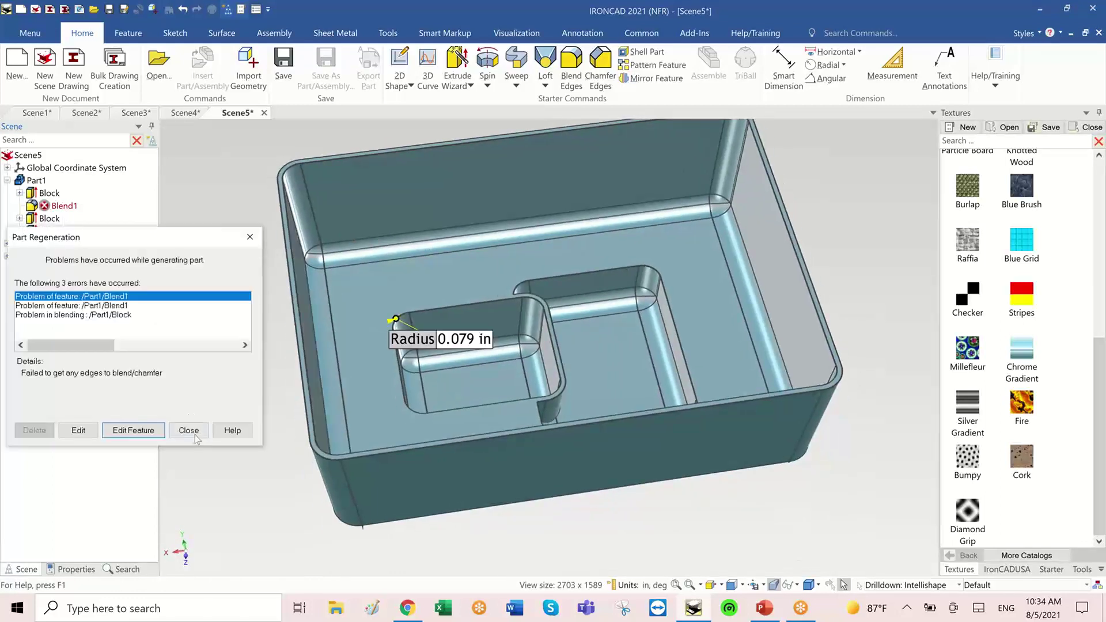
pyautogui.click(188, 430)
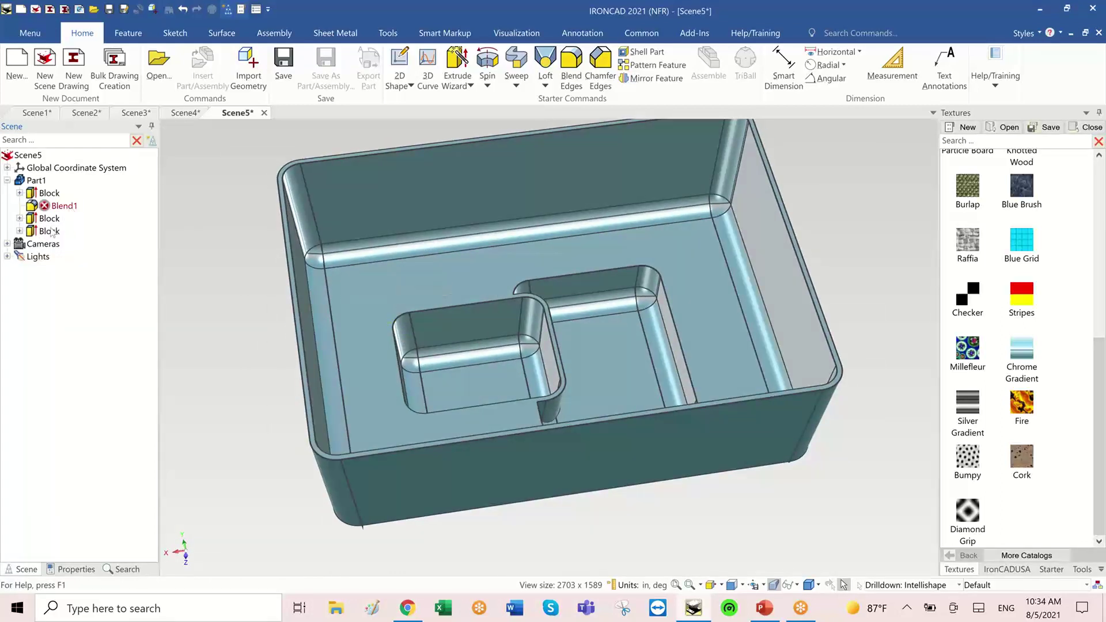
# Step: Move the blend after the second block in the history, and place the third block above it so the blend comes last
pyautogui.moveTo(35, 210); pyautogui.dragTo(42, 232)
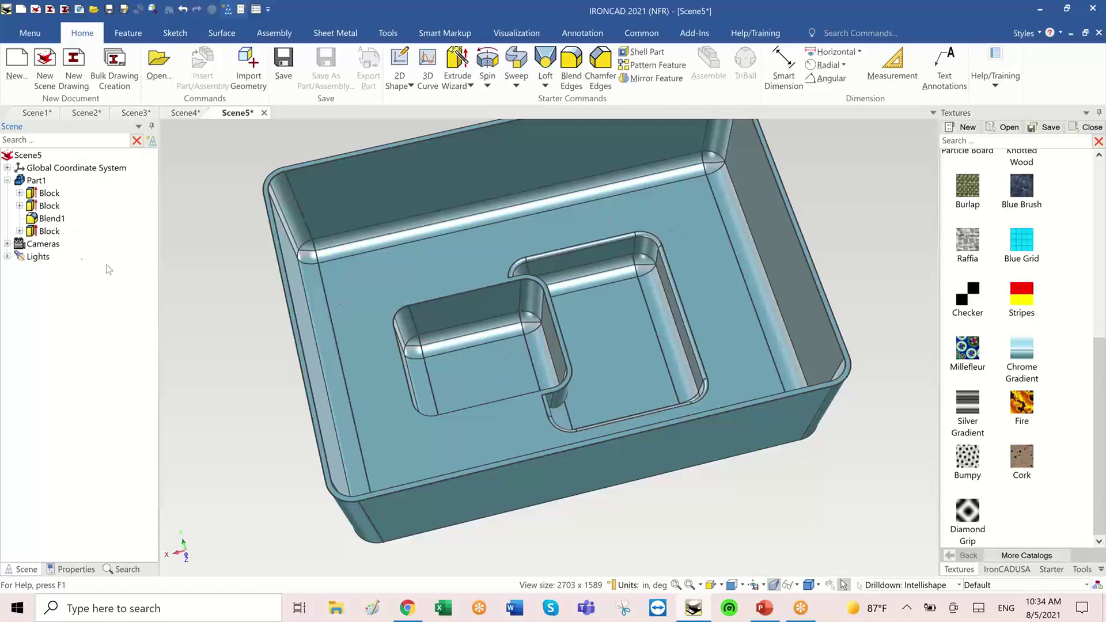
pyautogui.moveTo(50, 221)
pyautogui.mouseDown()
pyautogui.moveTo(55, 244)
pyautogui.moveTo(55, 233)
pyautogui.mouseUp()
pyautogui.click(188, 430)
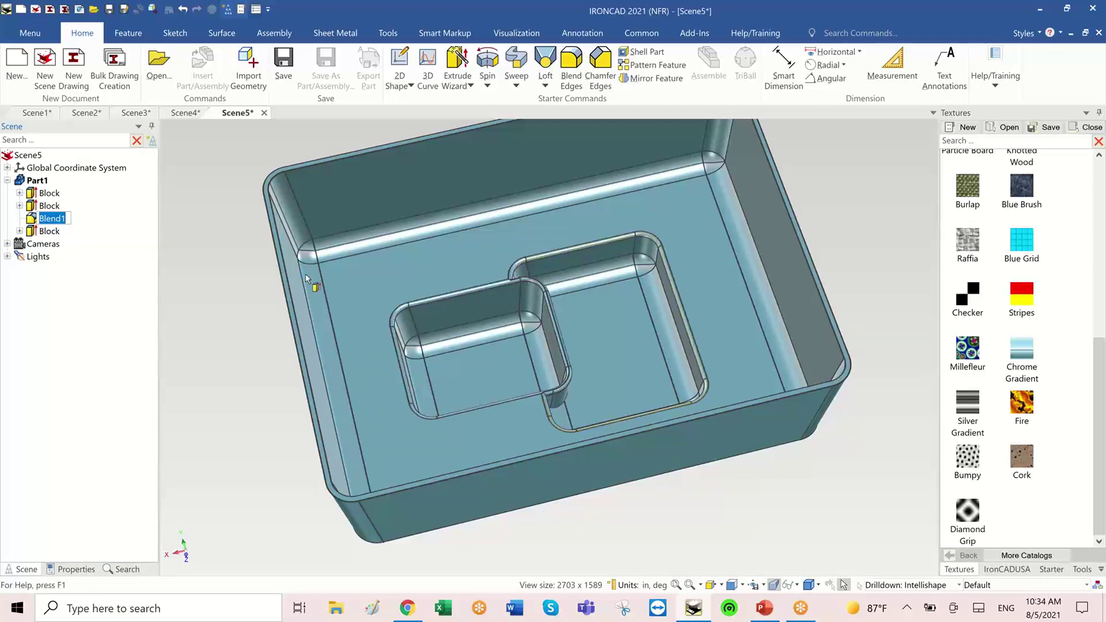
pyautogui.click(55, 234)
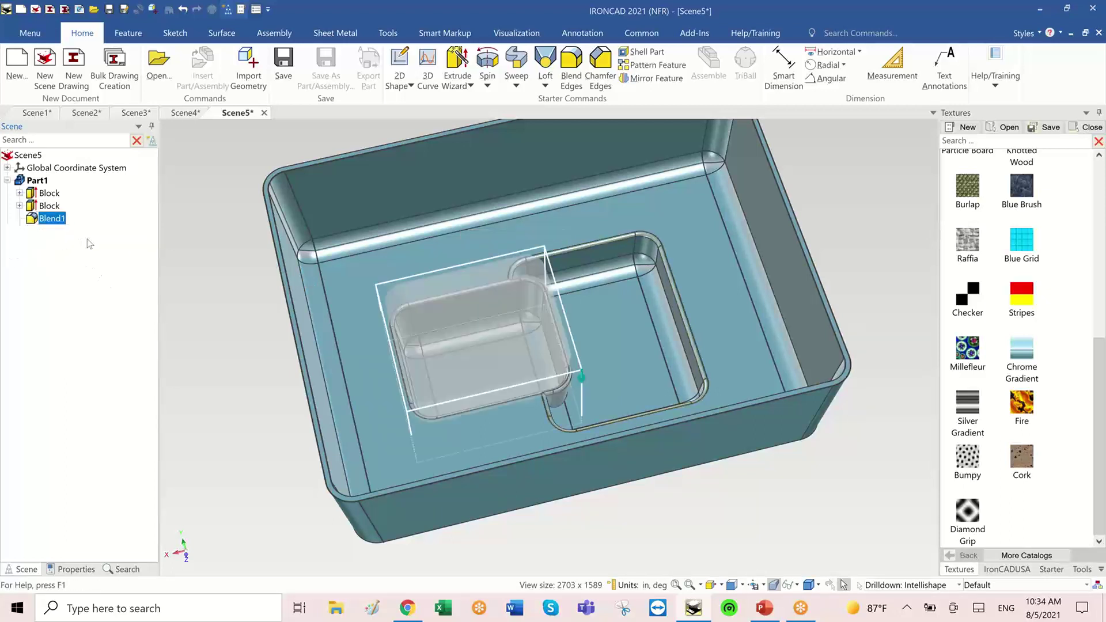
pyautogui.click(188, 431)
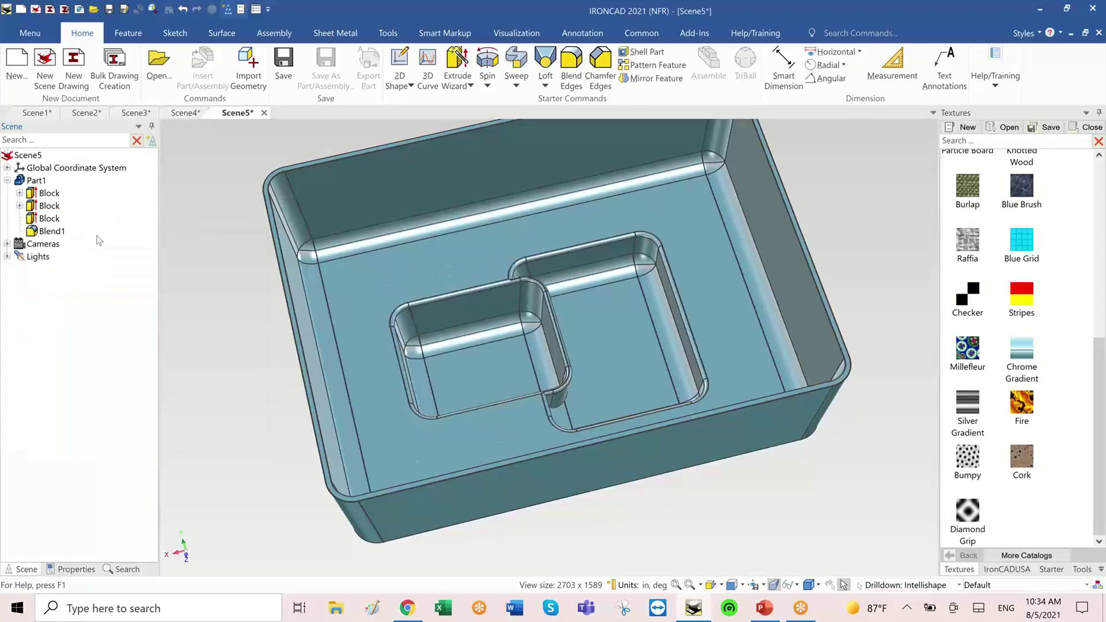
# Step: Lengthen the taller raised block with its sizing handle to about 4.665 in, and extend it further past the lower block's far side
pyautogui.keyDown('shift'); pyautogui.moveTo(562, 348); pyautogui.dragTo(551, 351, button='middle'); pyautogui.keyUp('shift')
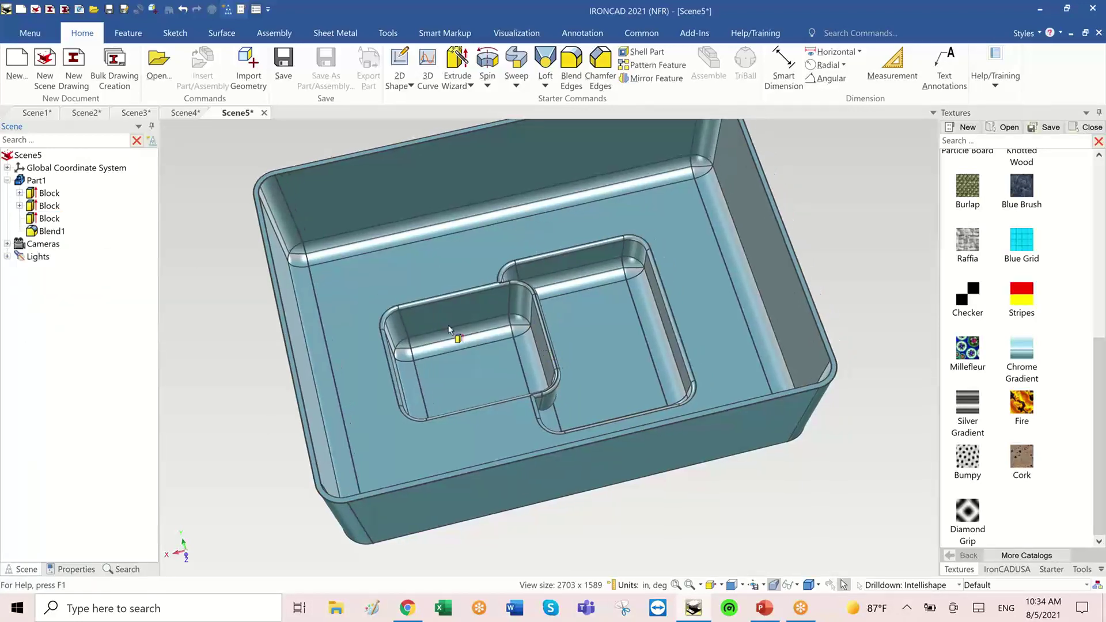
pyautogui.scroll(5, 448, 330)
pyautogui.scroll(-3, 602, 217)
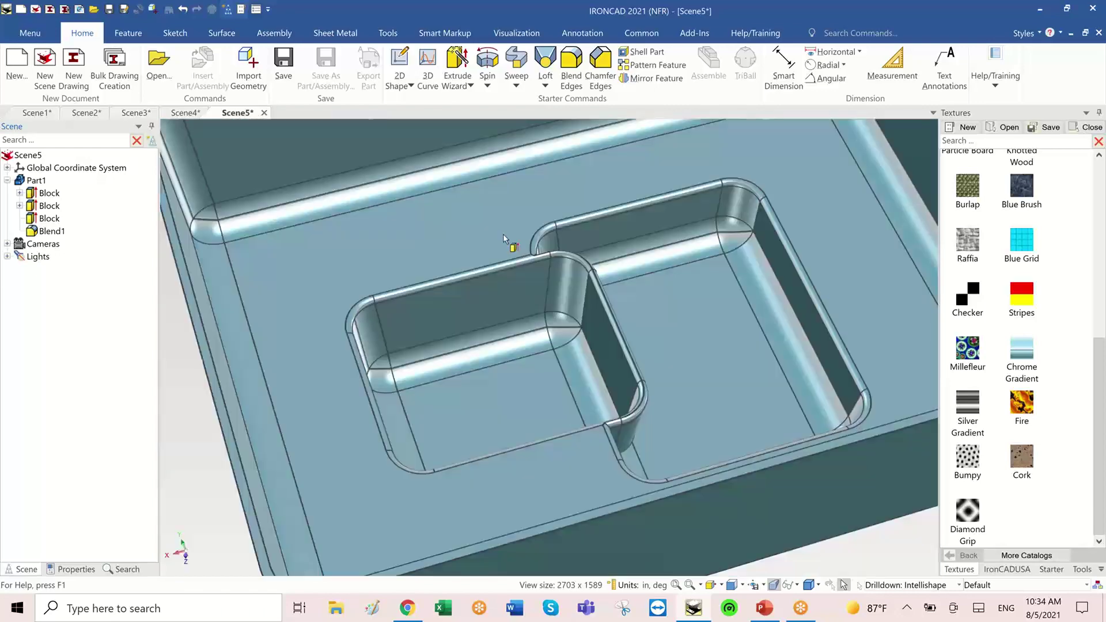
pyautogui.moveTo(502, 235); pyautogui.dragTo(470, 357, button='middle')
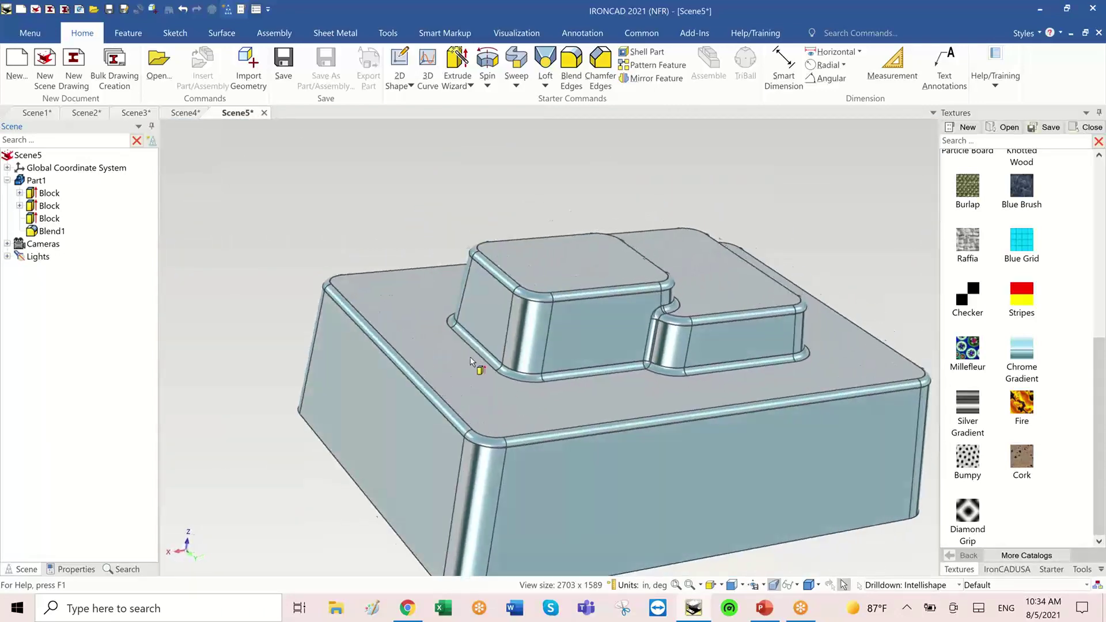
pyautogui.click(585, 333)
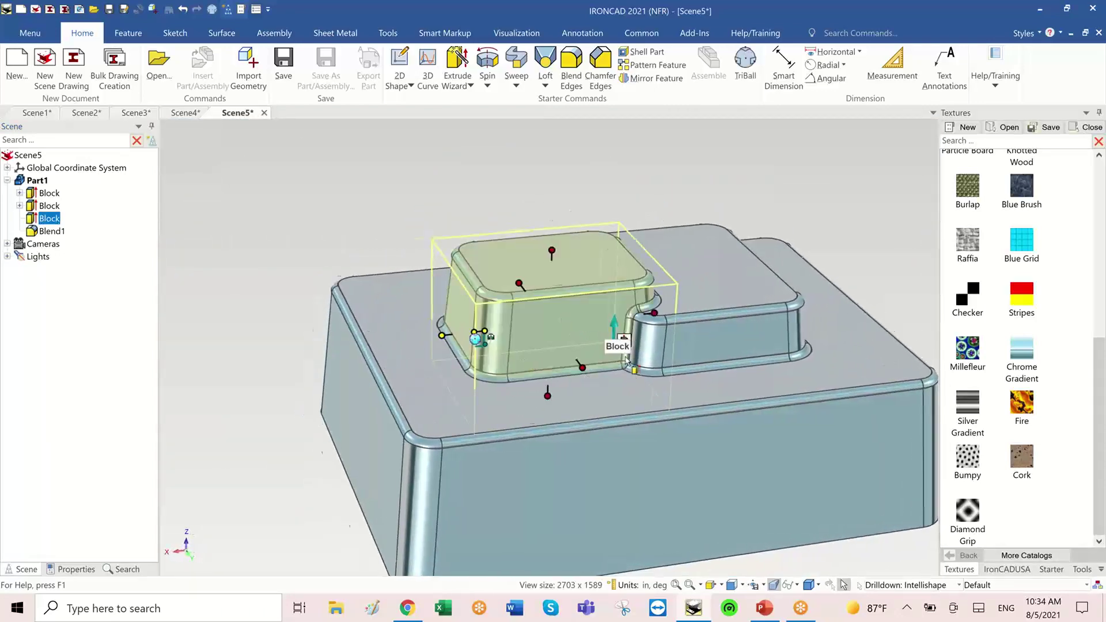
pyautogui.moveTo(625, 359); pyautogui.dragTo(567, 325, button='middle')
pyautogui.moveTo(542, 316); pyautogui.dragTo(601, 318)
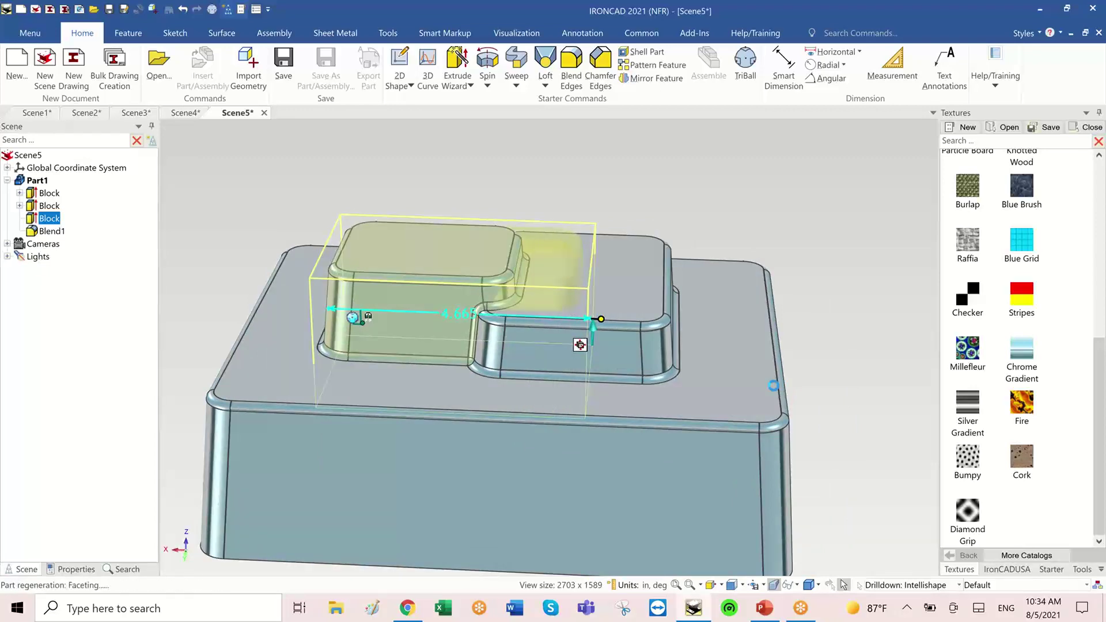
pyautogui.moveTo(669, 330); pyautogui.dragTo(485, 335, button='middle')
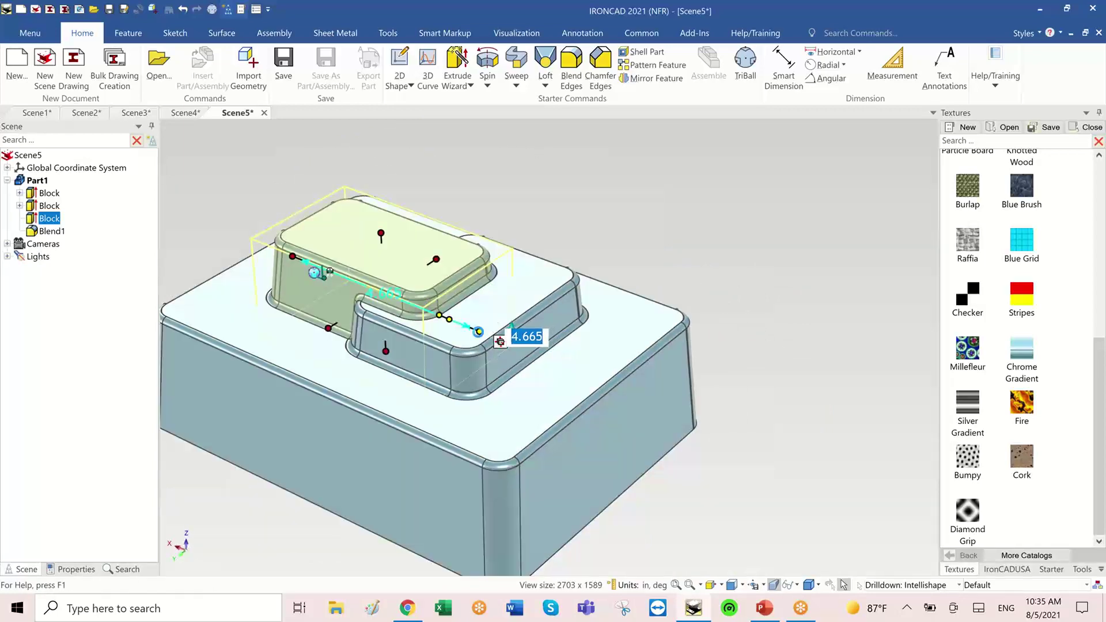
pyautogui.moveTo(478, 331); pyautogui.dragTo(479, 332)
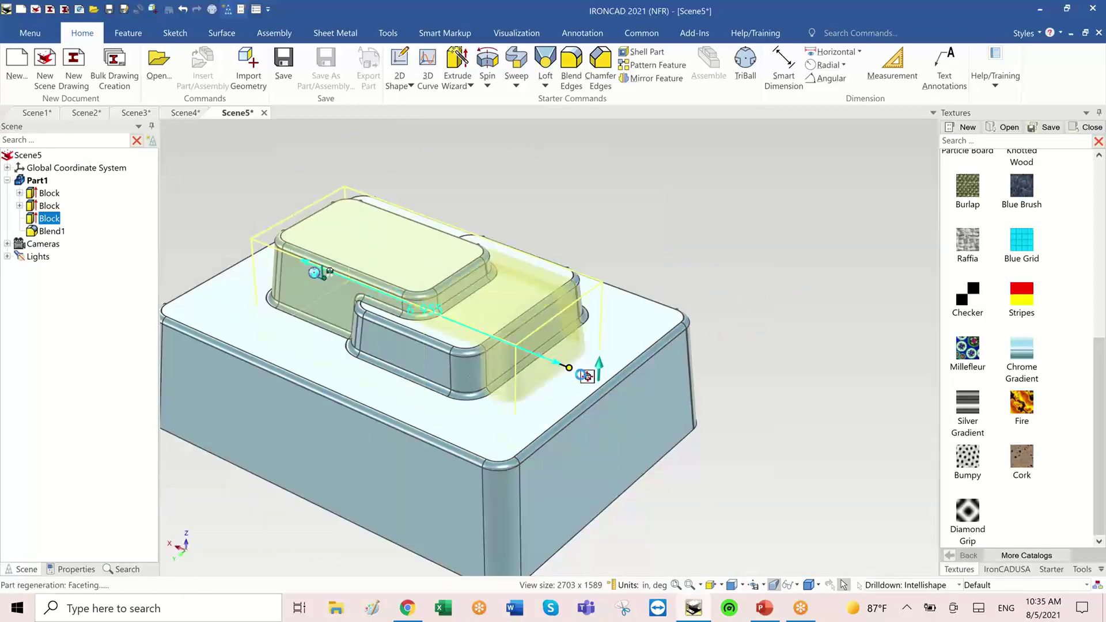
pyautogui.moveTo(682, 242); pyautogui.dragTo(759, 319, button='middle')
pyautogui.click(785, 358)
pyautogui.moveTo(784, 363); pyautogui.dragTo(717, 260, button='middle')
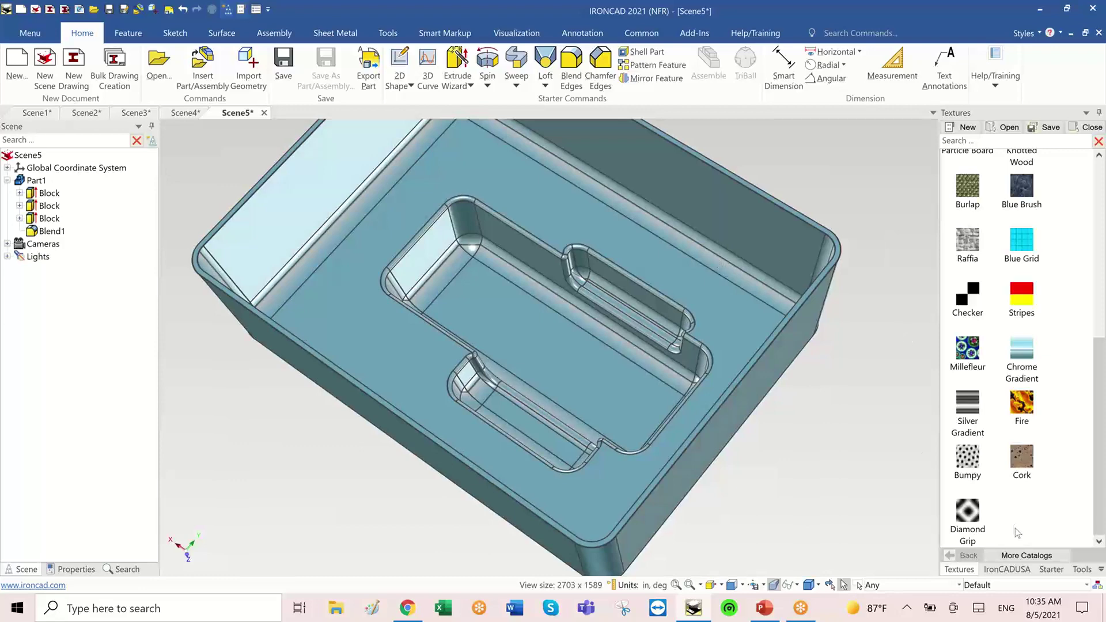
# Step: Bring back the Starter catalog, switch to the PowerPoint presentation and start the slide show from slide 3
pyautogui.click(1056, 570)
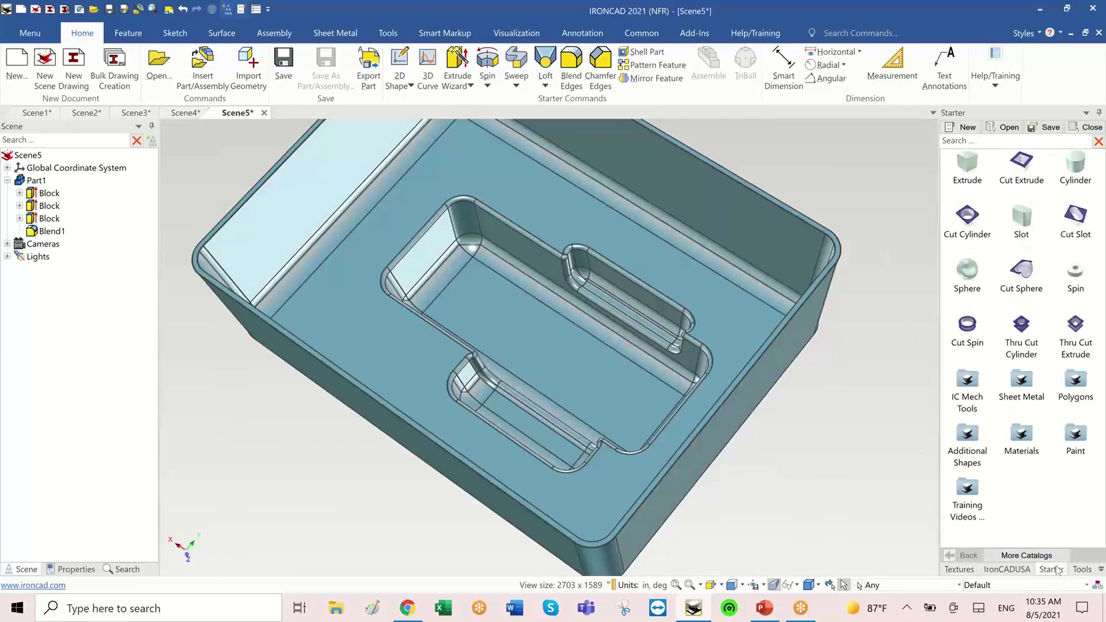
pyautogui.click(774, 615)
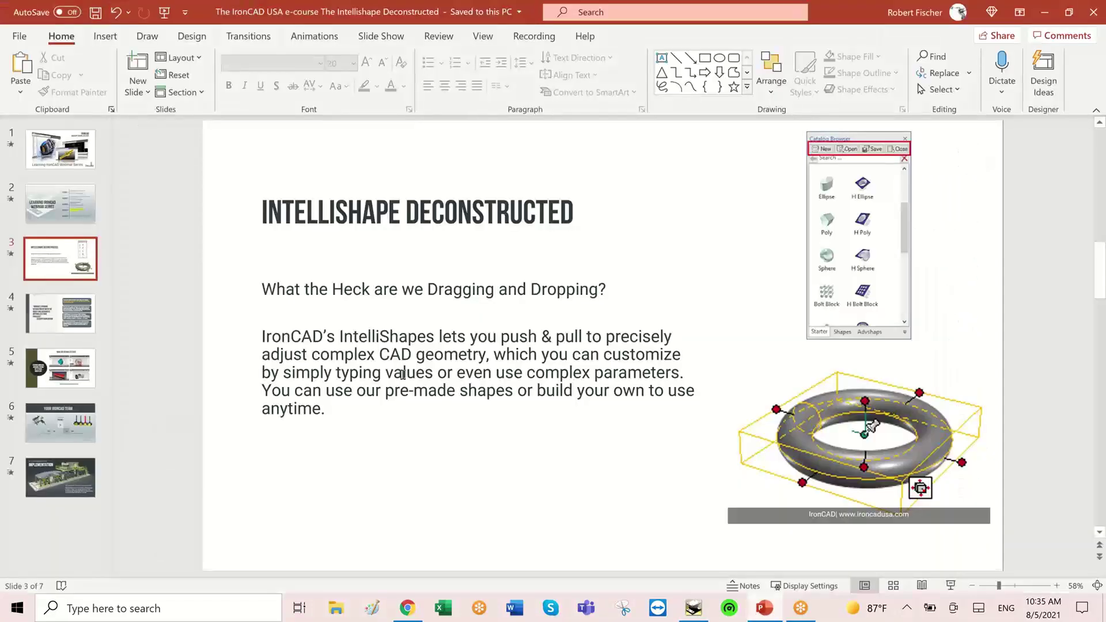
pyautogui.hotkey('shift', 'F5')
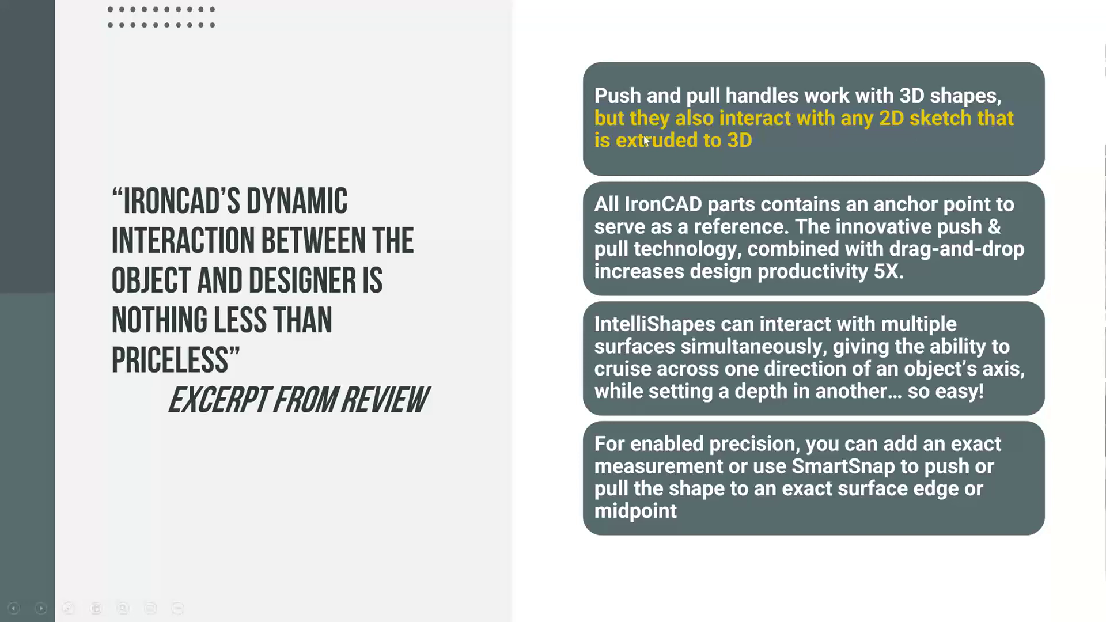
# Step: End the slide show, switch to IRONCAD and open the base block's cross-section sketch for editing
pyautogui.press('Escape')
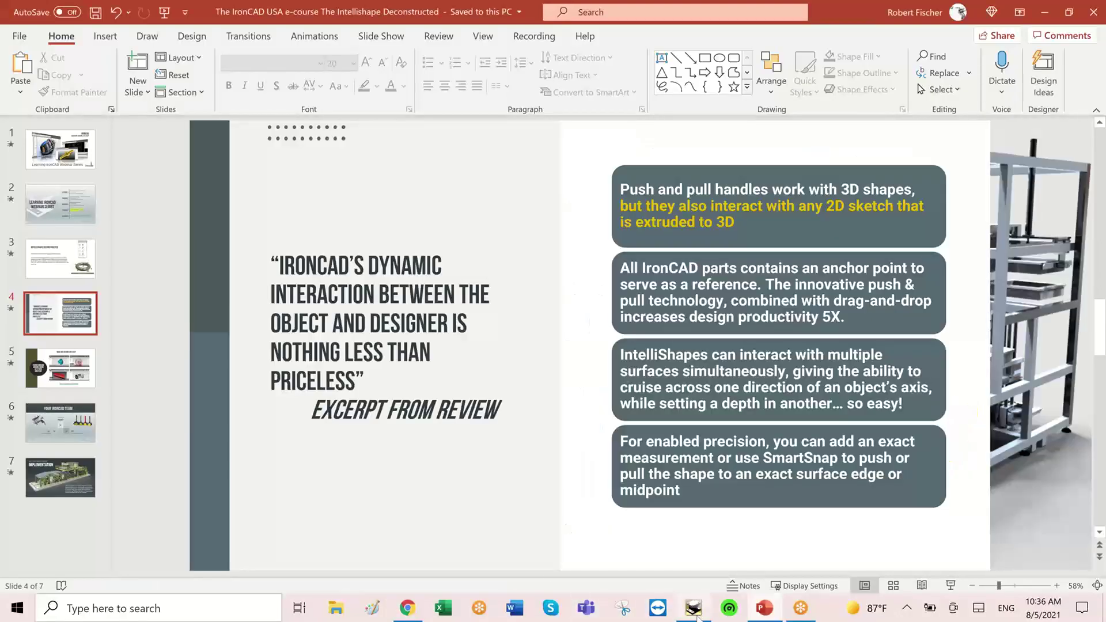
pyautogui.click(694, 610)
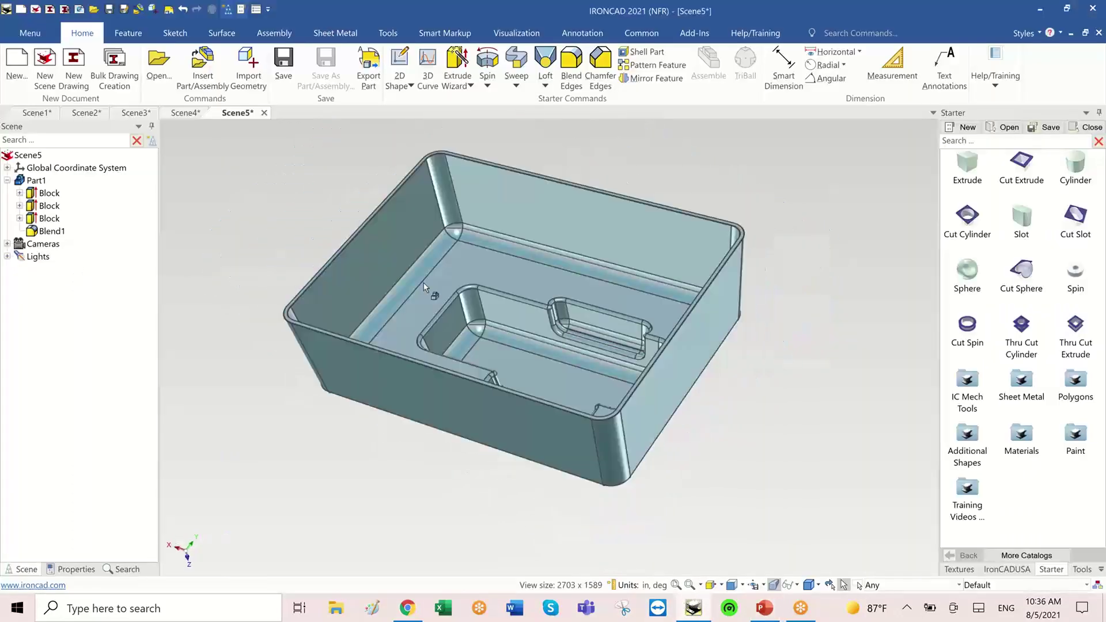
pyautogui.moveTo(423, 286); pyautogui.dragTo(728, 403, button='middle')
pyautogui.click(729, 404)
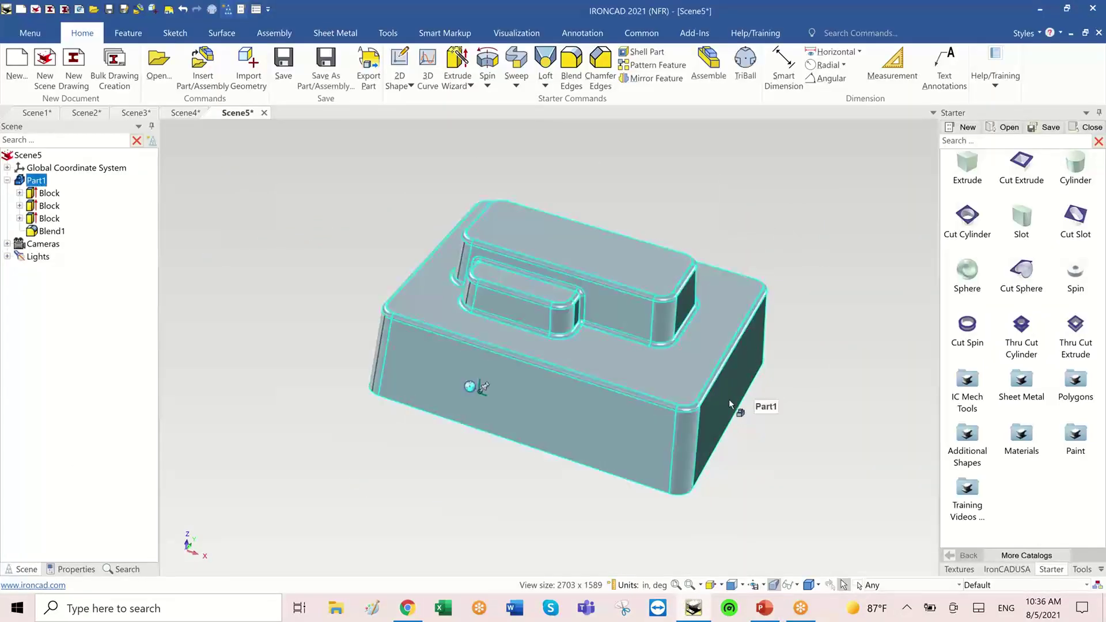
pyautogui.click(730, 394)
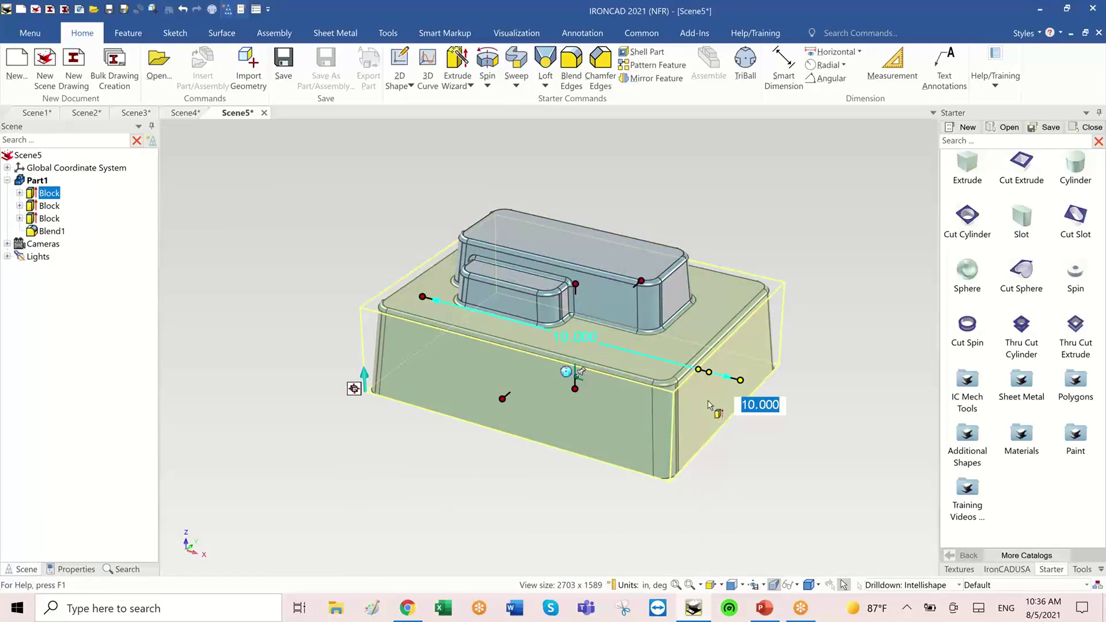
pyautogui.rightClick(709, 405)
pyautogui.click(717, 450)
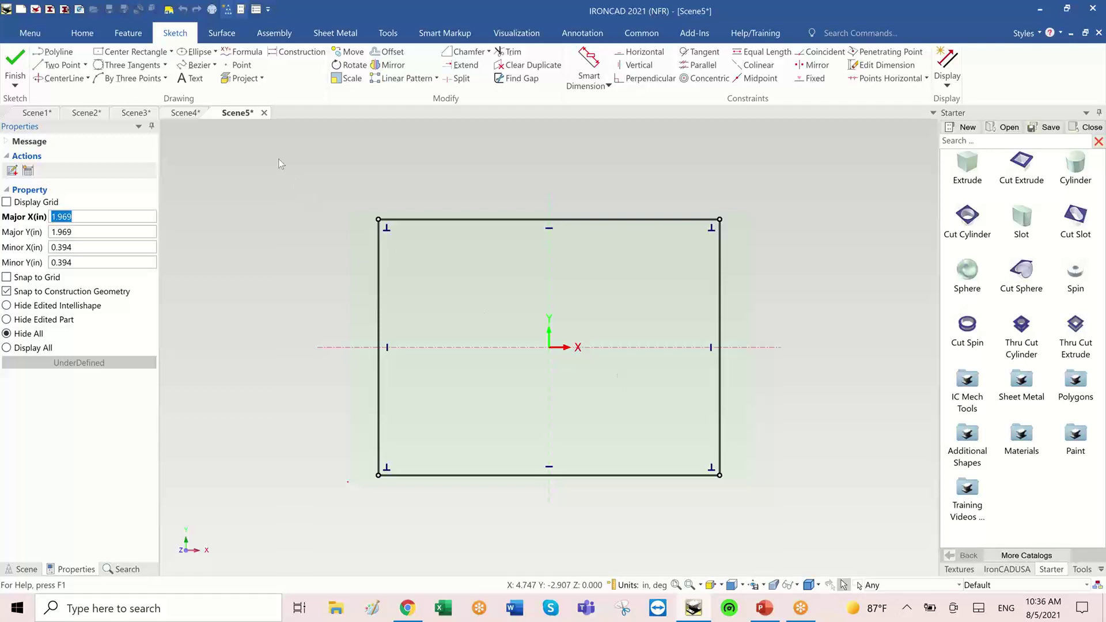
# Step: Draw a three-tangent circle touching the upper, right and lower sides of the base block's rectangular profile
pyautogui.click(130, 65)
pyautogui.click(649, 218)
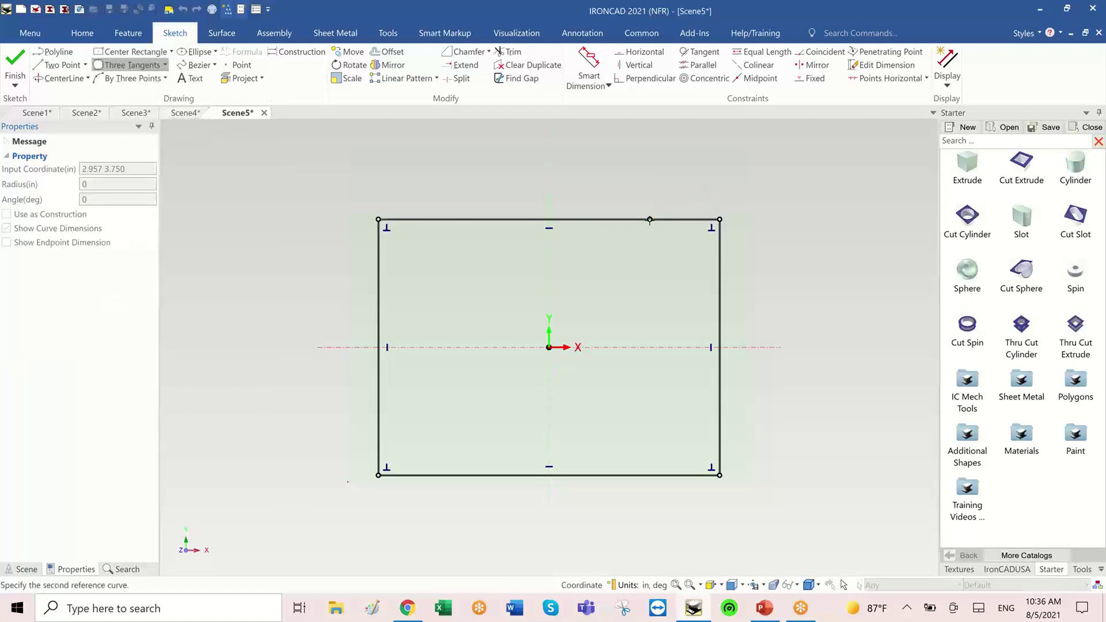
pyautogui.click(716, 316)
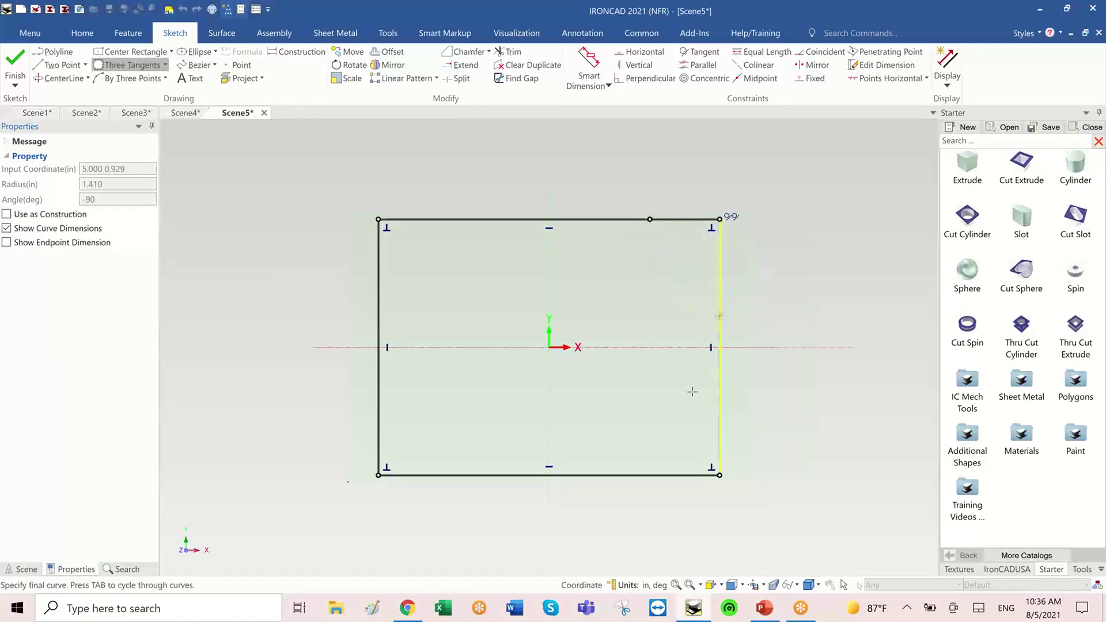
pyautogui.click(660, 475)
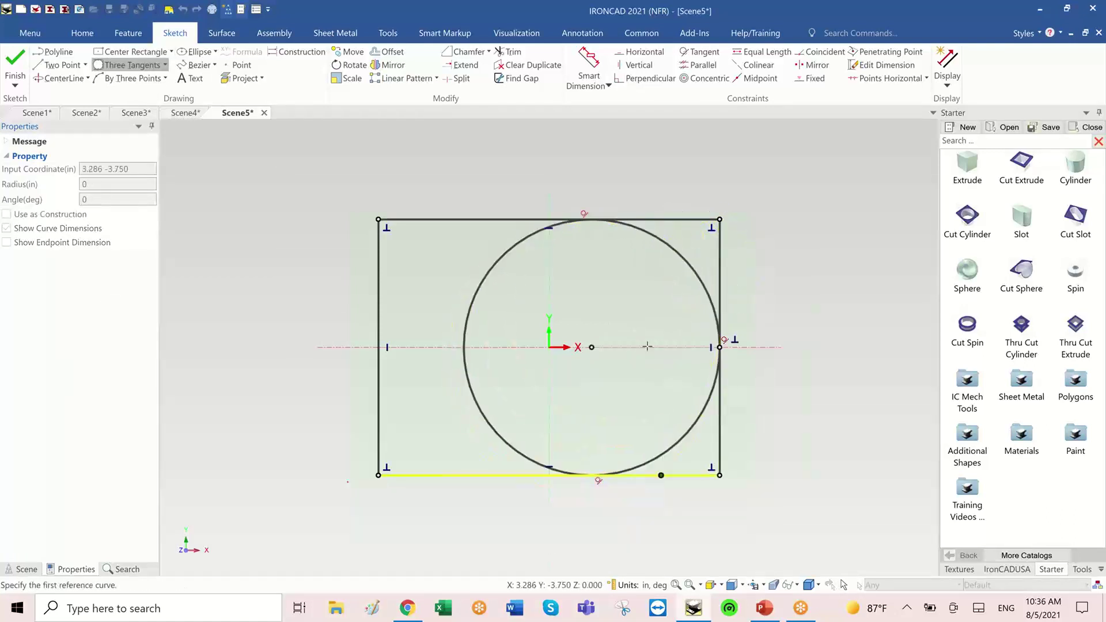
# Step: Trim the two right corners and the circle's inner arc into a rounded-end profile, and finish the sketch to rebuild the part
pyautogui.click(508, 51)
pyautogui.click(656, 219)
pyautogui.click(719, 282)
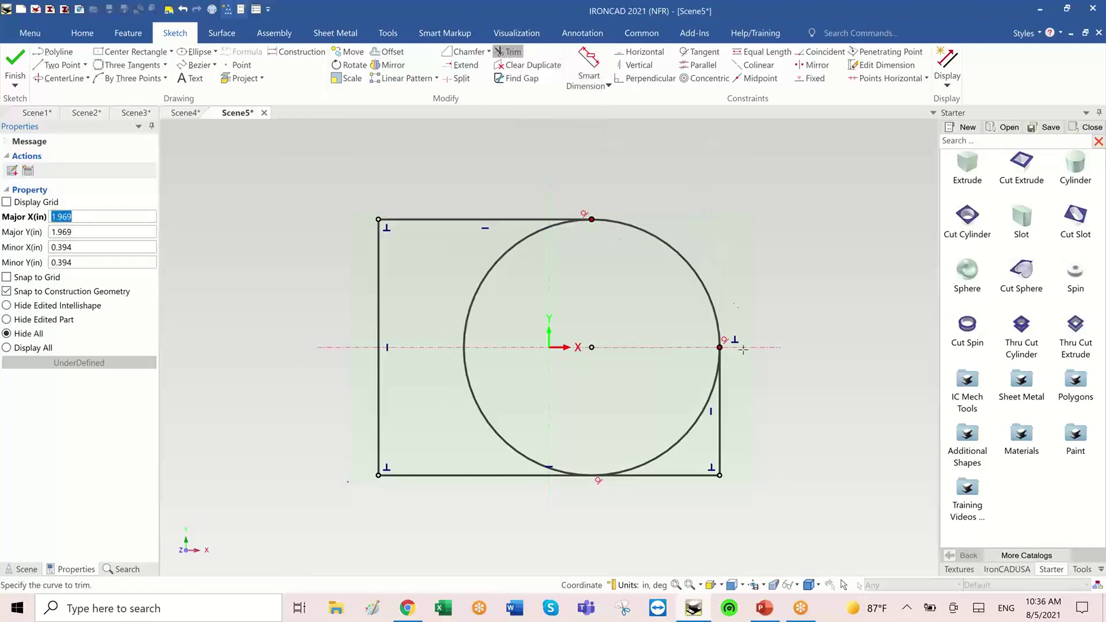
pyautogui.click(720, 425)
pyautogui.click(657, 475)
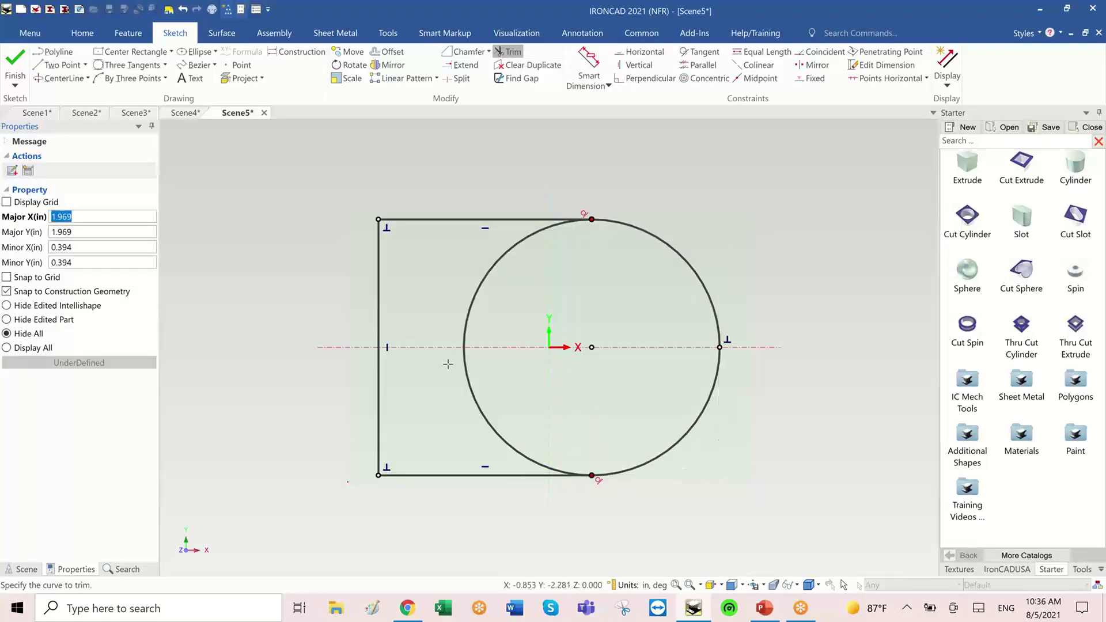
pyautogui.click(466, 370)
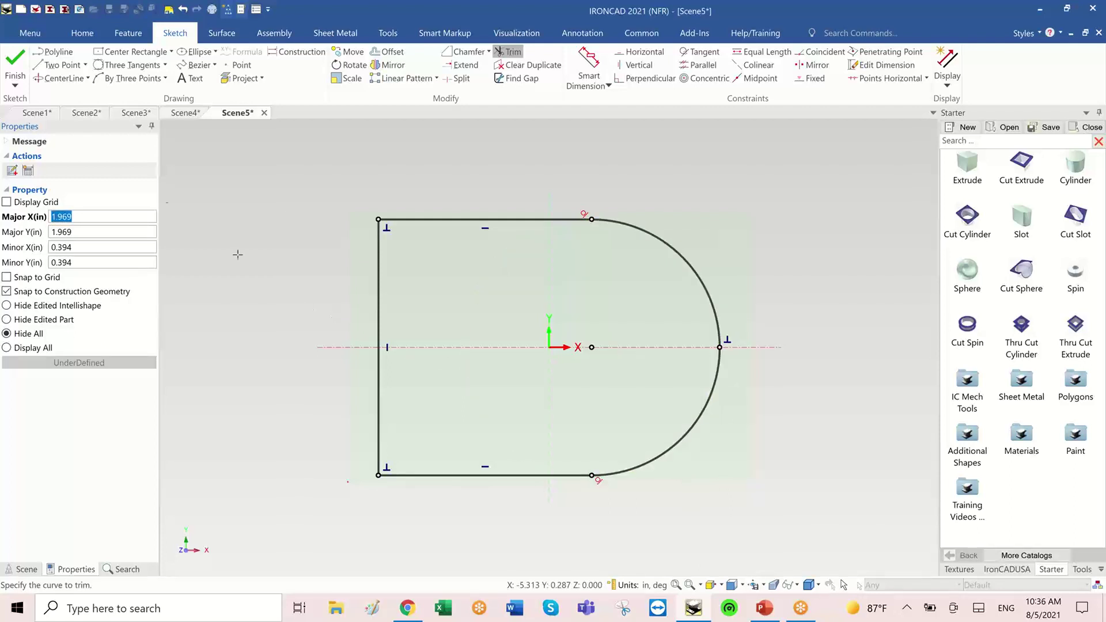
pyautogui.click(15, 64)
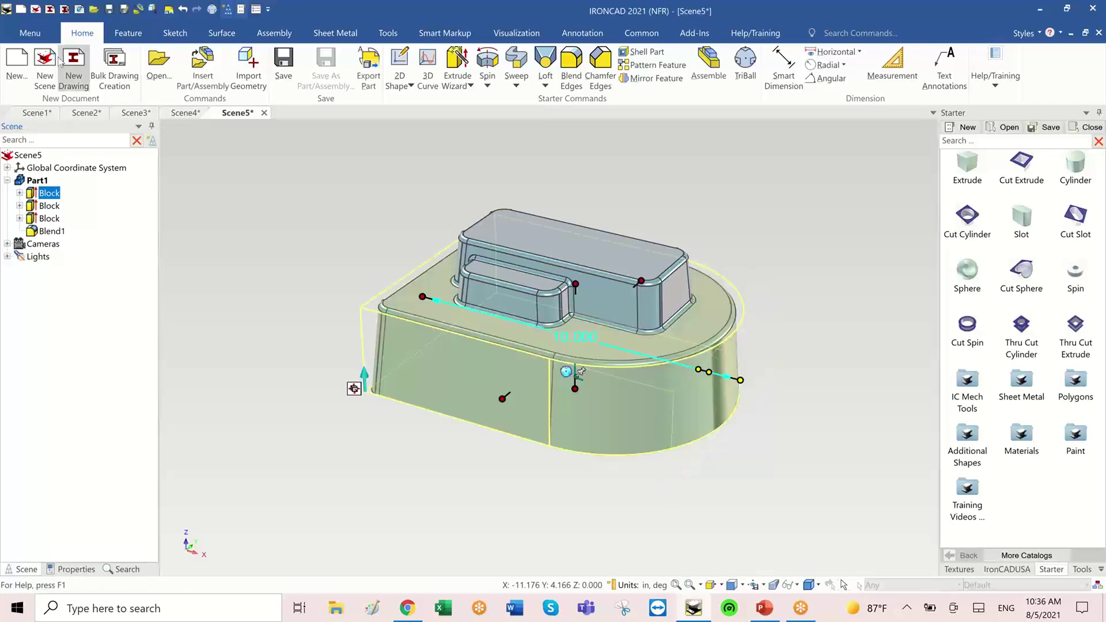
pyautogui.click(802, 371)
pyautogui.moveTo(848, 348); pyautogui.dragTo(789, 360, button='middle')
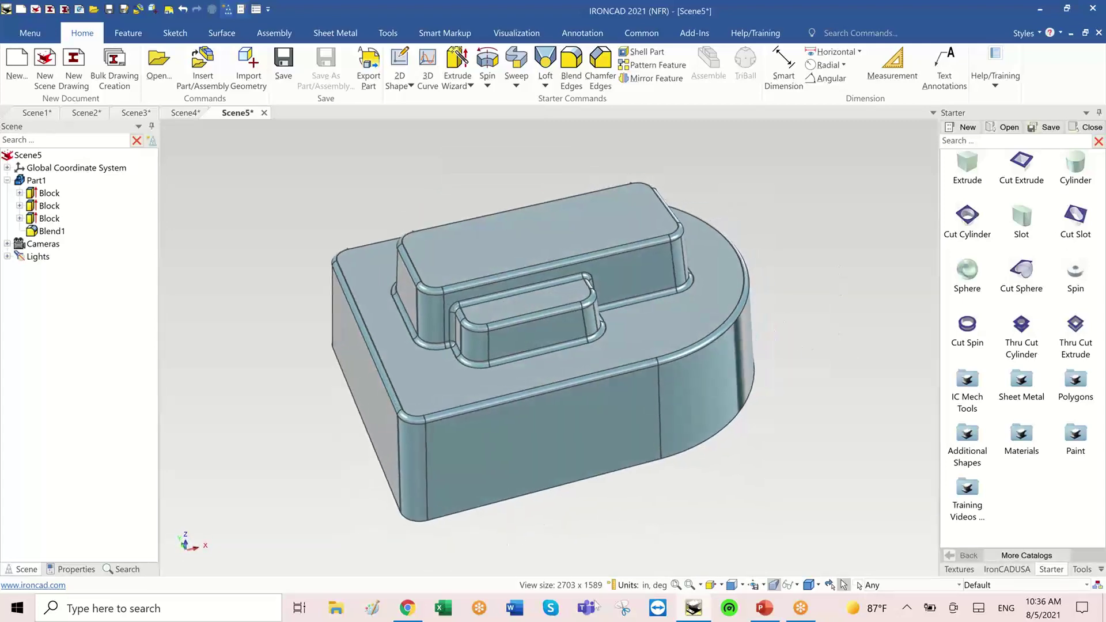
# Step: Switch to the PowerPoint presentation, show slide 4 full screen and end the show
pyautogui.click(774, 609)
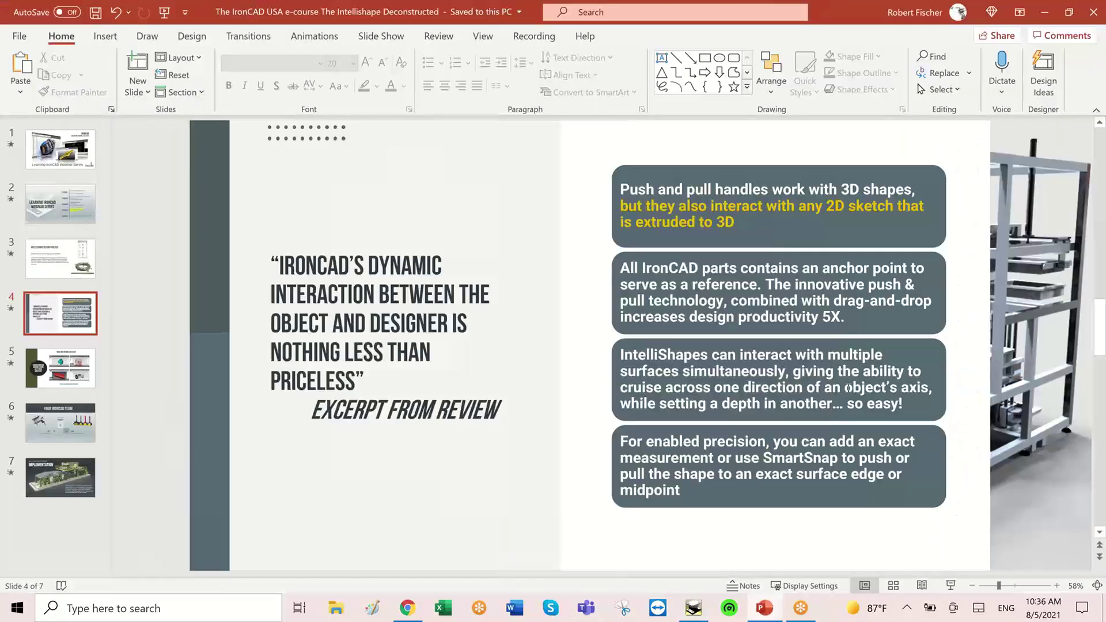
pyautogui.hotkey('shift', 'F5')
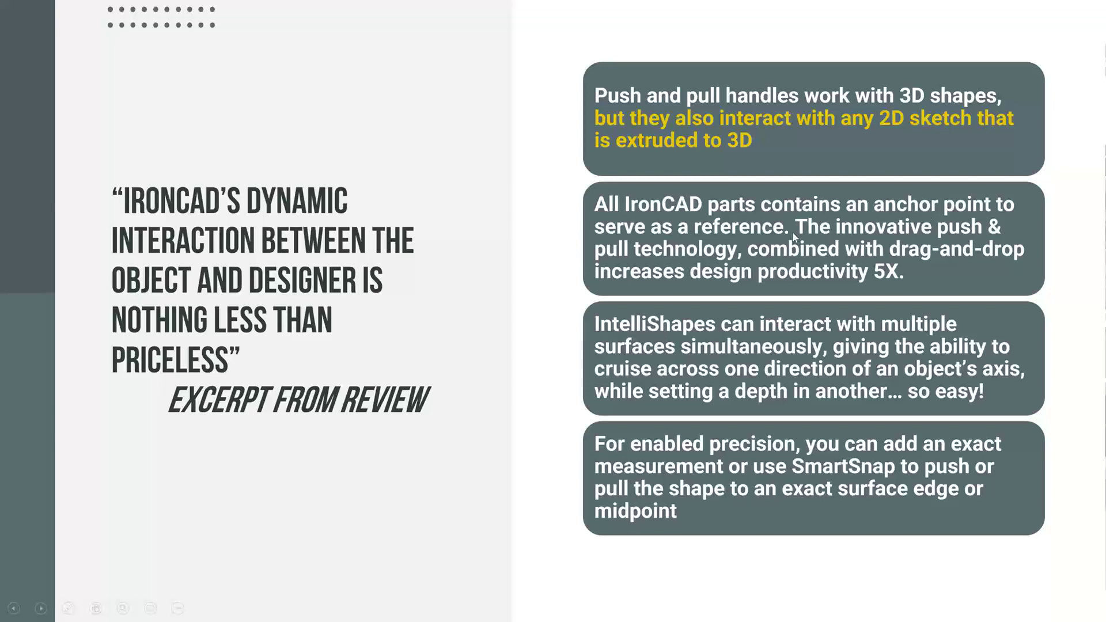
pyautogui.press('Escape')
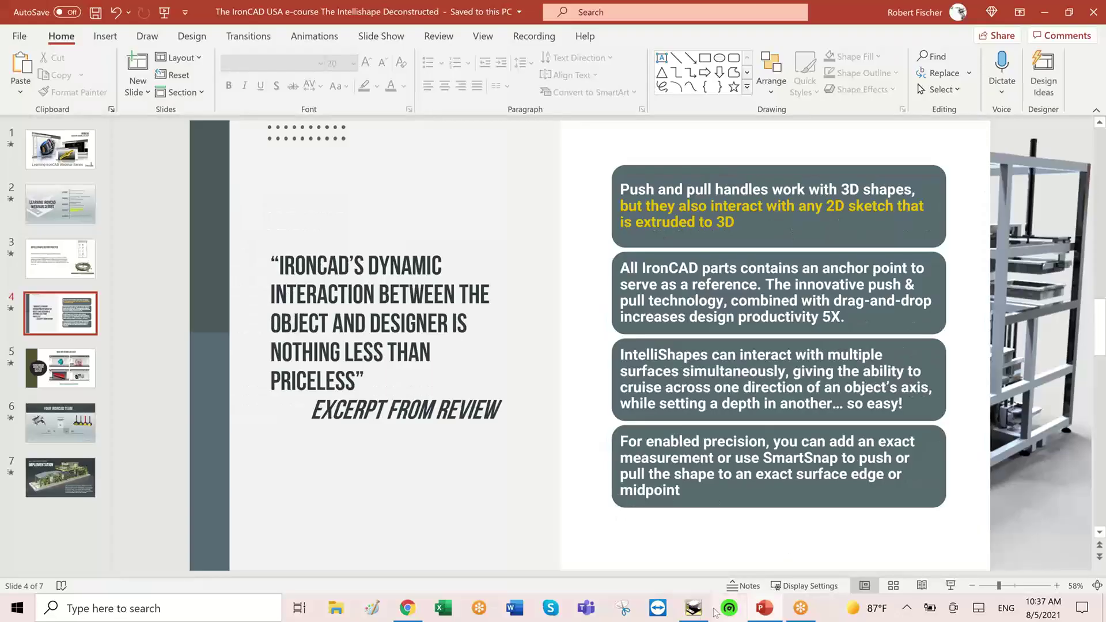
# Step: Switch back to IRONCAD, narrow the catalog browser and create a new empty scene
pyautogui.click(695, 611)
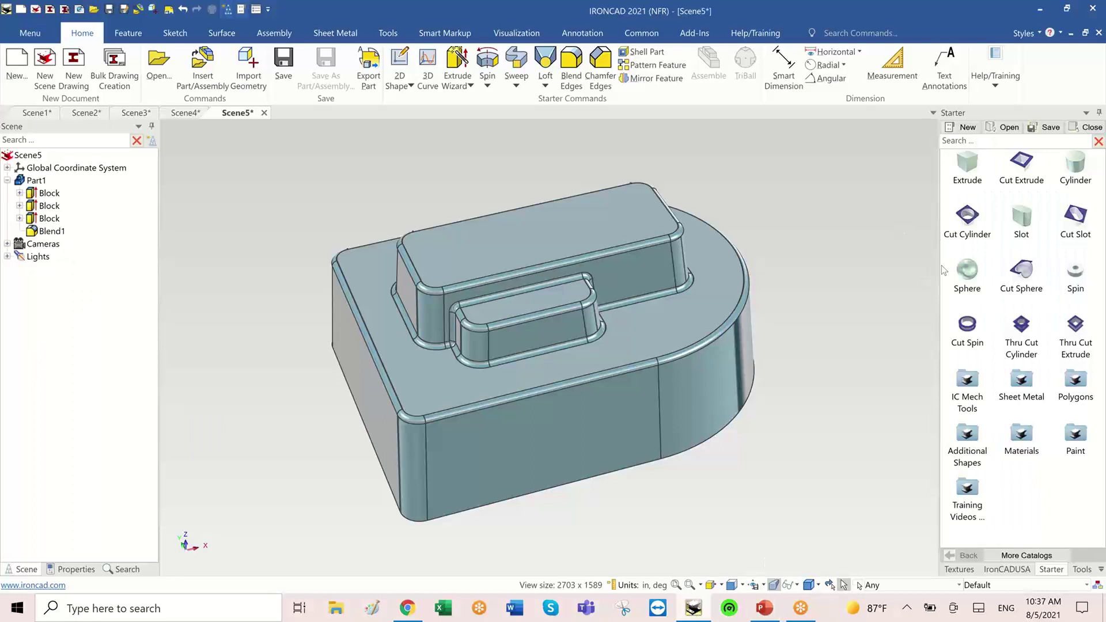
pyautogui.moveTo(940, 268); pyautogui.dragTo(970, 274)
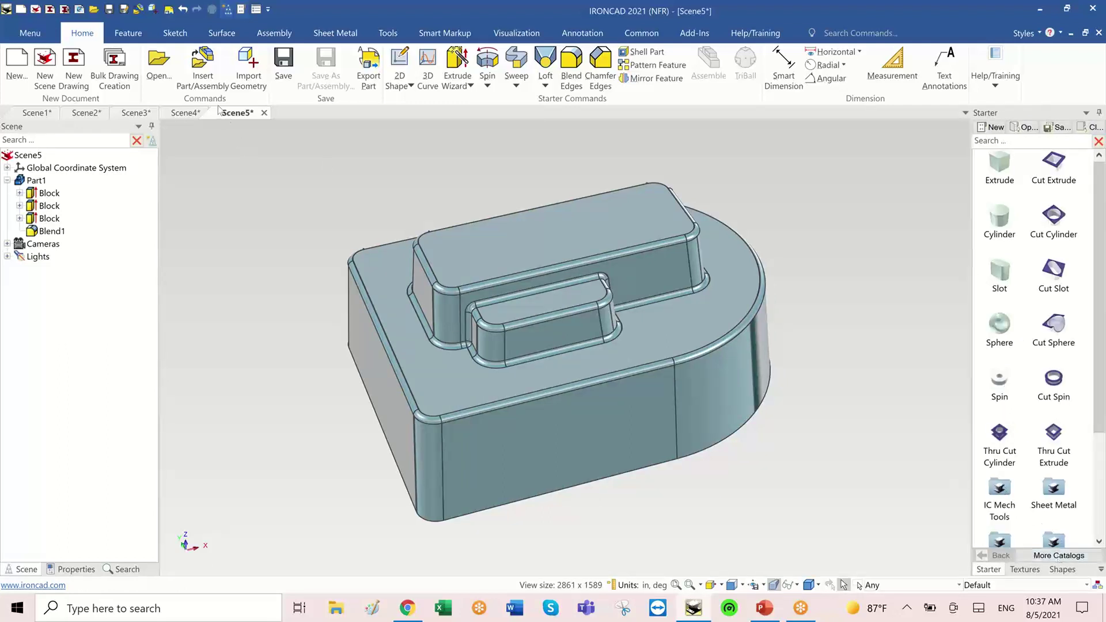
pyautogui.click(49, 66)
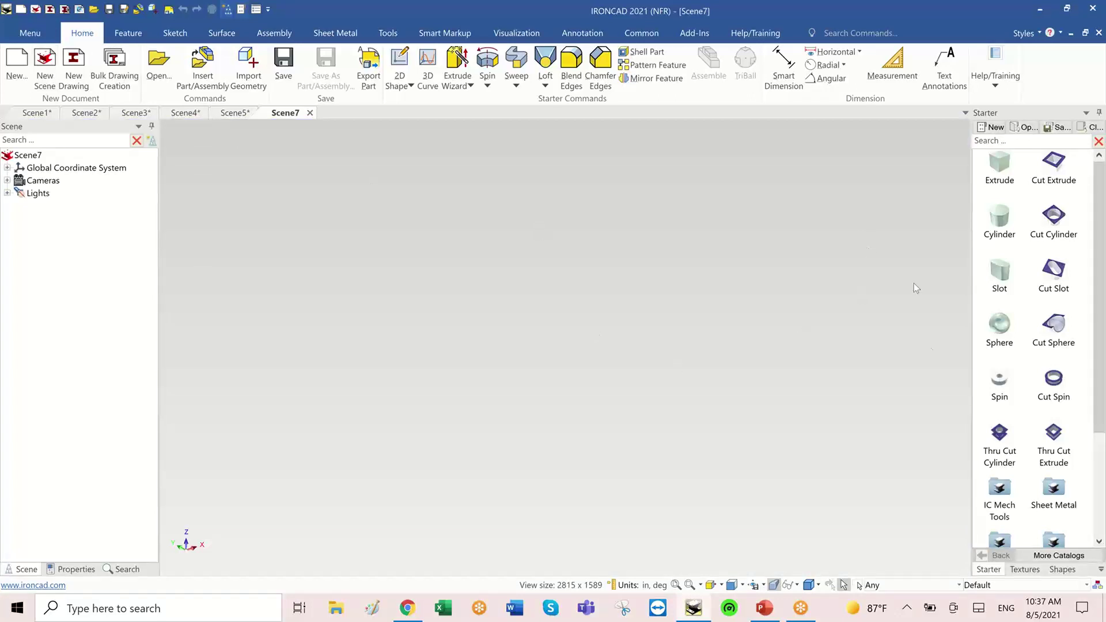
# Step: Examine the Starter catalog's folders and the contents of its IC Mech Tools folder
pyautogui.click(1000, 499)
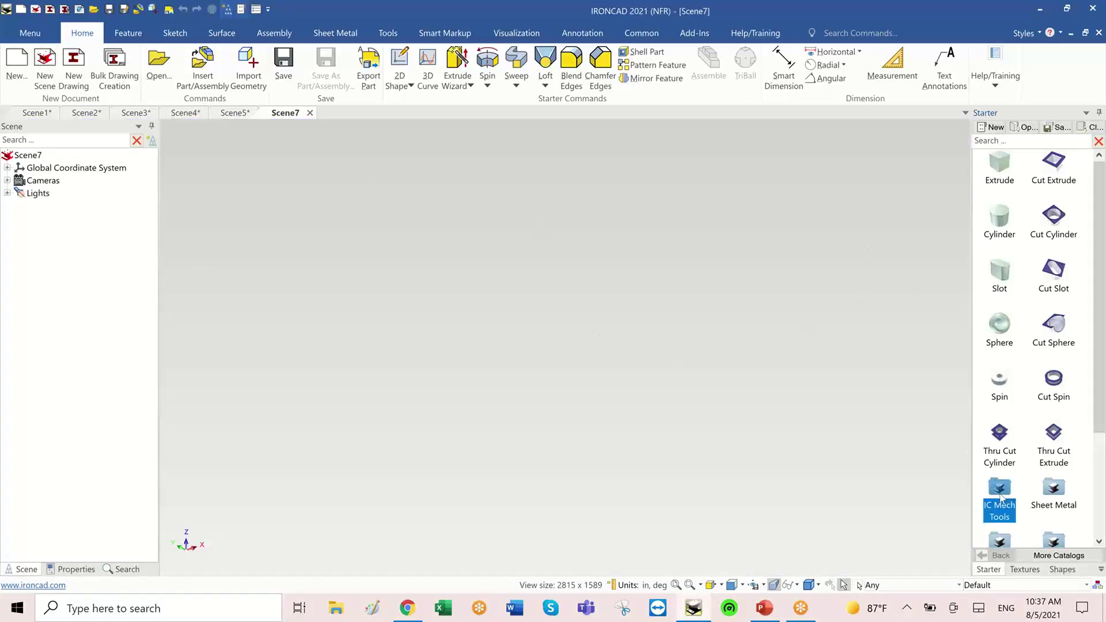
pyautogui.doubleClick(1000, 498)
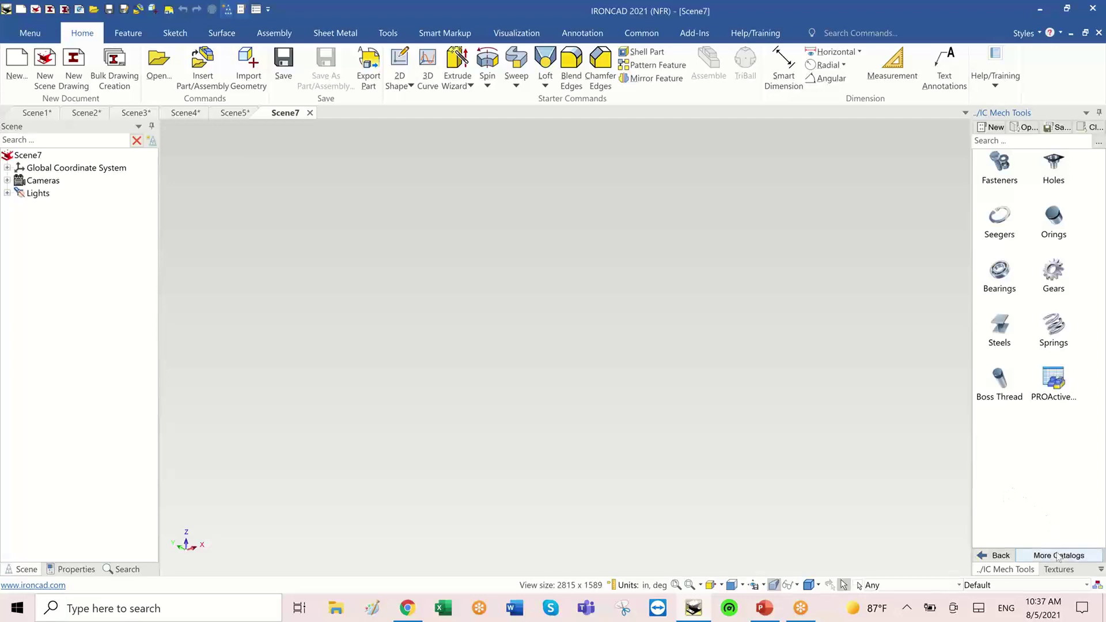
pyautogui.click(990, 557)
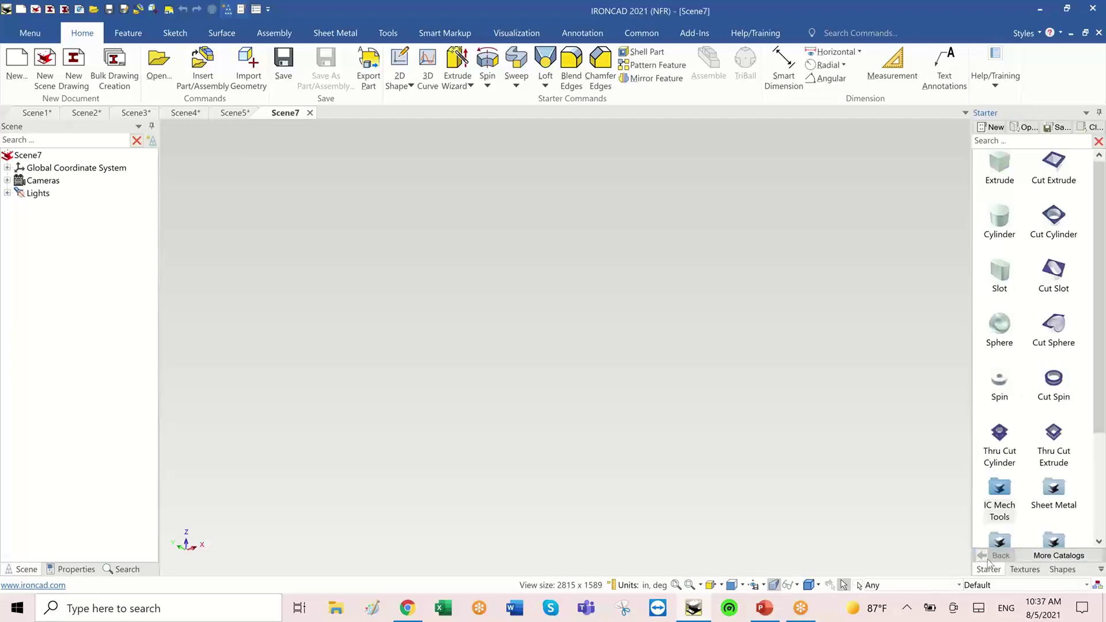
pyautogui.scroll(-5, 1029, 529)
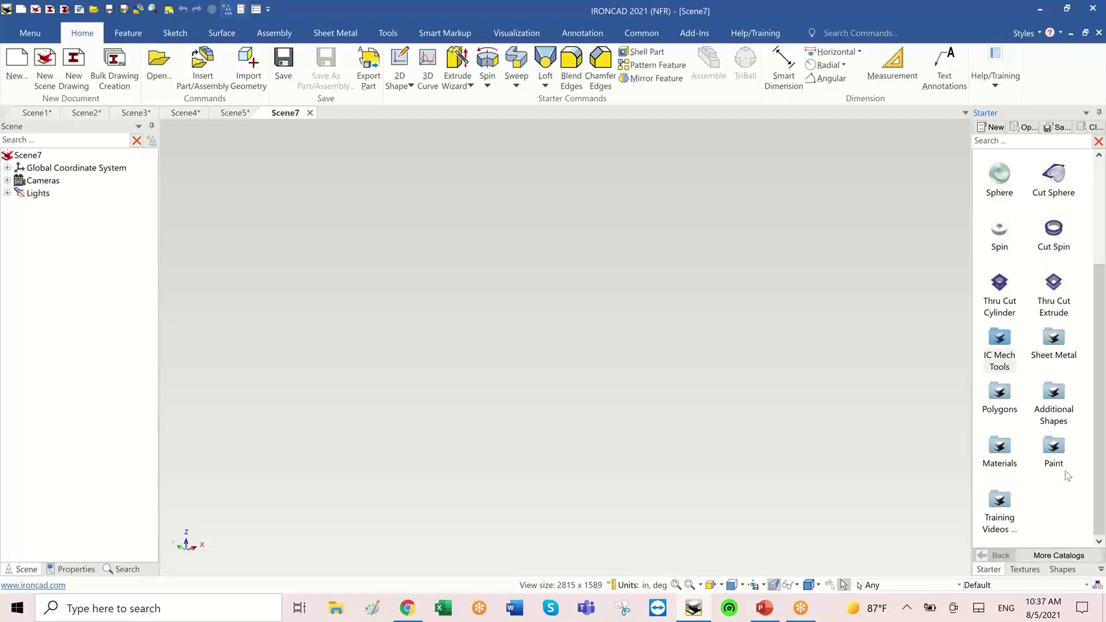
pyautogui.doubleClick(1008, 361)
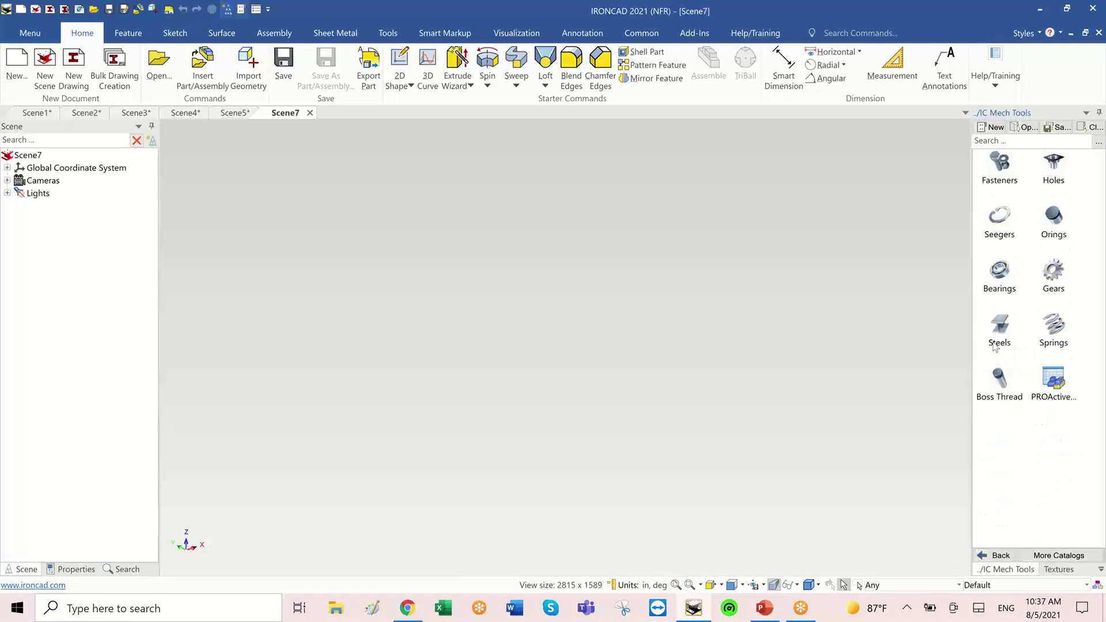
# Step: Bring up the ICM Add-on catalog, widen the catalog browser and open the Structured Steel folder
pyautogui.click(1060, 556)
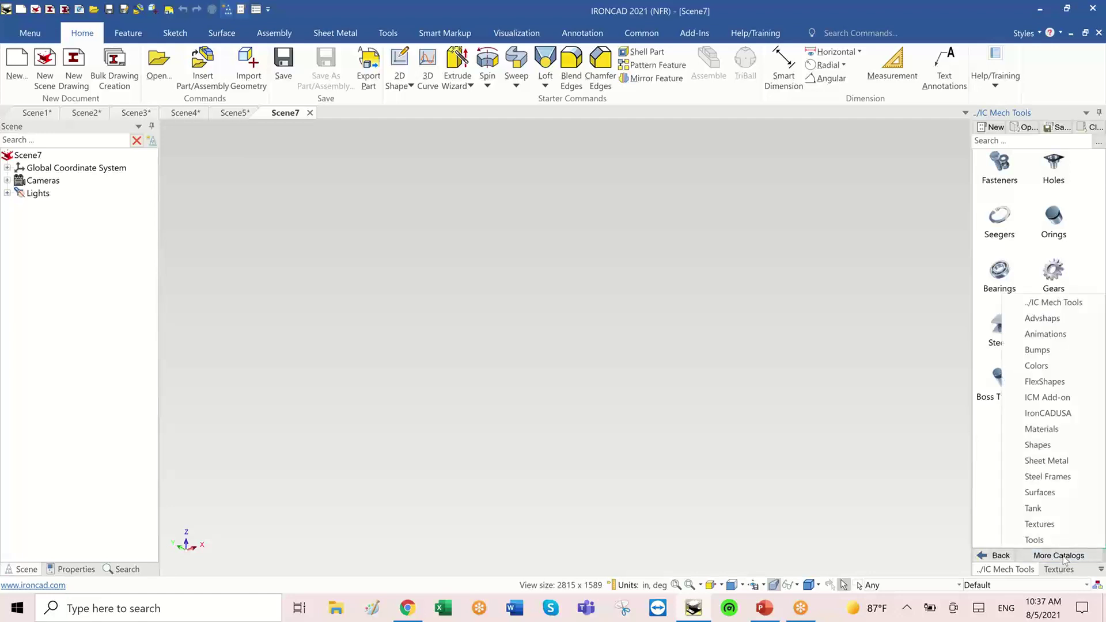
pyautogui.click(1046, 397)
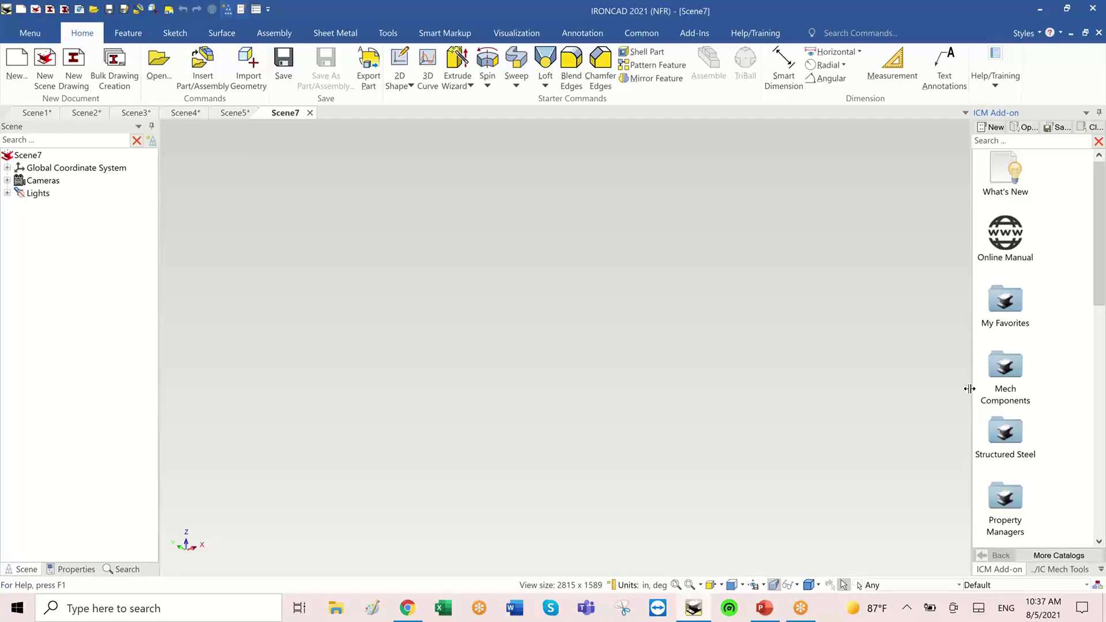
pyautogui.moveTo(969, 389); pyautogui.dragTo(947, 402)
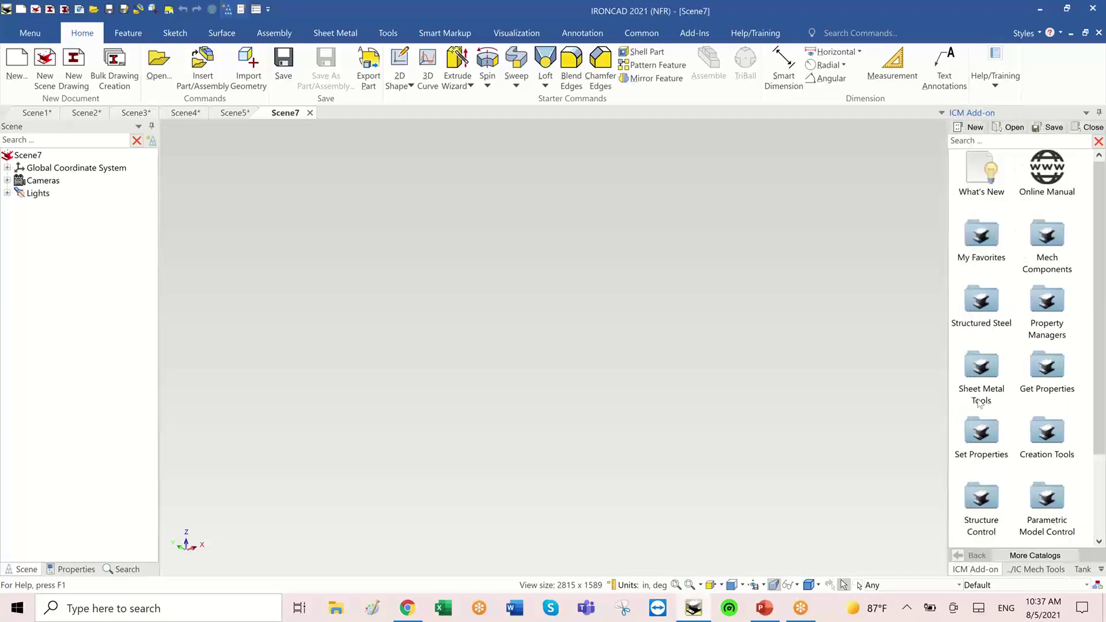
pyautogui.doubleClick(972, 309)
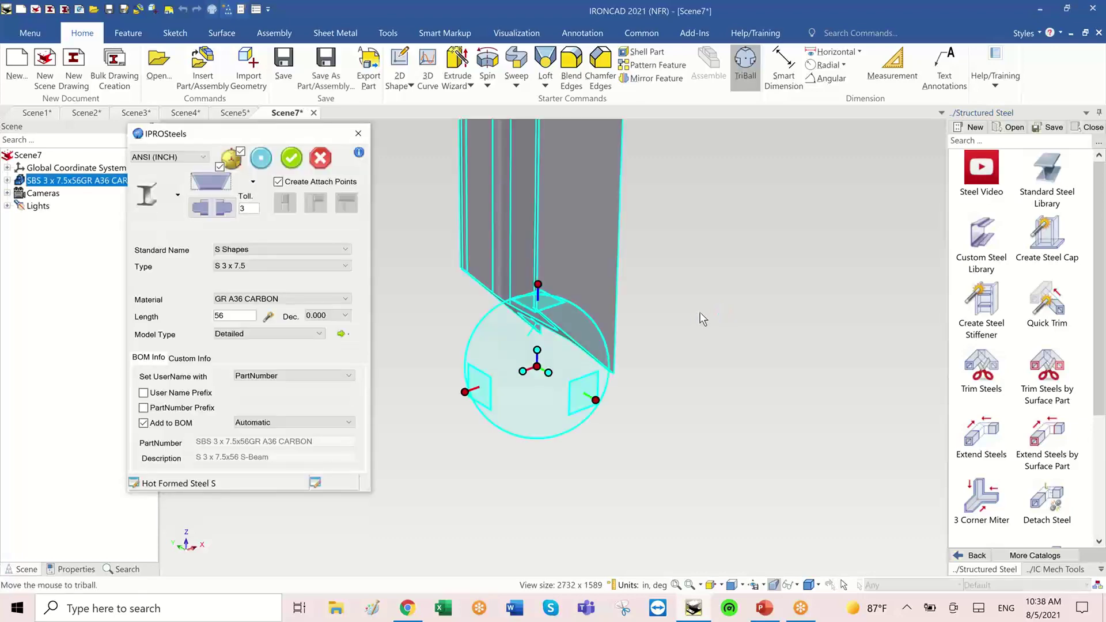
# Step: Set the S 3 x 7.5 steel beam's length to 24 in, update its preview and accept the steel definition
pyautogui.moveTo(714, 311); pyautogui.dragTo(760, 363, button='middle')
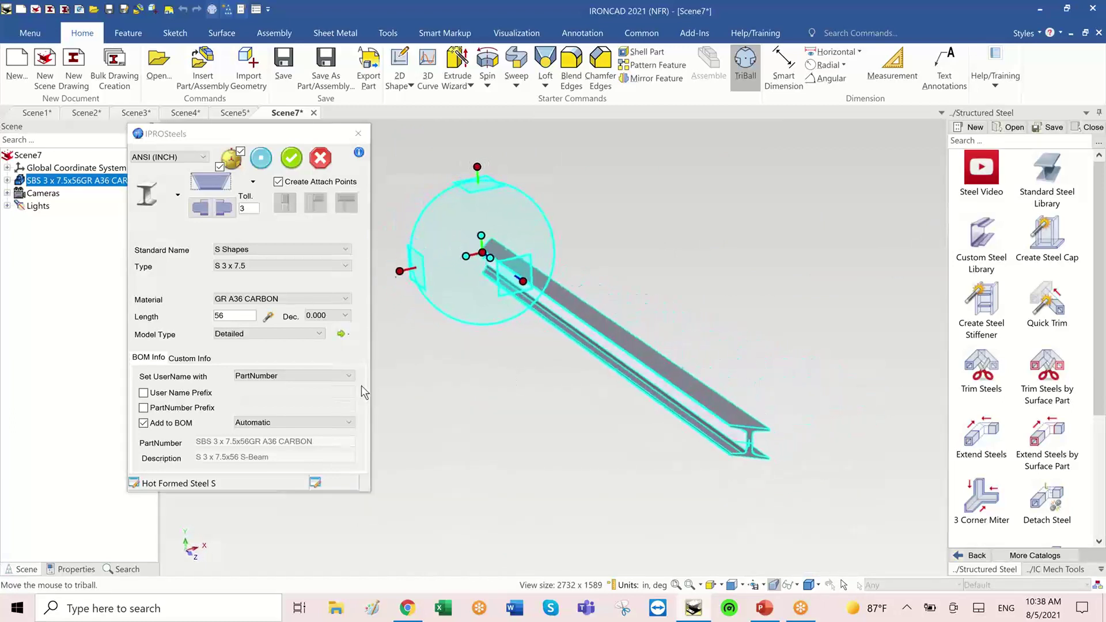
pyautogui.click(229, 314)
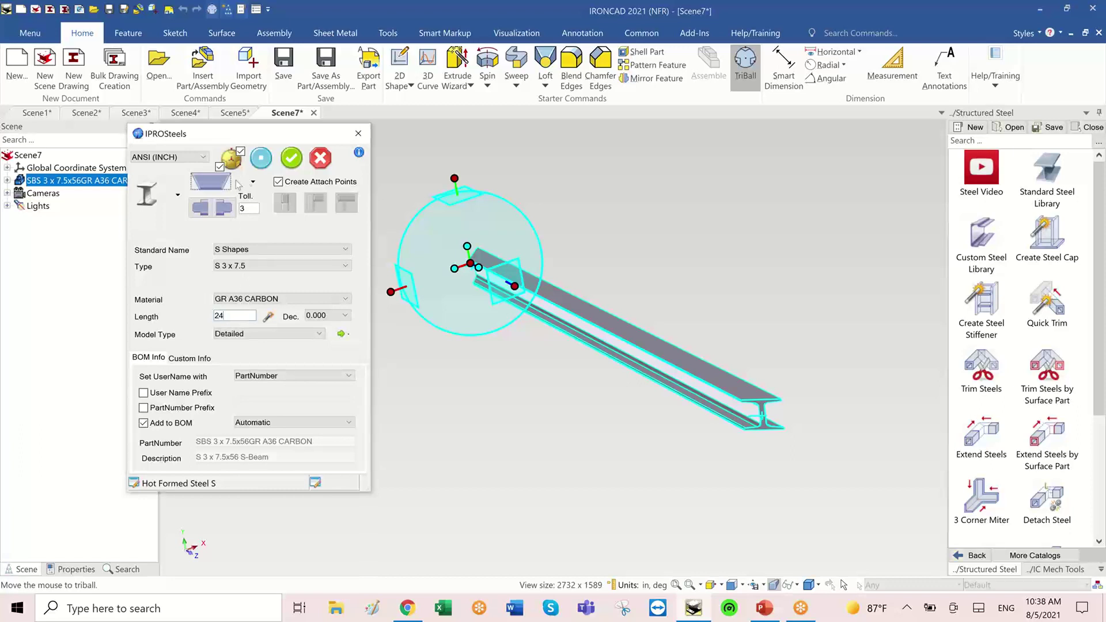
pyautogui.write('24')
pyautogui.click(263, 161)
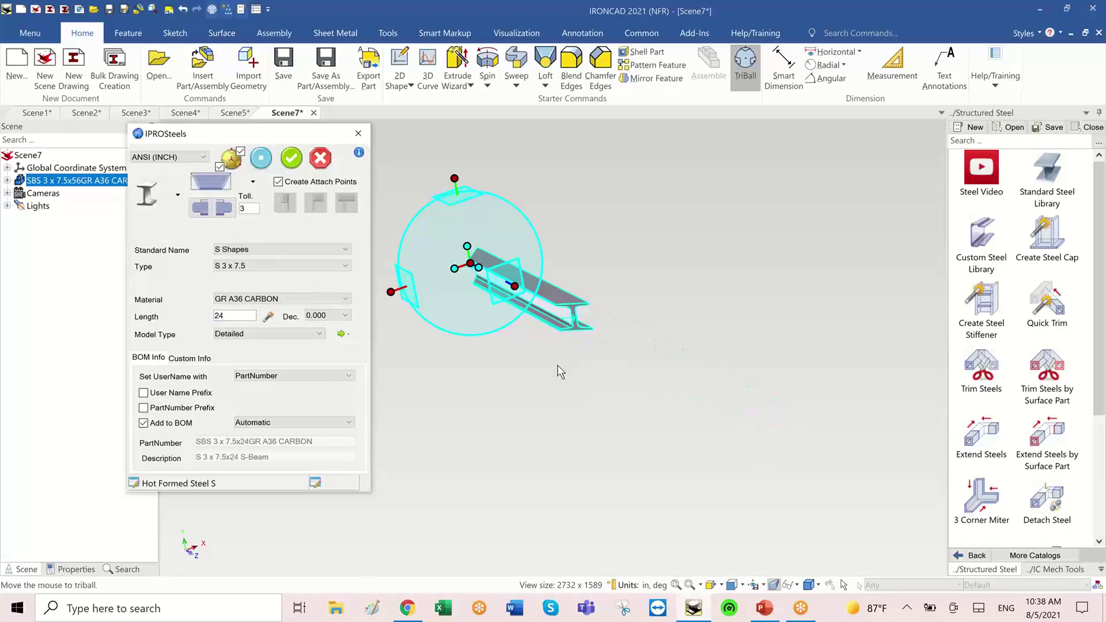
pyautogui.click(291, 157)
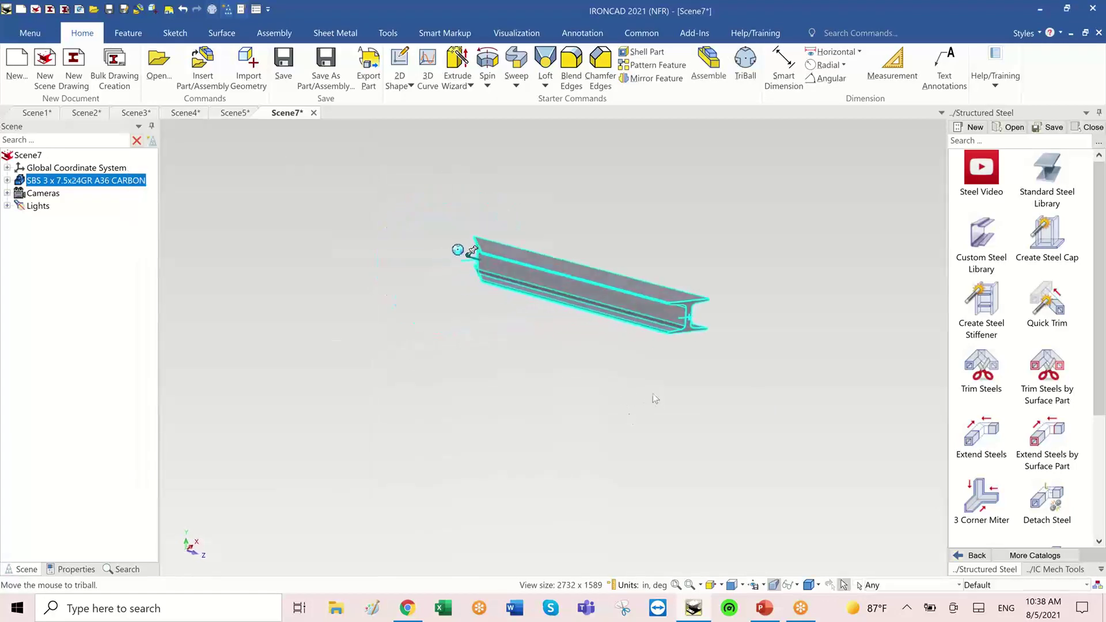
pyautogui.click(610, 377)
# Step: Stretch the S 3 x 7.5 steel beam from its end and set its length to 36 in
pyautogui.moveTo(452, 224); pyautogui.dragTo(527, 274, button='middle')
pyautogui.click(528, 274)
pyautogui.click(505, 278)
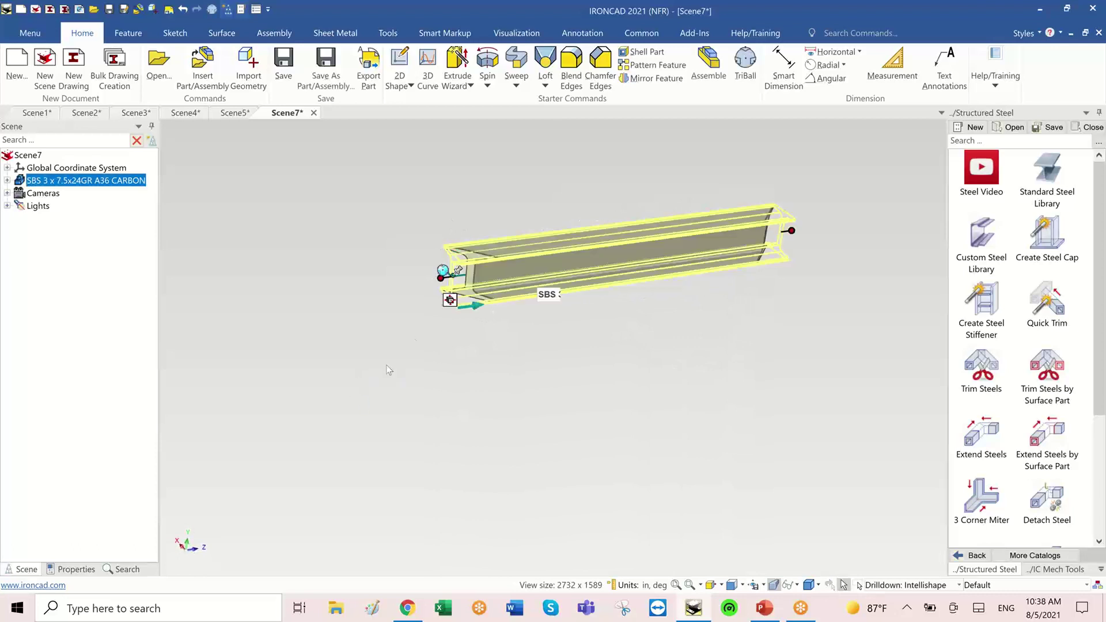
pyautogui.moveTo(442, 279); pyautogui.dragTo(348, 299)
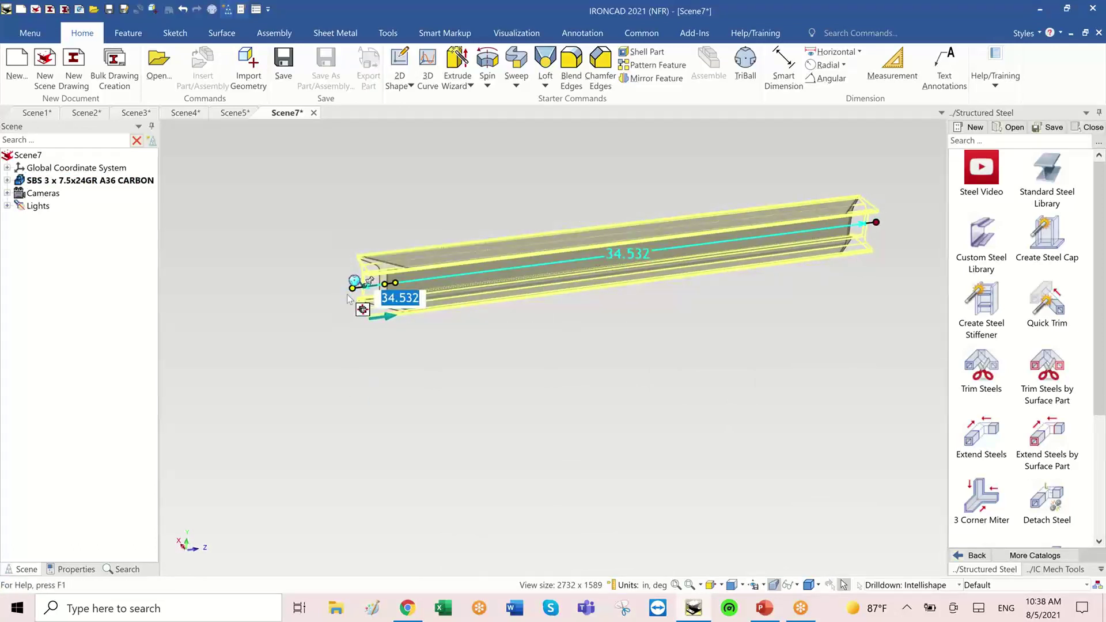
pyautogui.write('36')
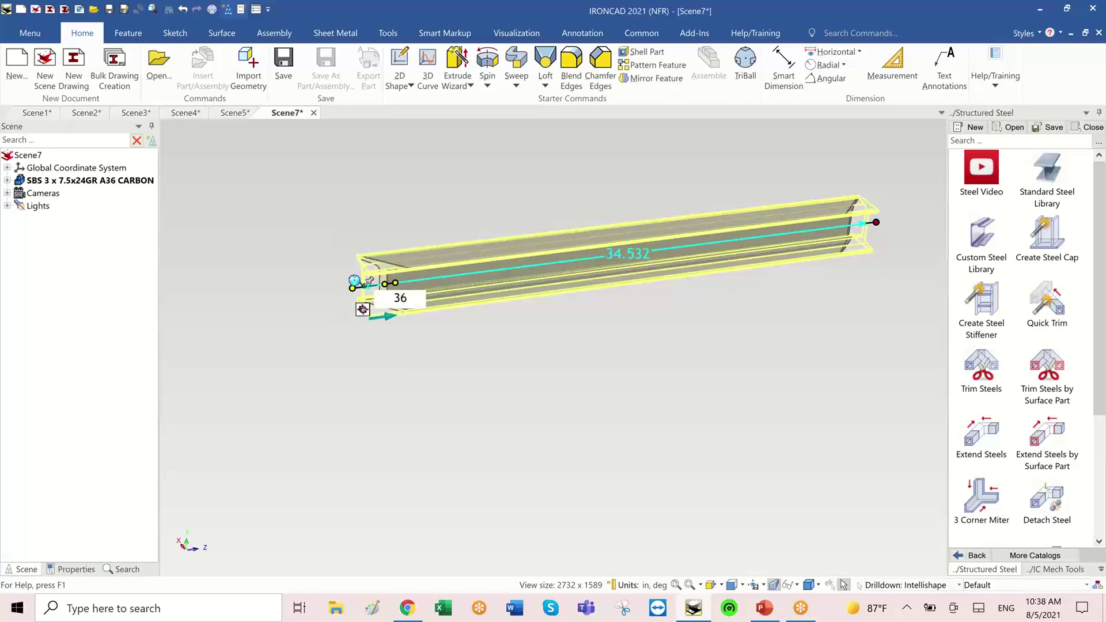
pyautogui.press('Return')
pyautogui.moveTo(881, 461); pyautogui.dragTo(577, 427, button='middle')
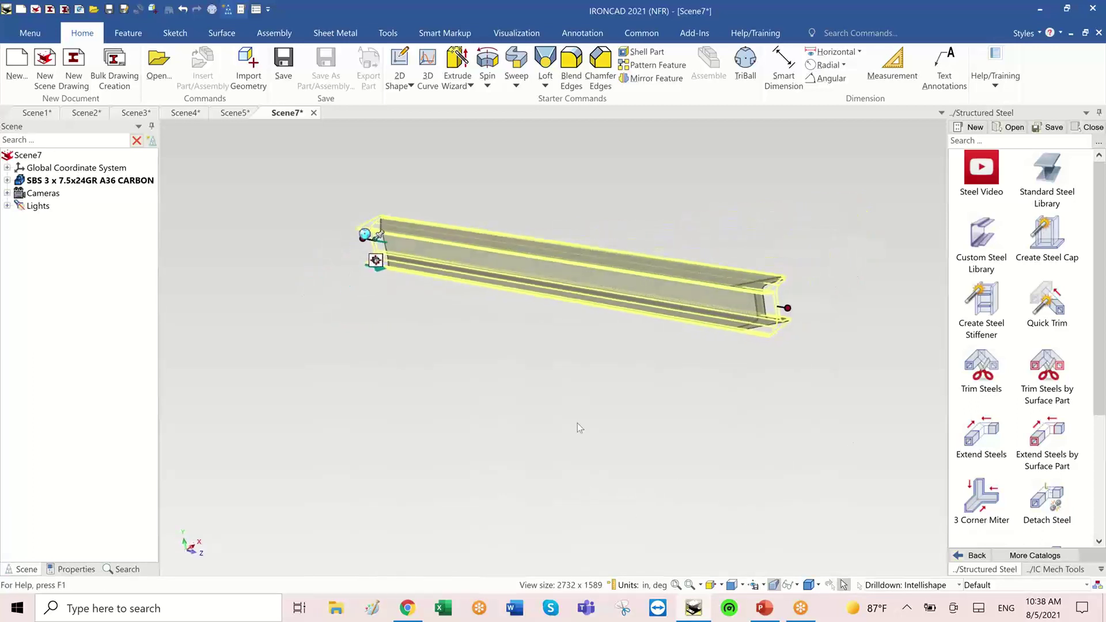
pyautogui.click(683, 430)
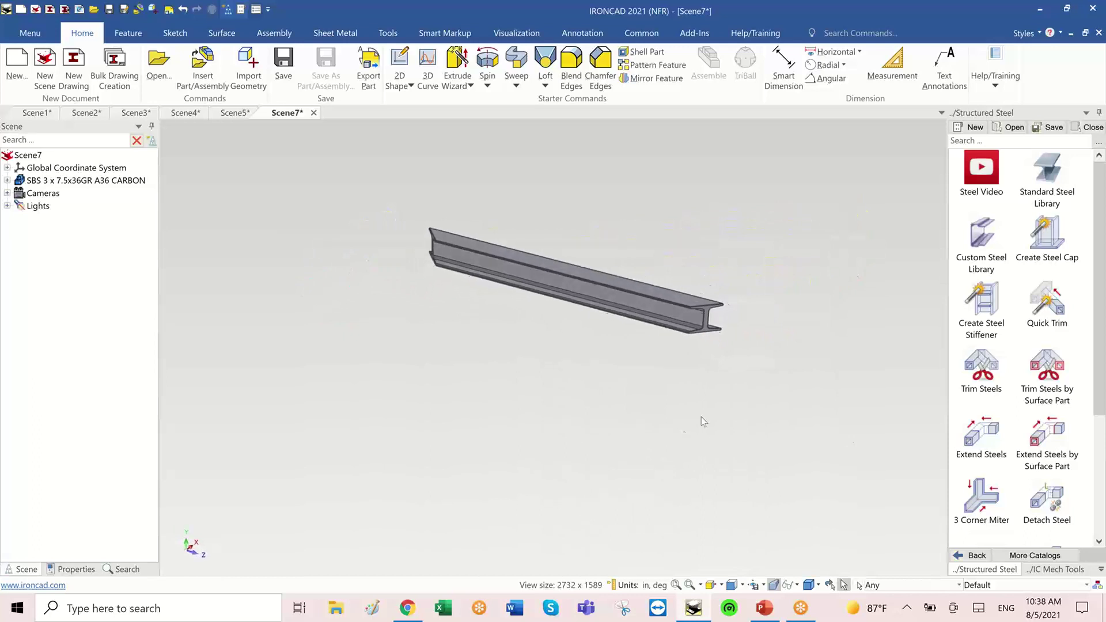
# Step: Add a second S 3 x 7.5 beam, mitred at the end of the first beam, with a length of 64 in
pyautogui.moveTo(700, 416); pyautogui.dragTo(727, 405, button='middle')
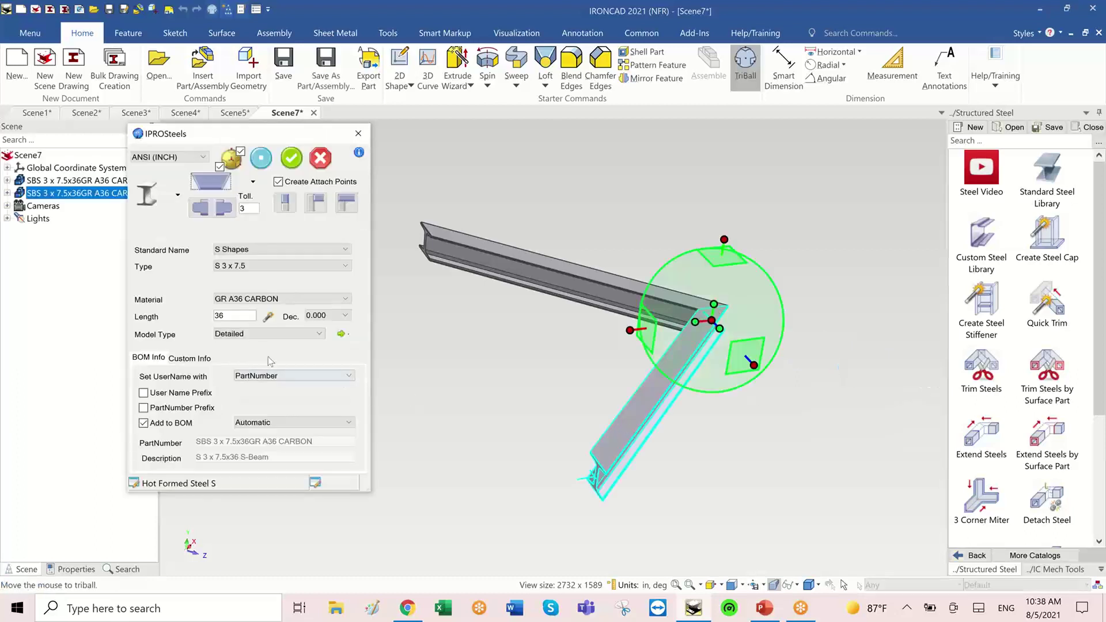
pyautogui.doubleClick(234, 314)
pyautogui.click(259, 159)
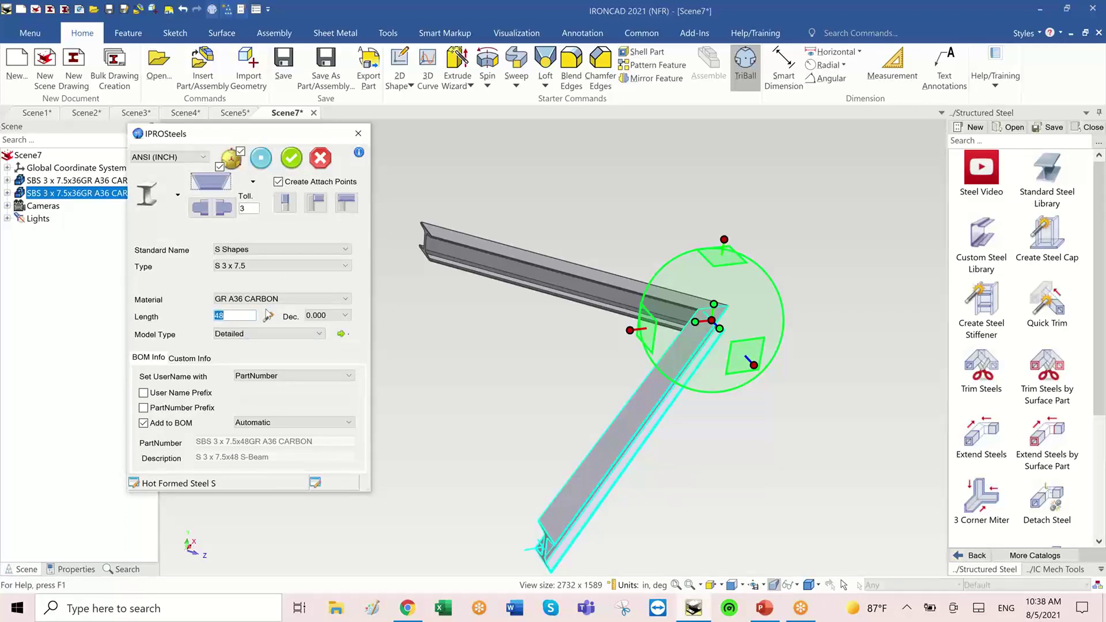
pyautogui.click(260, 159)
pyautogui.click(296, 170)
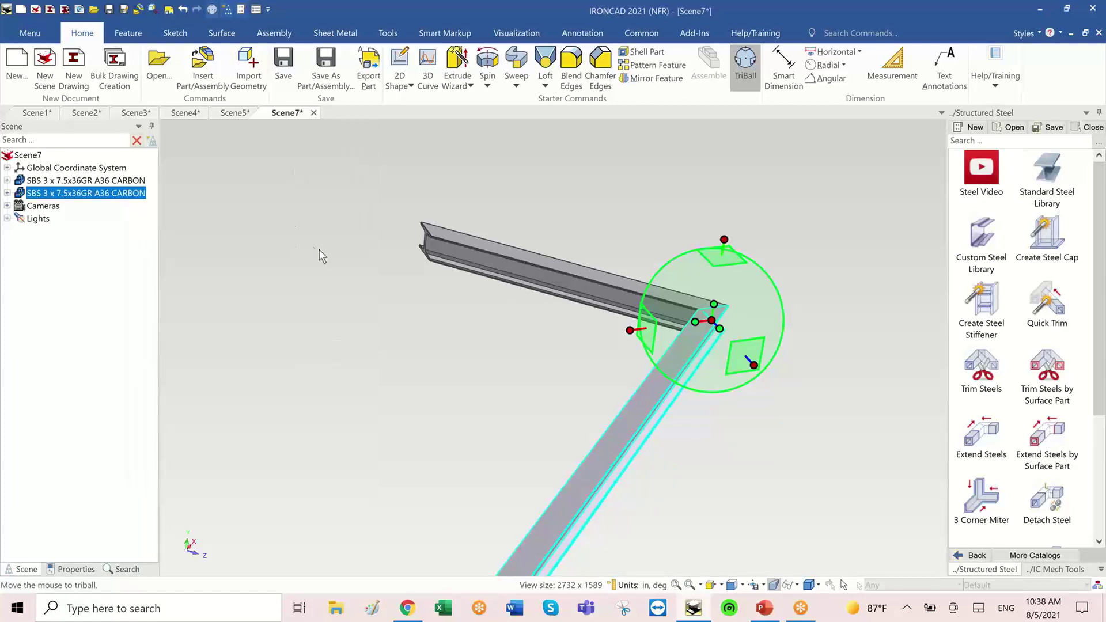
pyautogui.scroll(-3, 513, 353)
pyautogui.moveTo(820, 324); pyautogui.dragTo(777, 266, button='middle')
pyautogui.press('F10')
pyautogui.click(775, 265)
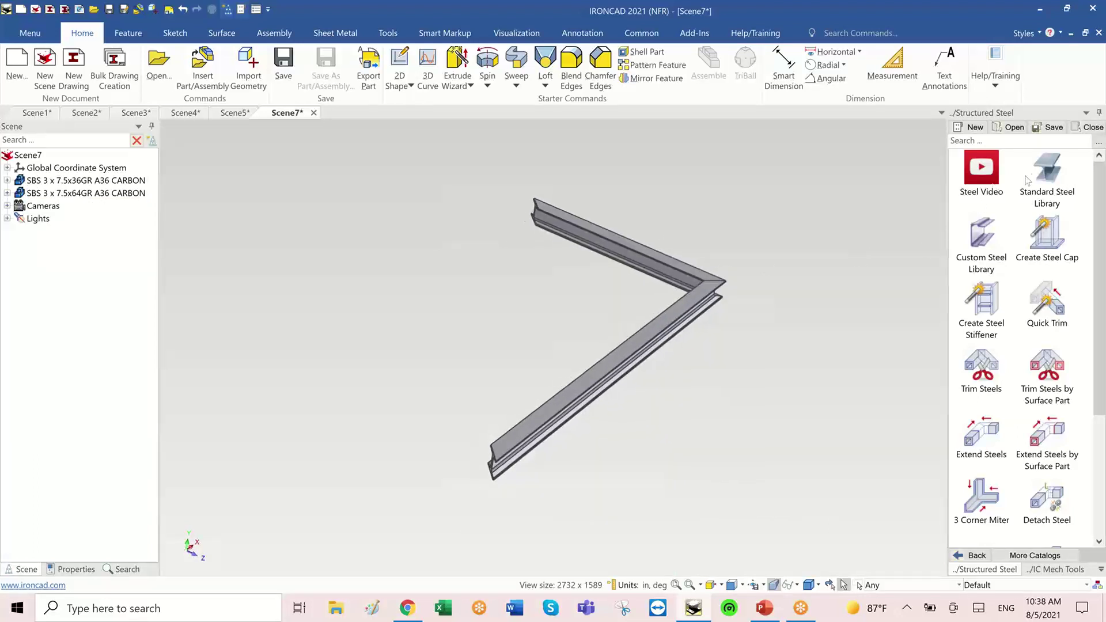
# Step: Attach a third S 3 x 7.5 beam, 64 in long, from the Standard Steel Library to the first beam's free end
pyautogui.moveTo(1042, 175); pyautogui.dragTo(516, 214)
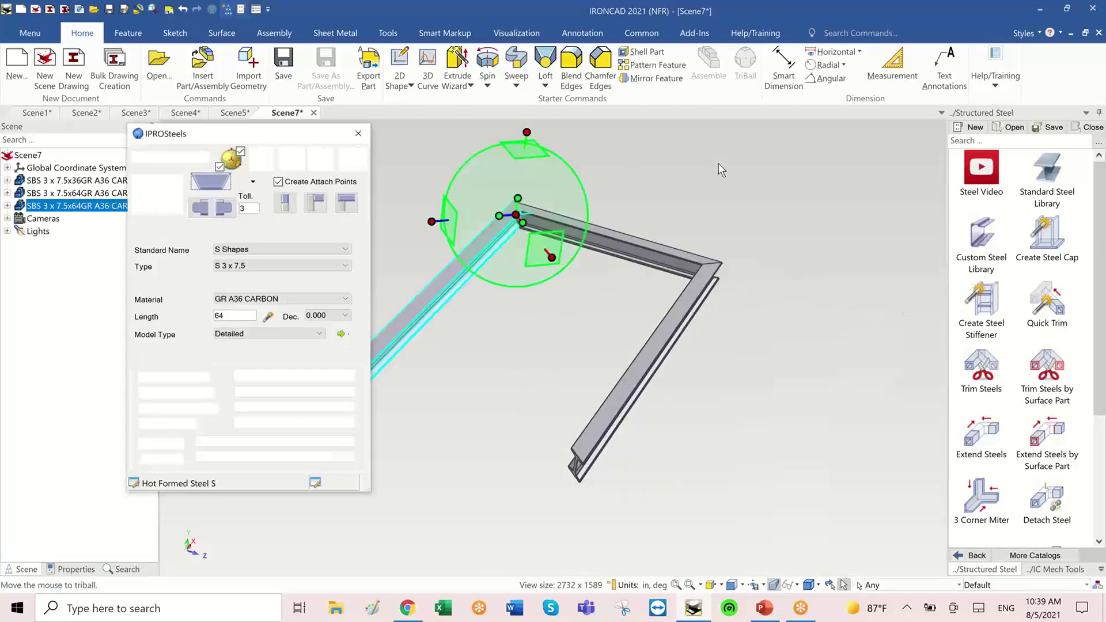
pyautogui.click(292, 162)
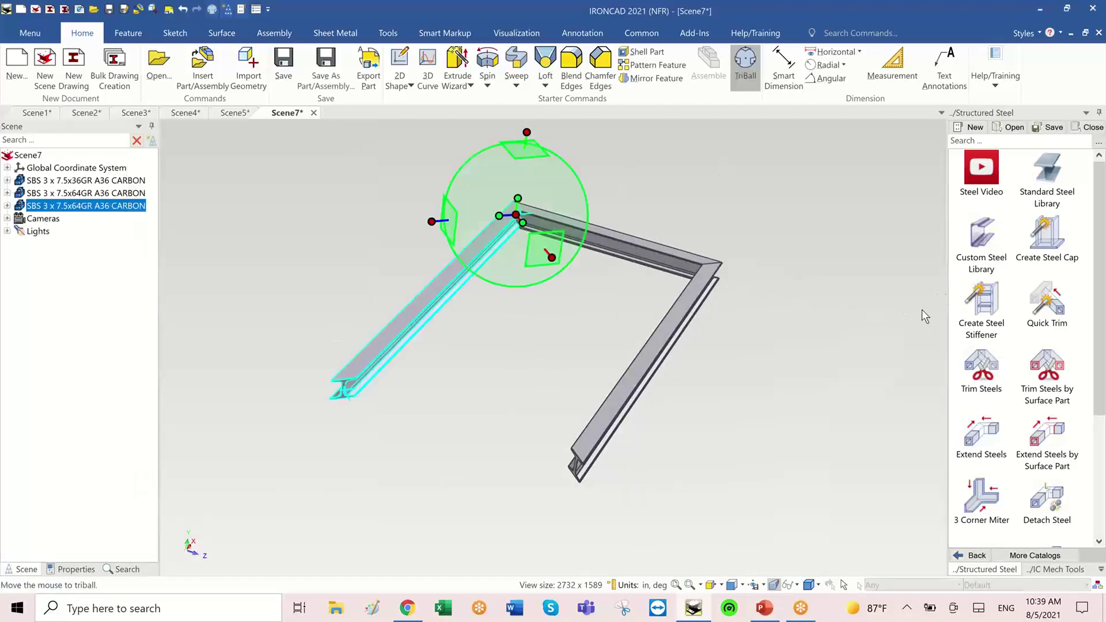
pyautogui.click(875, 278)
# Step: Attach a fourth S 3 x 7.5 beam, 64 in long, to the third beam's free end, across the frame's open side
pyautogui.moveTo(875, 277); pyautogui.dragTo(1039, 181, button='middle')
pyautogui.moveTo(1039, 181); pyautogui.dragTo(555, 422)
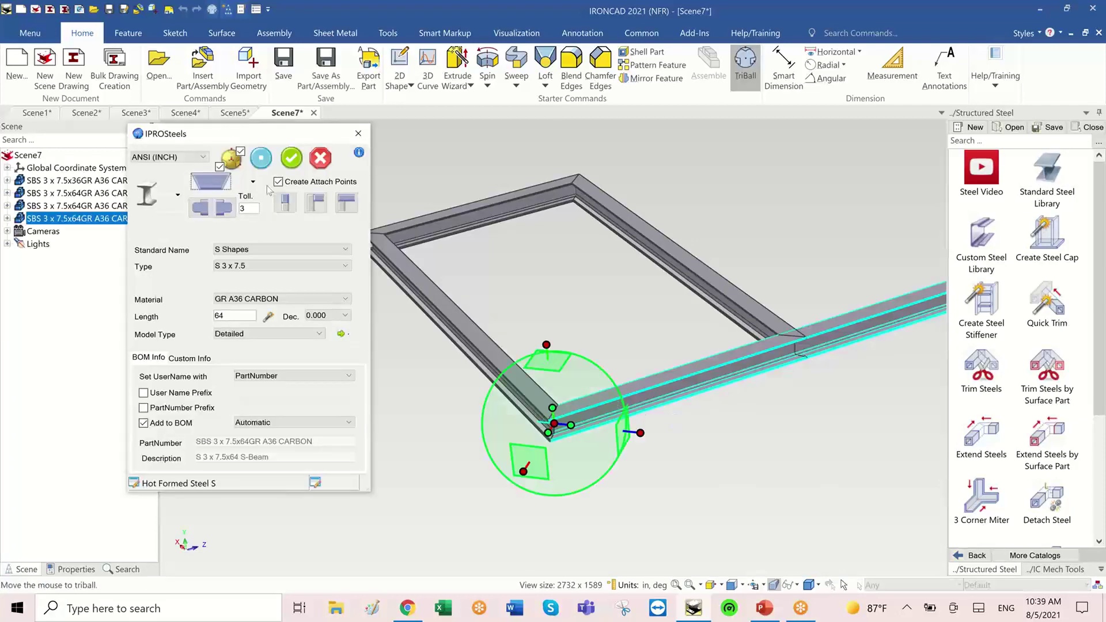
pyautogui.click(294, 163)
pyautogui.moveTo(494, 321); pyautogui.dragTo(648, 449, button='middle')
pyautogui.click(648, 448)
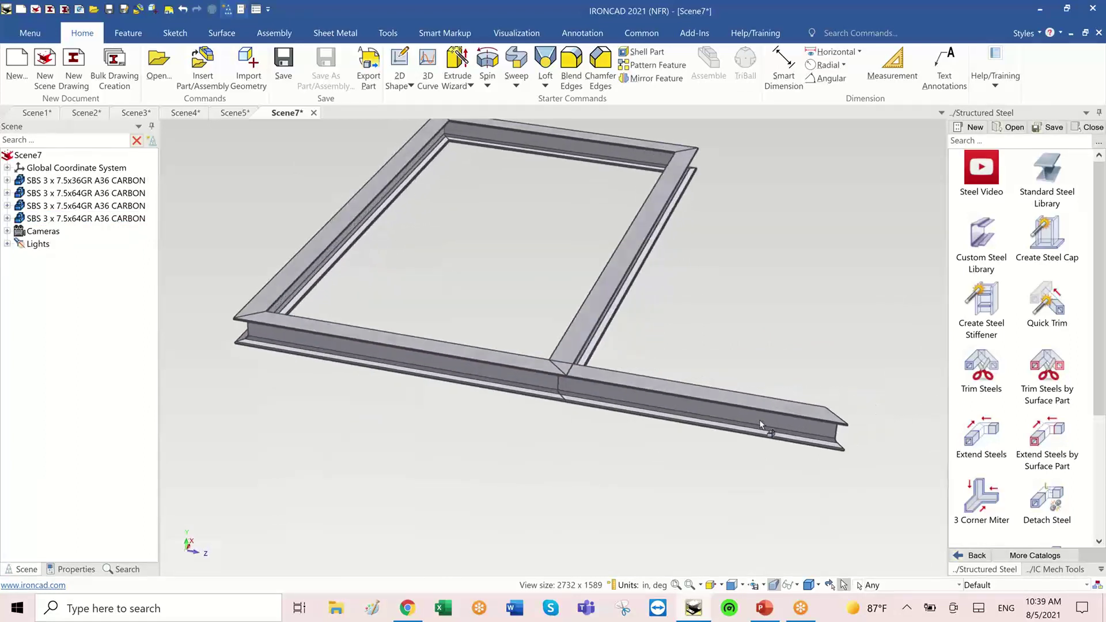
# Step: Shorten the fourth beam to about 25.5 in so it stops short of the second beam
pyautogui.click(759, 420)
pyautogui.click(733, 422)
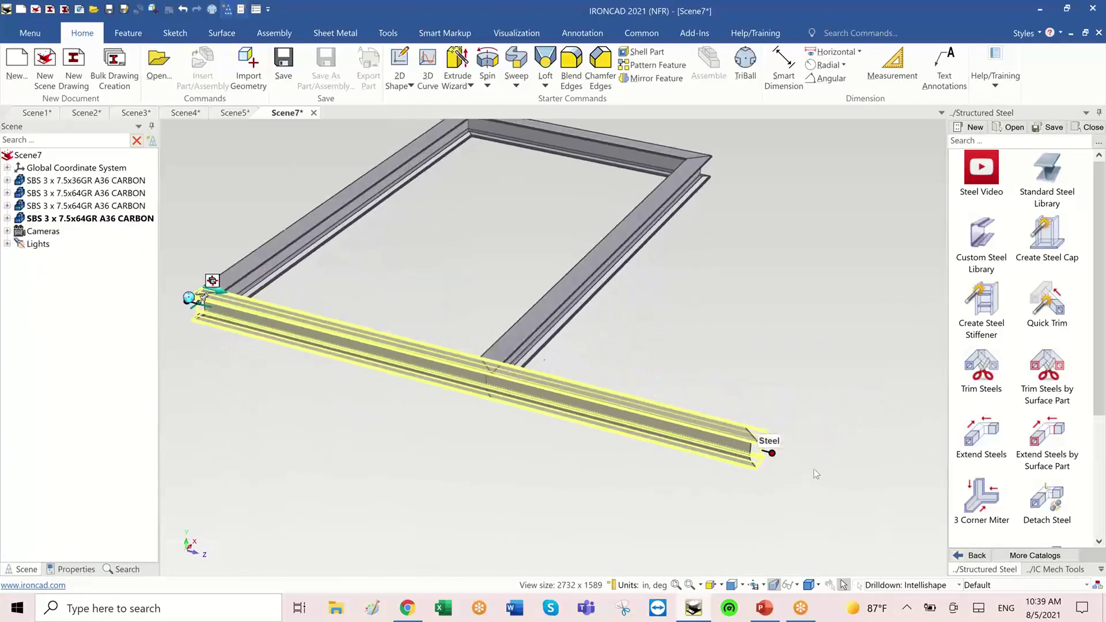
pyautogui.moveTo(771, 452); pyautogui.dragTo(406, 358)
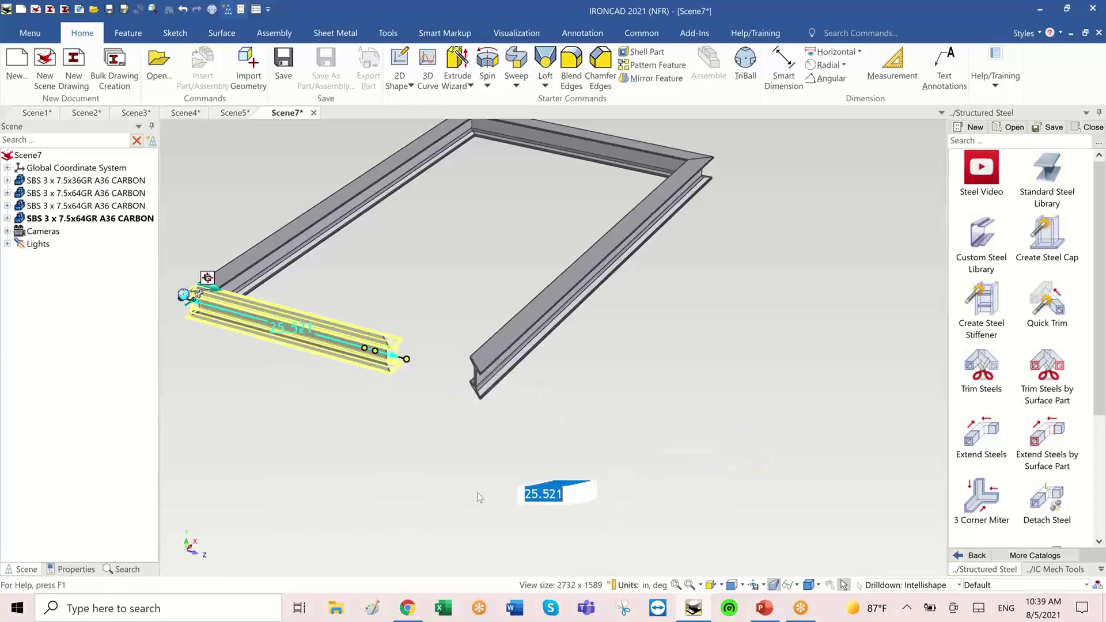
pyautogui.click(447, 480)
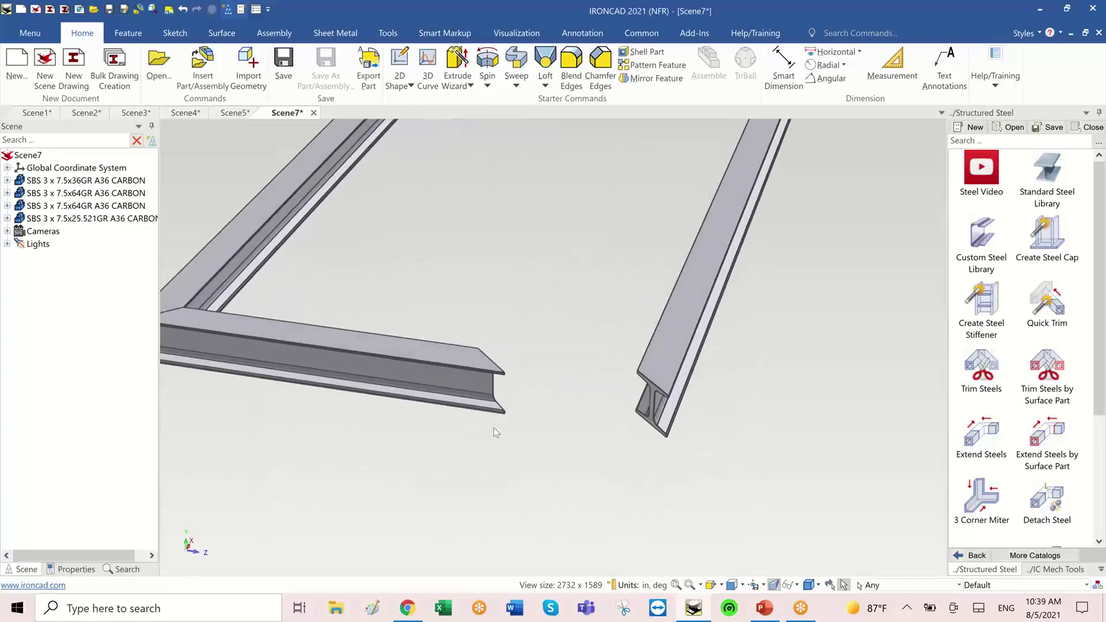
pyautogui.scroll(-3, 493, 427)
pyautogui.moveTo(493, 427); pyautogui.dragTo(461, 426, button='middle')
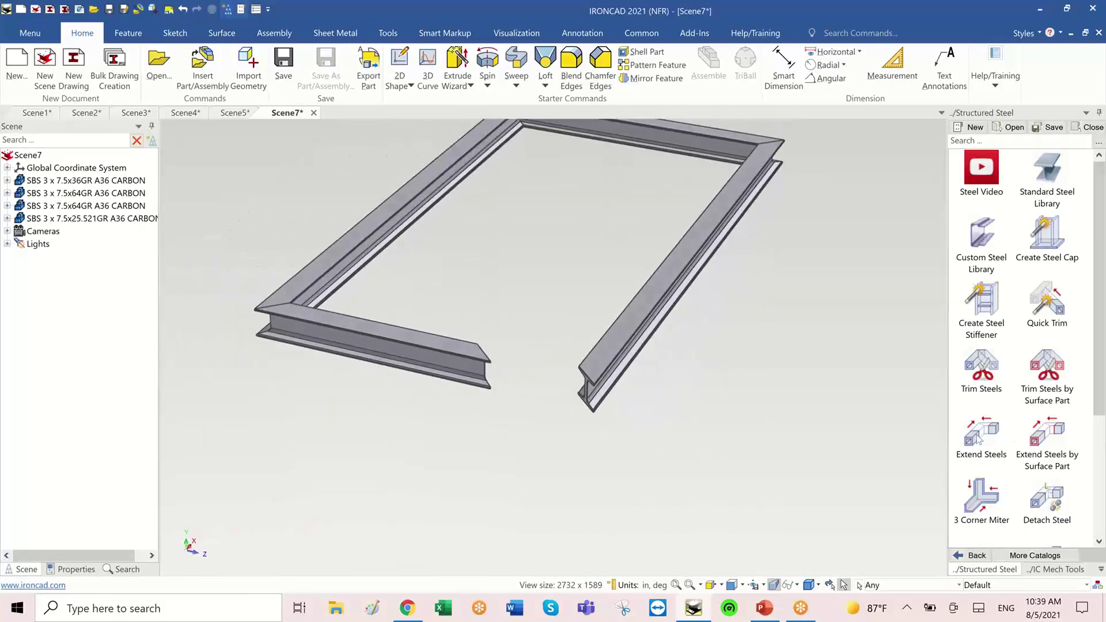
# Step: Use Extend Steels to join the shortened fourth beam with the second beam using the Type 1 join
pyautogui.click(980, 439)
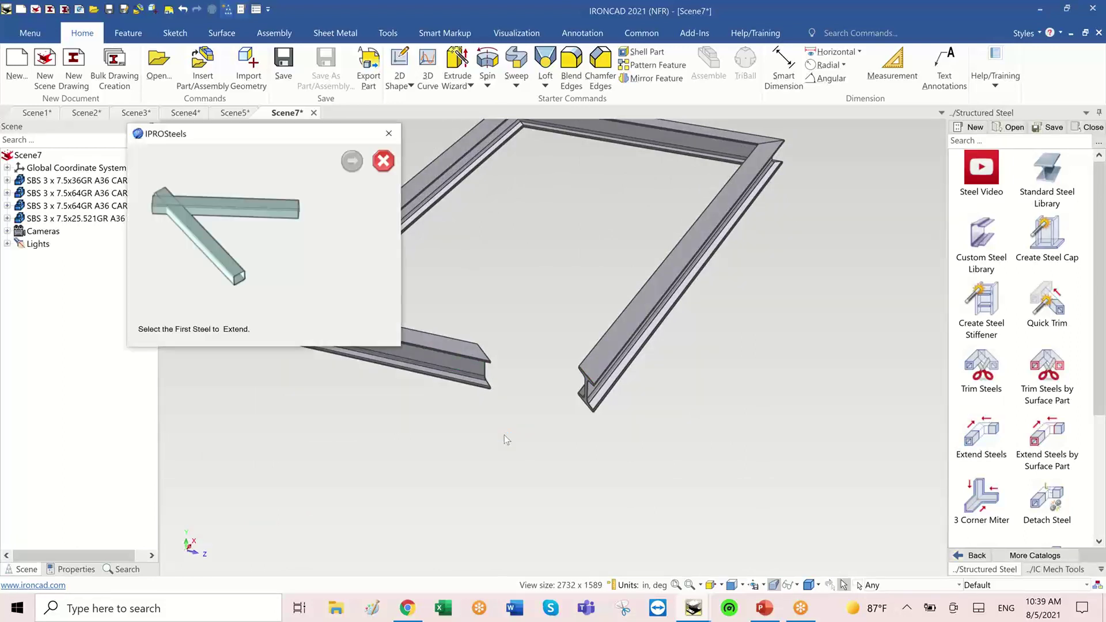
pyautogui.click(421, 363)
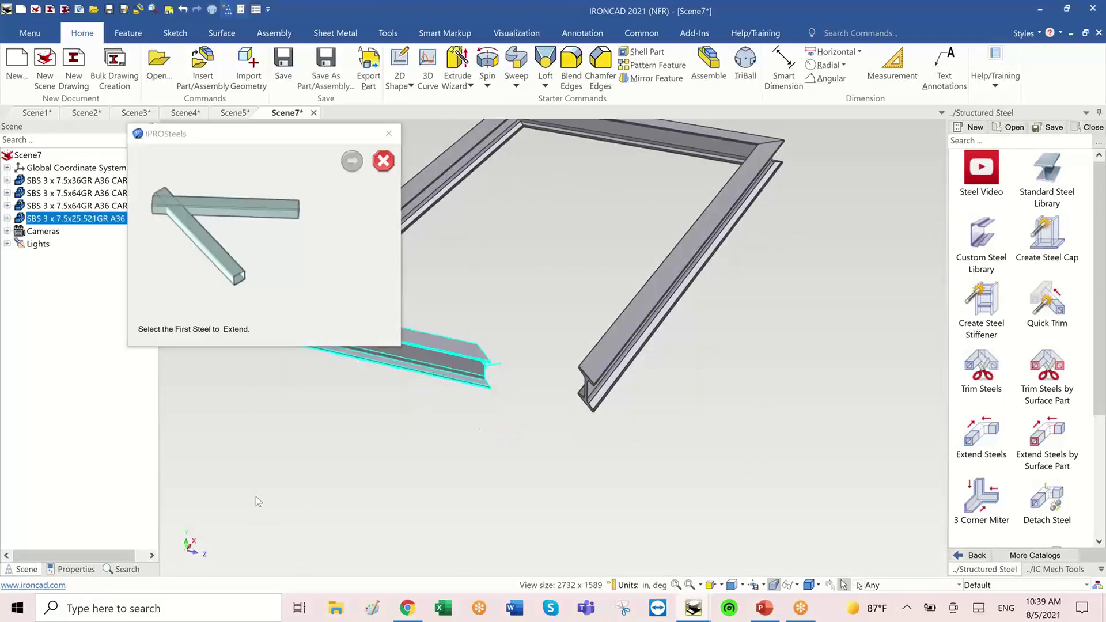
pyautogui.click(347, 168)
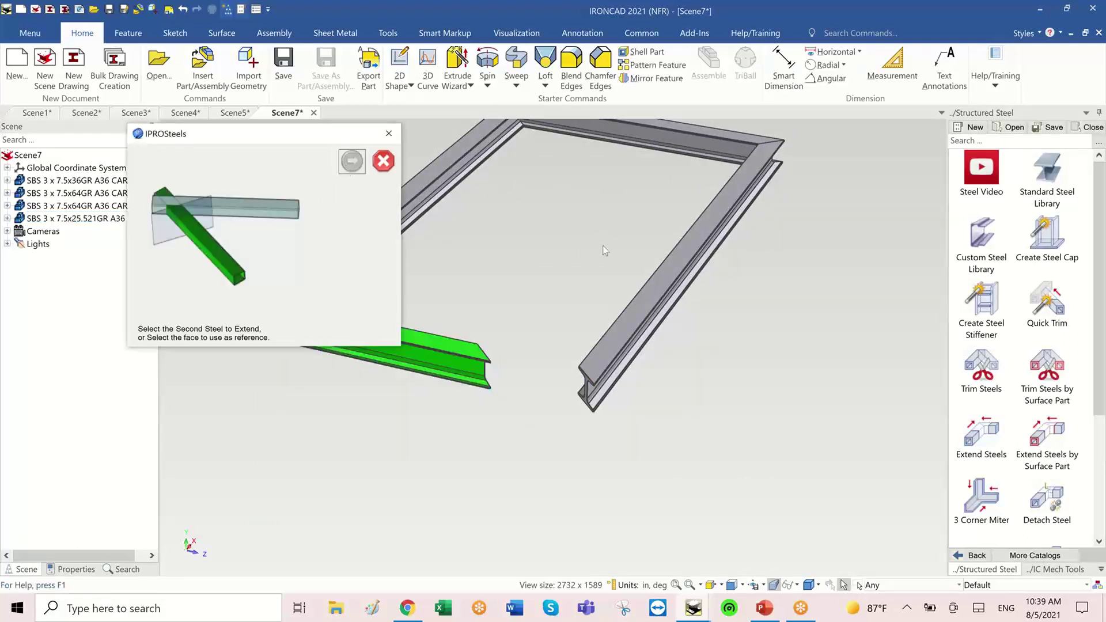
pyautogui.click(660, 310)
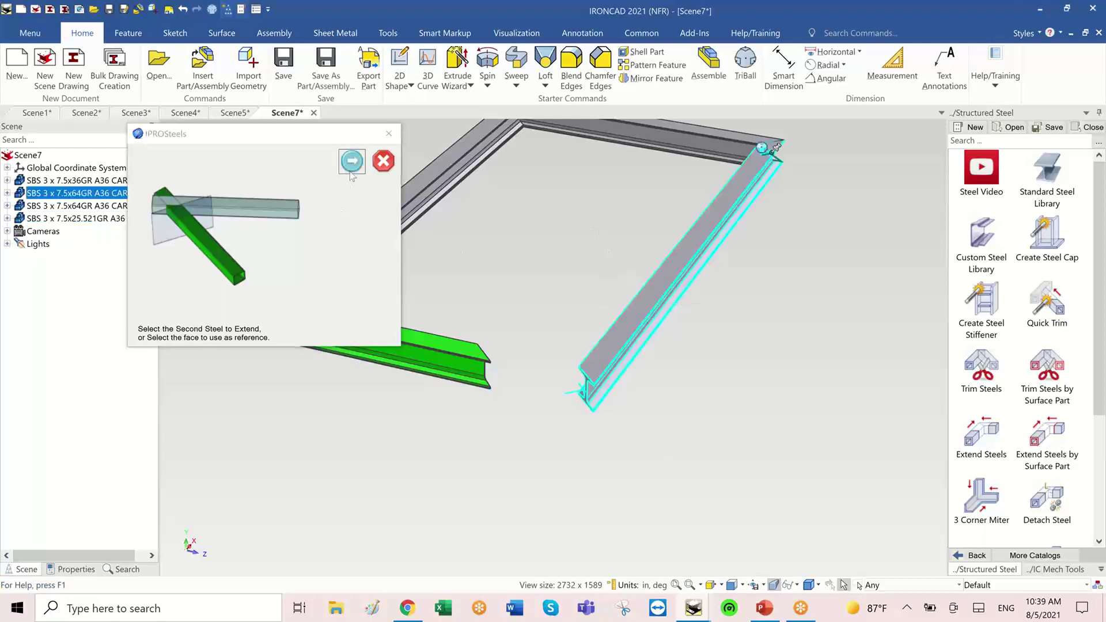
pyautogui.click(353, 166)
pyautogui.click(352, 161)
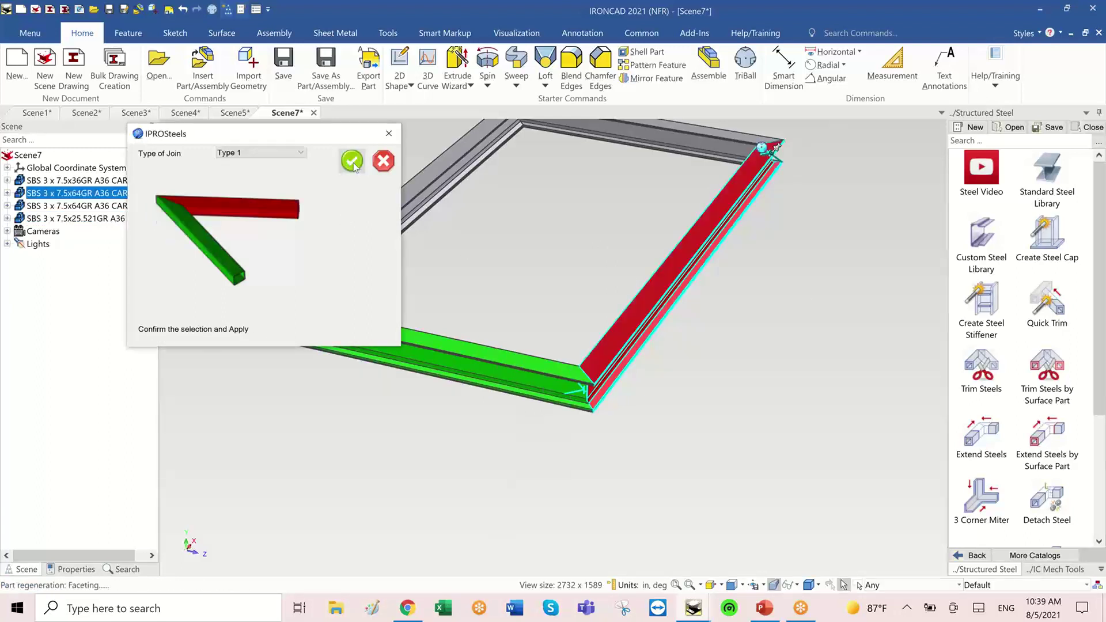
pyautogui.click(755, 359)
pyautogui.press('F8')
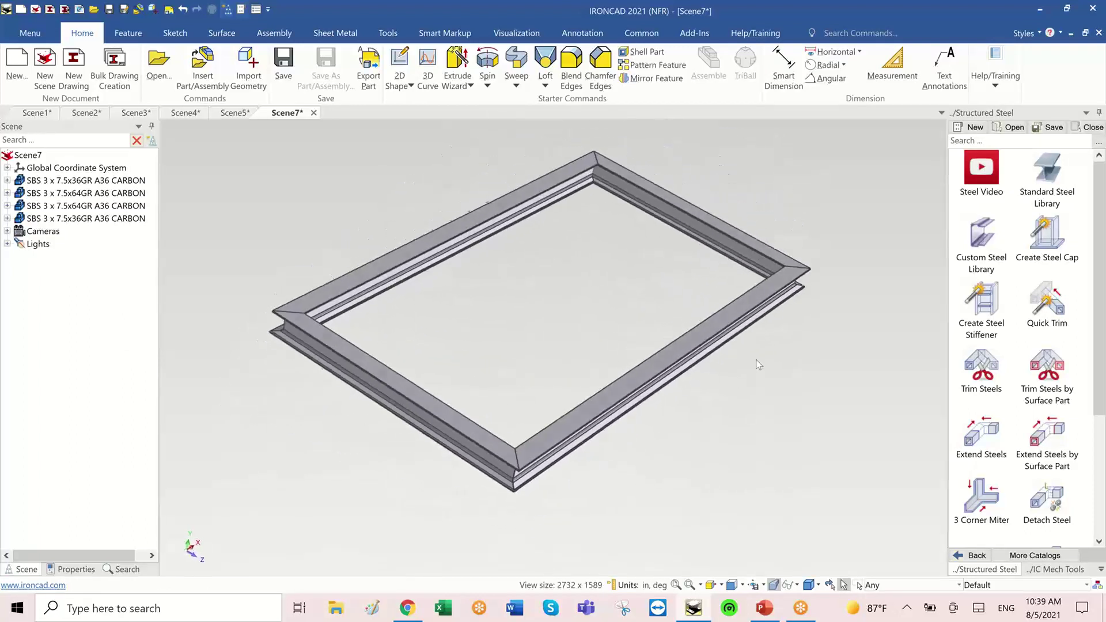
# Step: Try to rotate every beam except the first with the TriBall about the frame corner, and undo the rotation
pyautogui.click(417, 371)
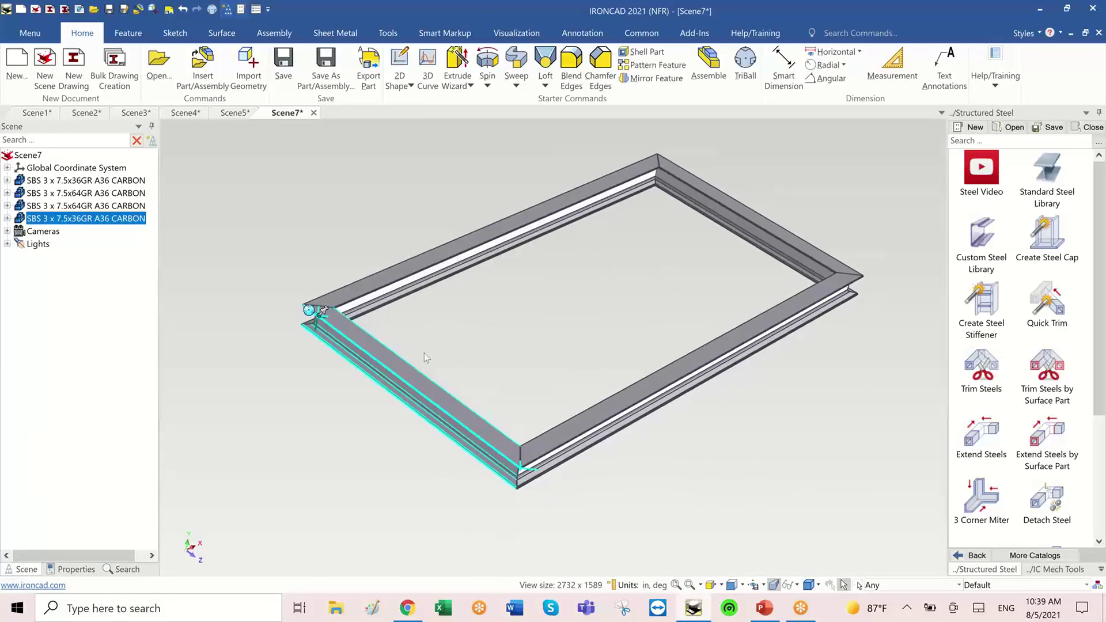
pyautogui.keyDown('shift'); pyautogui.click(446, 262); pyautogui.keyUp('shift')
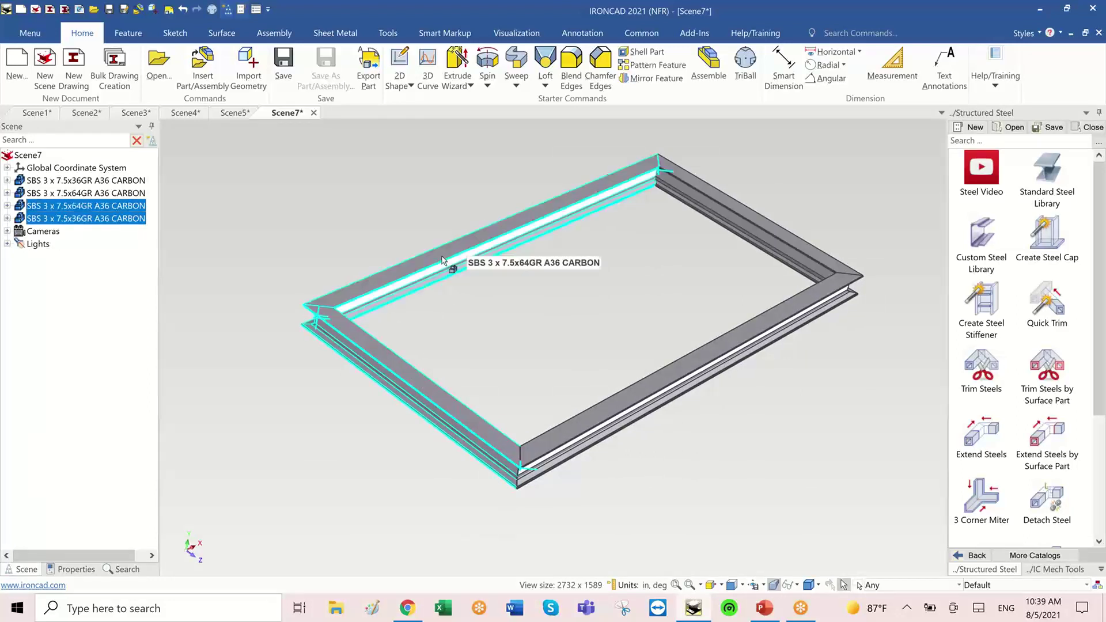
pyautogui.keyDown('shift'); pyautogui.click(627, 406); pyautogui.keyUp('shift')
pyautogui.press('F10')
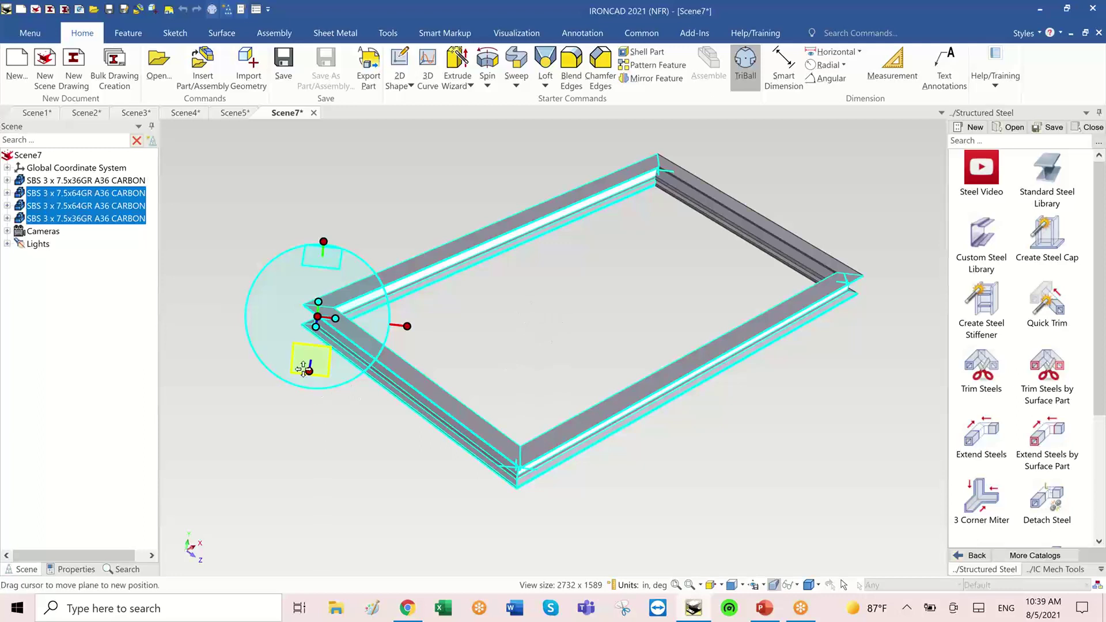
pyautogui.rightClick(367, 178)
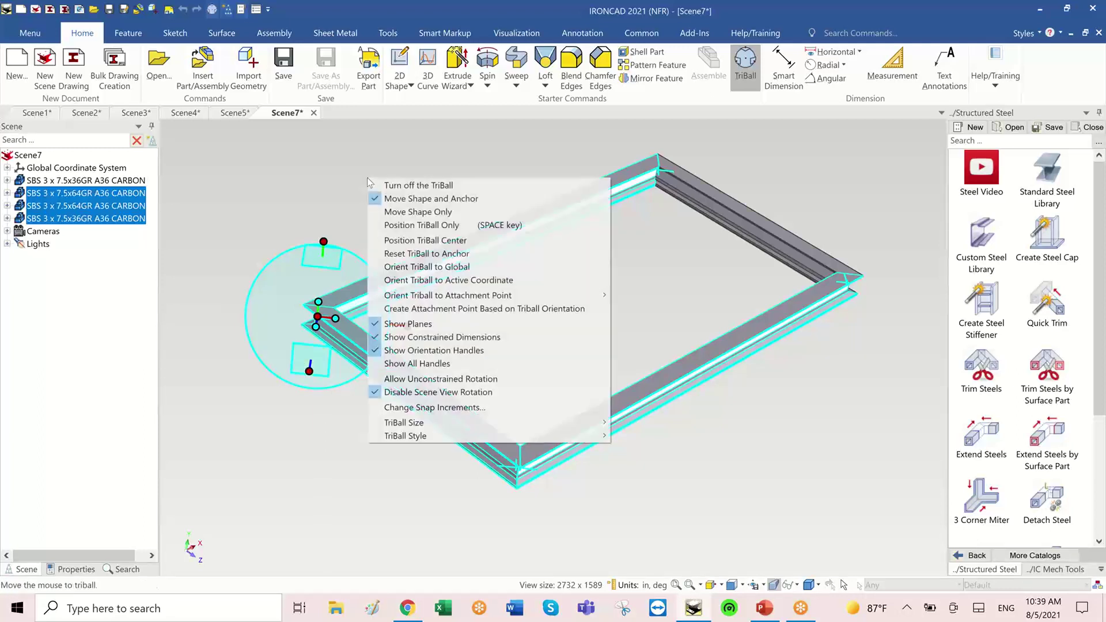
pyautogui.click(466, 254)
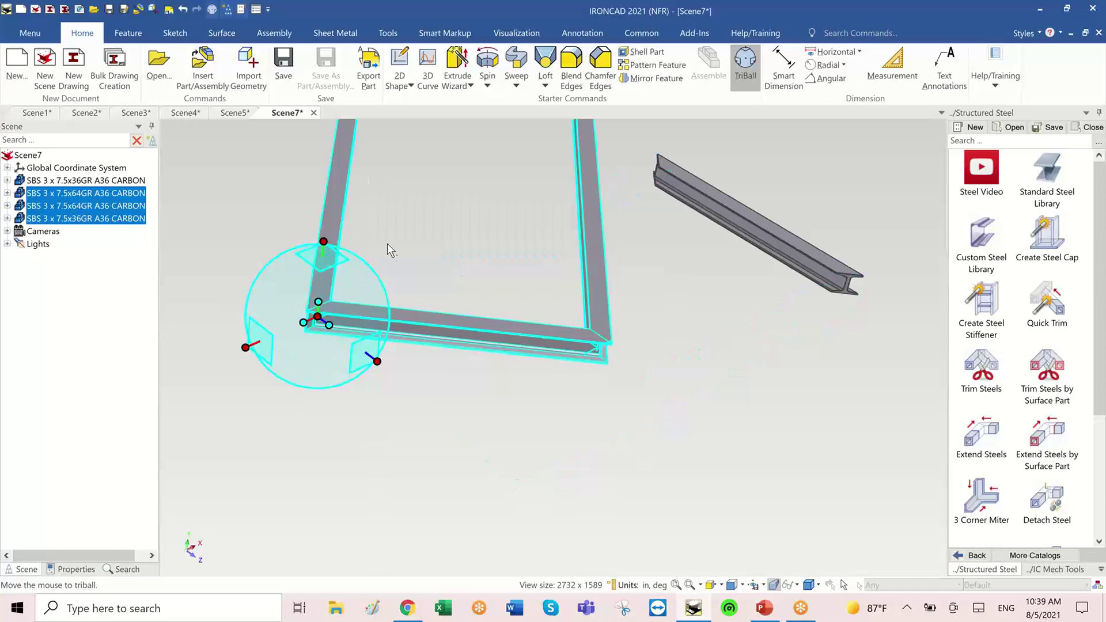
pyautogui.moveTo(387, 243); pyautogui.dragTo(351, 242, button='middle')
pyautogui.click(183, 10)
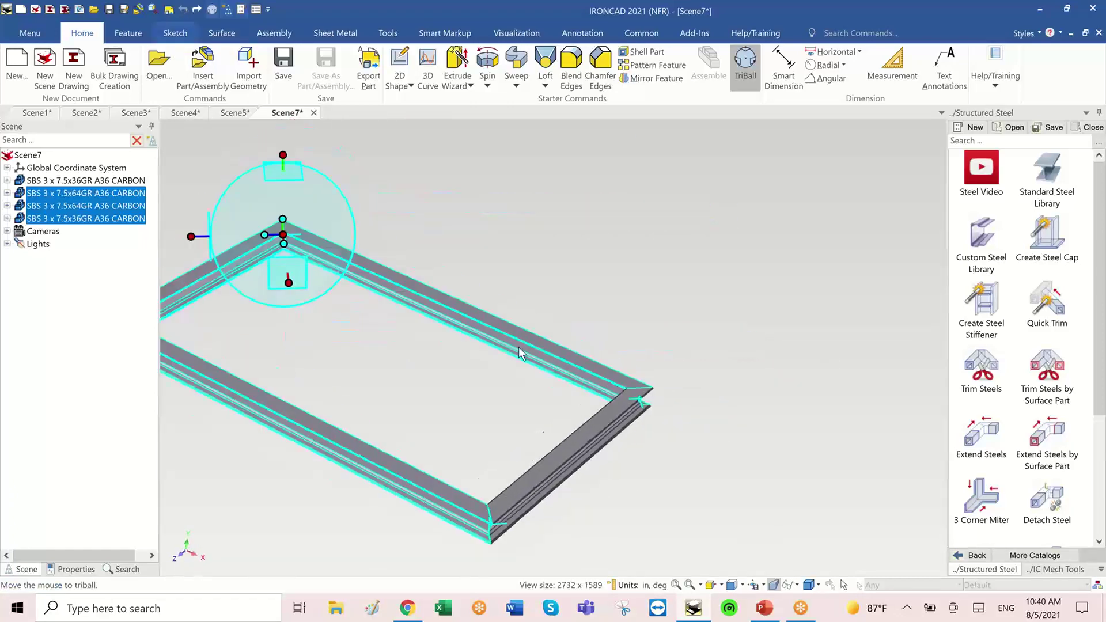
pyautogui.moveTo(521, 353); pyautogui.dragTo(482, 461, button='middle')
# Step: Glance at the PowerPoint slides, return to IRONCAD, and open the Factory in progress scene in Large Assembly Mode
pyautogui.click(769, 616)
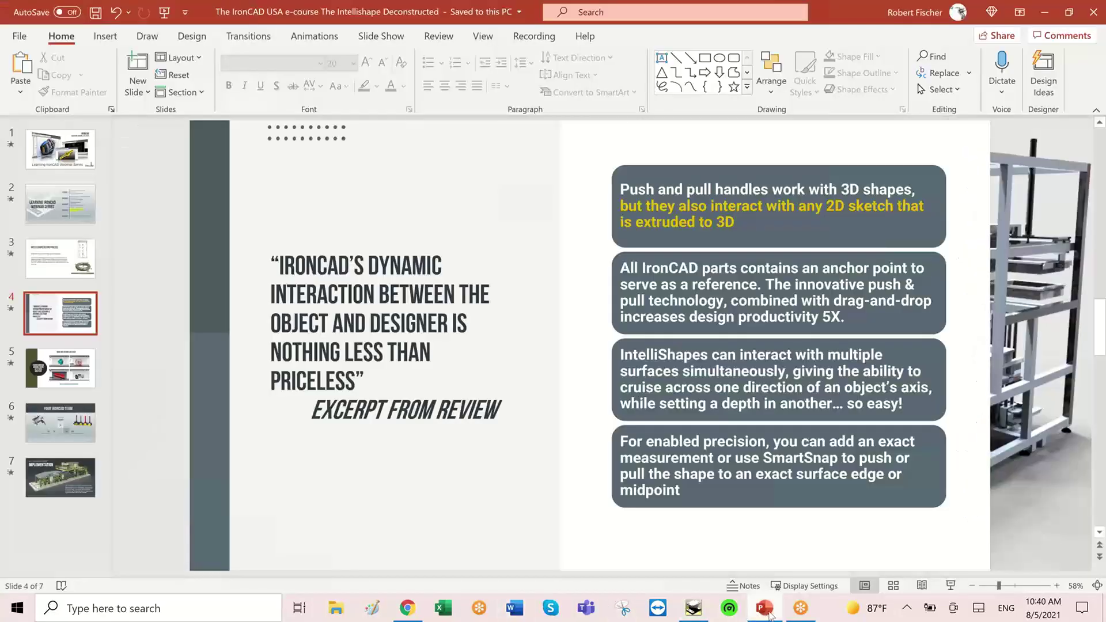
pyautogui.click(765, 614)
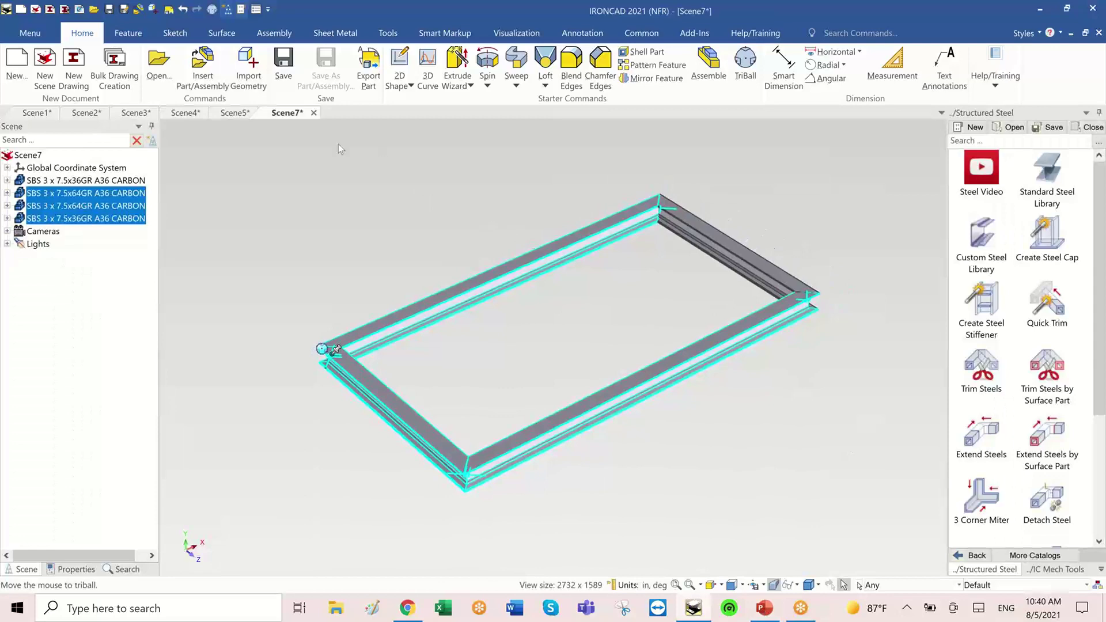
pyautogui.click(165, 66)
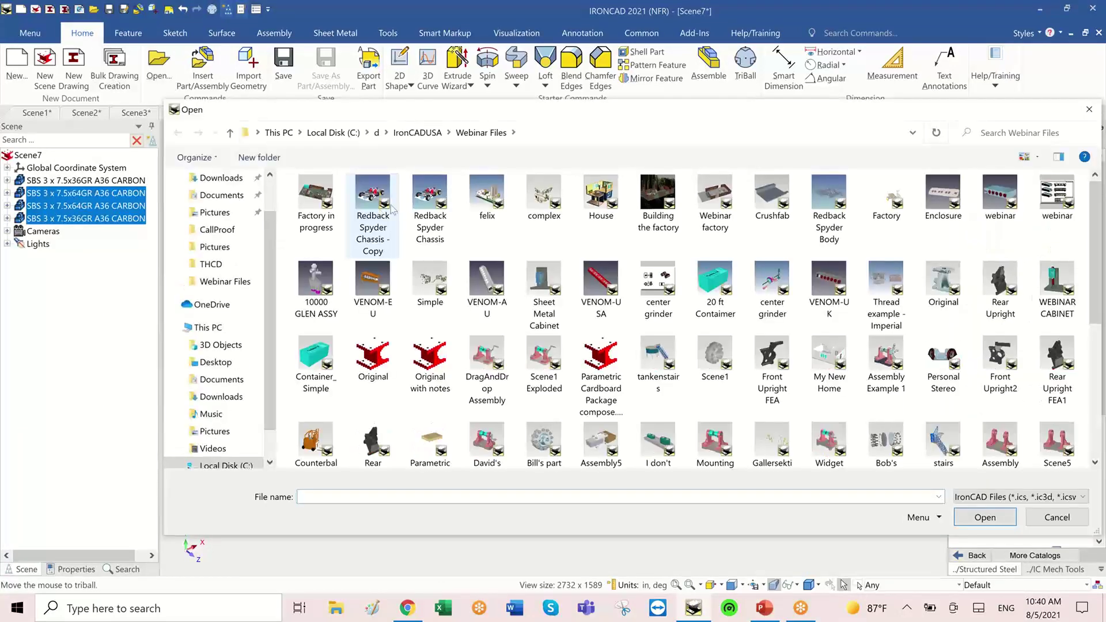
pyautogui.doubleClick(315, 193)
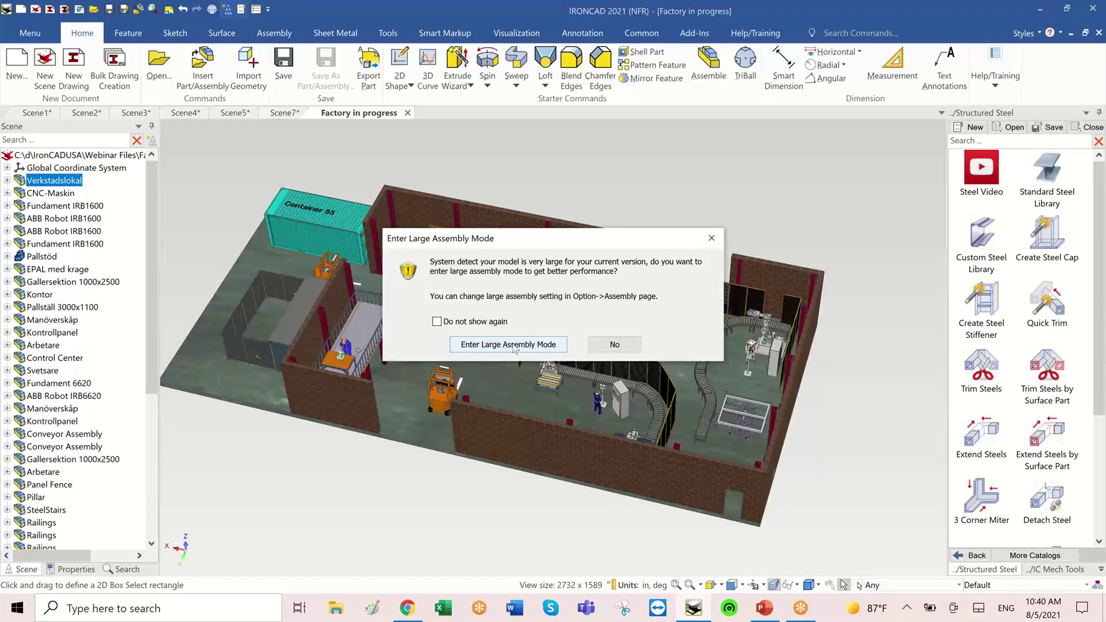
pyautogui.click(517, 347)
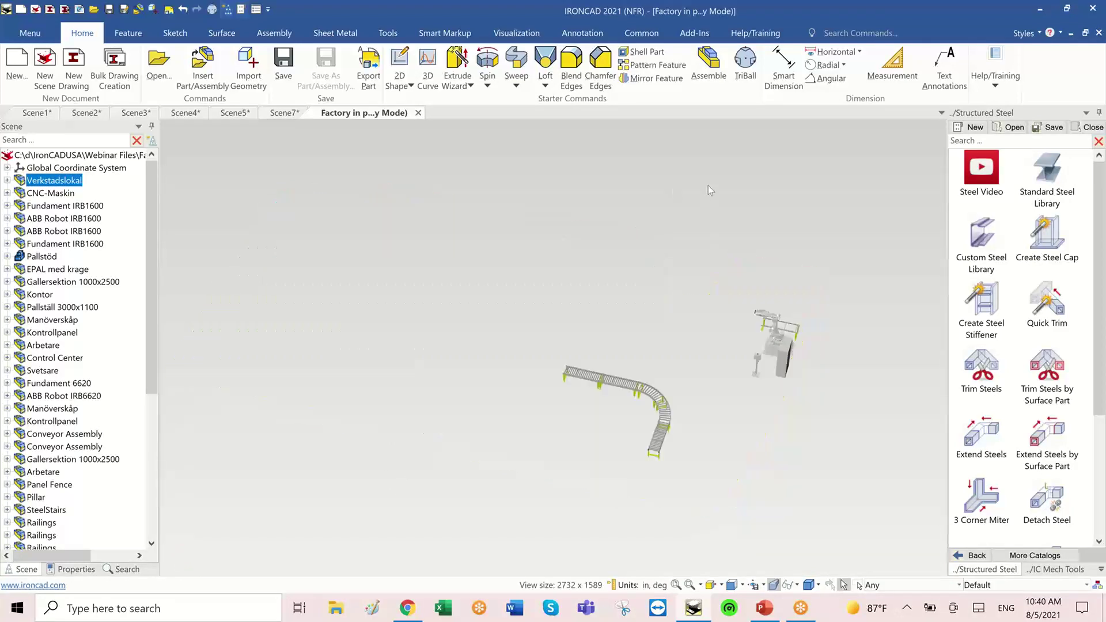
pyautogui.click(707, 185)
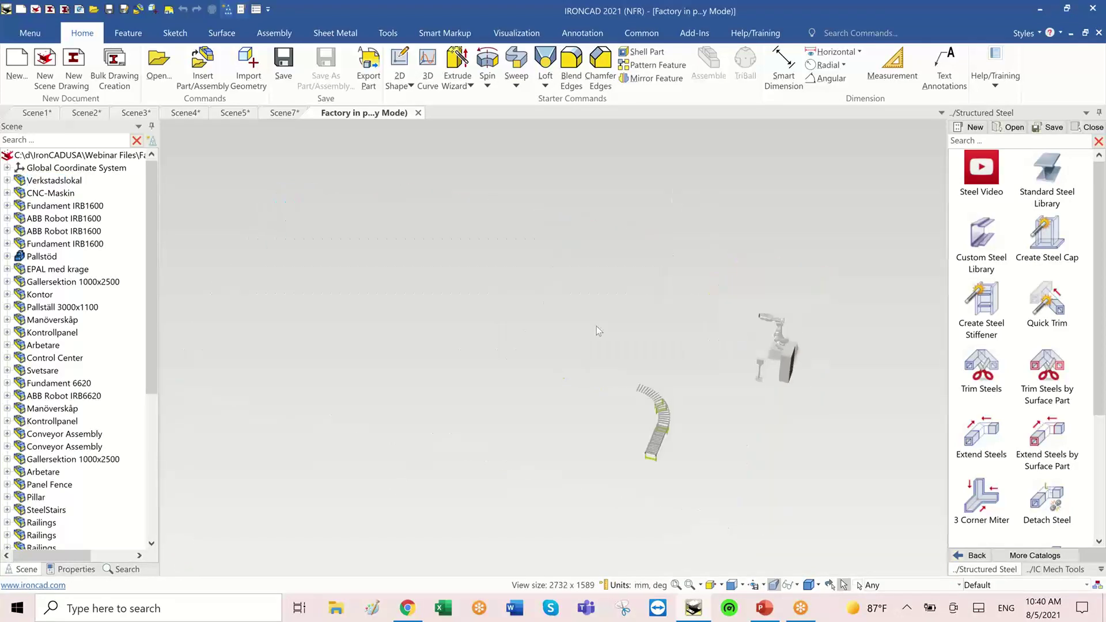
# Step: Turn on animation for the factory scene and play the forklift motion through the assembly
pyautogui.moveTo(460, 385)
pyautogui.mouseDown(button='middle')
pyautogui.moveTo(429, 382)
pyautogui.moveTo(443, 384)
pyautogui.mouseUp(button='middle')
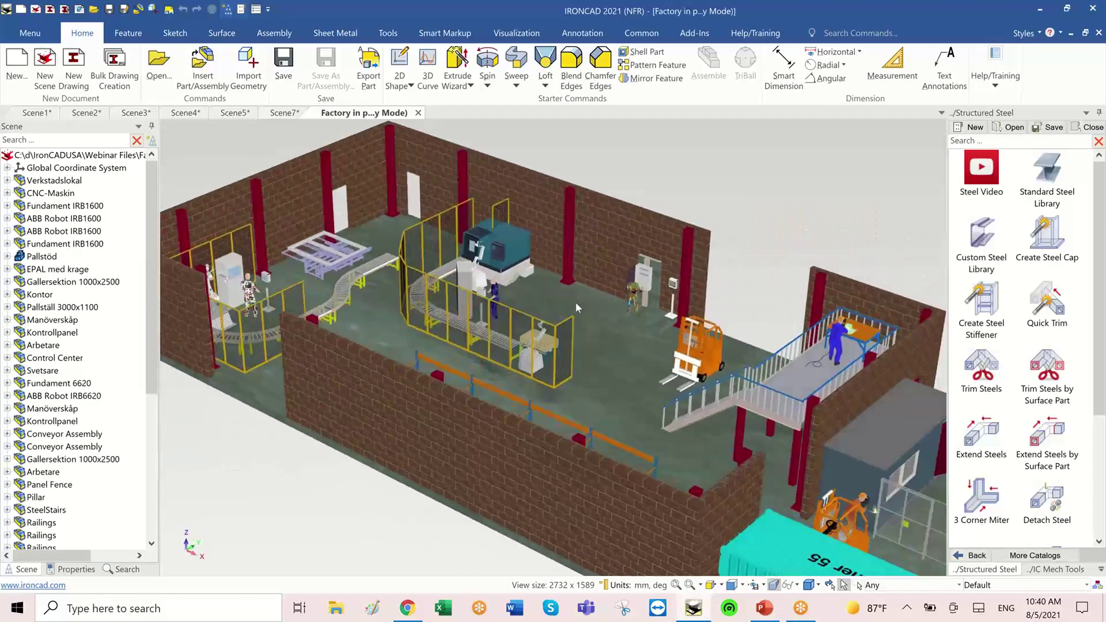
pyautogui.click(519, 36)
pyautogui.click(435, 54)
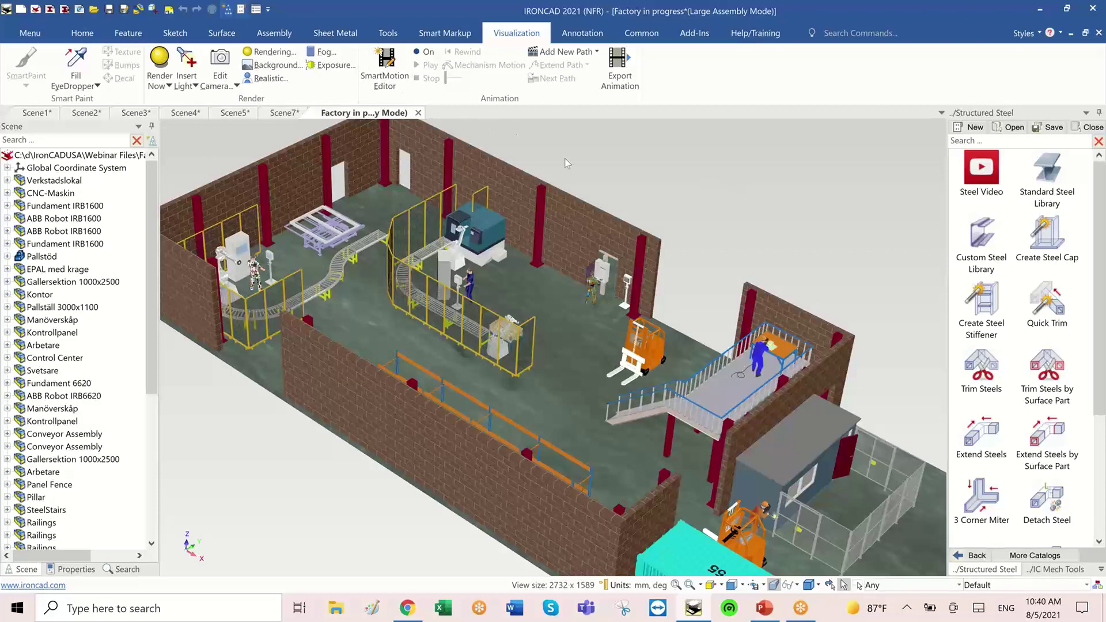
pyautogui.scroll(-1, 596, 332)
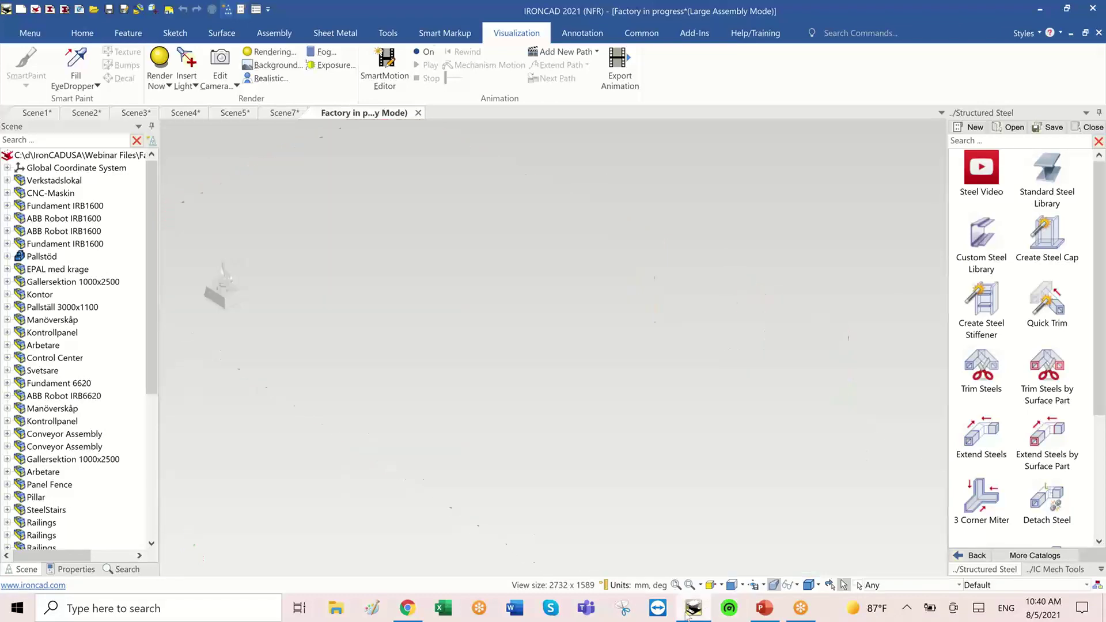
pyautogui.click(424, 51)
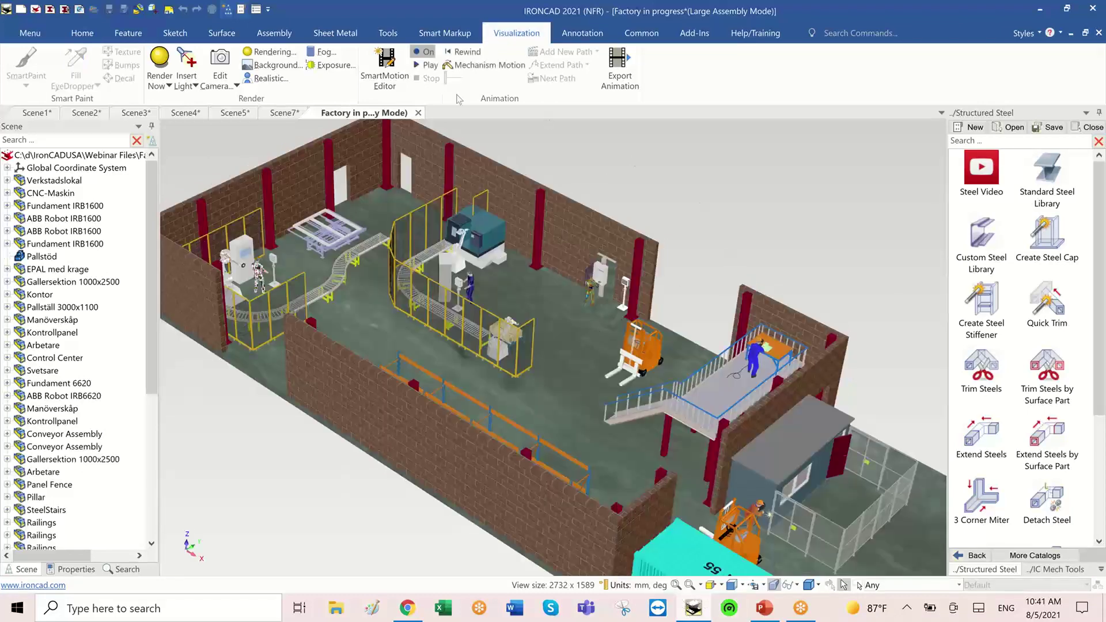
pyautogui.click(426, 65)
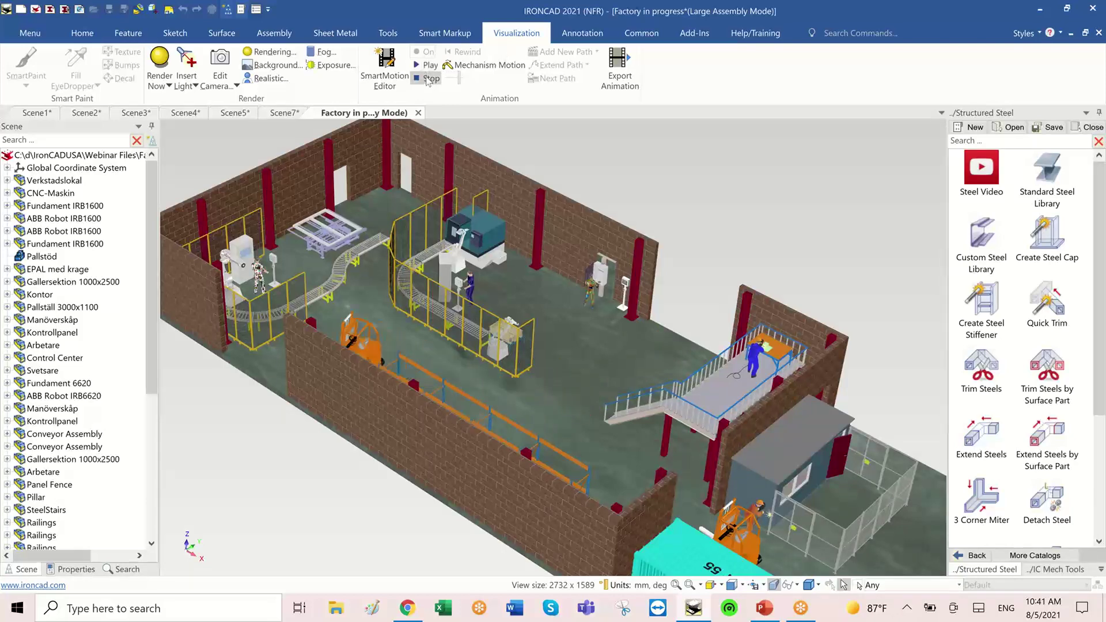
# Step: Switch to PowerPoint, start the slide show from slide 4 and advance to the "Your IronCAD Team" slide
pyautogui.click(764, 607)
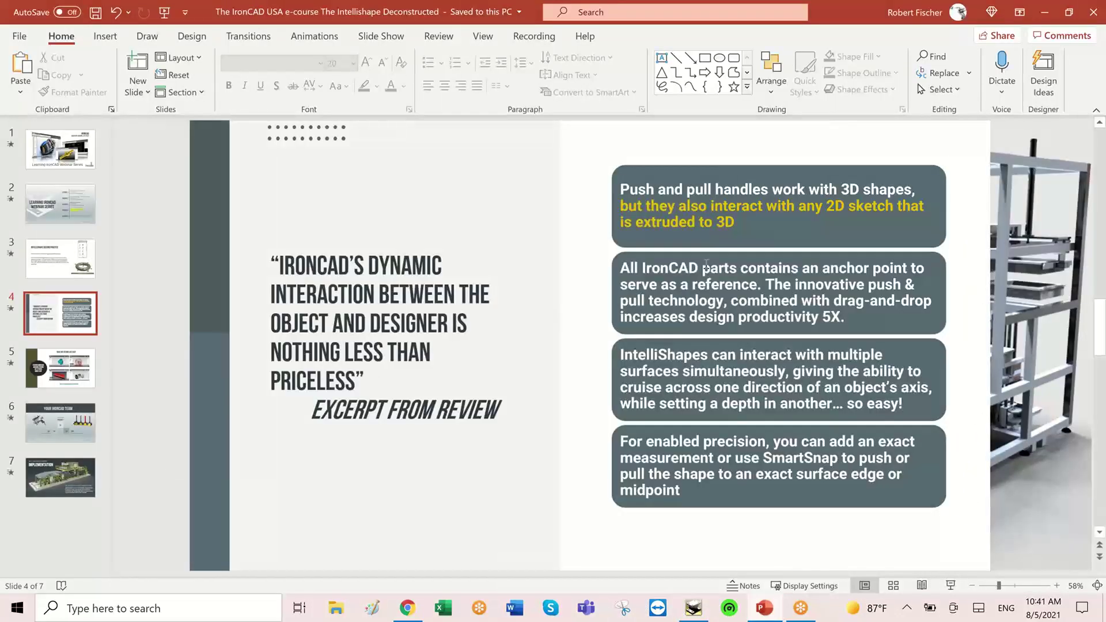
pyautogui.hotkey('shift', 'F5')
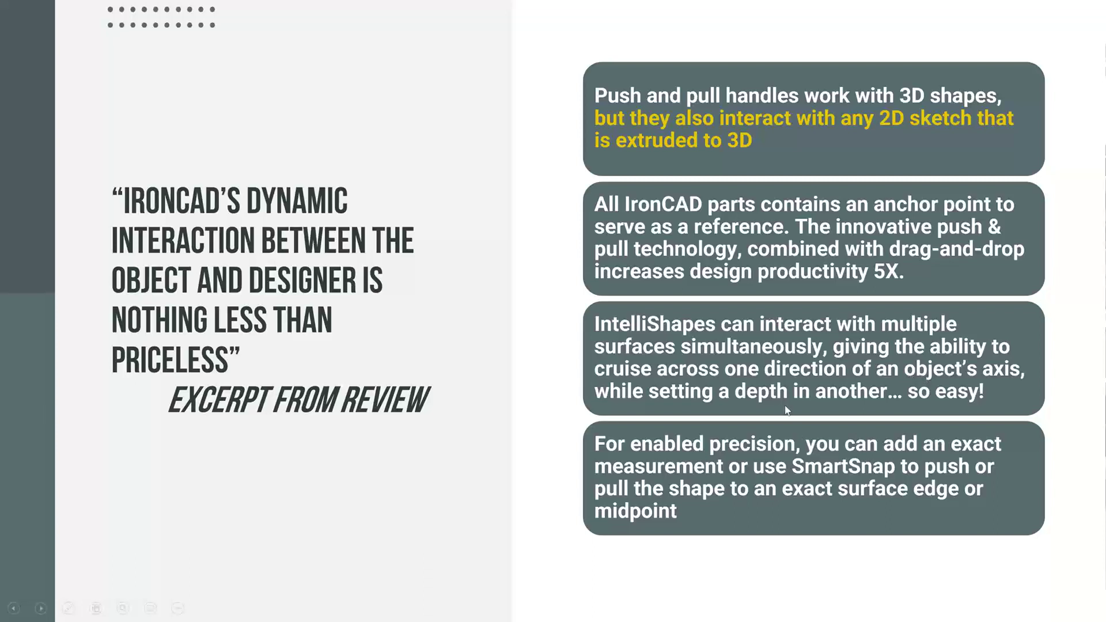
pyautogui.click(458, 358)
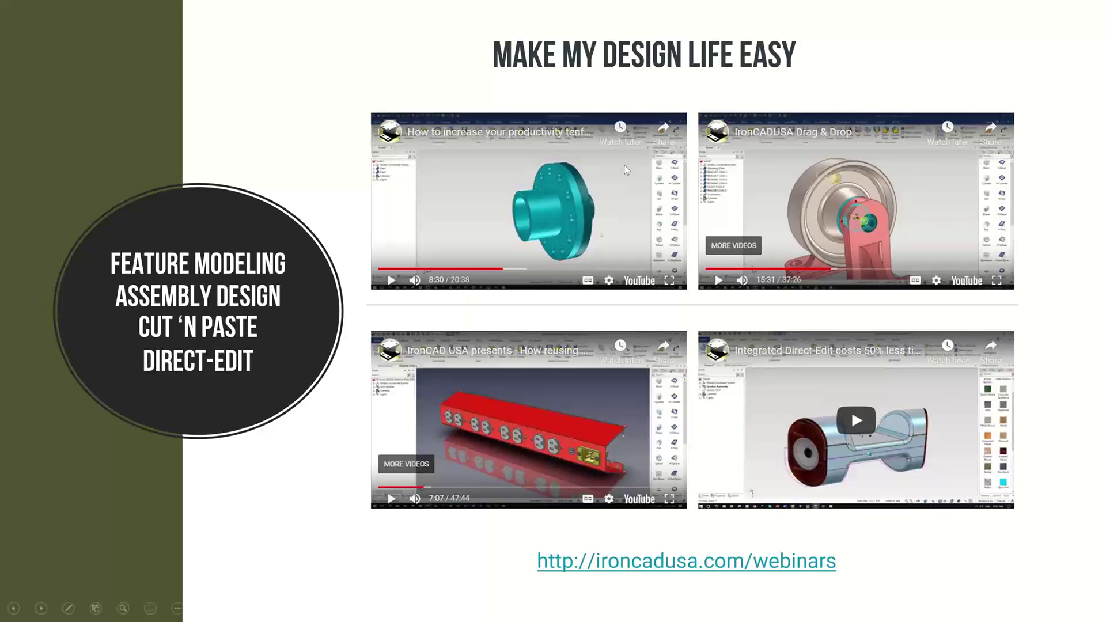
pyautogui.press('Right')
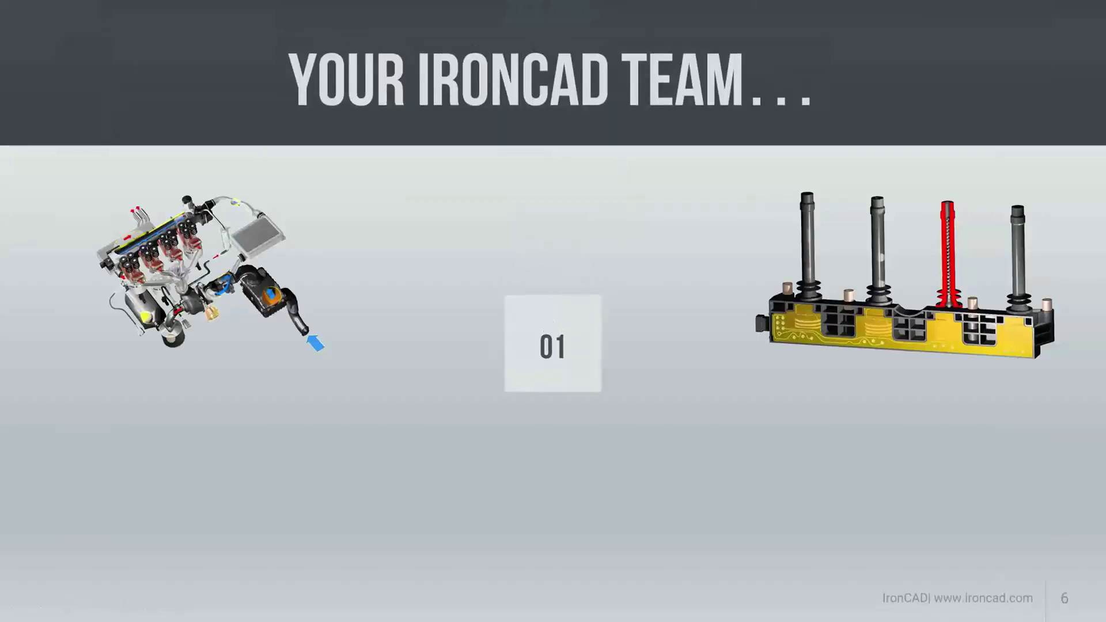